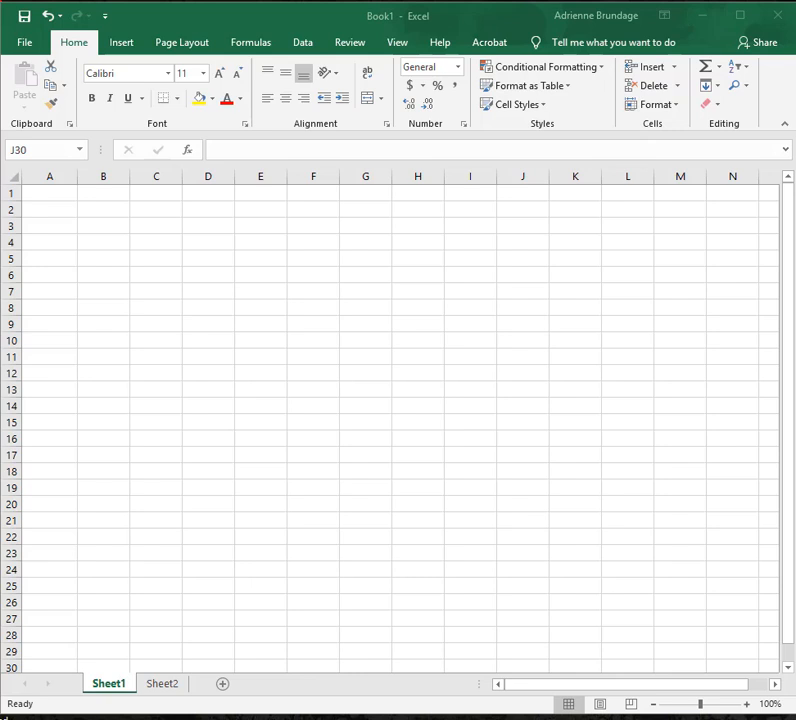
# Bring the PDF's species development table into view to read the threshold temperature and stage durations, and move it aside again.
pyautogui.moveTo(795, 4); pyautogui.dragTo(358, 5)
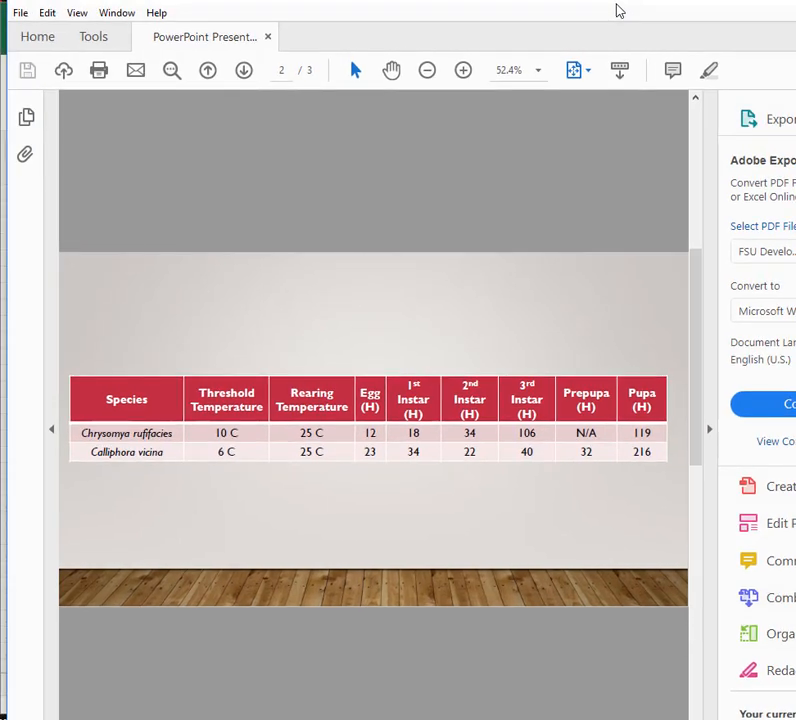
pyautogui.moveTo(617, 5); pyautogui.dragTo(795, 17)
pyautogui.moveTo(618, 48); pyautogui.dragTo(795, 46)
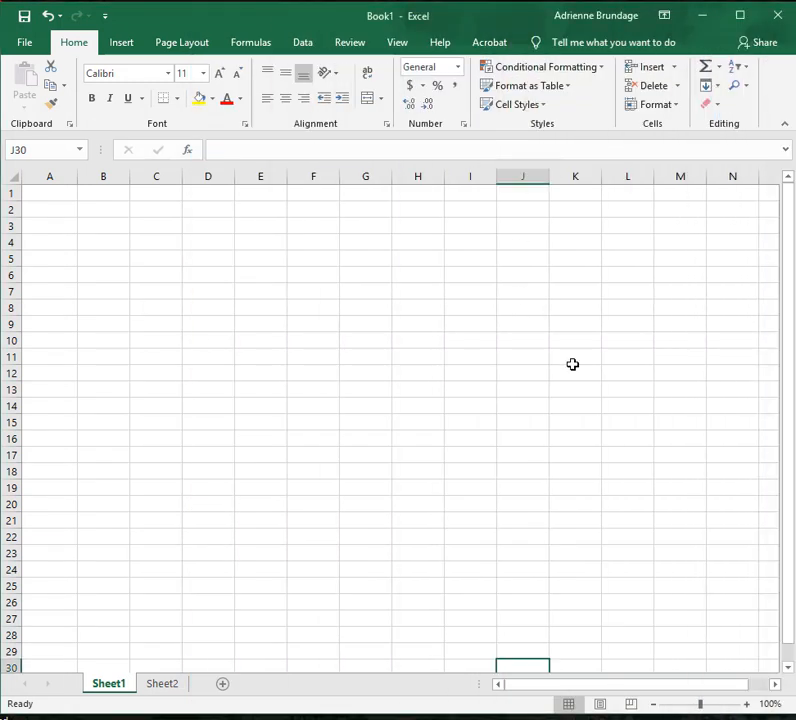
# Enter the species title "Ch. Rufifacies" in cell J1 and italicize it.
pyautogui.click(526, 191)
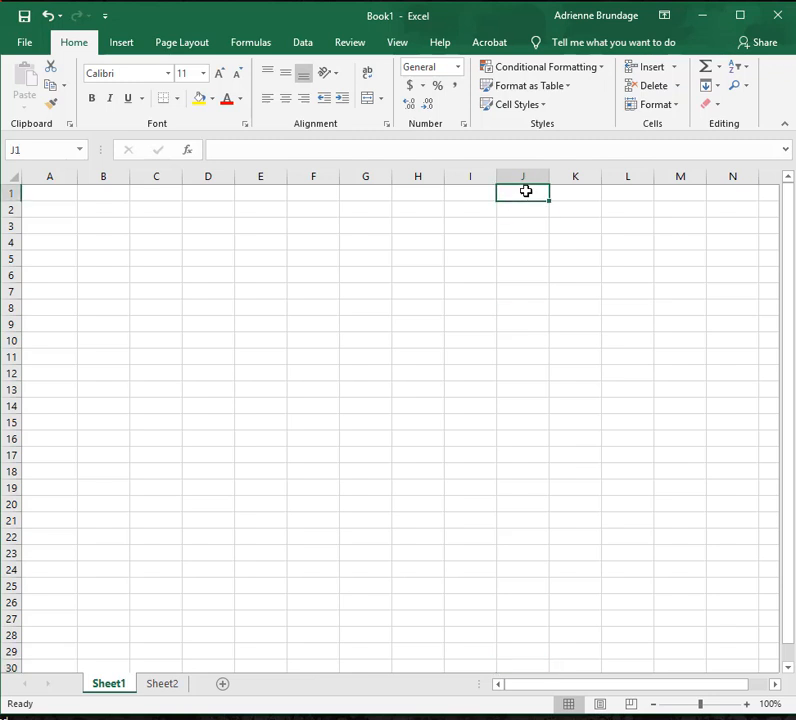
pyautogui.write('Chr')
pyautogui.press('BackSpace')
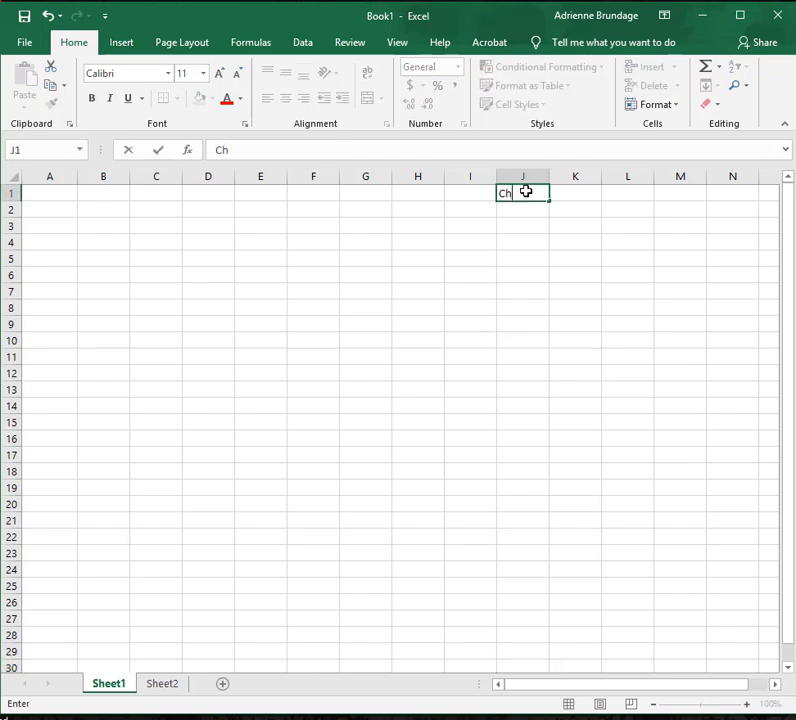
pyautogui.write('. rufifacies')
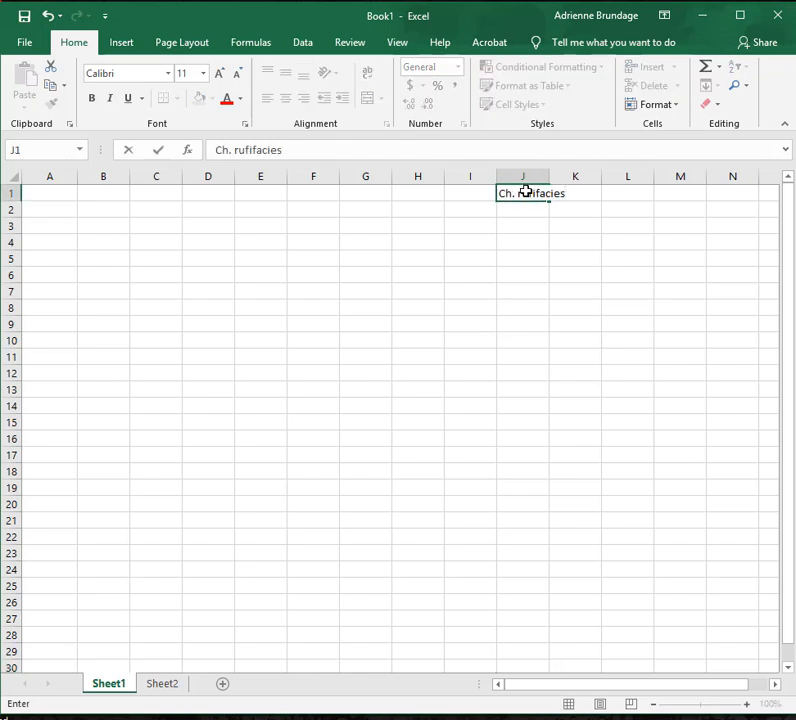
pyautogui.click(524, 226)
pyautogui.click(521, 193)
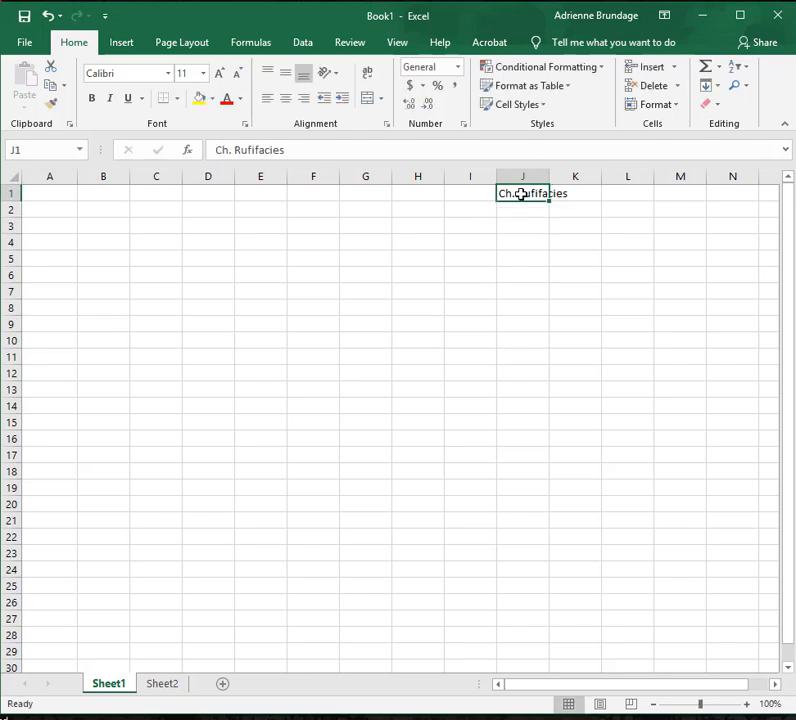
pyautogui.hotkey('ctrl', 'i')
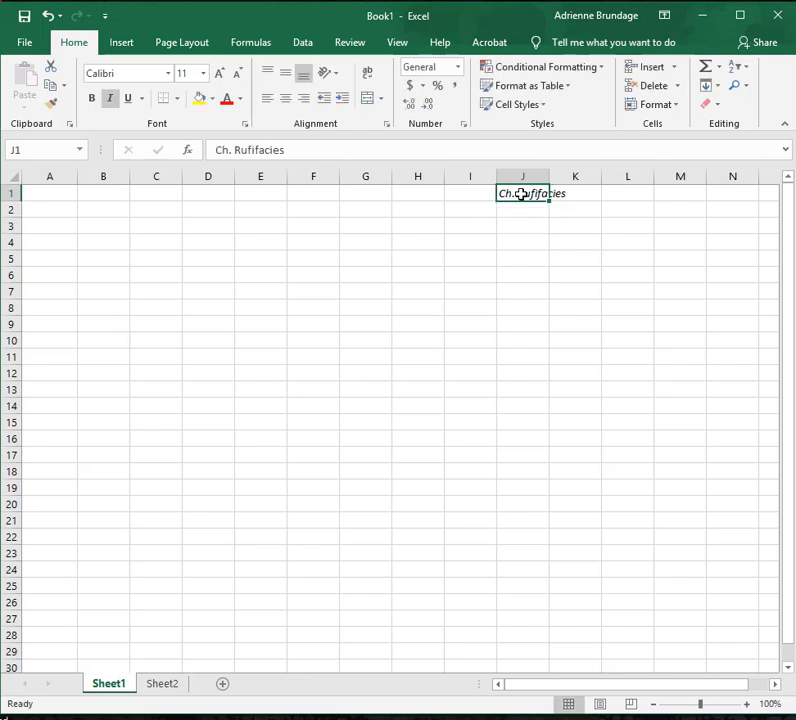
pyautogui.click(528, 226)
# Enter the header "T" in cell J2 and the rearing temperature "25 C" in J3 below it.
pyautogui.click(537, 205)
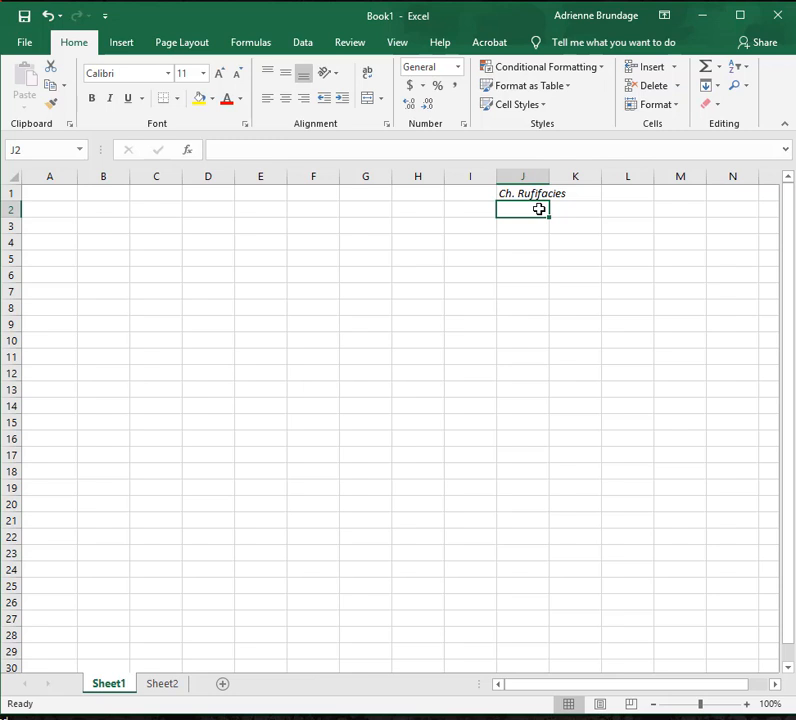
pyautogui.write('T')
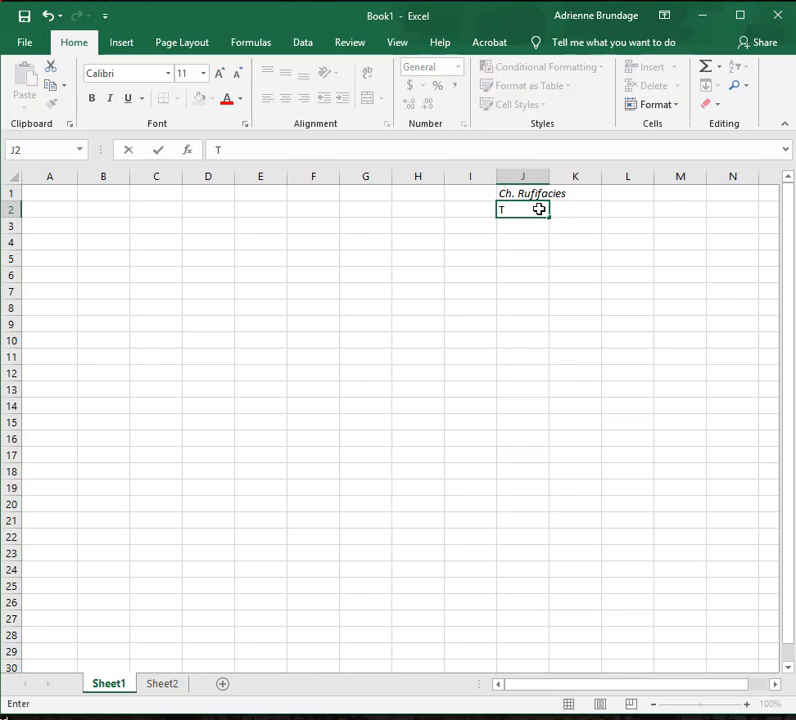
pyautogui.press('Return')
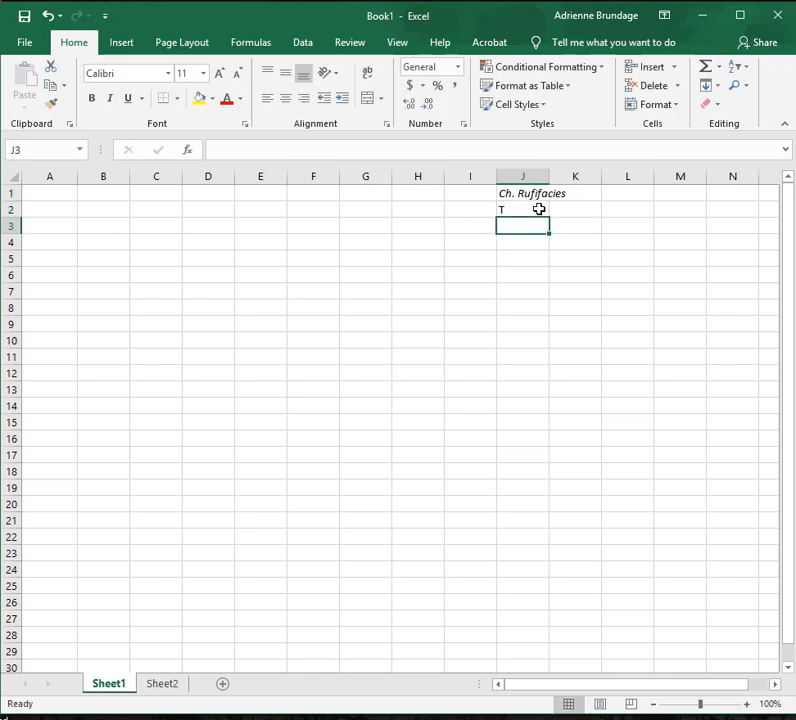
pyautogui.write('25 C')
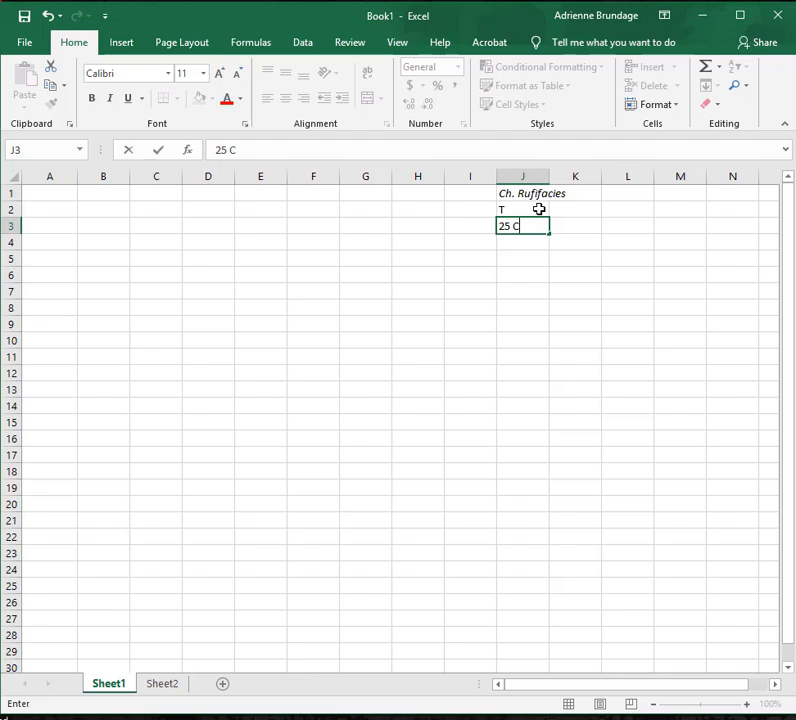
pyautogui.press('Right')
# Add the header "Egg H" in cell K2 and enter 12 below it in K3.
pyautogui.press('Up')
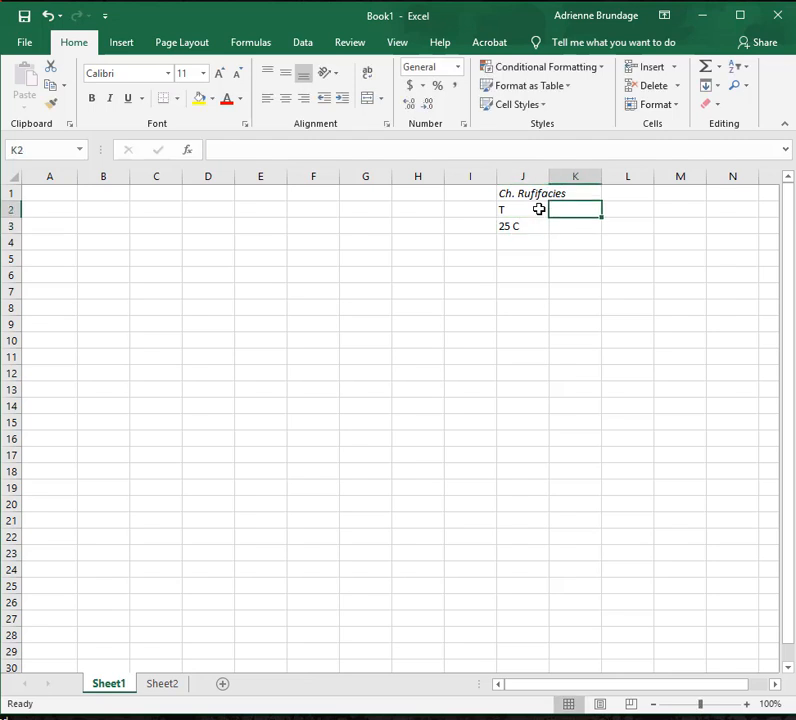
pyautogui.write('Egg')
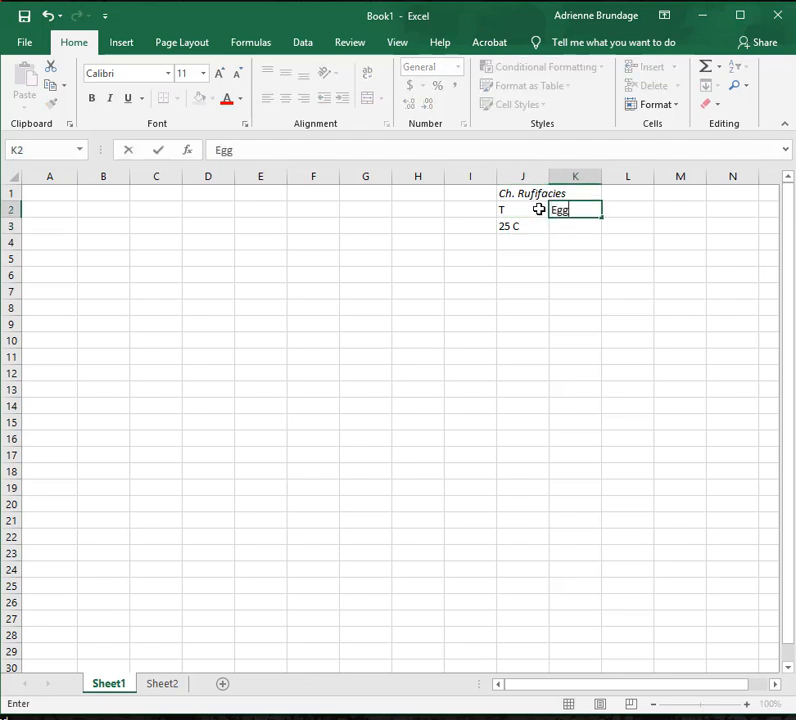
pyautogui.write(' H')
pyautogui.press('Return')
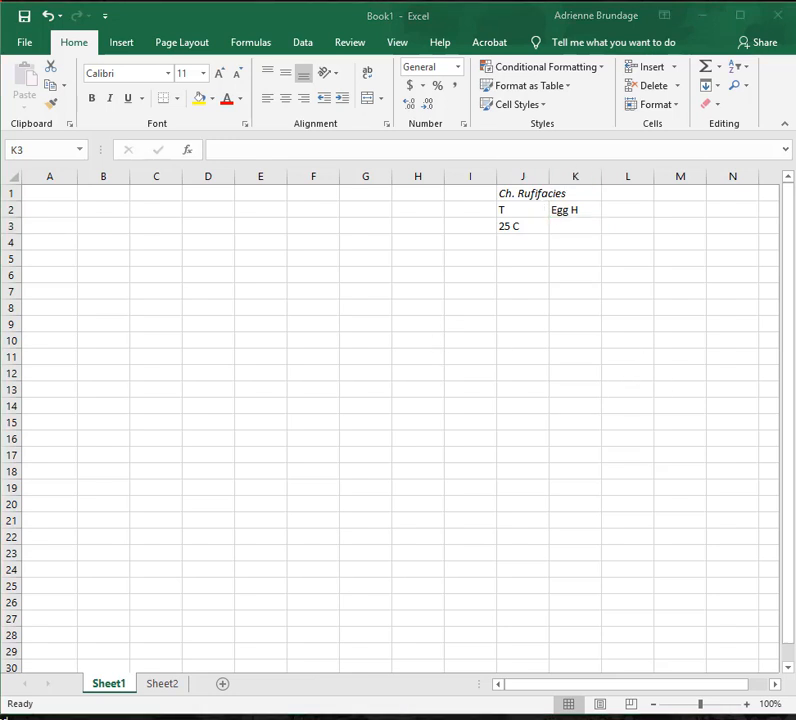
pyautogui.click(579, 227)
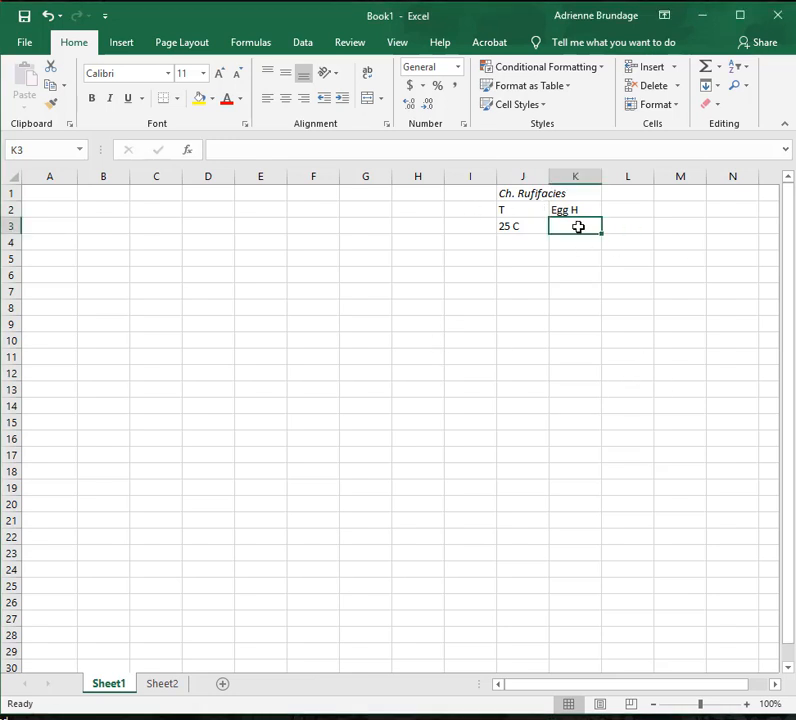
pyautogui.write('12')
pyautogui.press('Tab')
# Add the header "1st" in cell L2 and enter 18 below it in L3.
pyautogui.press('Up')
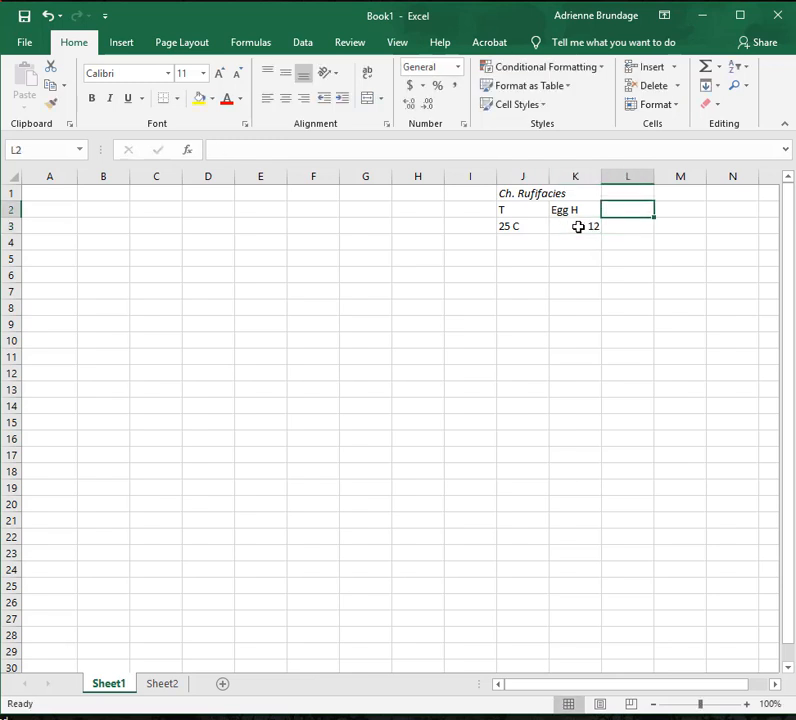
pyautogui.write('1st')
pyautogui.press('Return')
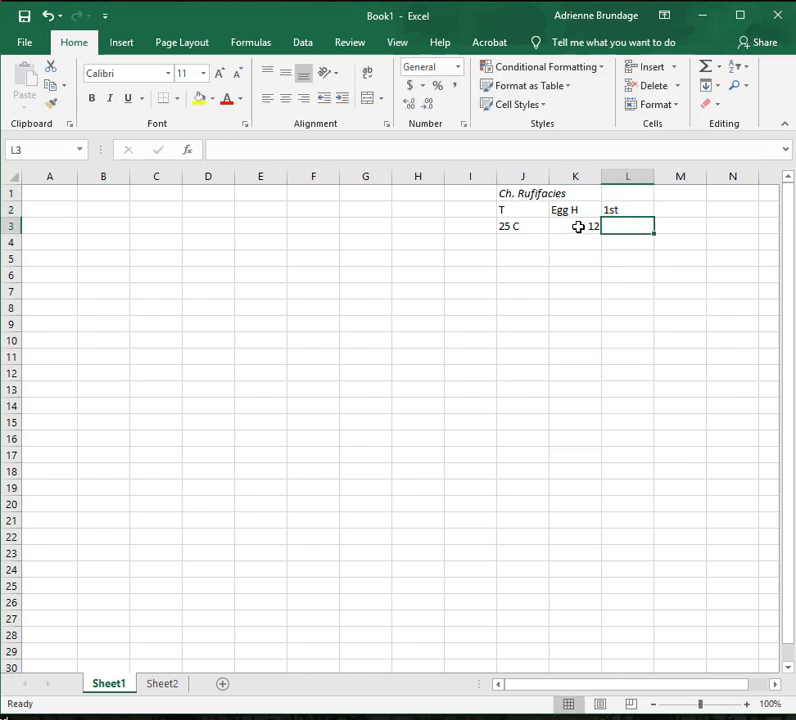
pyautogui.write('18')
pyautogui.press('Tab')
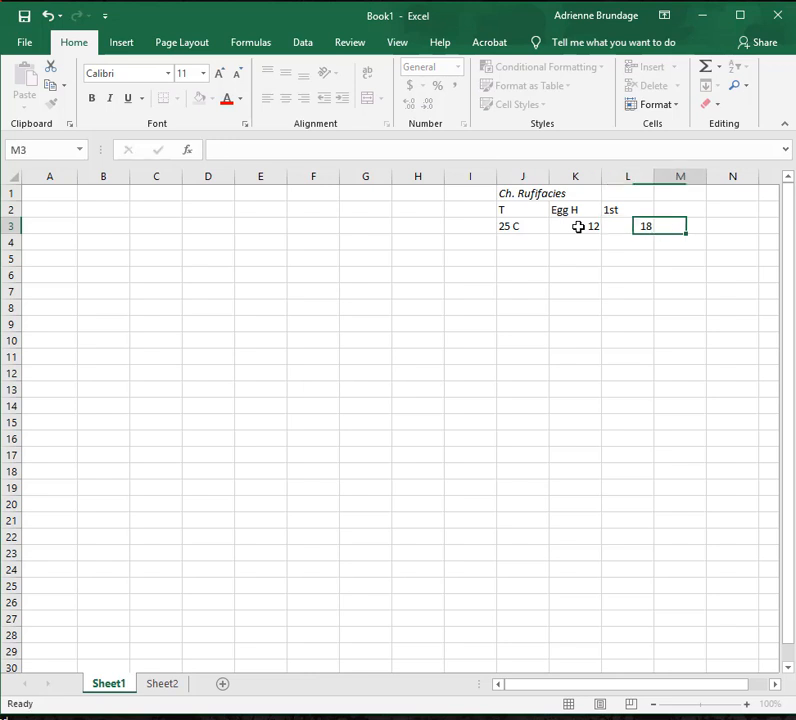
# Add the header "2nd" in cell M2 and enter 34 below it in M3.
pyautogui.press('Up')
pyautogui.write('2nd')
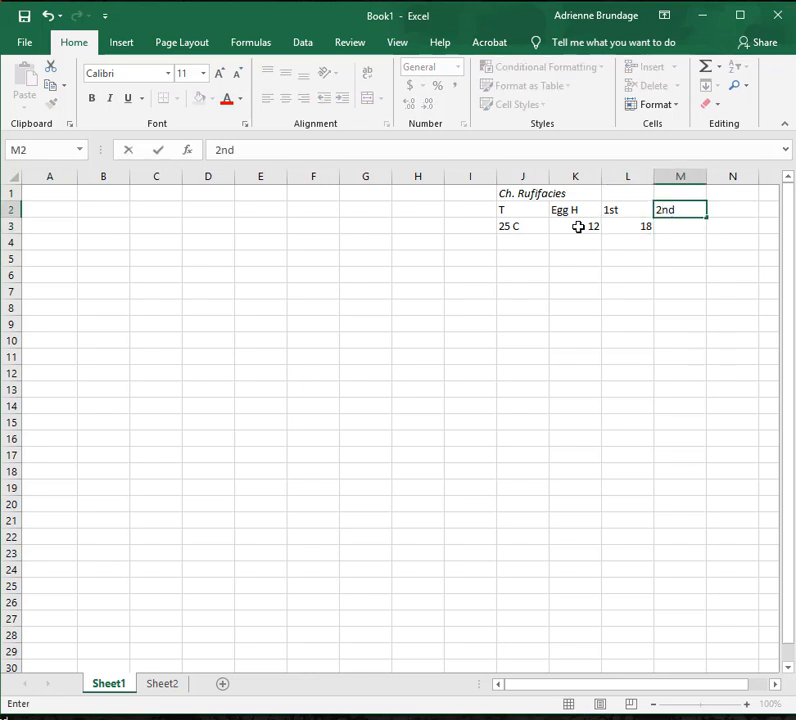
pyautogui.press('Return')
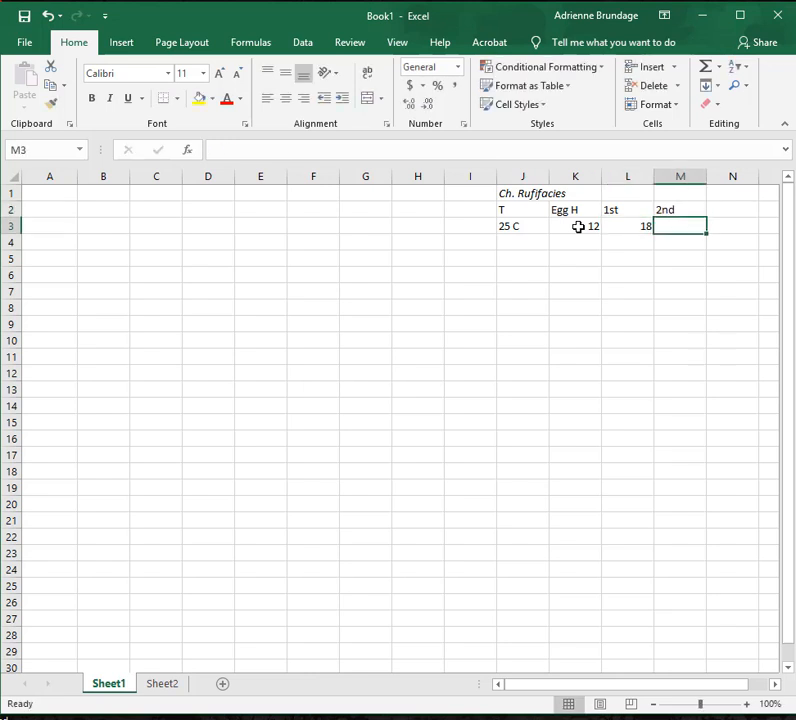
pyautogui.write('32')
pyautogui.press('BackSpace')
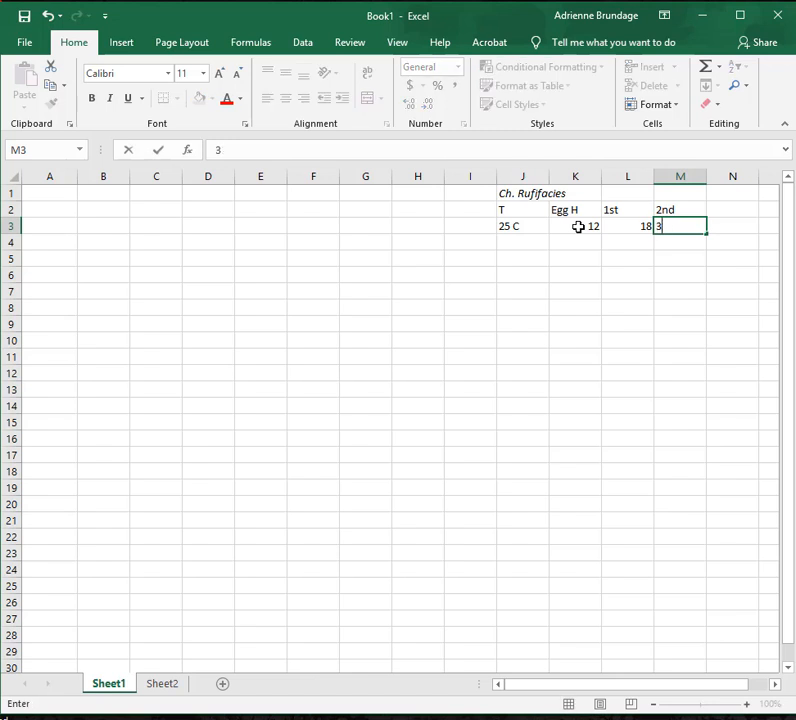
pyautogui.write('4')
pyautogui.press('Tab')
# Add the header "3rd" in cell N2 and enter 106 below it in N3.
pyautogui.write('r')
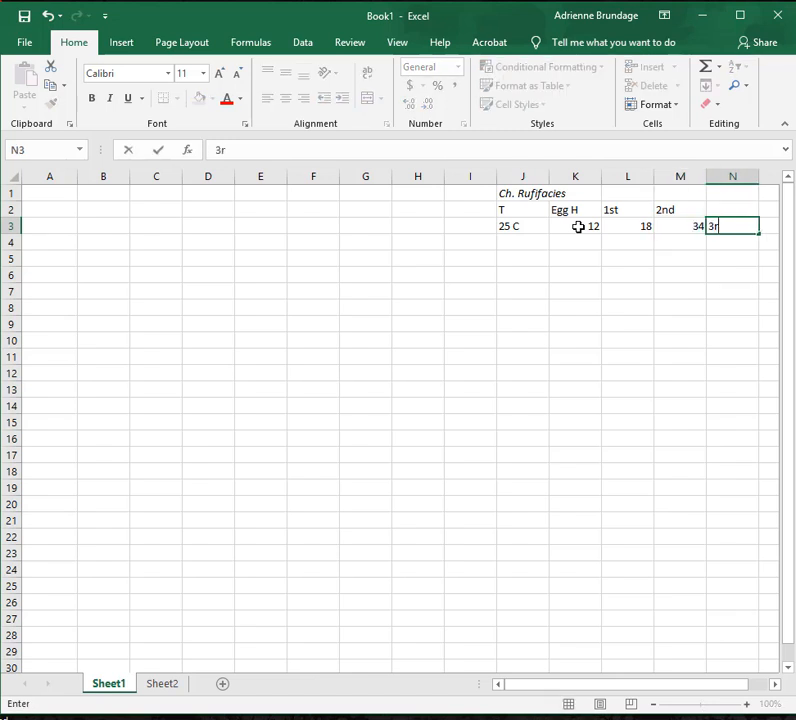
pyautogui.press('BackSpace')
pyautogui.press('BackSpace')
pyautogui.press('Up')
pyautogui.write('3rd')
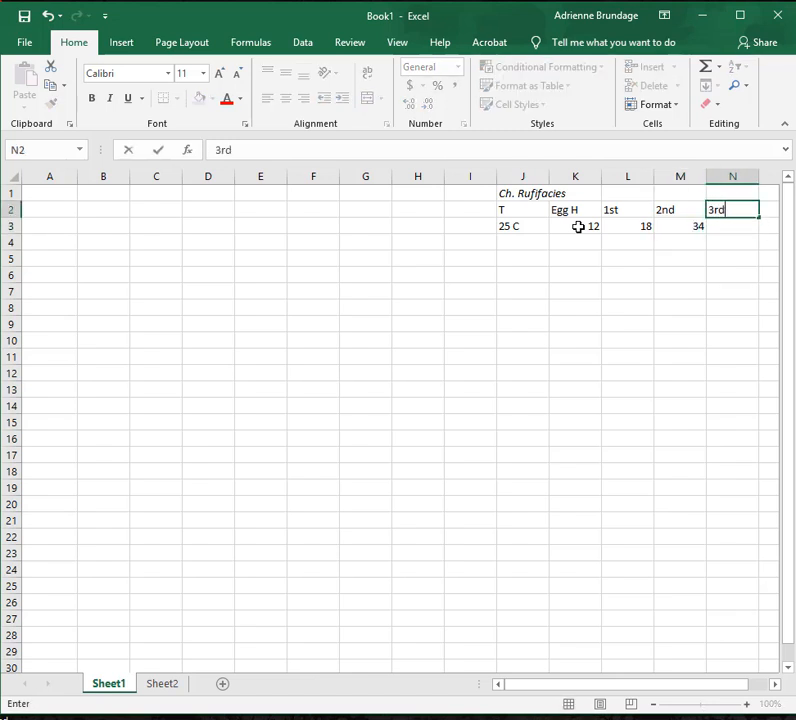
pyautogui.press('Return')
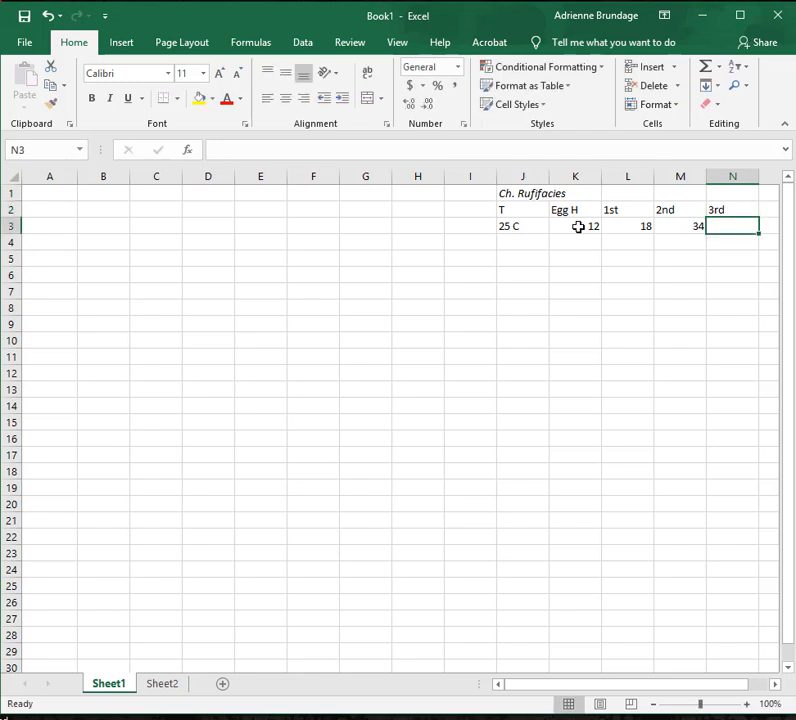
pyautogui.write('106')
pyautogui.press('Tab')
# Add the header "Pupa" in cell O2 and enter 119 below it in O3.
pyautogui.press('Up')
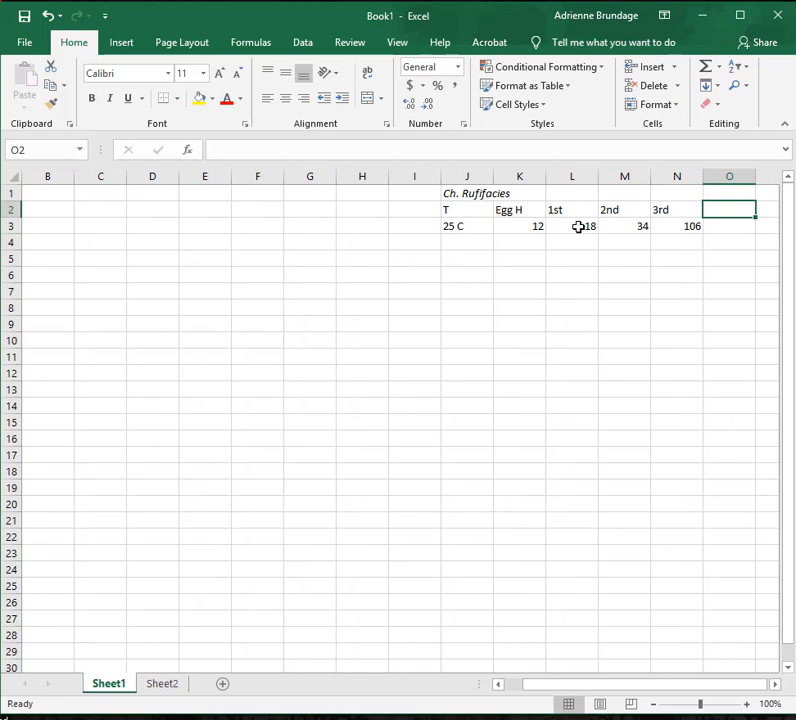
pyautogui.write('Pupa')
pyautogui.press('Return')
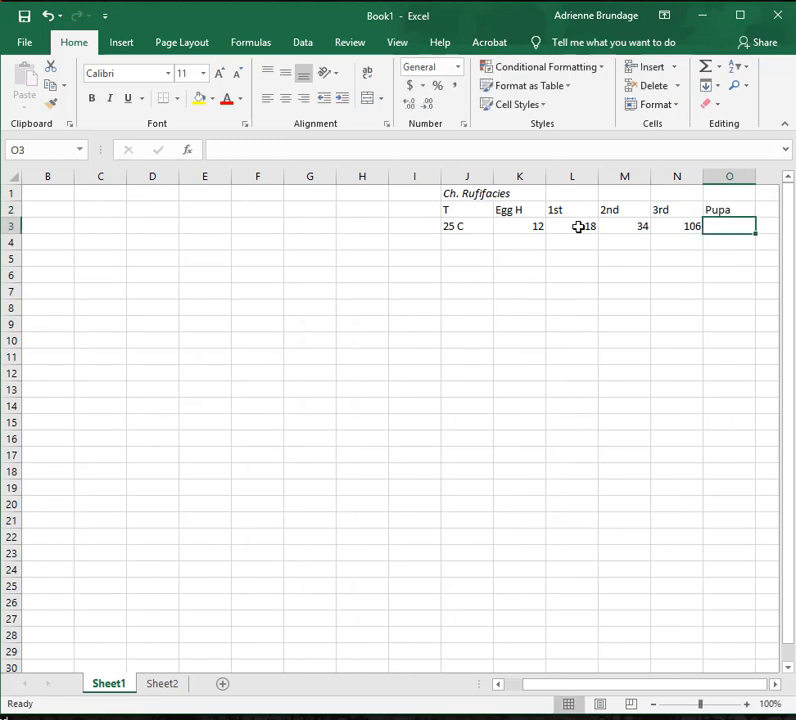
pyautogui.write('119')
pyautogui.press('Return')
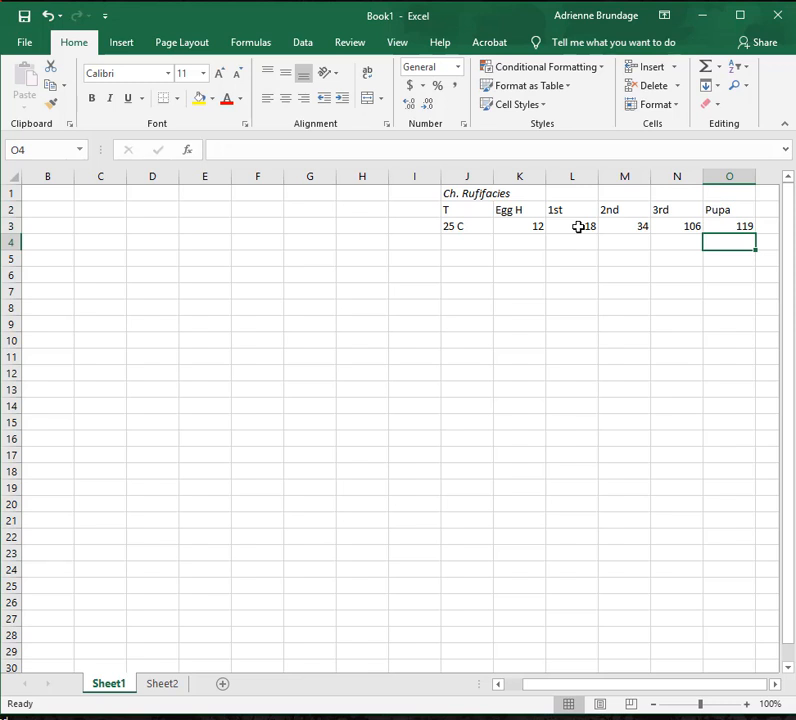
# Label the row below the 25 C values by entering "DH" in cell J4.
pyautogui.click(474, 246)
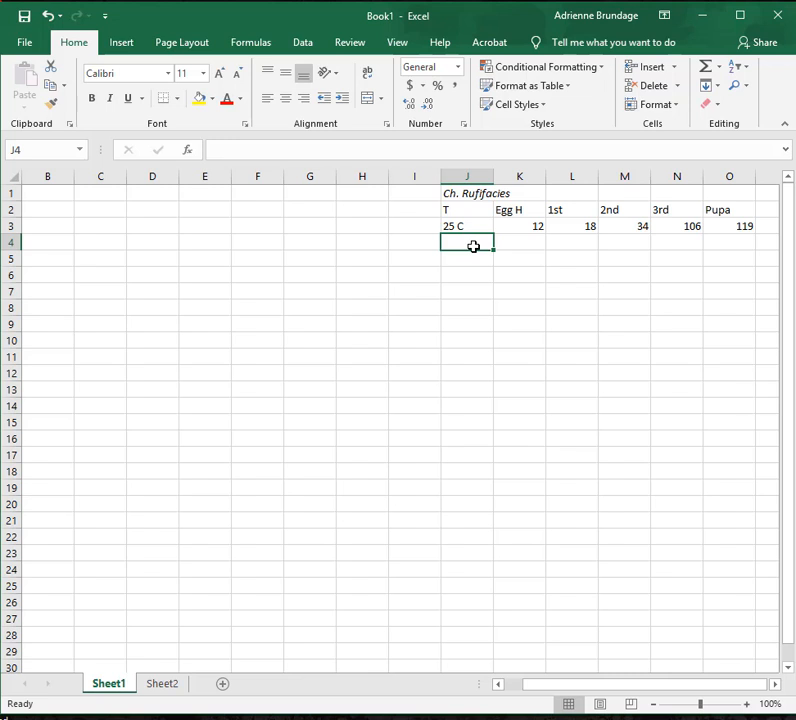
pyautogui.write('DH')
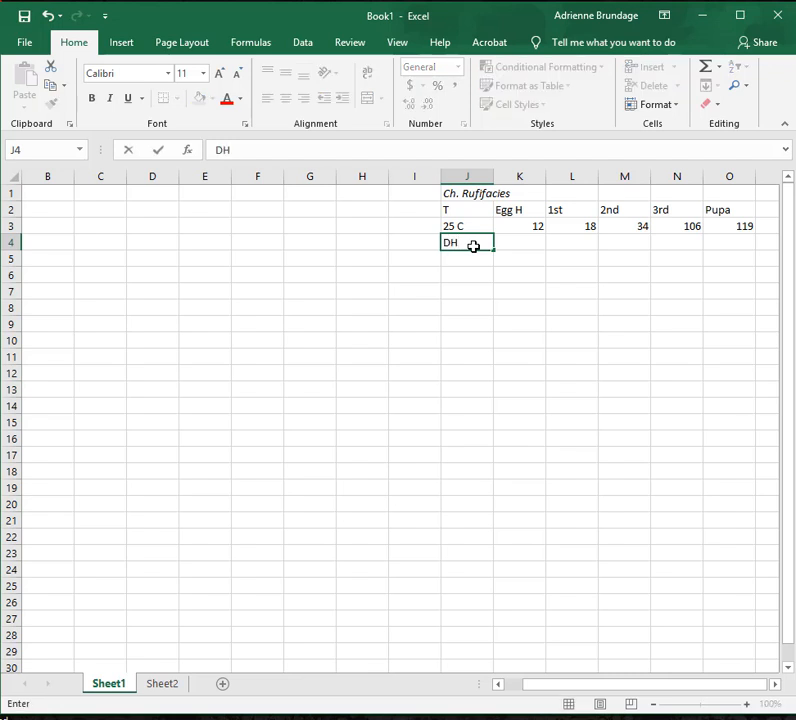
pyautogui.press('Tab')
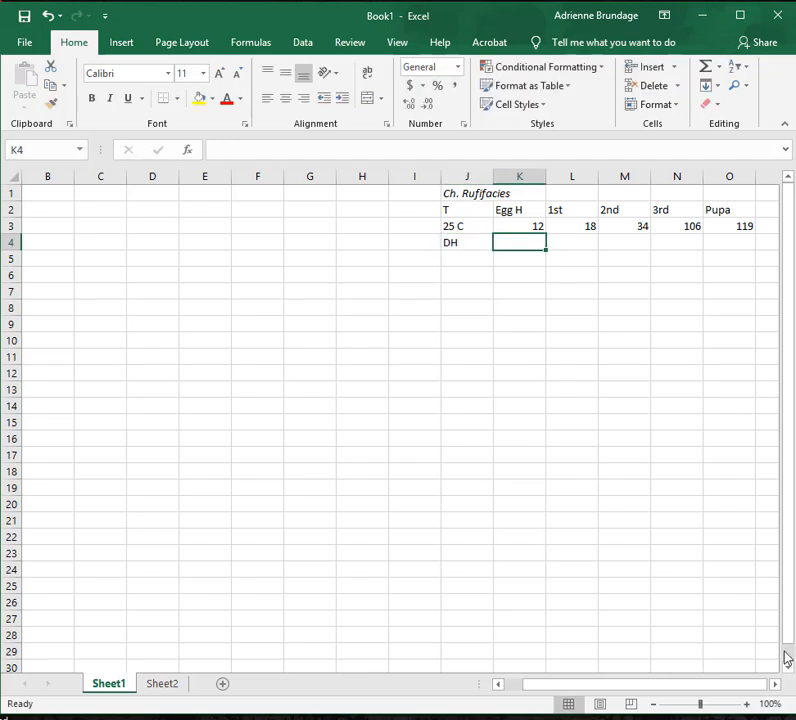
# Change the temperature header in cell J2 to "T C".
pyautogui.click(746, 704)
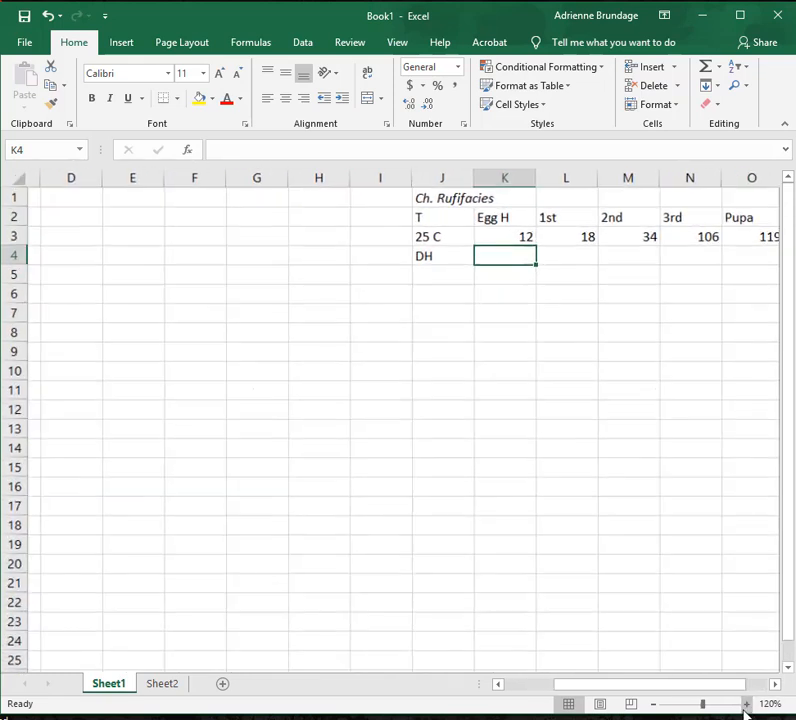
pyautogui.click(746, 704)
pyautogui.click(746, 704)
pyautogui.moveTo(596, 686); pyautogui.dragTo(659, 680)
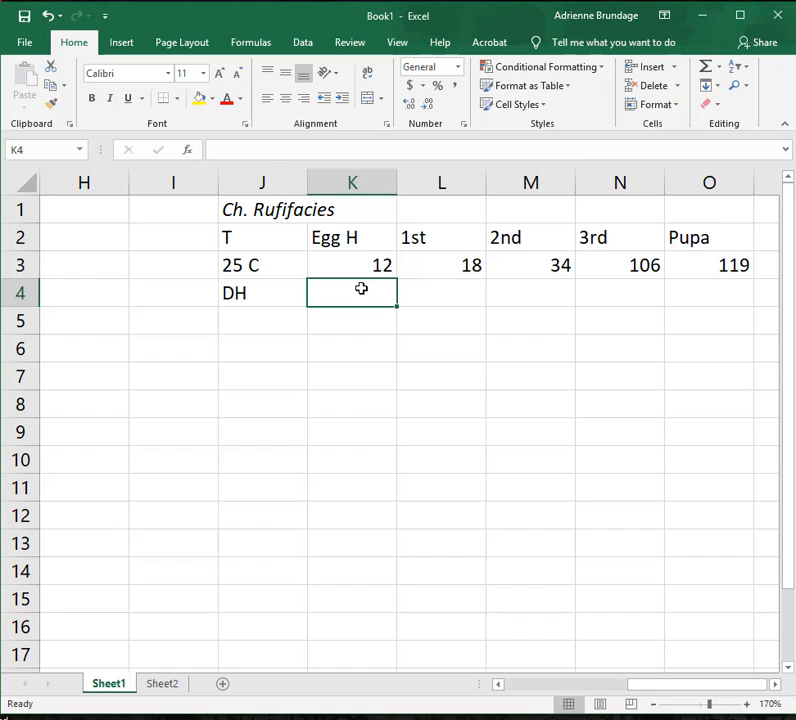
pyautogui.click(266, 268)
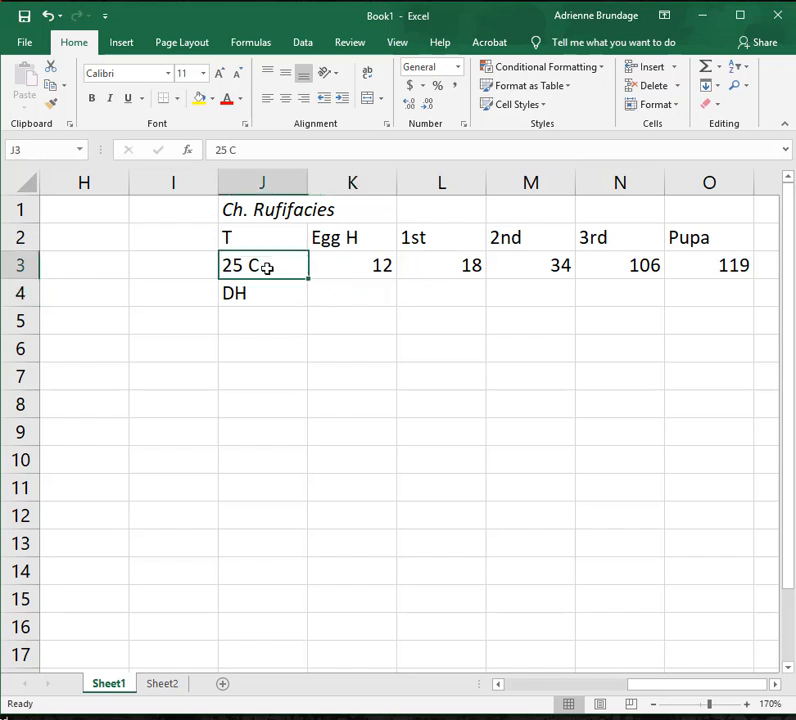
pyautogui.click(259, 233)
pyautogui.doubleClick(259, 233)
pyautogui.write('c')
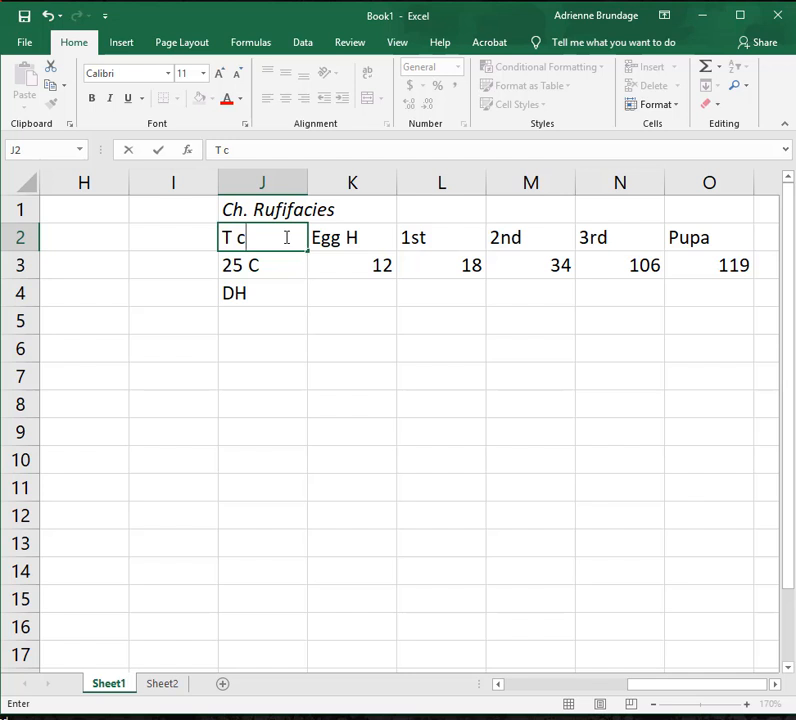
pyautogui.press('BackSpace')
pyautogui.write('C')
# Remove the unit letter from the temperature in cell J3, leaving only the number 25.
pyautogui.click(262, 268)
pyautogui.doubleClick(267, 262)
pyautogui.press('BackSpace')
pyautogui.press('BackSpace')
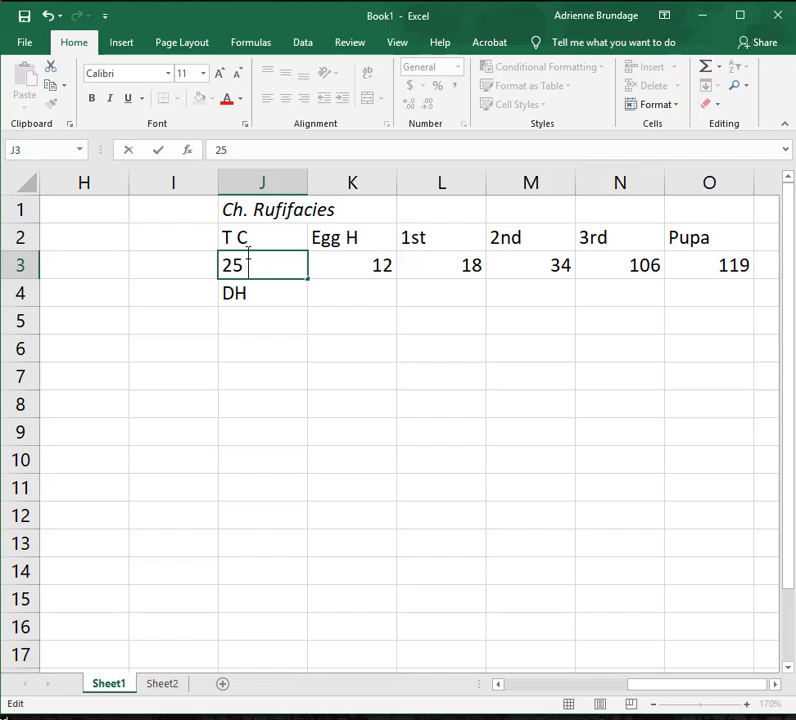
pyautogui.click(343, 295)
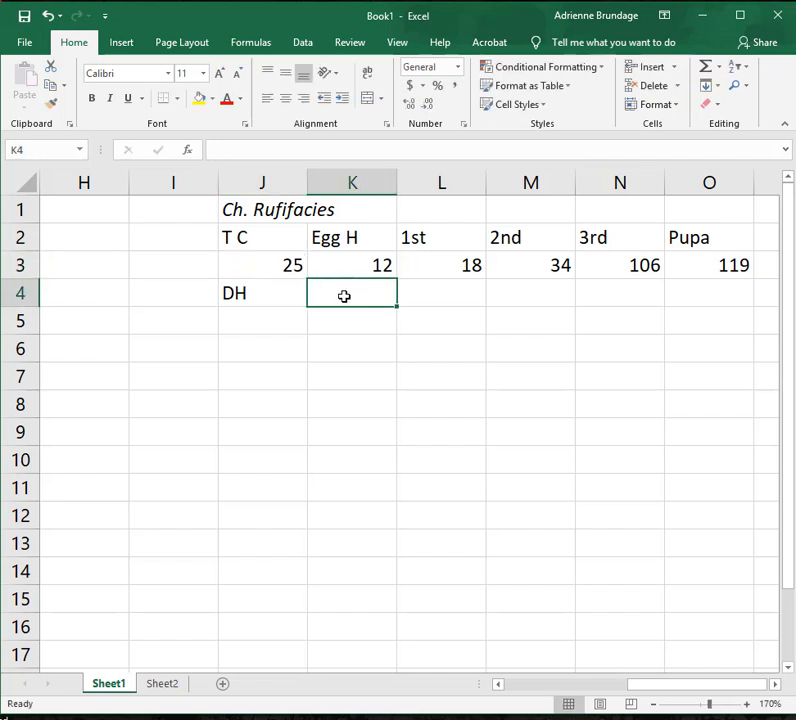
pyautogui.write('(')
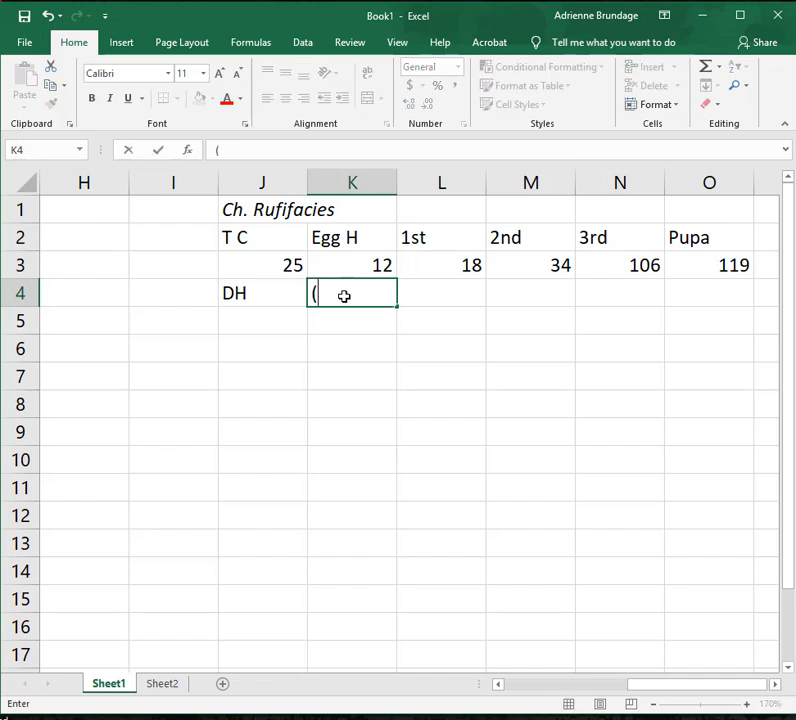
pyautogui.click(293, 266)
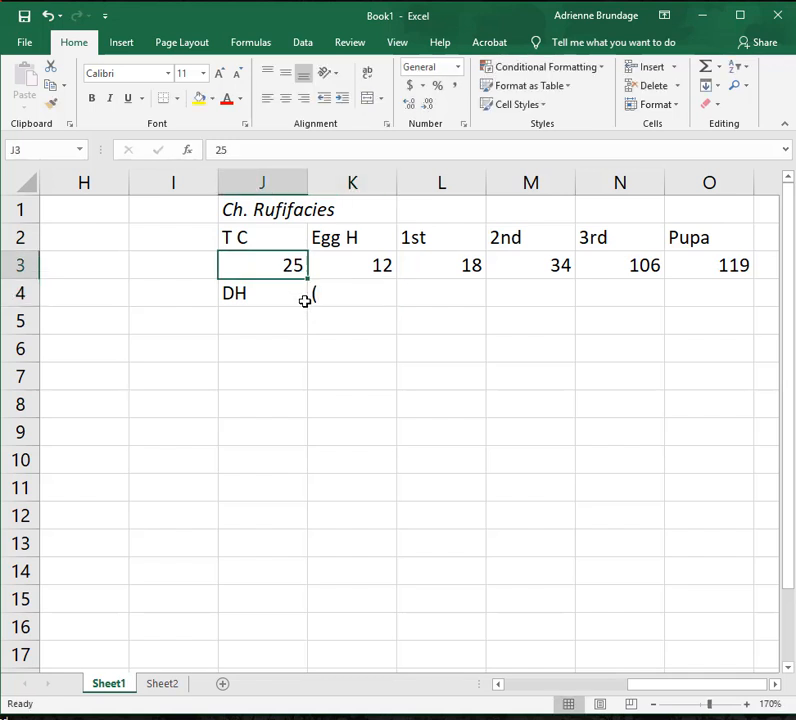
pyautogui.click(341, 283)
pyautogui.press('BackSpace')
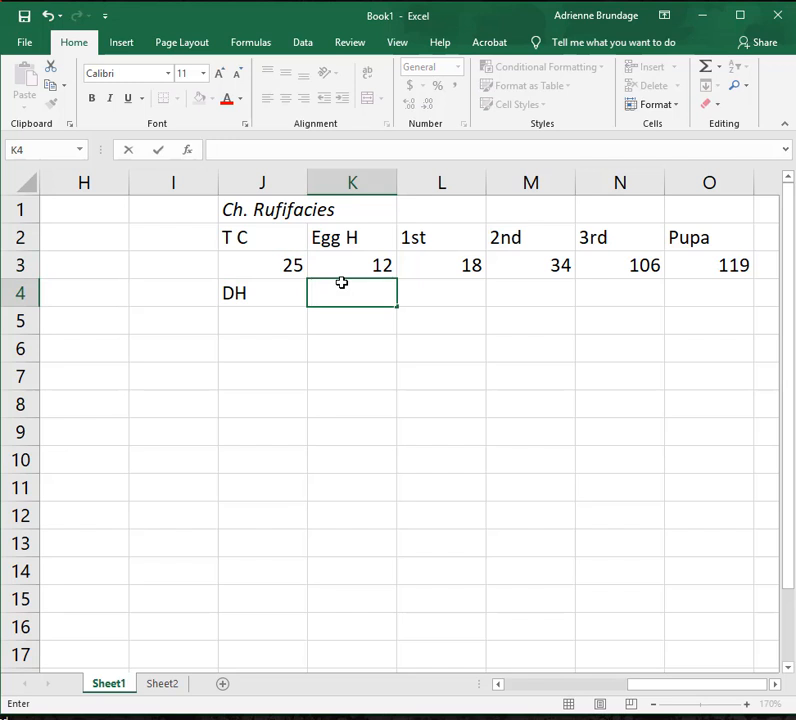
# Enter the egg-stage degree-hour formula =(J3-10)*K3 in cell K4.
pyautogui.write('=')
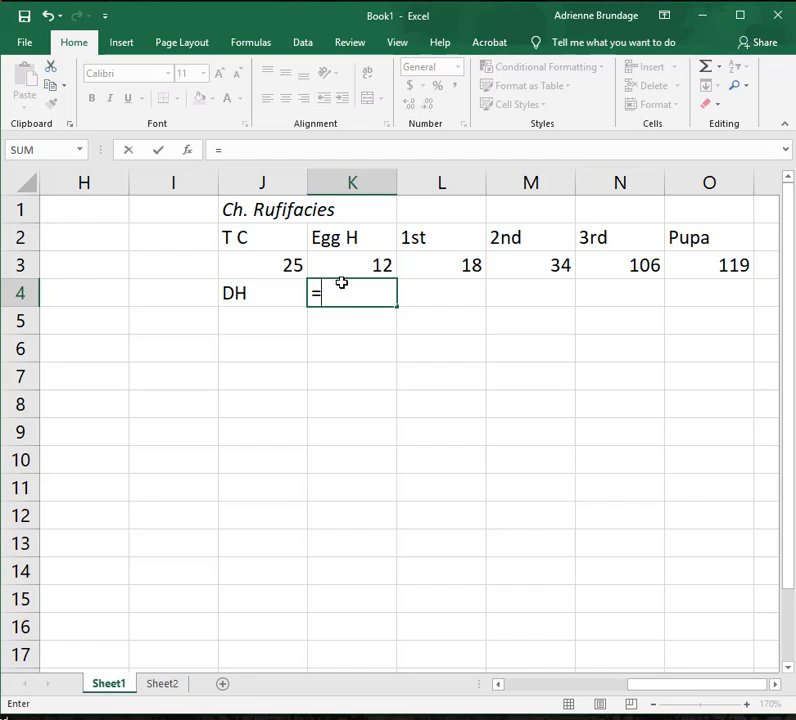
pyautogui.write('(')
pyautogui.click(280, 266)
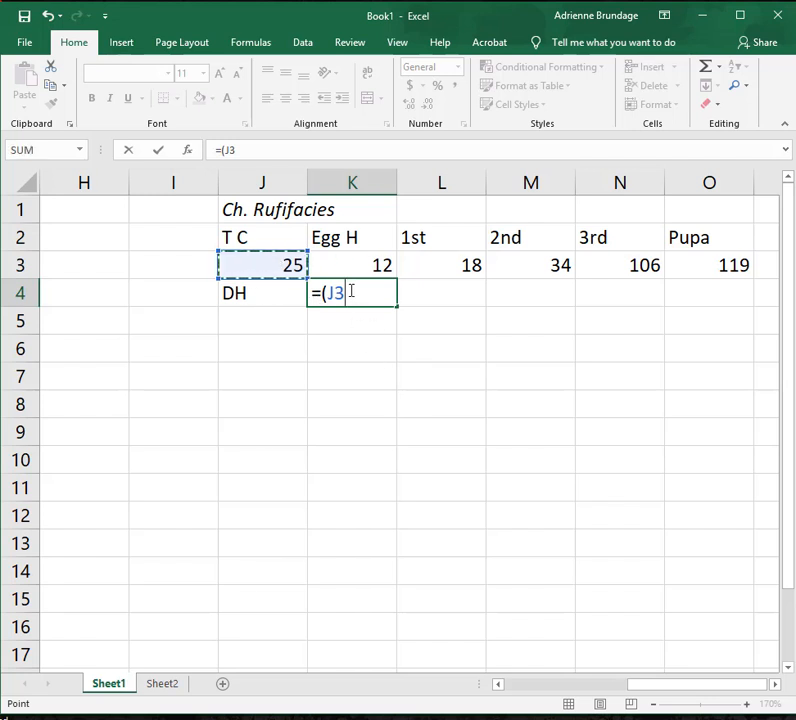
pyautogui.write('-')
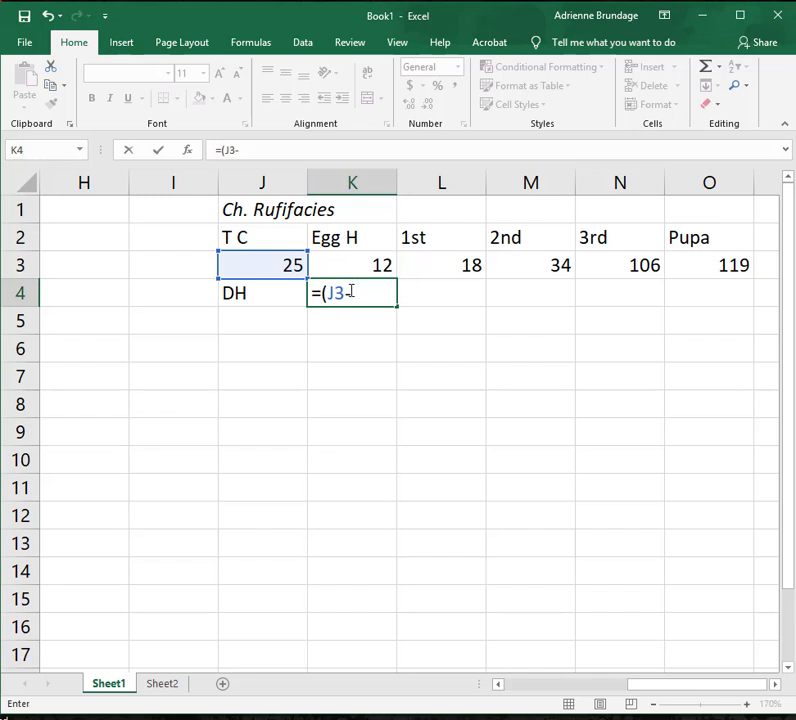
pyautogui.write('10)')
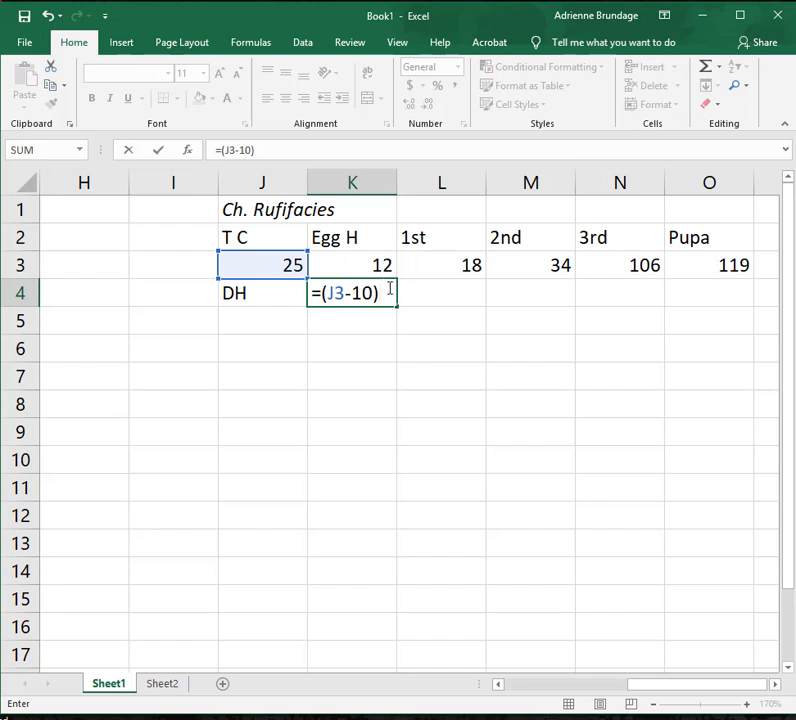
pyautogui.write('*')
pyautogui.click(383, 261)
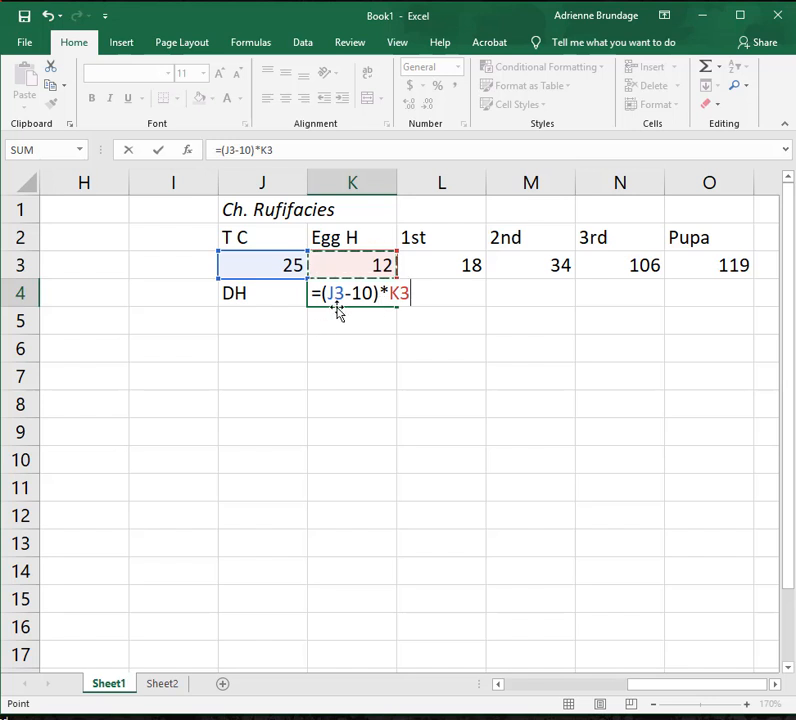
pyautogui.press('Return')
pyautogui.click(348, 301)
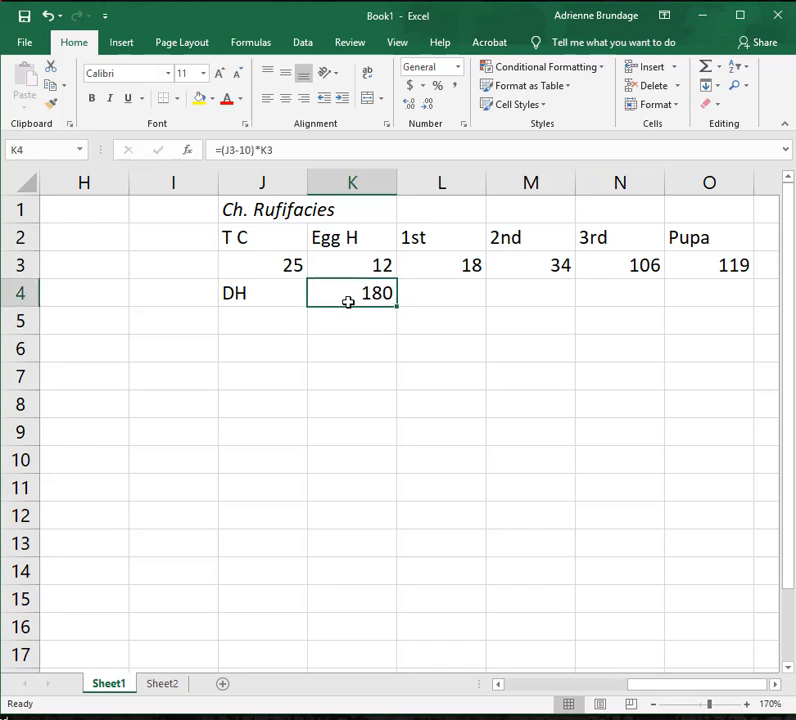
# Test the degree-hour formula by setting the temperature in cell J3 to 26.
pyautogui.click(284, 265)
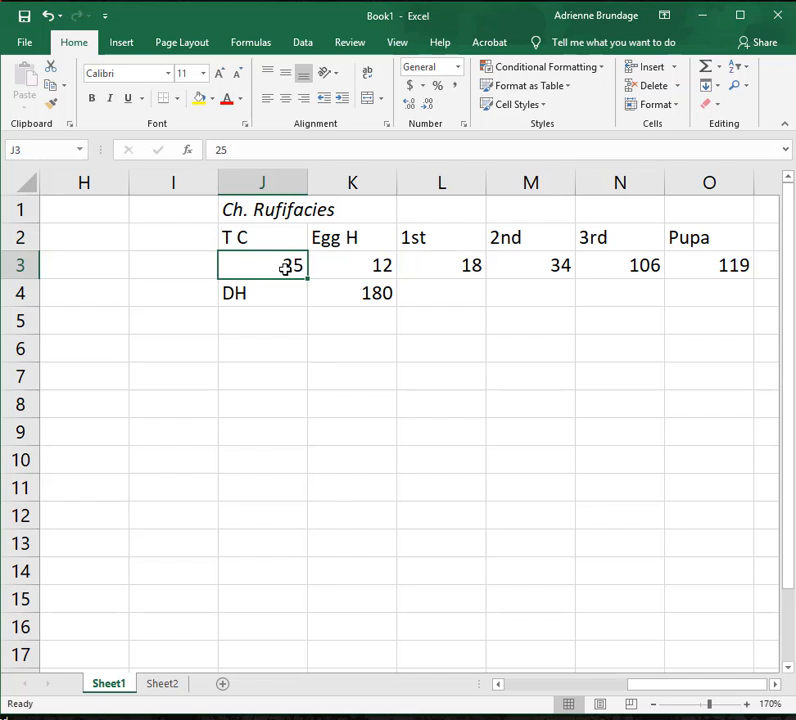
pyautogui.press('F2')
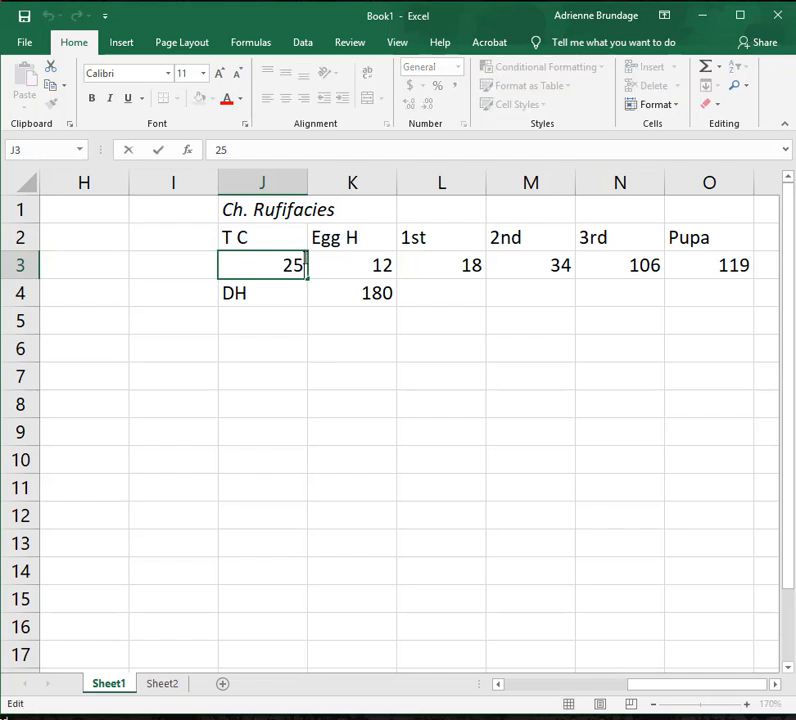
pyautogui.click(357, 299)
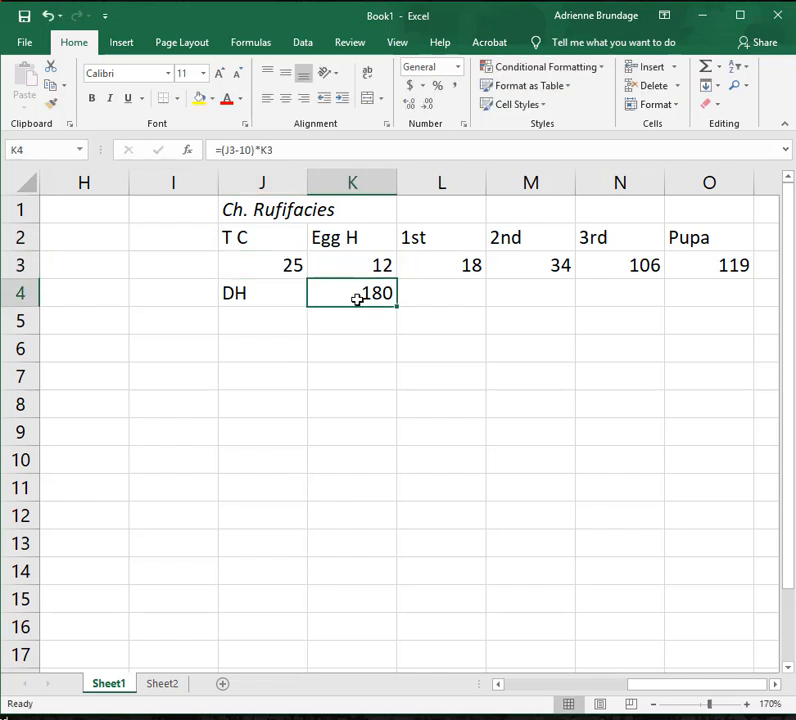
pyautogui.click(279, 263)
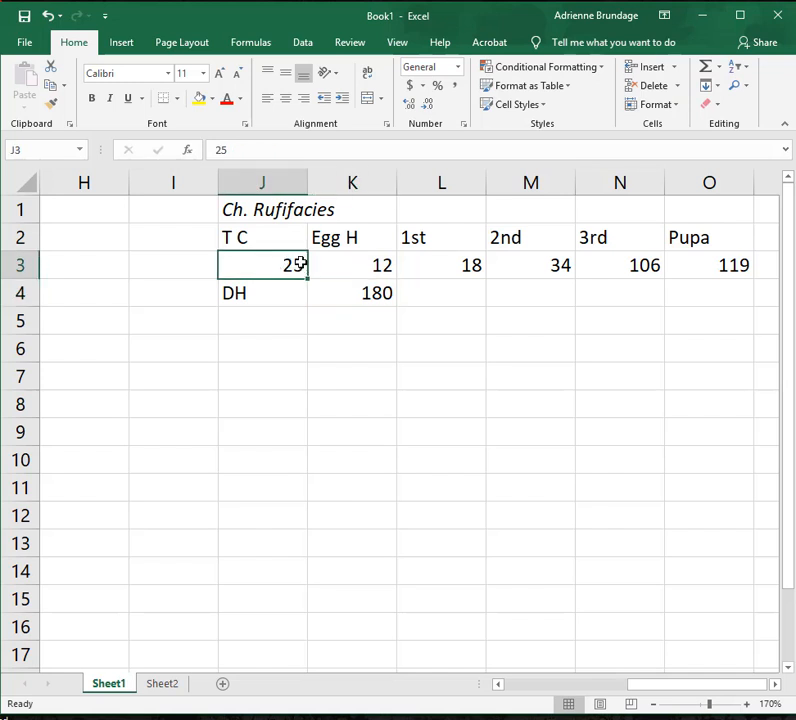
pyautogui.click(224, 151)
pyautogui.press('BackSpace')
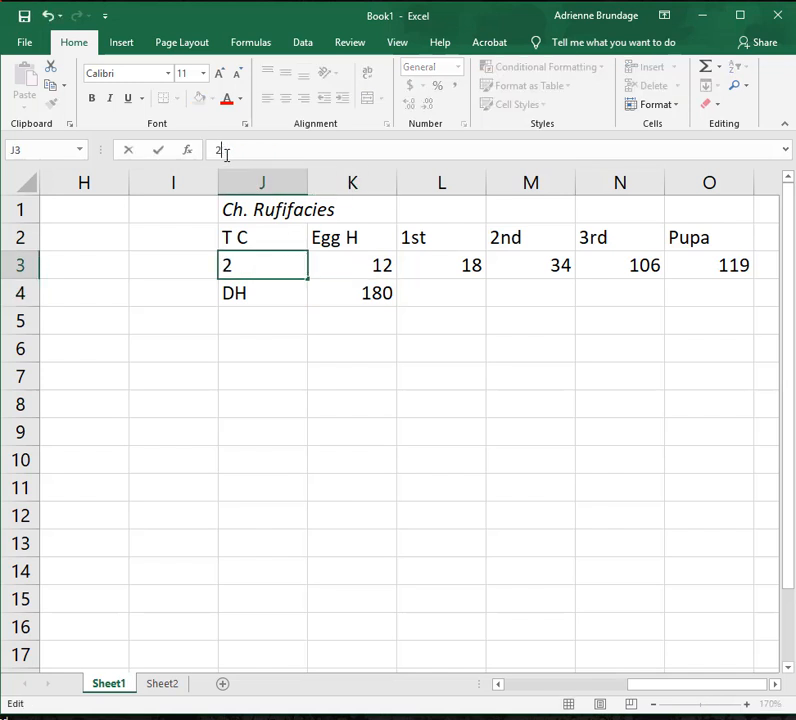
pyautogui.write('6')
pyautogui.press('Return')
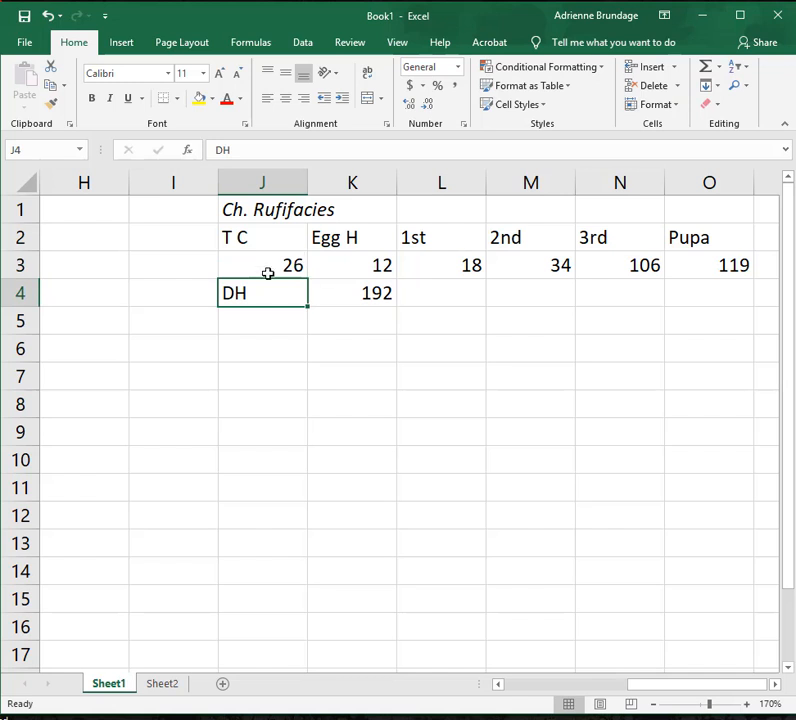
# Restore the temperature in cell J3 to 25.
pyautogui.click(268, 273)
pyautogui.click(229, 153)
pyautogui.press('BackSpace')
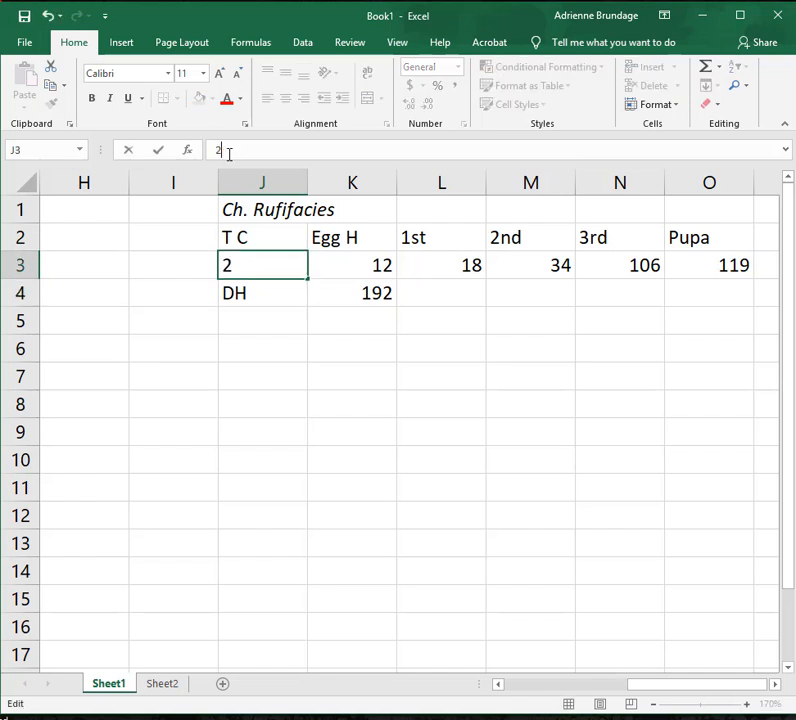
pyautogui.write('5')
pyautogui.press('Return')
# Fill the degree-hour formula from K4 across the DH row to O4 and check the copied formulas.
pyautogui.click(355, 290)
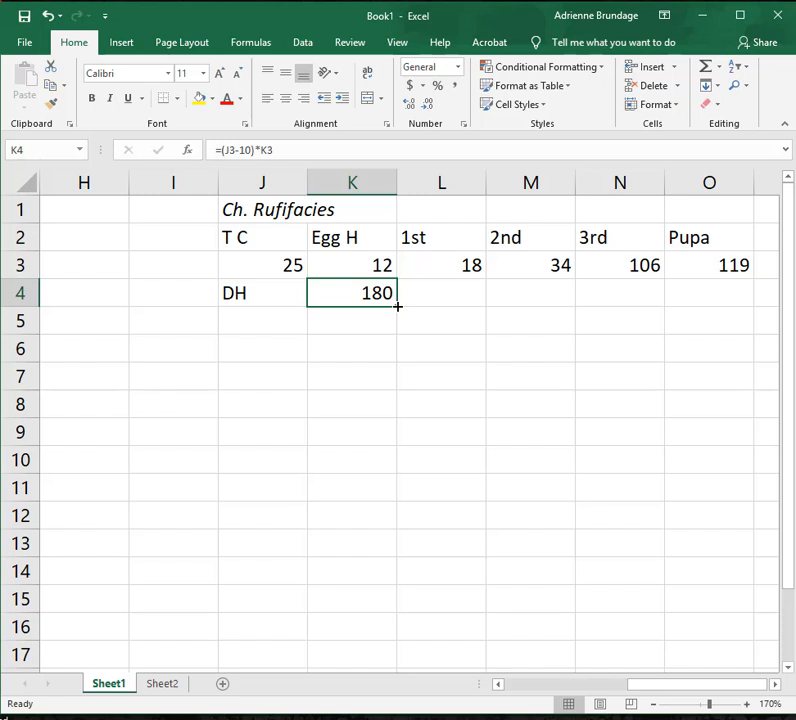
pyautogui.moveTo(397, 307); pyautogui.dragTo(397, 307)
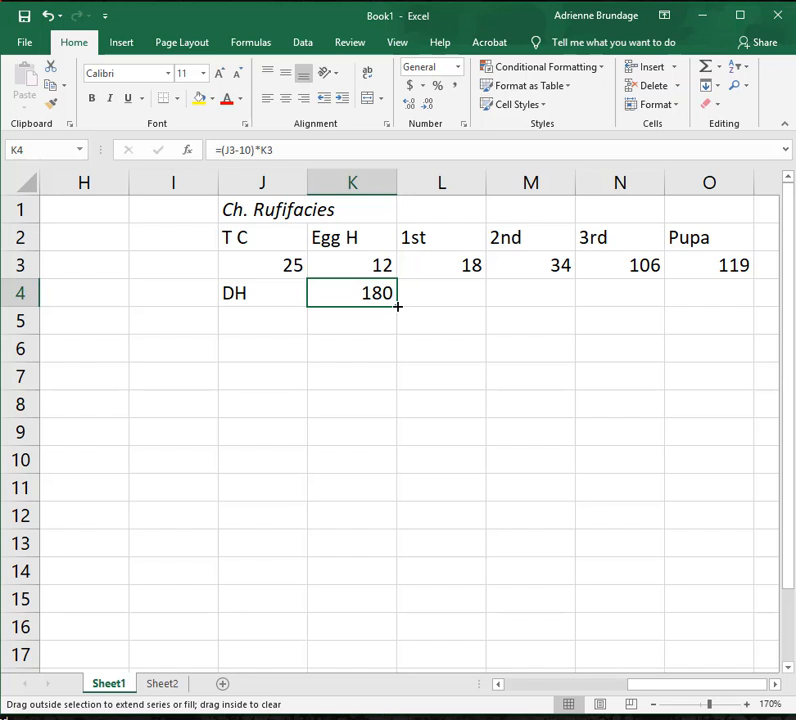
pyautogui.moveTo(397, 307); pyautogui.dragTo(748, 308)
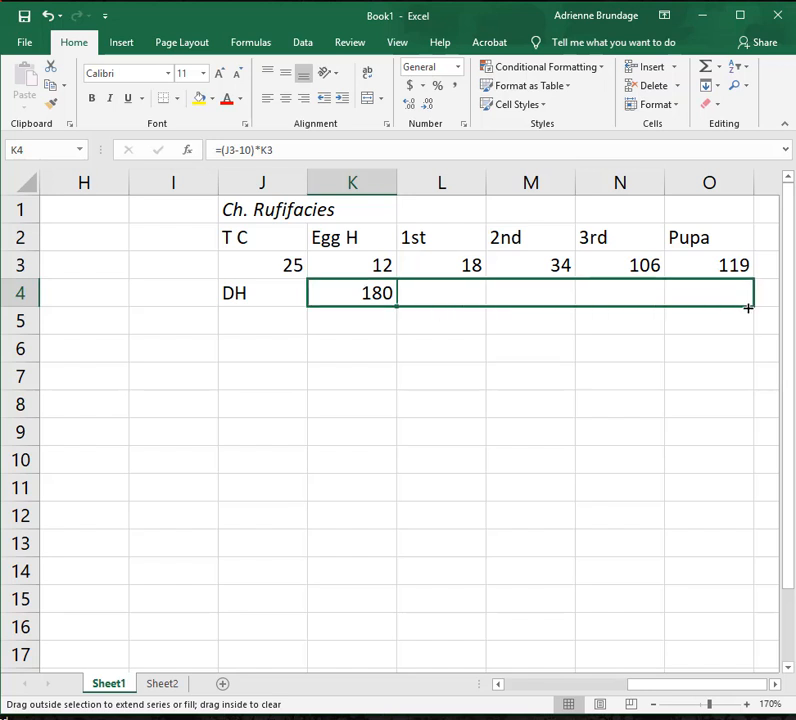
pyautogui.click(452, 294)
pyautogui.click(546, 286)
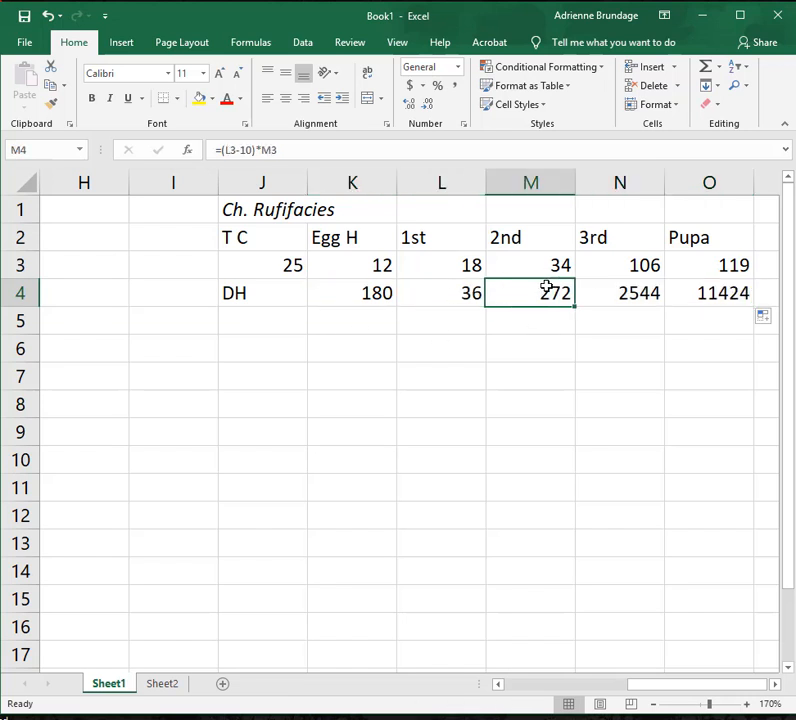
pyautogui.click(625, 291)
pyautogui.click(722, 292)
pyautogui.click(385, 292)
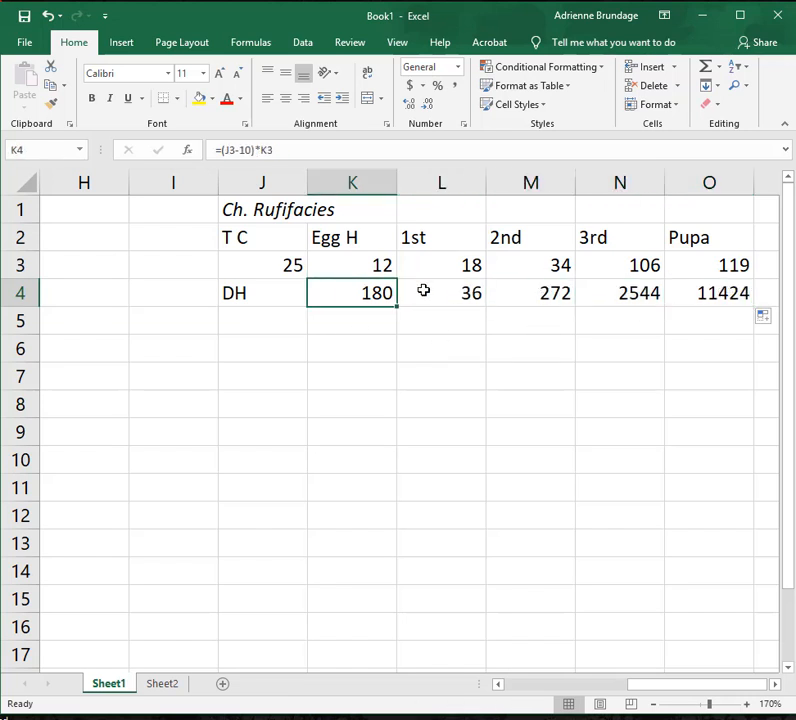
# Correct the 1st-stage degree-hour formula in L4 to use the temperature in J3: =(J3-10)*L3.
pyautogui.click(424, 290)
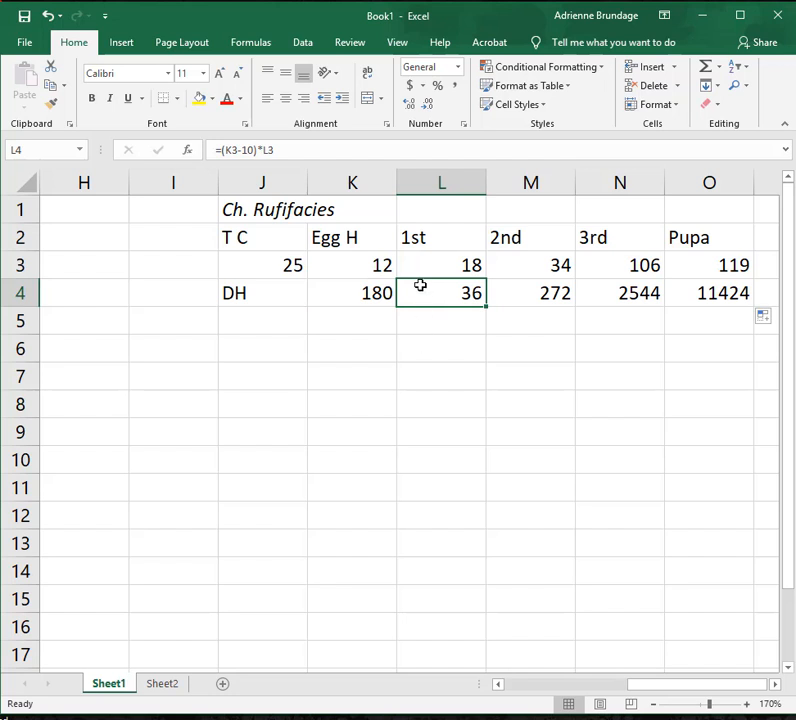
pyautogui.click(235, 149)
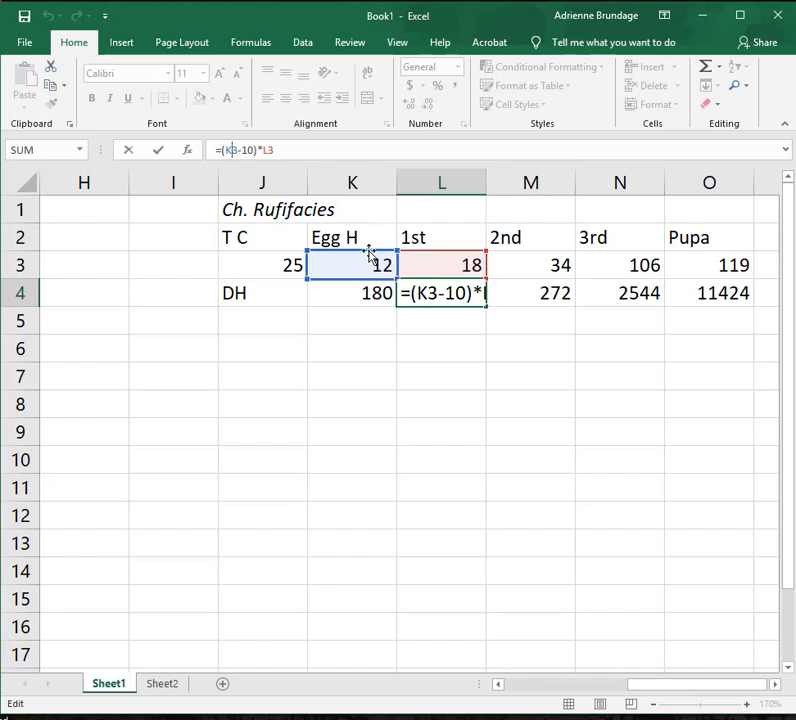
pyautogui.moveTo(370, 252); pyautogui.dragTo(258, 262)
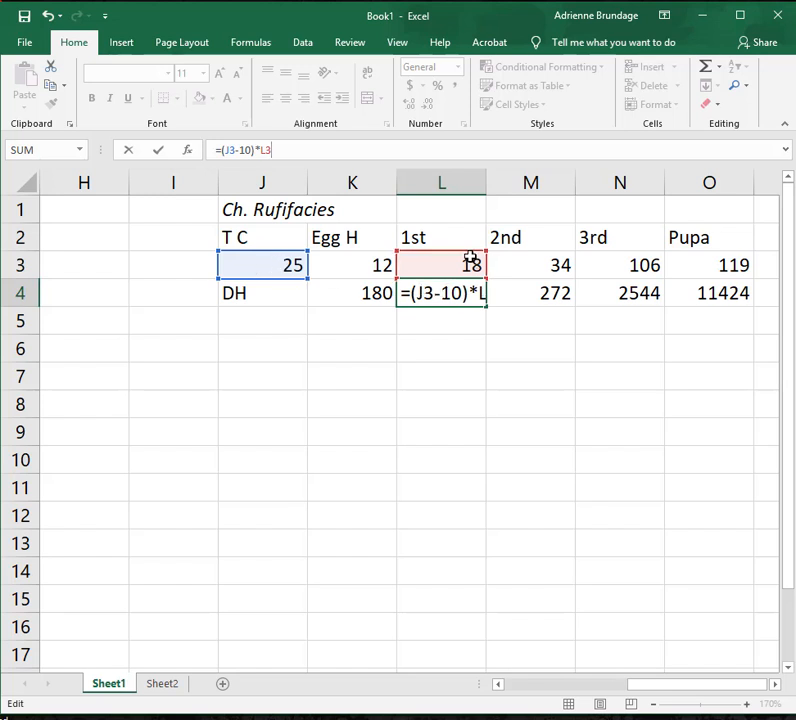
pyautogui.press('Return')
# Correct the 2nd-stage degree-hour formula in M4 to use the temperature in J3: =(J3-10)*M3.
pyautogui.click(535, 291)
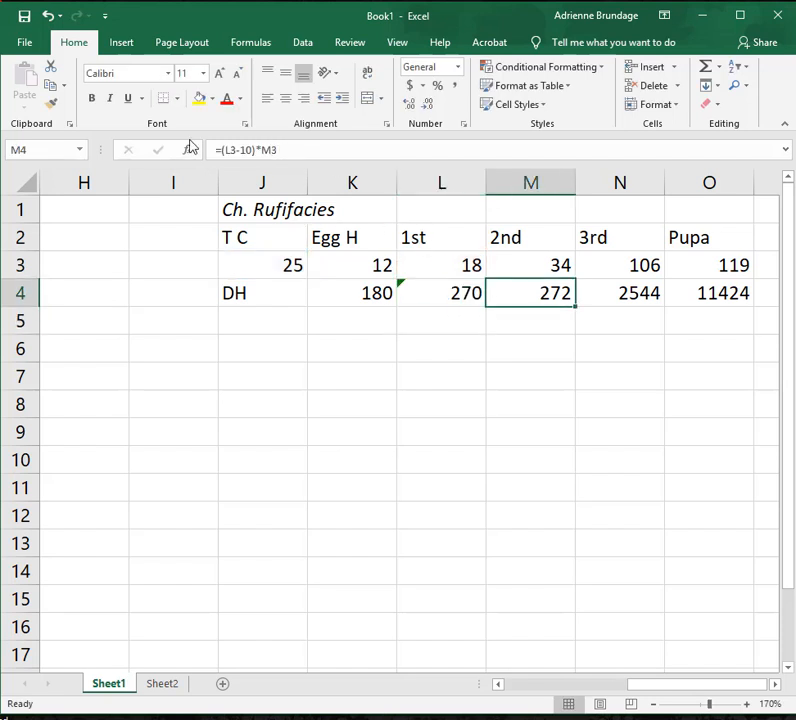
pyautogui.click(236, 149)
pyautogui.moveTo(455, 249); pyautogui.dragTo(259, 261)
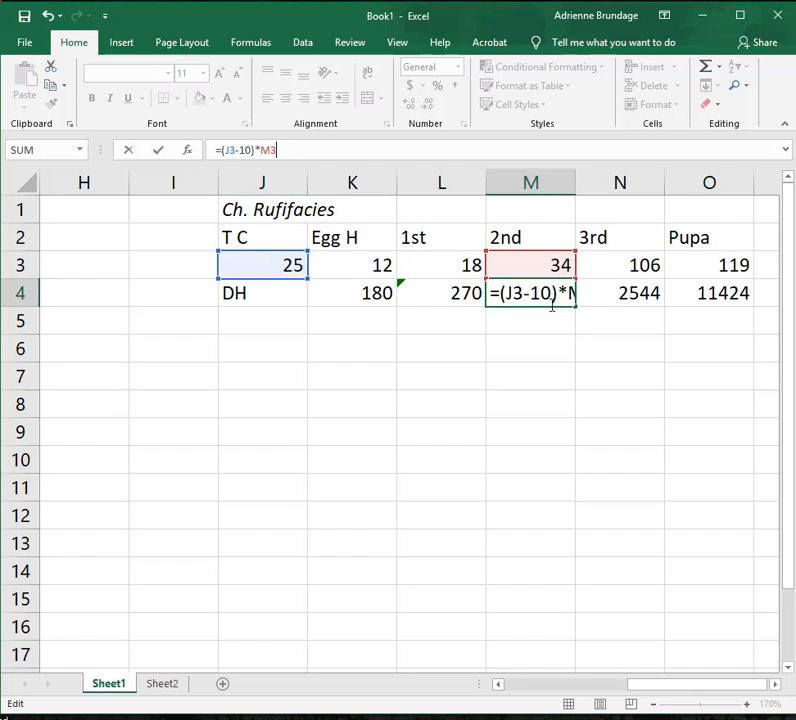
pyautogui.press('Return')
# Point the temperature reference in the 3rd-stage degree-hour formula in N4 to cell J3.
pyautogui.click(656, 286)
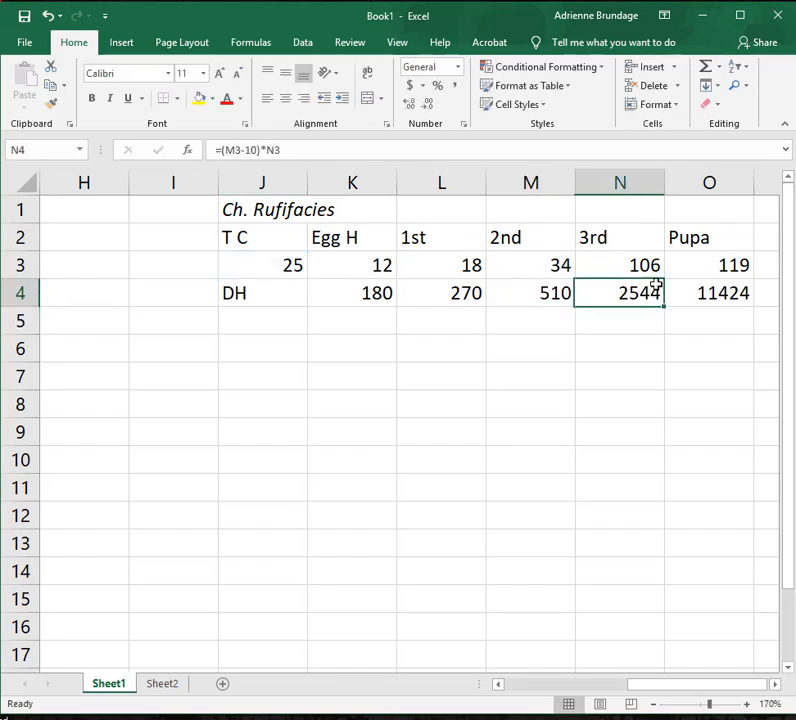
pyautogui.click(626, 266)
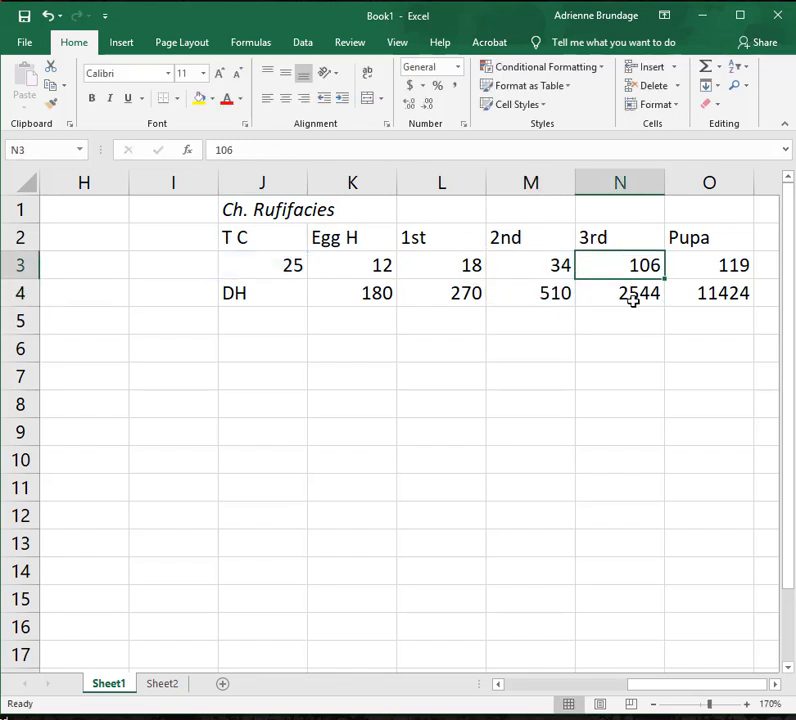
pyautogui.click(633, 298)
pyautogui.click(239, 151)
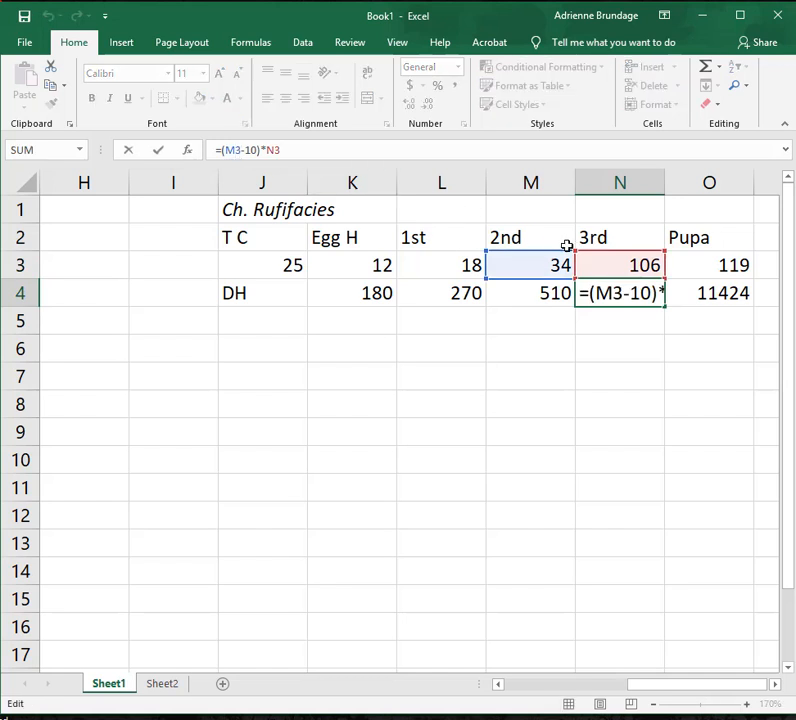
pyautogui.click(355, 270)
pyautogui.click(302, 276)
pyautogui.press('Return')
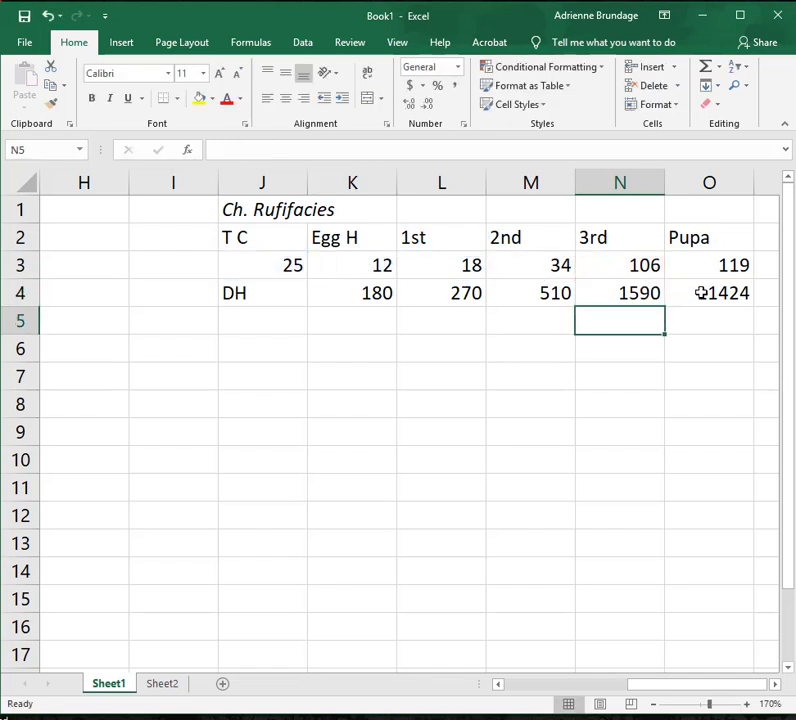
# Correct the pupa degree-hour formula in O4 to use the temperature in J3: =(J3-10)*O3.
pyautogui.click(701, 293)
pyautogui.click(227, 150)
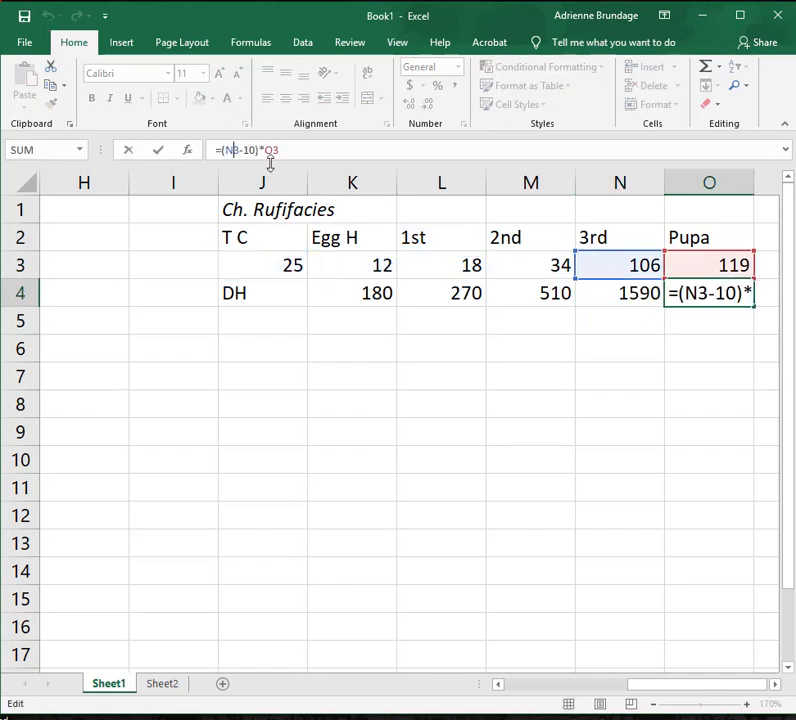
pyautogui.click(430, 240)
pyautogui.click(242, 278)
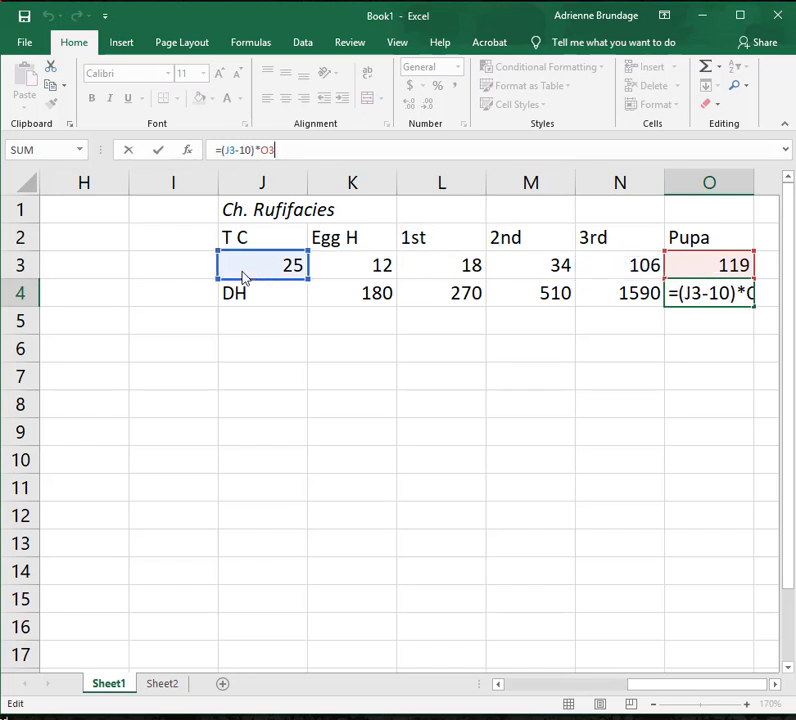
pyautogui.press('Return')
pyautogui.click(580, 380)
pyautogui.click(289, 384)
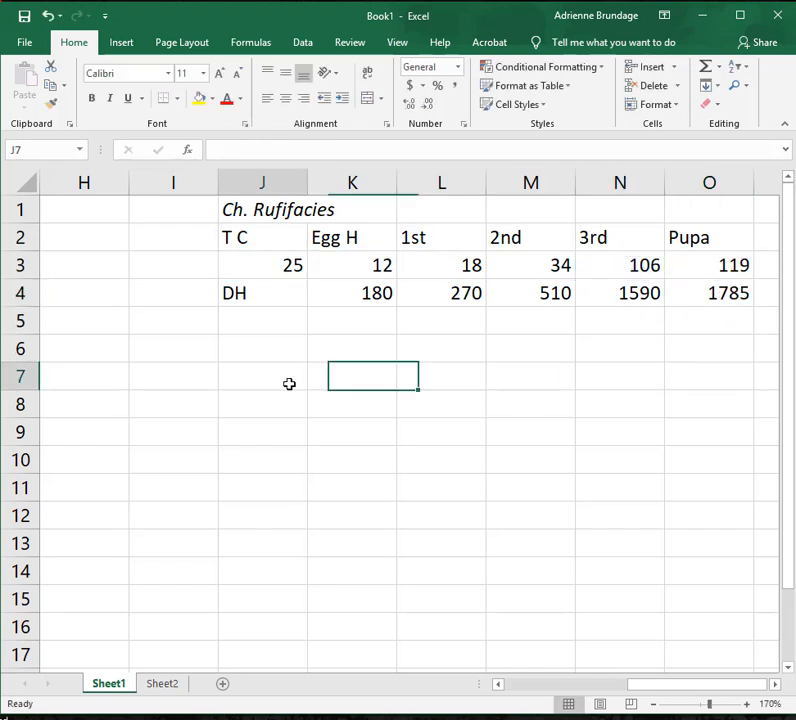
# Copy the development table's header and 25 °C rows in J2:O3 to the range starting at J6.
pyautogui.moveTo(281, 246); pyautogui.dragTo(745, 265)
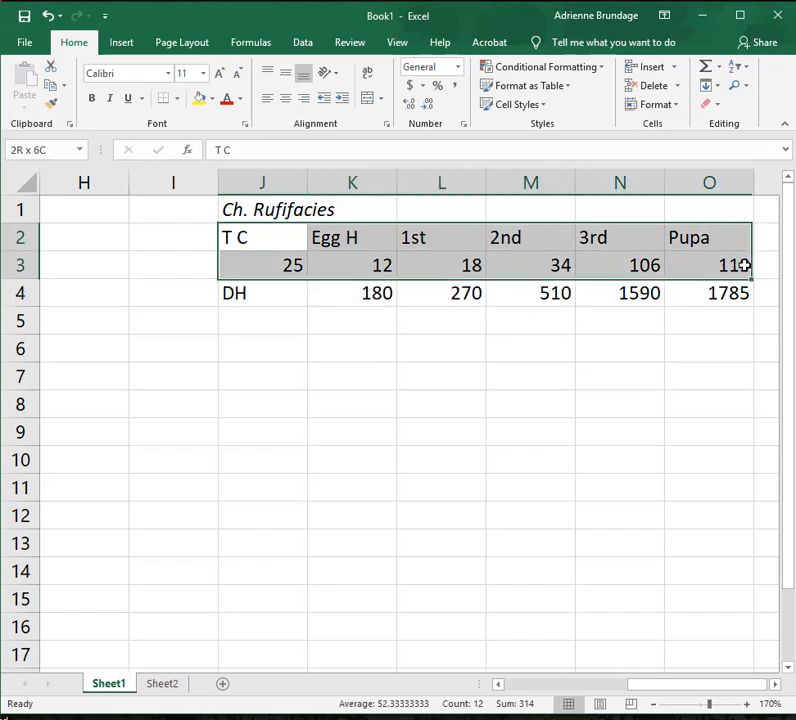
pyautogui.hotkey('ctrl', 'c')
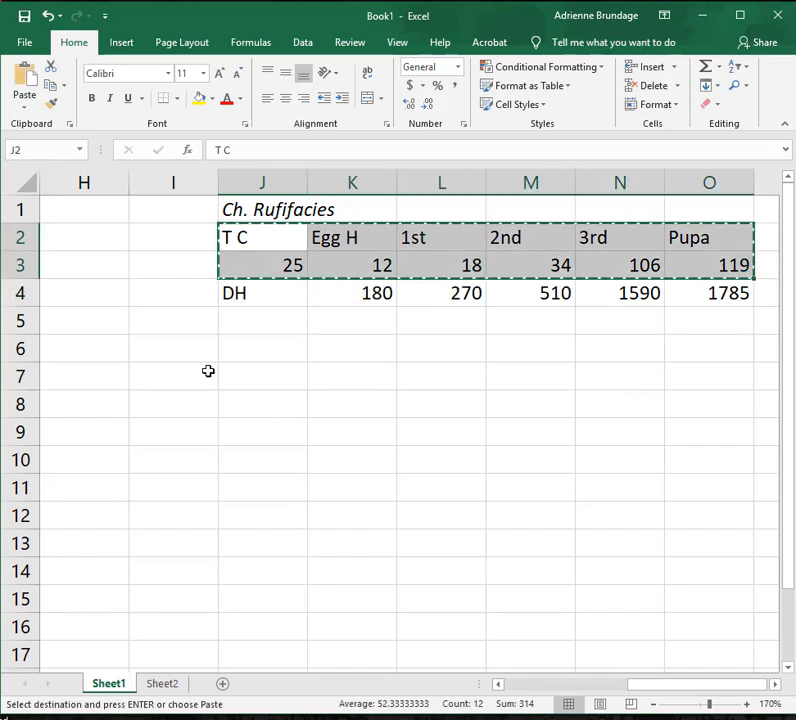
pyautogui.click(281, 352)
pyautogui.hotkey('ctrl', 'v')
# Label J8 as DH and calculate the egg degree hours in K8 with the fixed-temperature formula =(25-10)*K7.
pyautogui.click(294, 412)
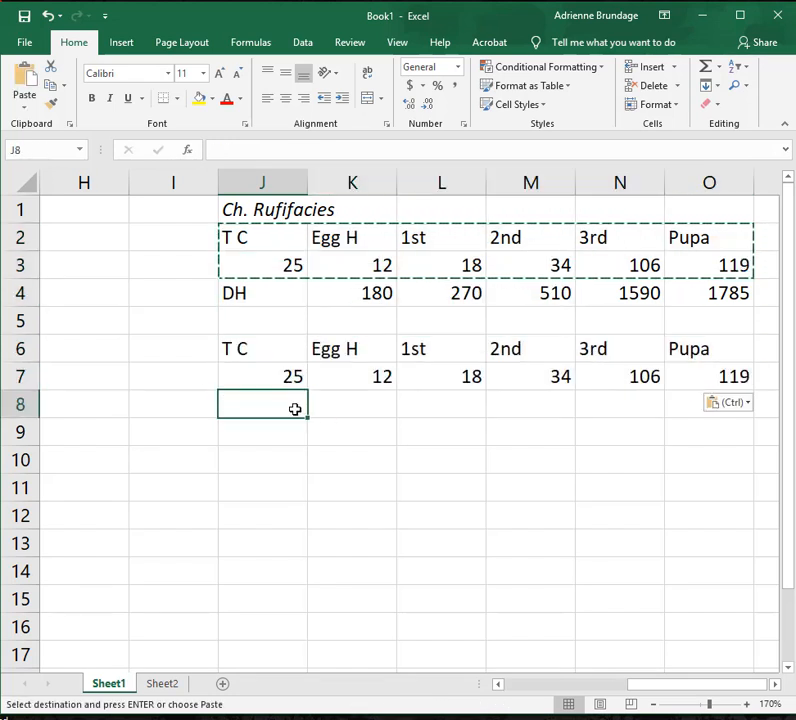
pyautogui.write('DH')
pyautogui.press('Tab')
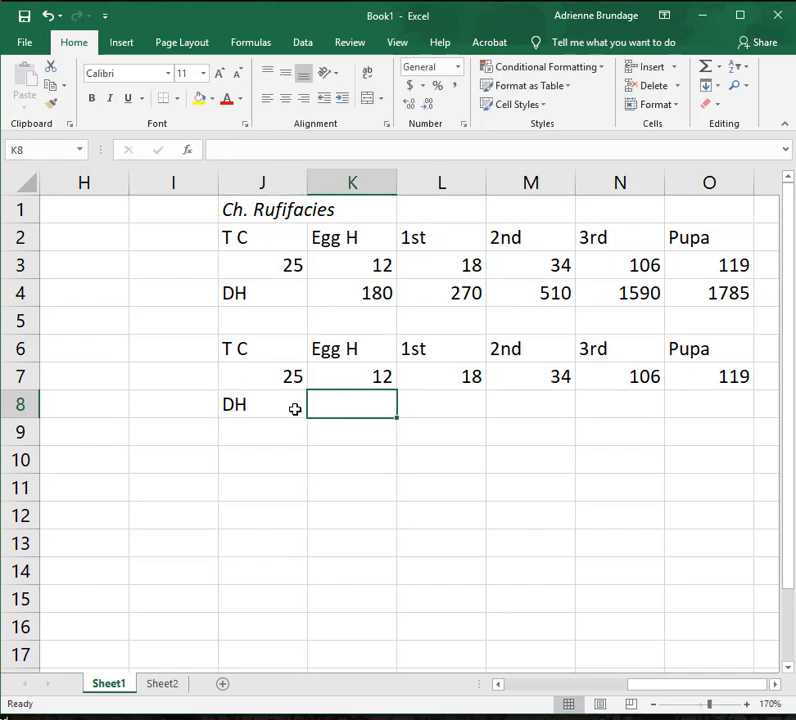
pyautogui.write('=(')
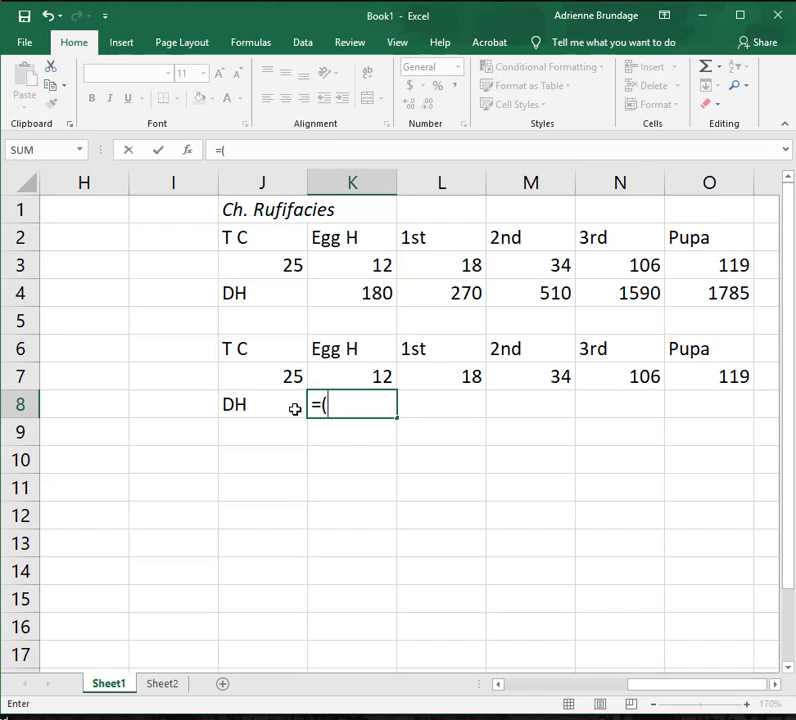
pyautogui.write('25-10')
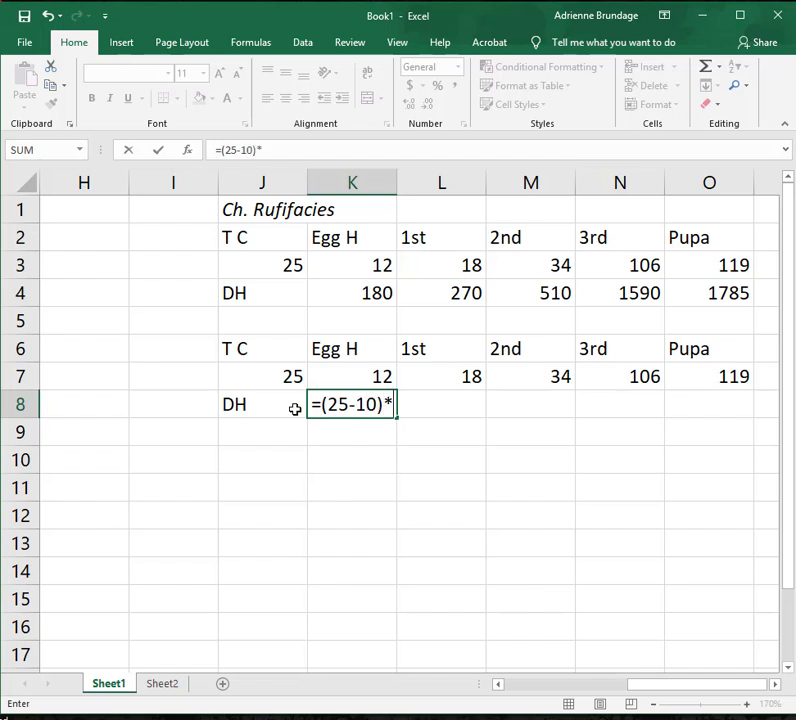
pyautogui.write(')*')
pyautogui.click(370, 377)
pyautogui.press('Return')
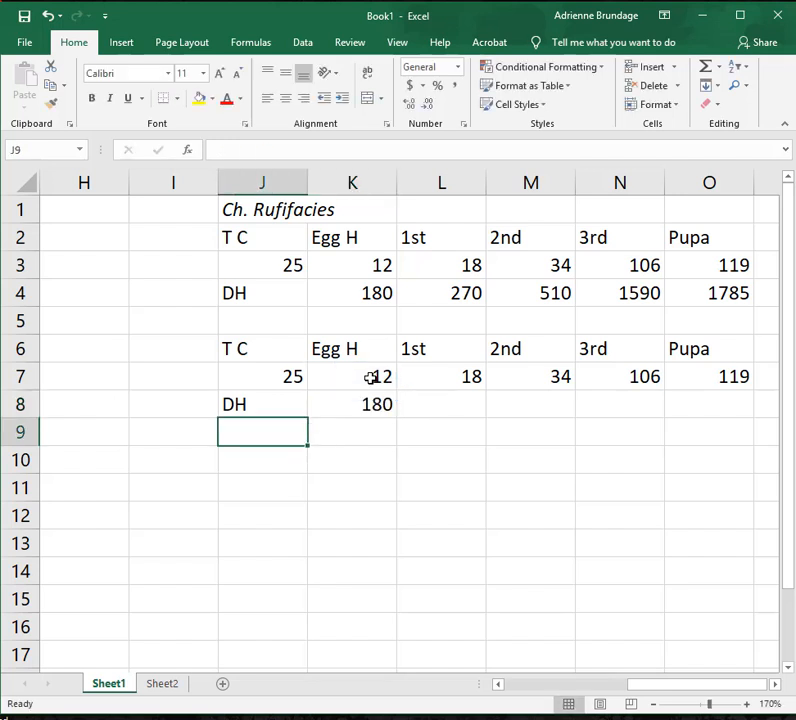
# Fill the fixed-temperature degree-hour formula from K8 across to the Pupa column in O8.
pyautogui.click(371, 404)
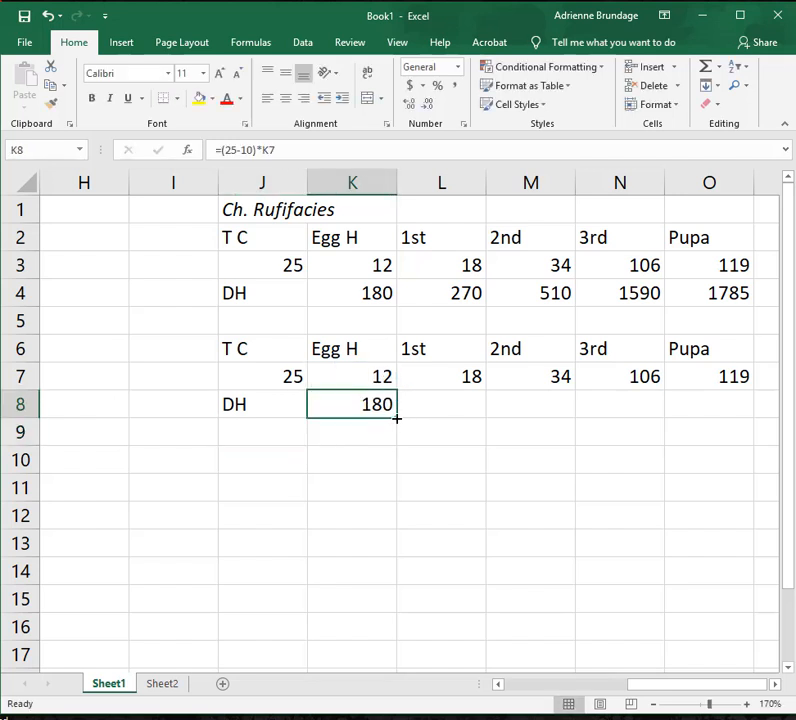
pyautogui.moveTo(397, 419); pyautogui.dragTo(731, 404)
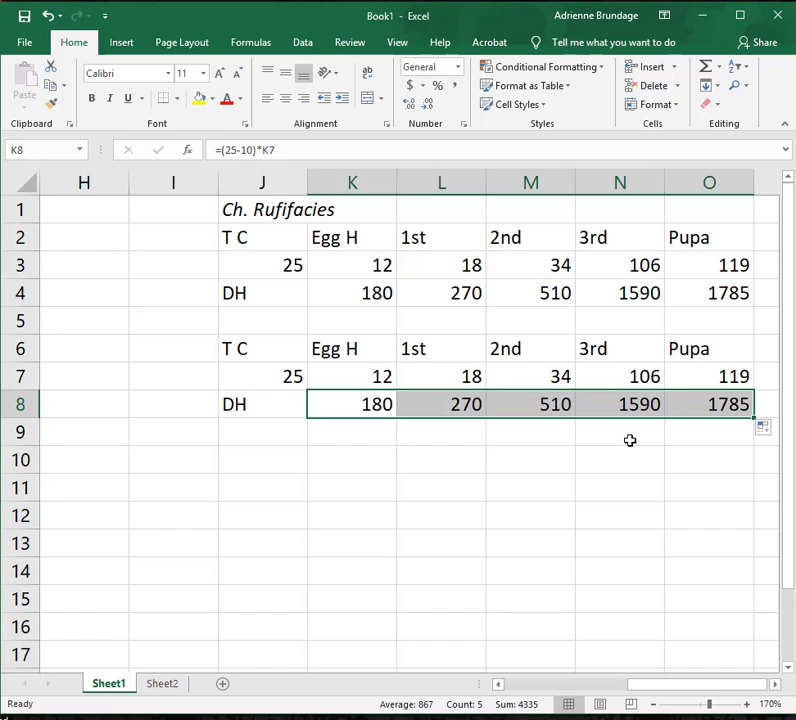
pyautogui.click(555, 462)
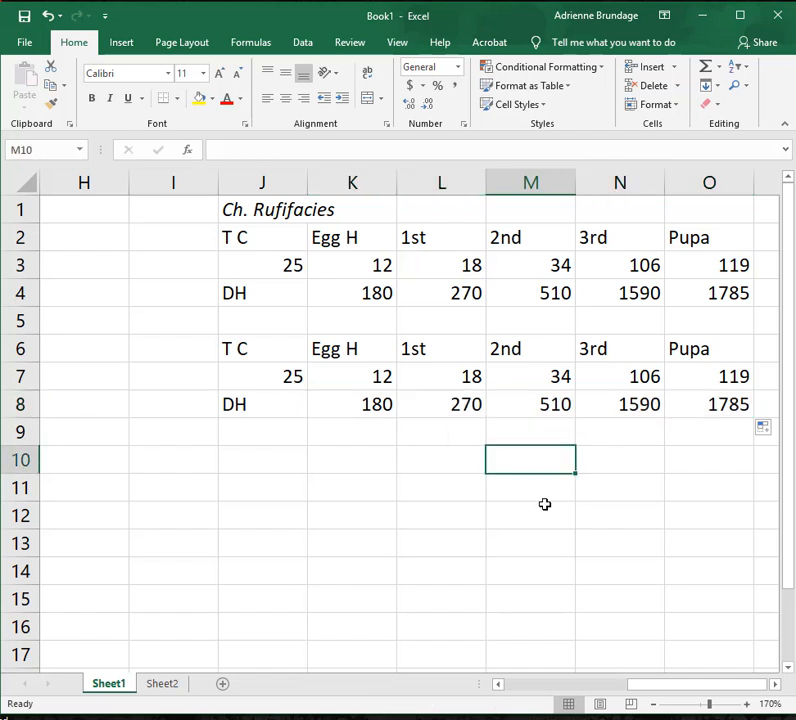
# Change the upper table's temperature in J3 to 27 to test the cell-referenced degree-hour formulas.
pyautogui.click(432, 295)
pyautogui.click(350, 290)
pyautogui.click(275, 265)
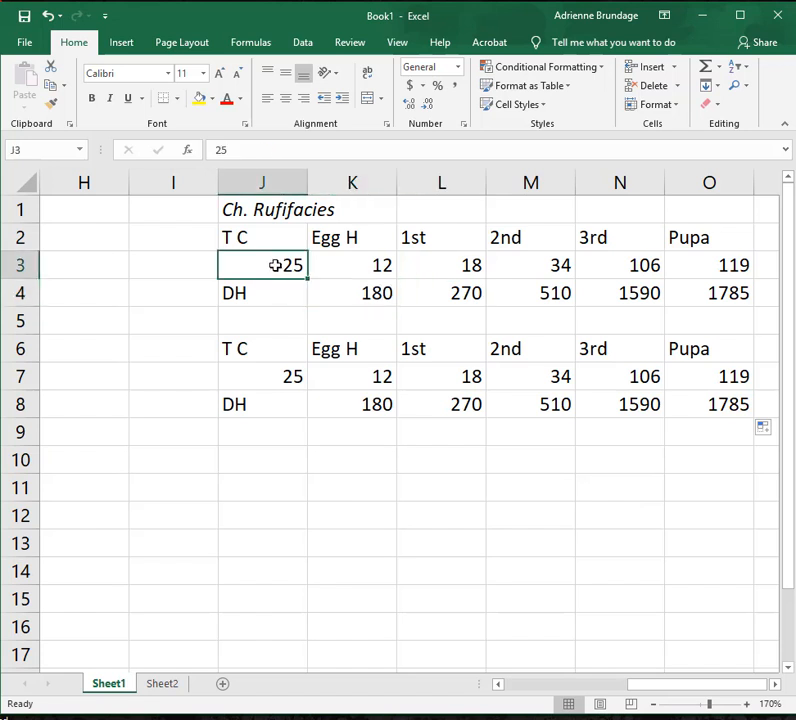
pyautogui.doubleClick(284, 263)
pyautogui.doubleClick(293, 265)
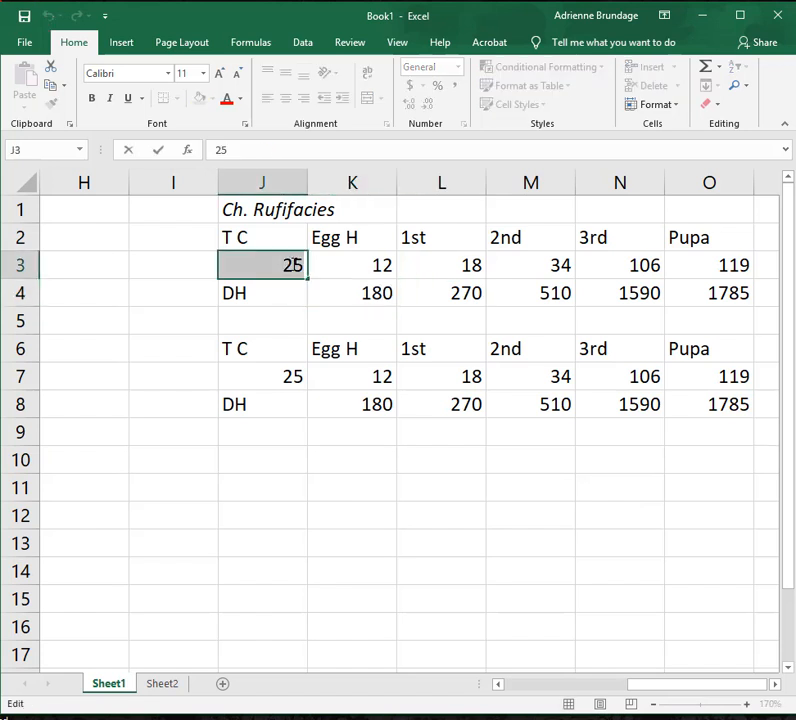
pyautogui.click(266, 144)
pyautogui.press('BackSpace')
pyautogui.write('7')
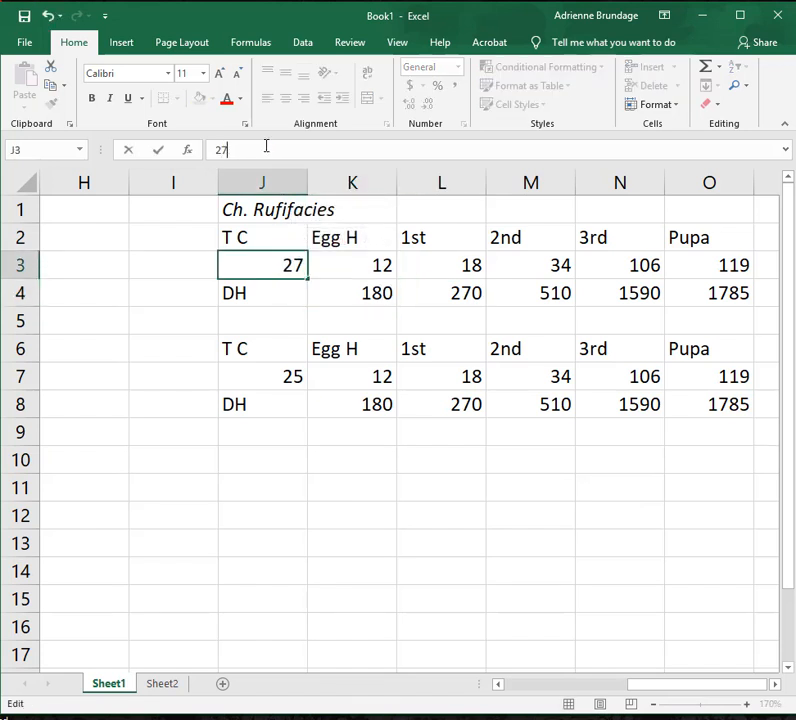
pyautogui.press('Return')
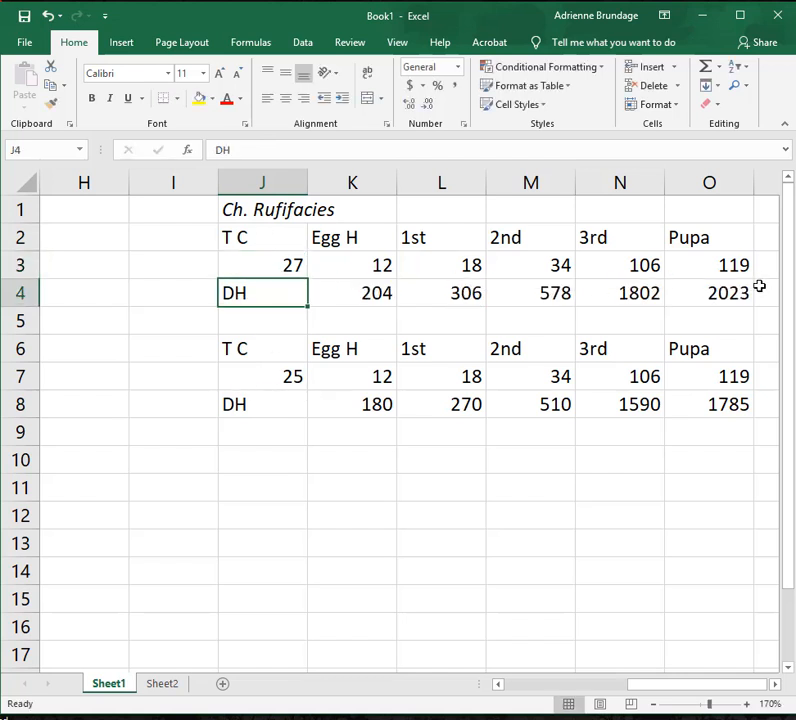
# Set the upper table's temperature in J3 to 30.
pyautogui.click(292, 264)
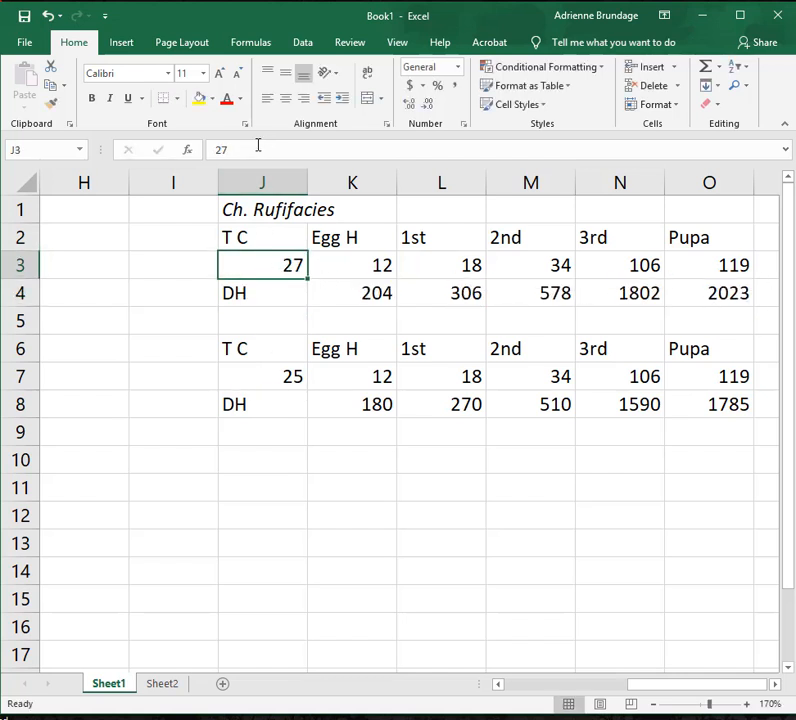
pyautogui.click(258, 147)
pyautogui.write('30')
pyautogui.press('Return')
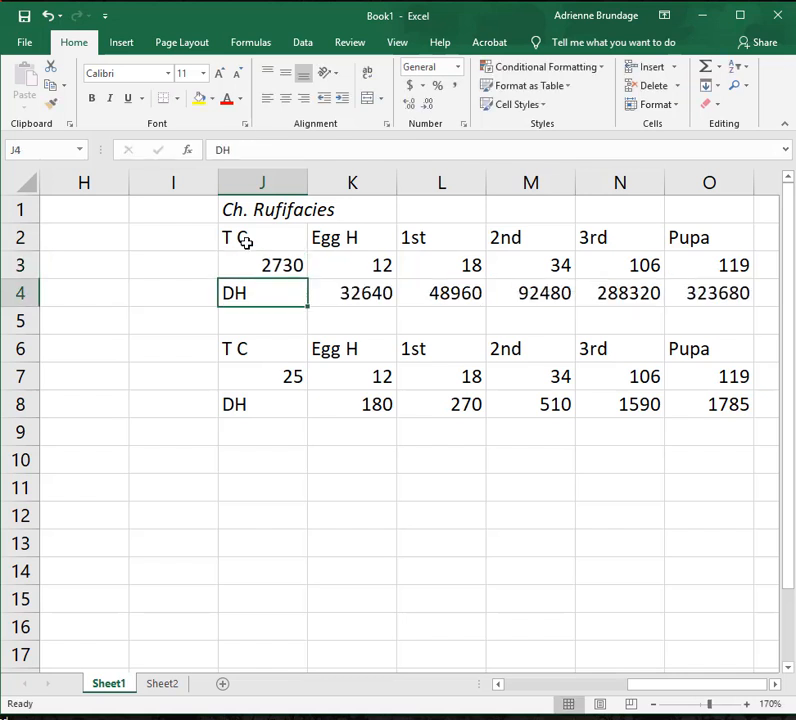
pyautogui.click(275, 266)
pyautogui.doubleClick(298, 265)
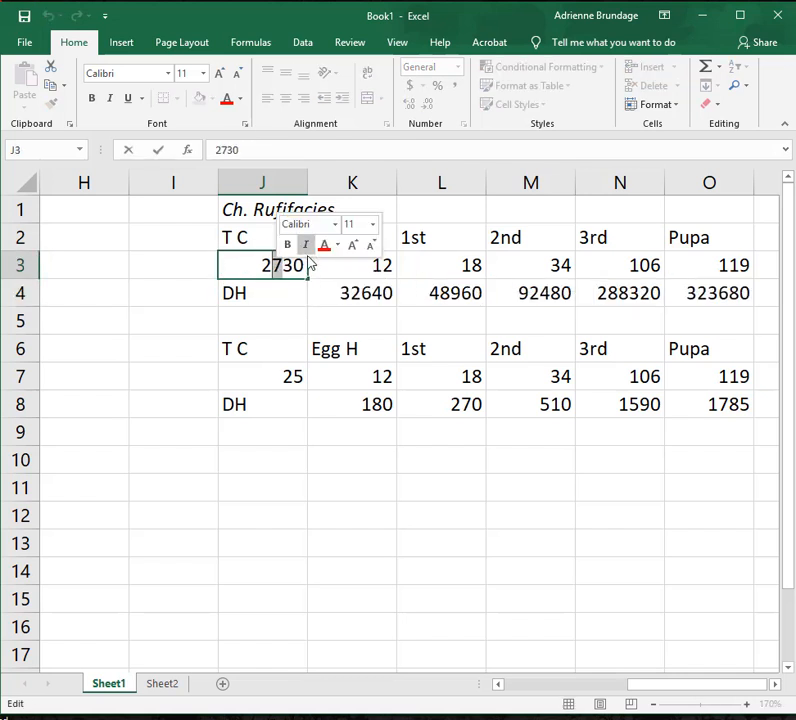
pyautogui.moveTo(255, 145); pyautogui.dragTo(142, 151)
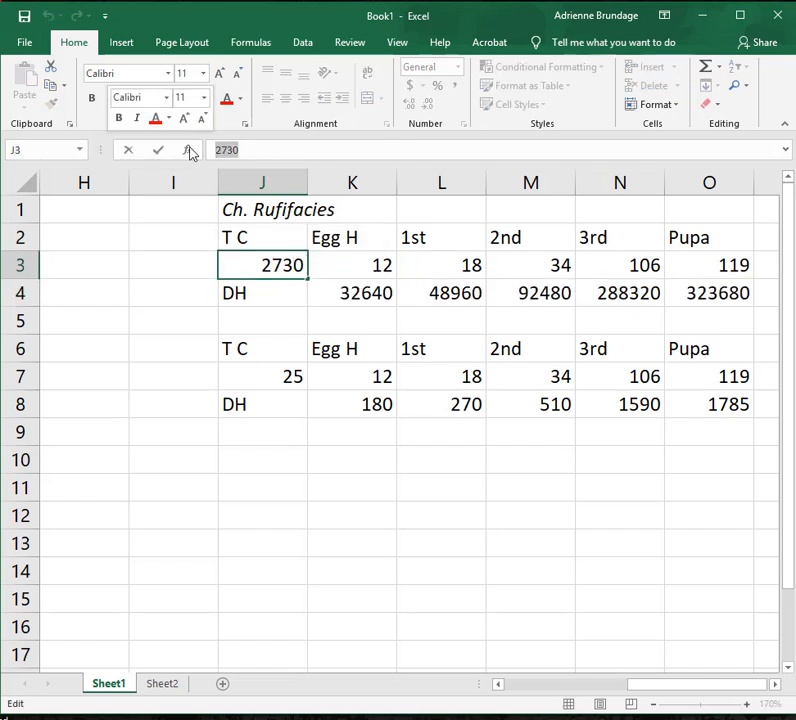
pyautogui.write('30')
pyautogui.press('Return')
# Change the copied table's temperature in J7 to 27 and check the fixed-temperature formula in K8.
pyautogui.click(278, 378)
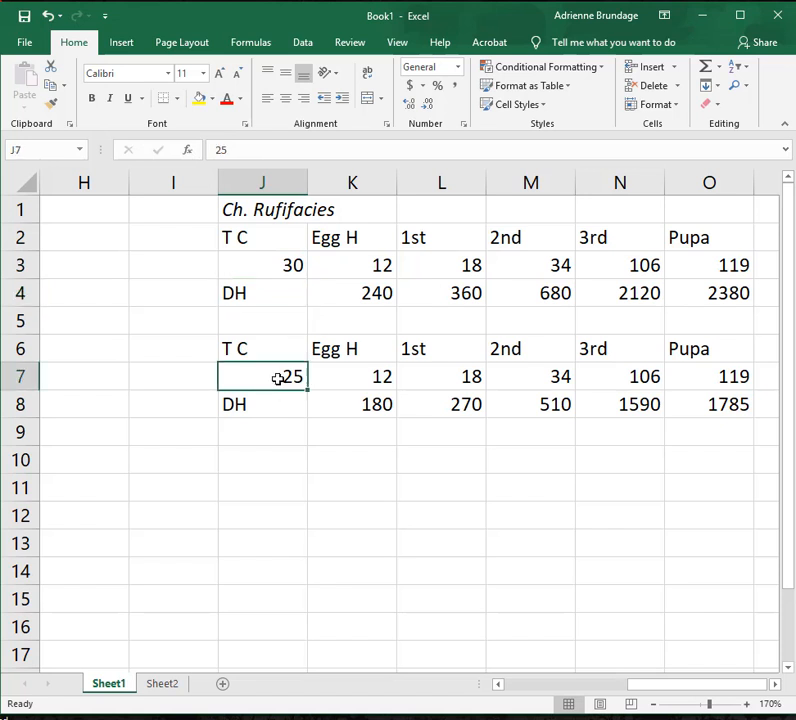
pyautogui.click(260, 146)
pyautogui.press('BackSpace')
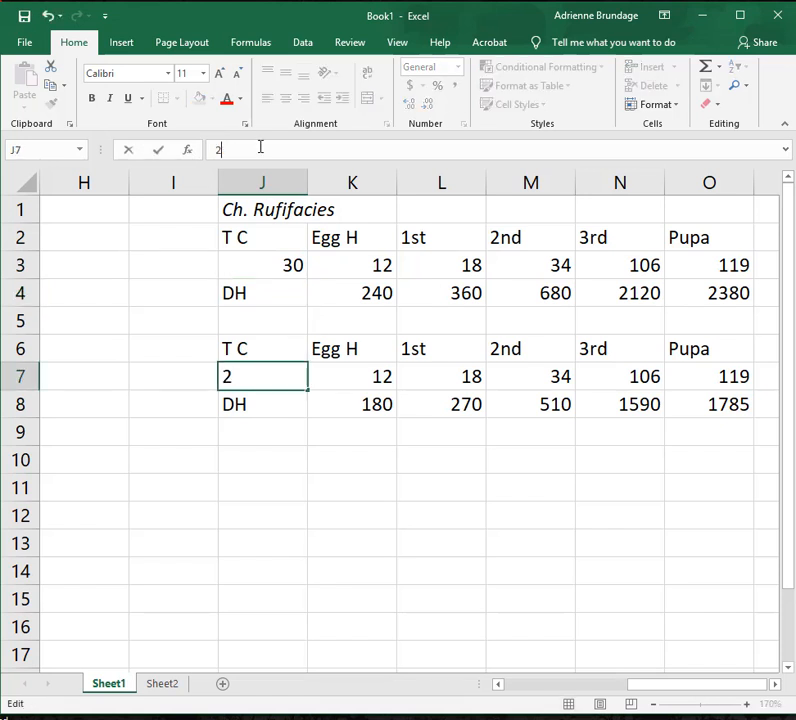
pyautogui.write('7')
pyautogui.press('Return')
pyautogui.click(380, 404)
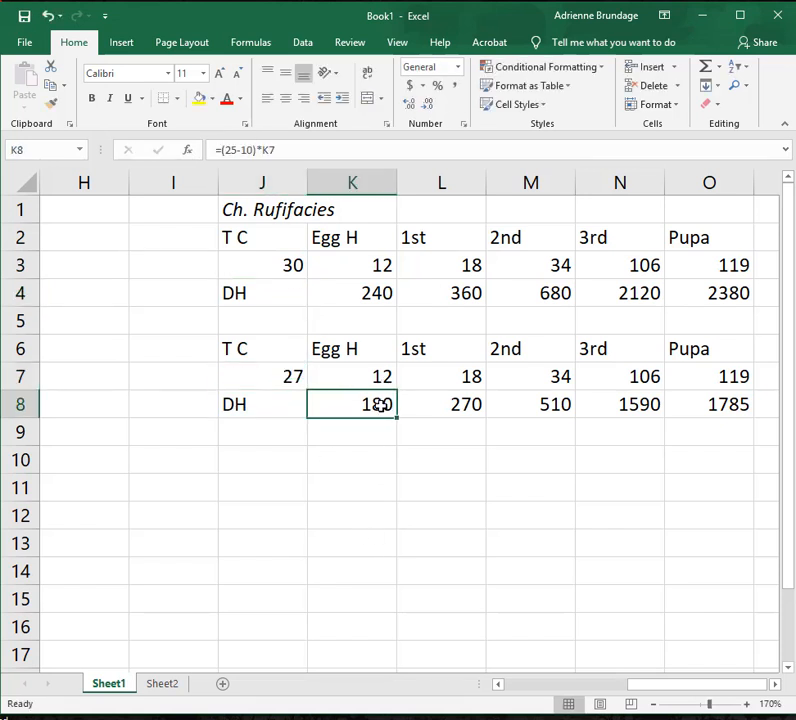
pyautogui.click(452, 382)
# Reset the temperatures in J7 and J3 to 25.
pyautogui.click(278, 376)
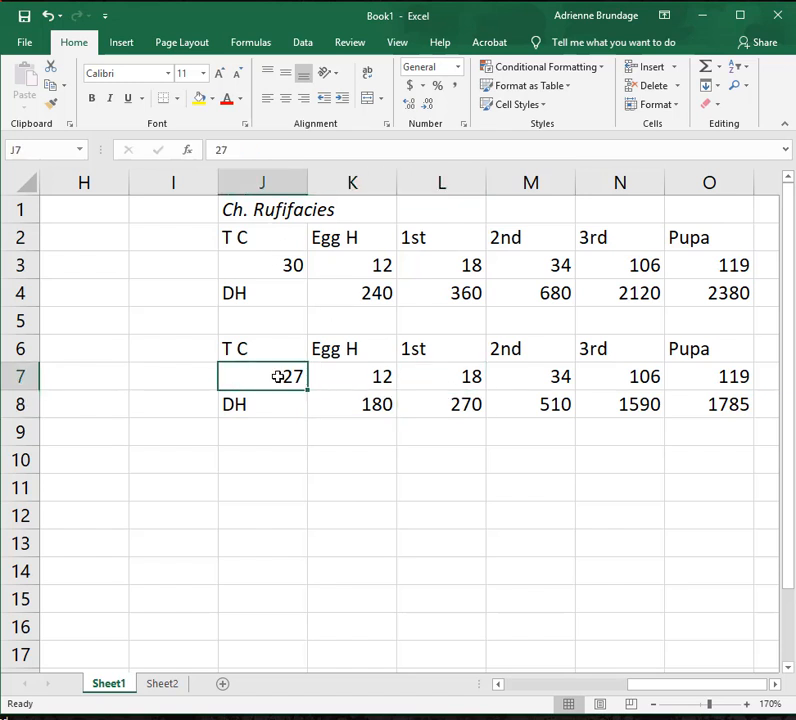
pyautogui.write('25')
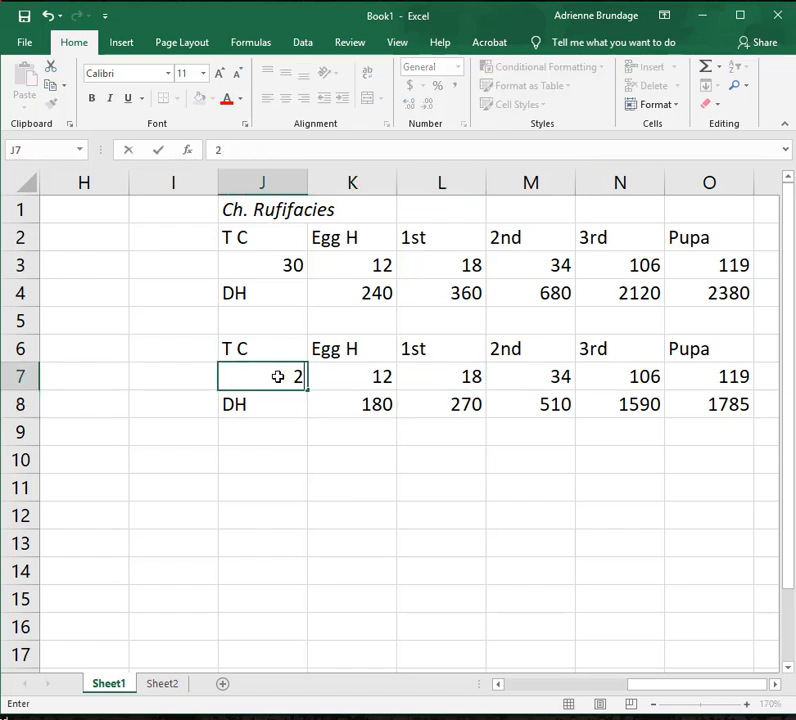
pyautogui.click(279, 432)
pyautogui.click(255, 293)
pyautogui.click(241, 262)
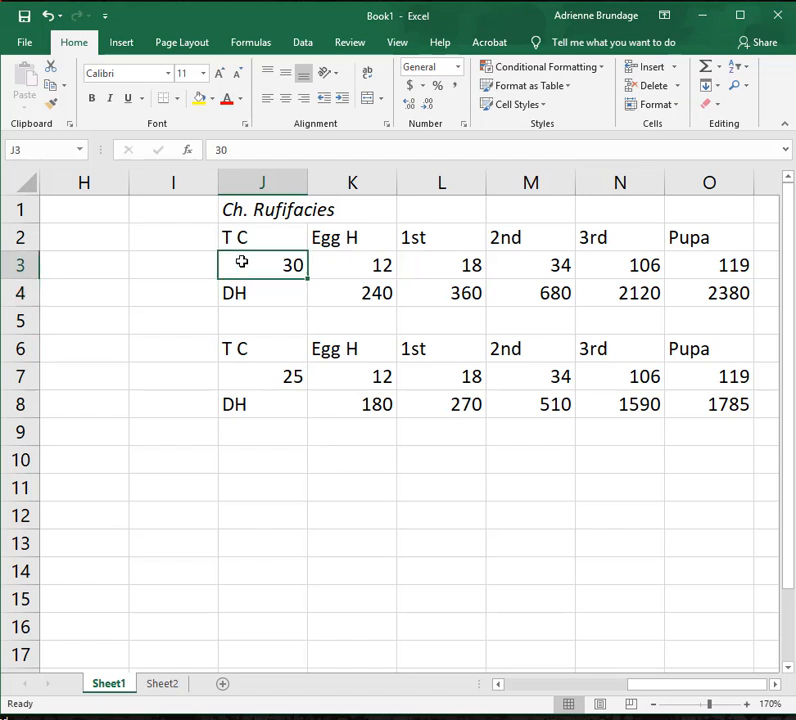
pyautogui.write('25')
pyautogui.press('Return')
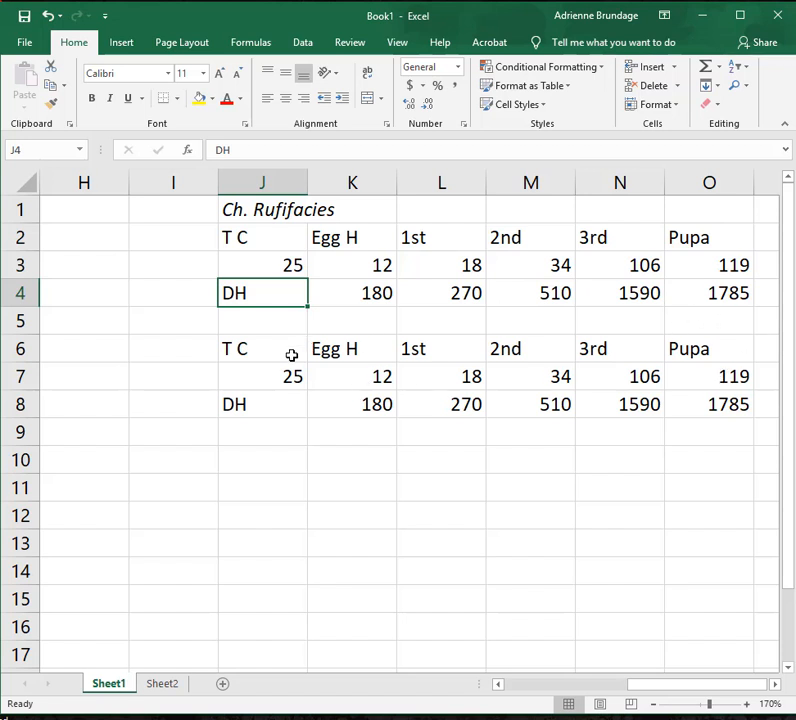
# Delete entire rows 6 to 8 containing the copied comparison table.
pyautogui.click(261, 340)
pyautogui.press('F2')
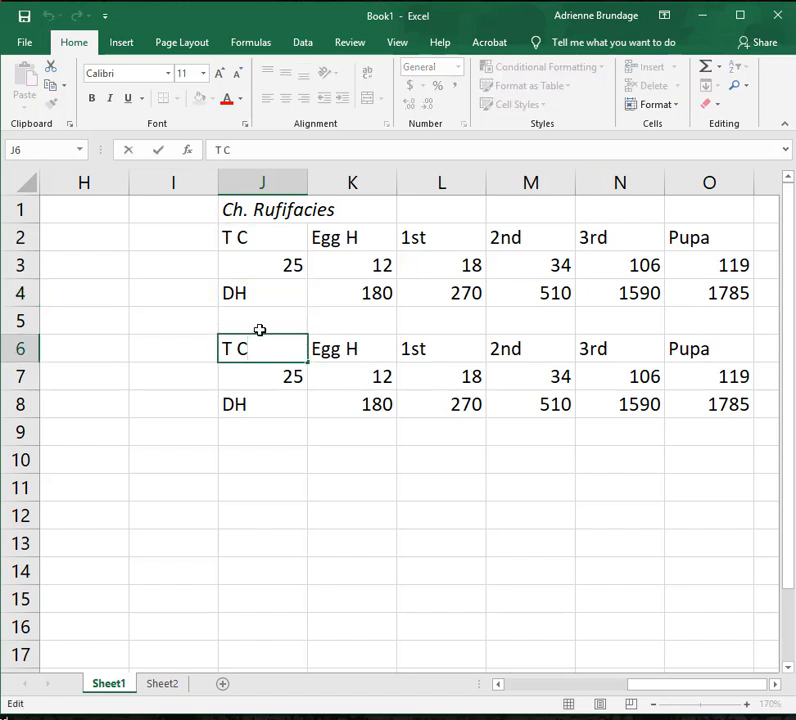
pyautogui.click(205, 352)
pyautogui.moveTo(263, 347); pyautogui.dragTo(709, 396)
pyautogui.press('BackSpace')
pyautogui.rightClick(444, 387)
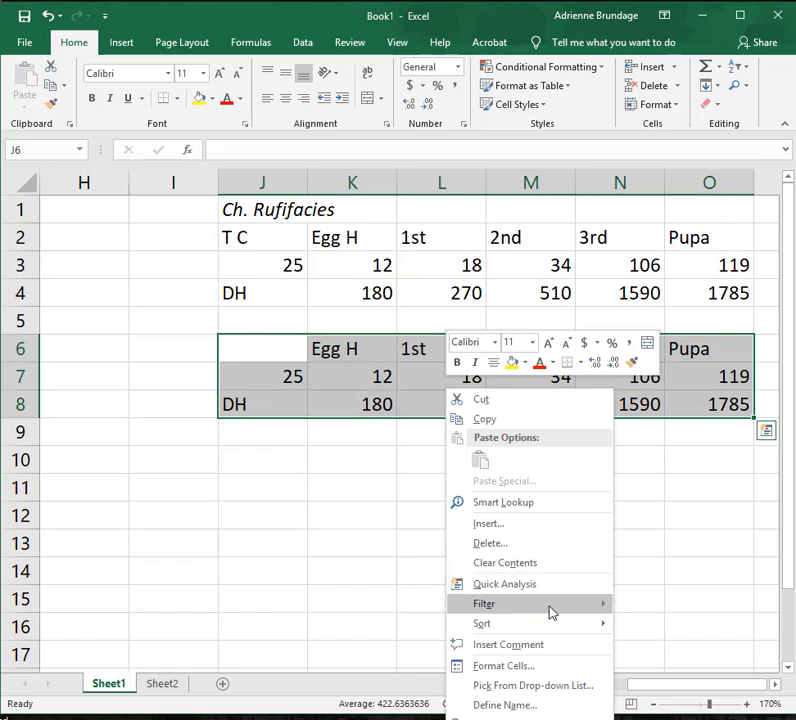
pyautogui.click(527, 545)
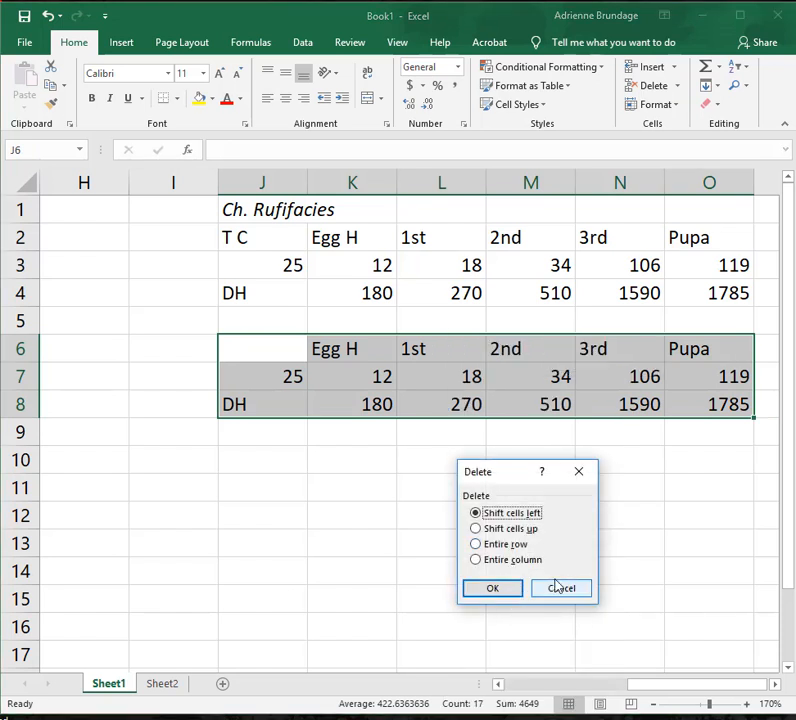
pyautogui.click(508, 545)
pyautogui.click(494, 587)
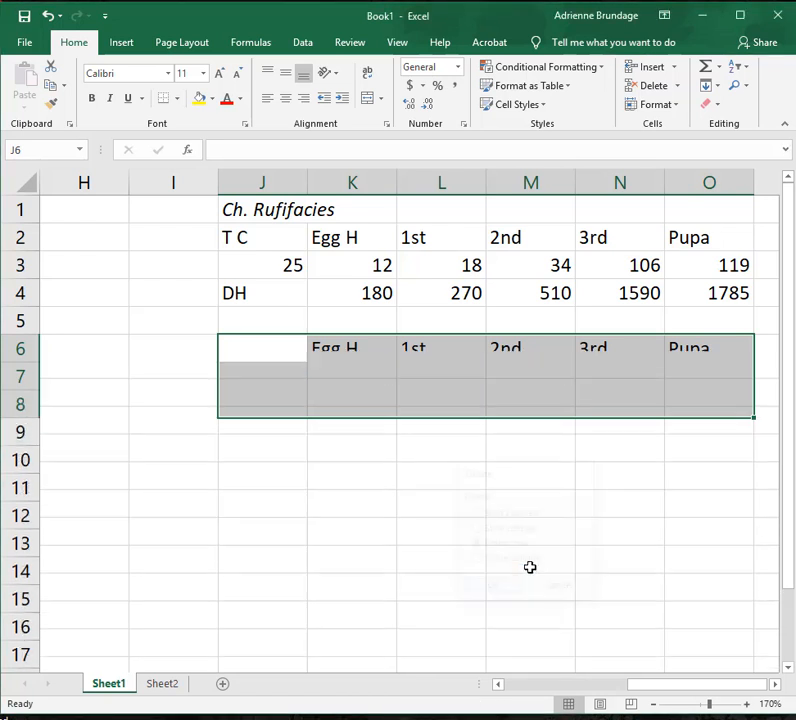
pyautogui.click(487, 483)
pyautogui.click(440, 415)
# Add the row label DD in J5, directly below DH.
pyautogui.click(240, 331)
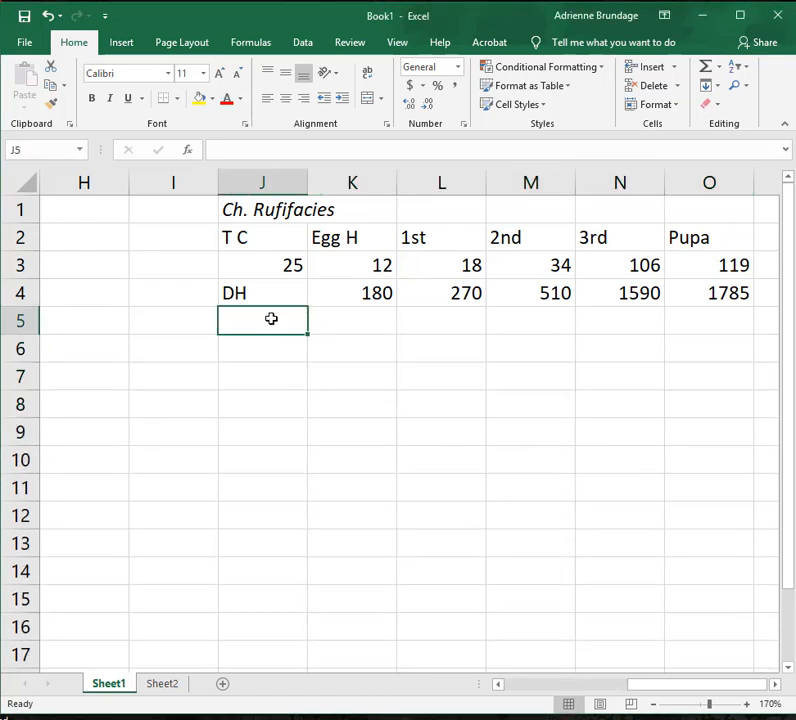
pyautogui.write('DD')
pyautogui.press('Tab')
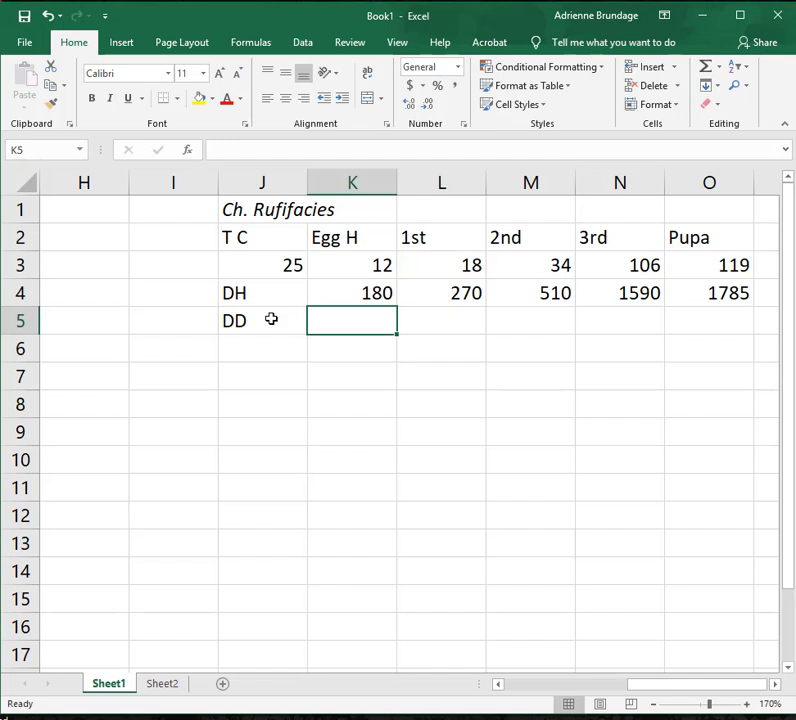
# Calculate the egg degree days in K5 by dividing the degree hours by 24: =K4/24.
pyautogui.click(360, 292)
pyautogui.click(359, 322)
pyautogui.write('=')
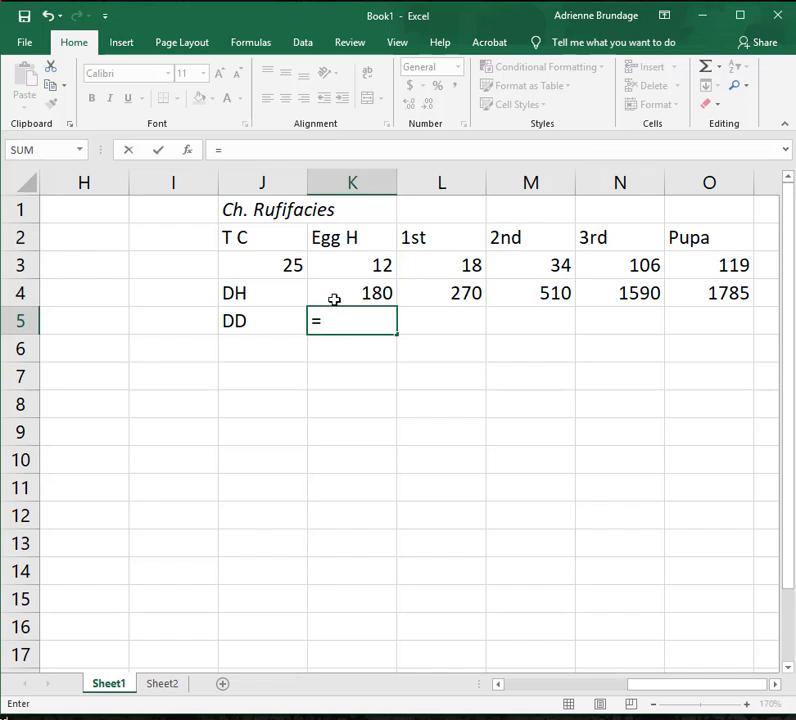
pyautogui.click(334, 299)
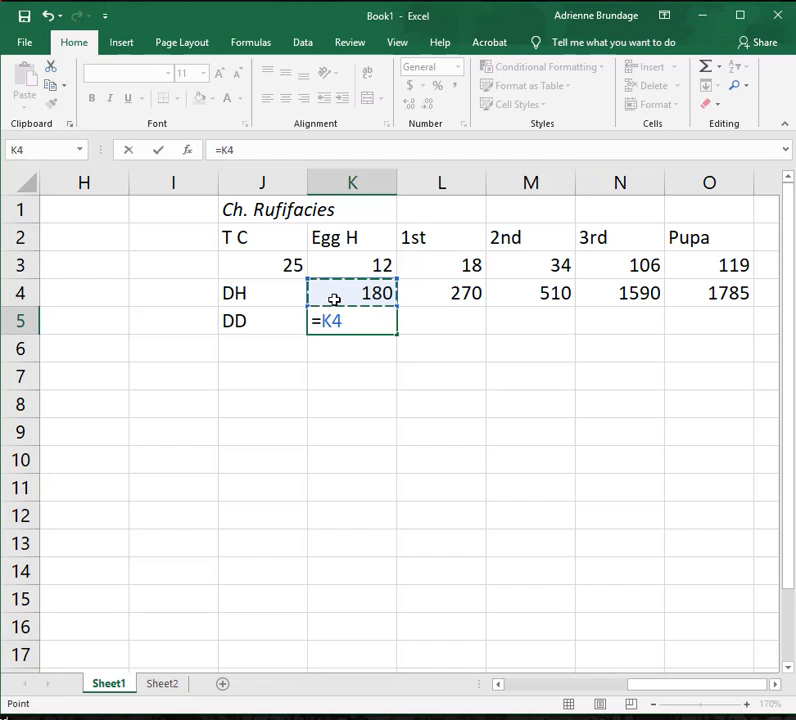
pyautogui.write('/')
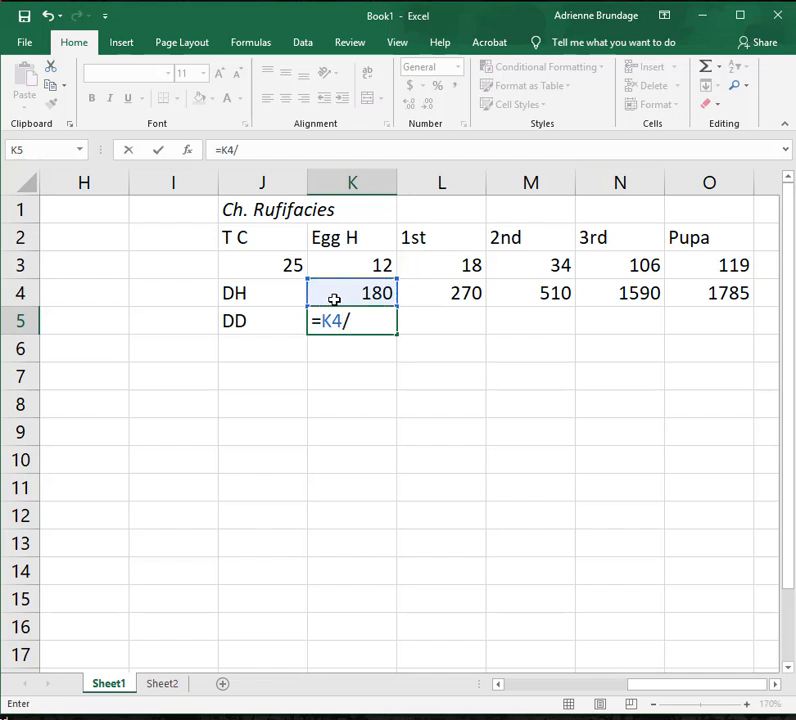
pyautogui.write('24')
pyautogui.press('Return')
pyautogui.click(343, 330)
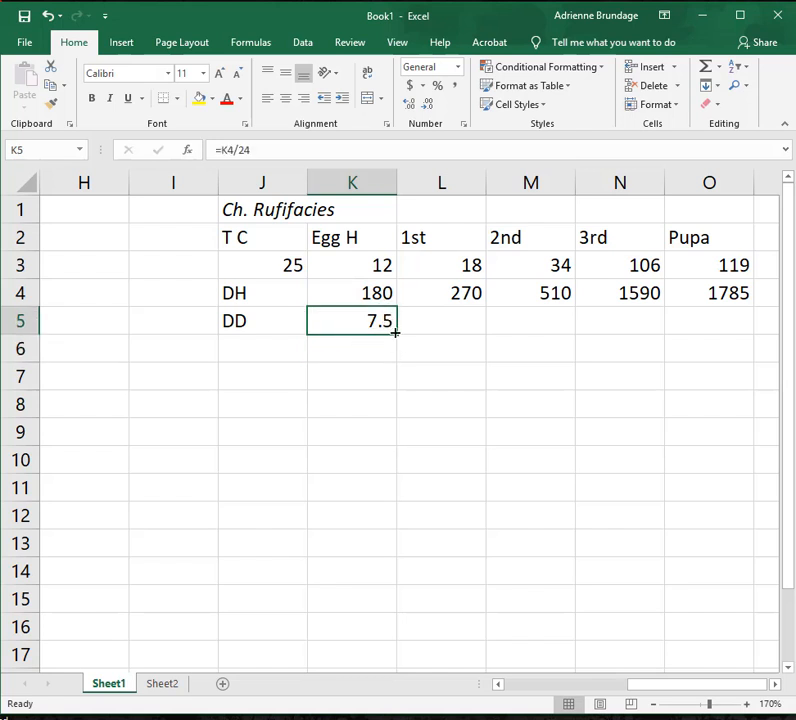
# Fill the egg degree-day formula from K5 across L5:O5 for the remaining life stages.
pyautogui.moveTo(397, 333); pyautogui.dragTo(716, 336)
pyautogui.click(673, 409)
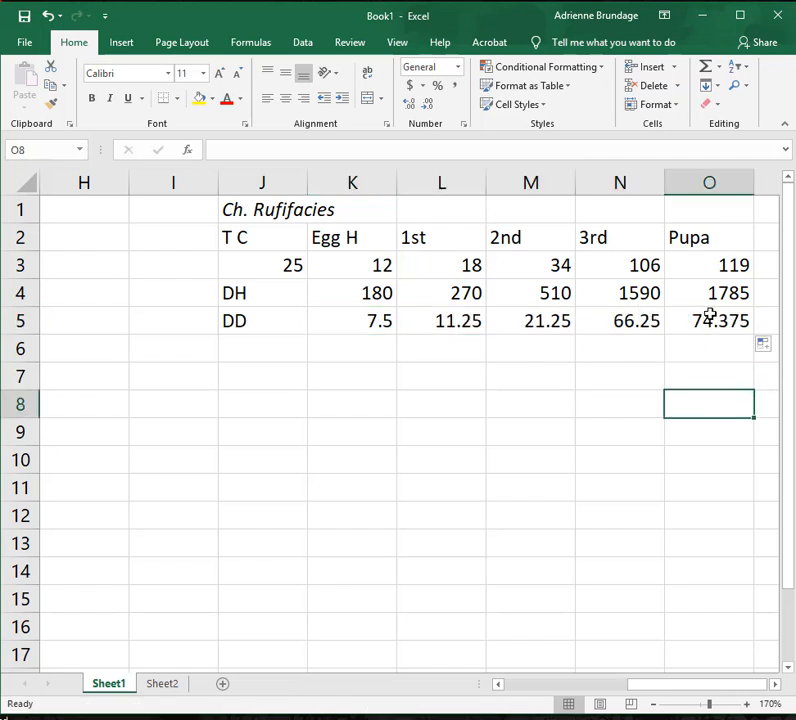
# Examine the degree-hour and degree-day formulas in rows 4 and 5 against the temperature and hours in row 3.
pyautogui.click(677, 320)
pyautogui.click(533, 305)
pyautogui.click(450, 322)
pyautogui.click(375, 327)
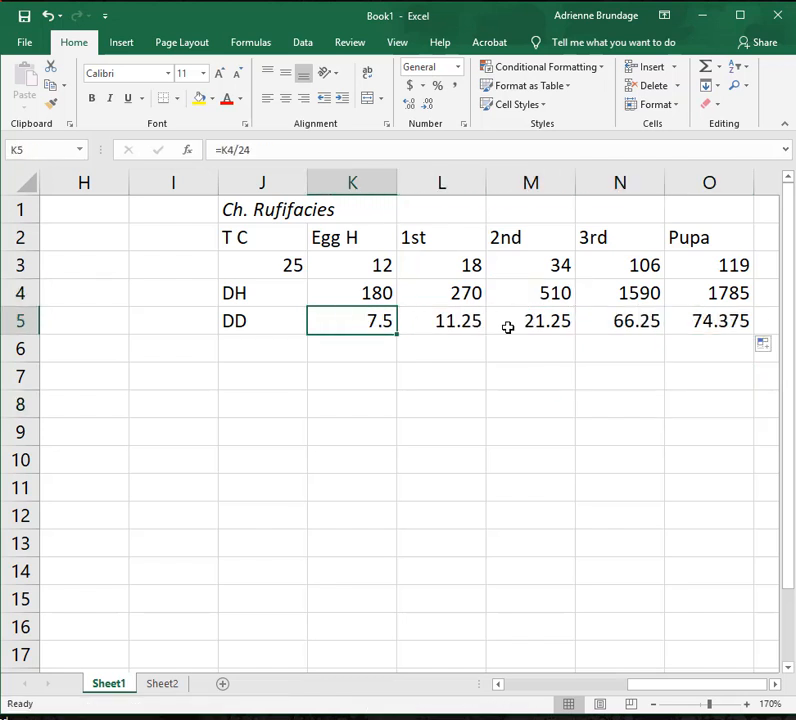
pyautogui.click(550, 325)
pyautogui.click(368, 293)
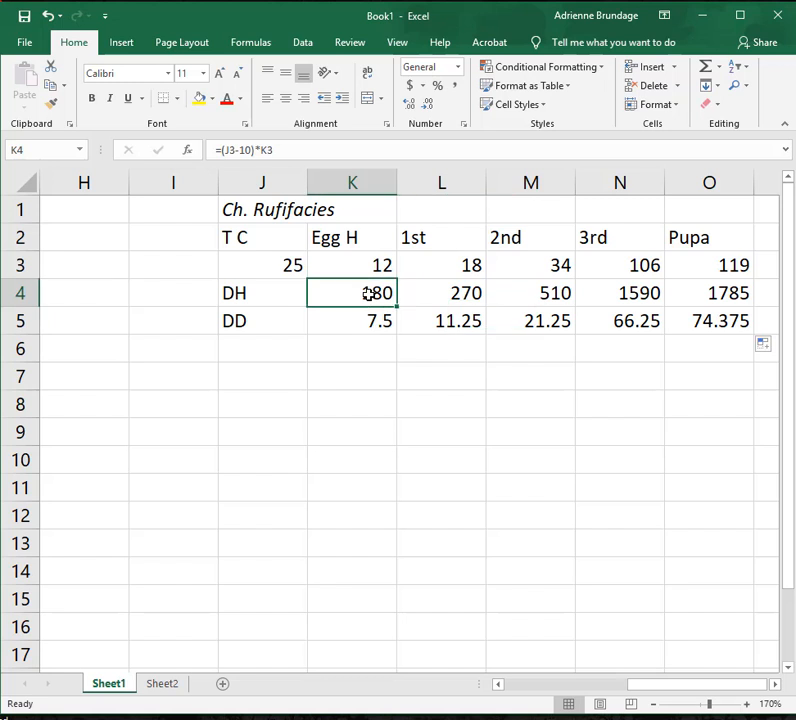
pyautogui.click(368, 320)
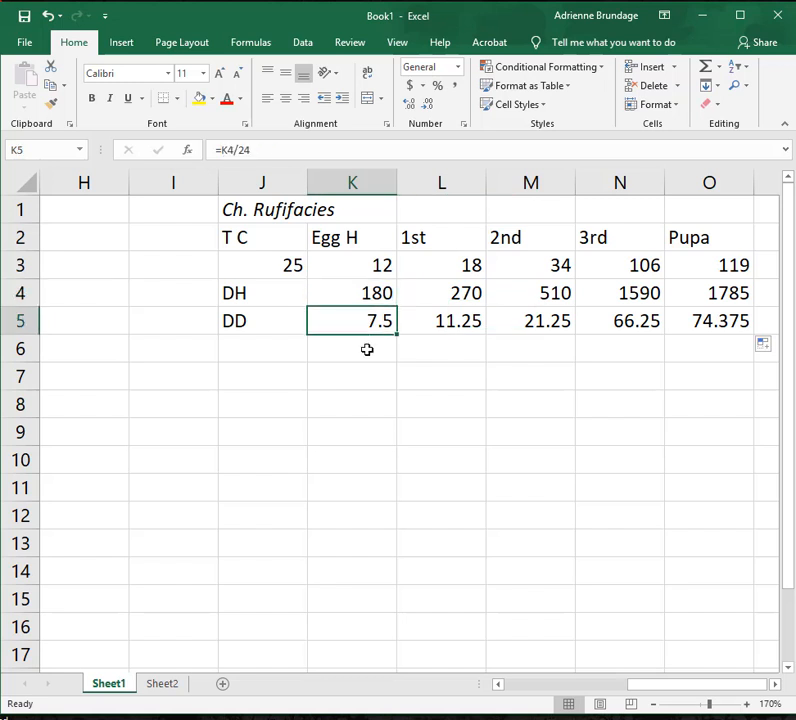
pyautogui.click(366, 348)
pyautogui.click(265, 268)
pyautogui.click(346, 268)
pyautogui.click(298, 377)
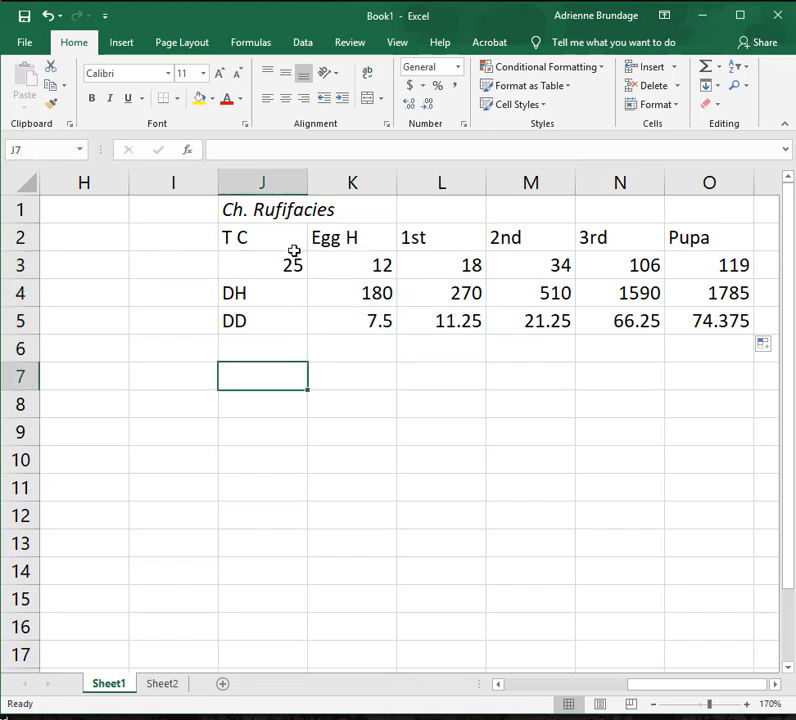
# Copy the headings and development times in J2:O3 to the block starting at J7.
pyautogui.moveTo(233, 235); pyautogui.dragTo(709, 266)
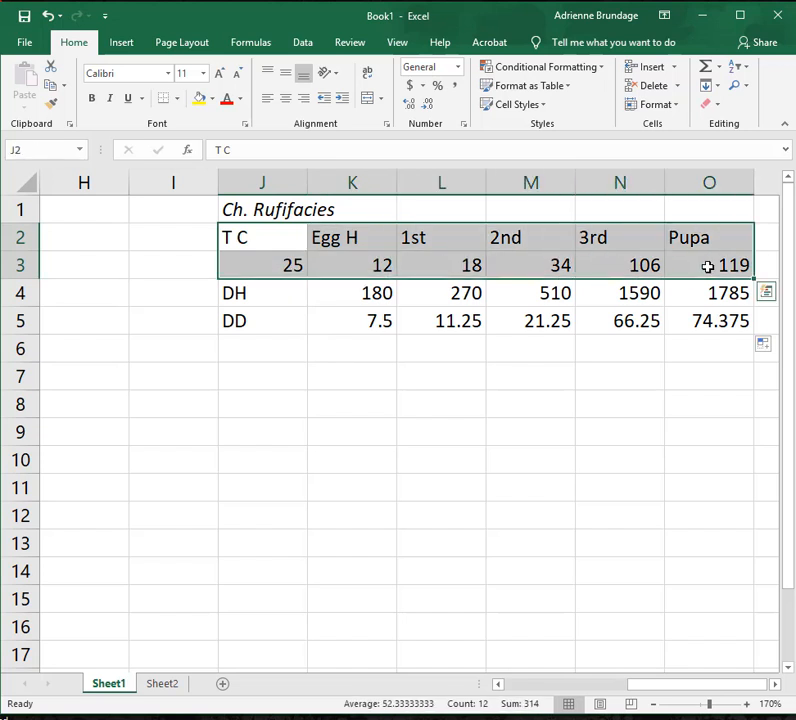
pyautogui.hotkey('ctrl', 'c')
pyautogui.click(233, 377)
pyautogui.hotkey('ctrl', 'v')
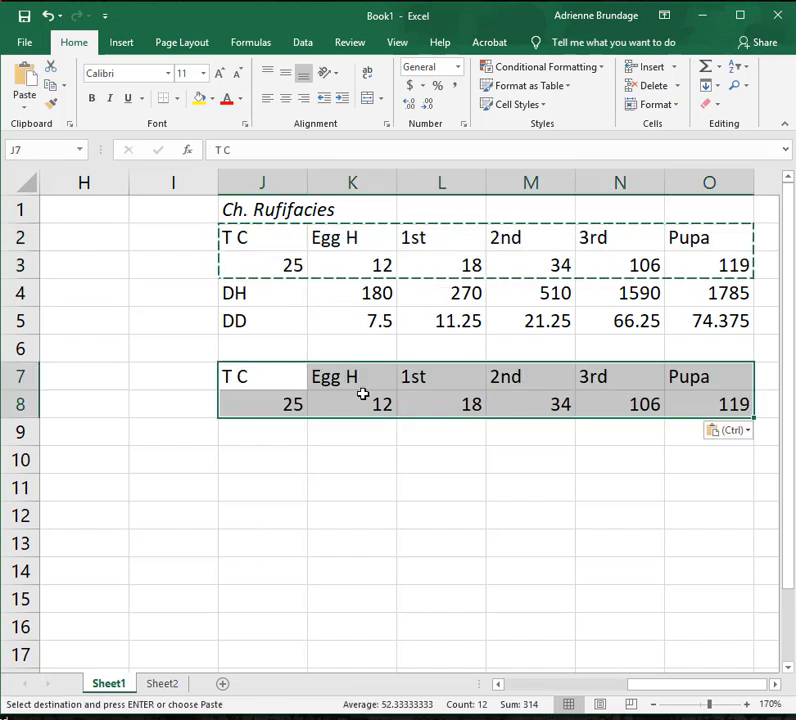
pyautogui.click(366, 410)
# Label J9 Days and convert the egg hours to days in K9 with =K8/24.
pyautogui.click(265, 437)
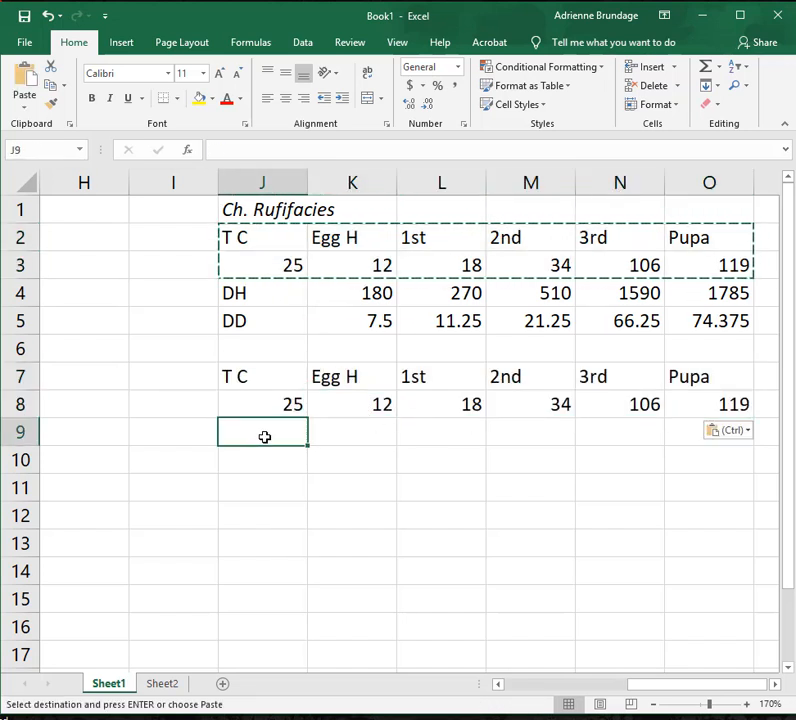
pyautogui.write('Days')
pyautogui.press('Tab')
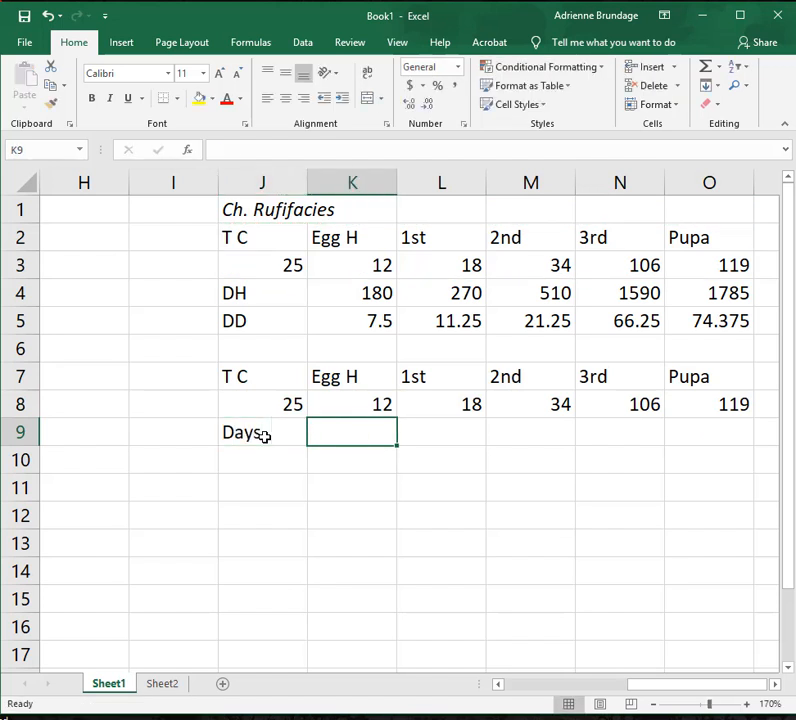
pyautogui.write('=')
pyautogui.click(368, 404)
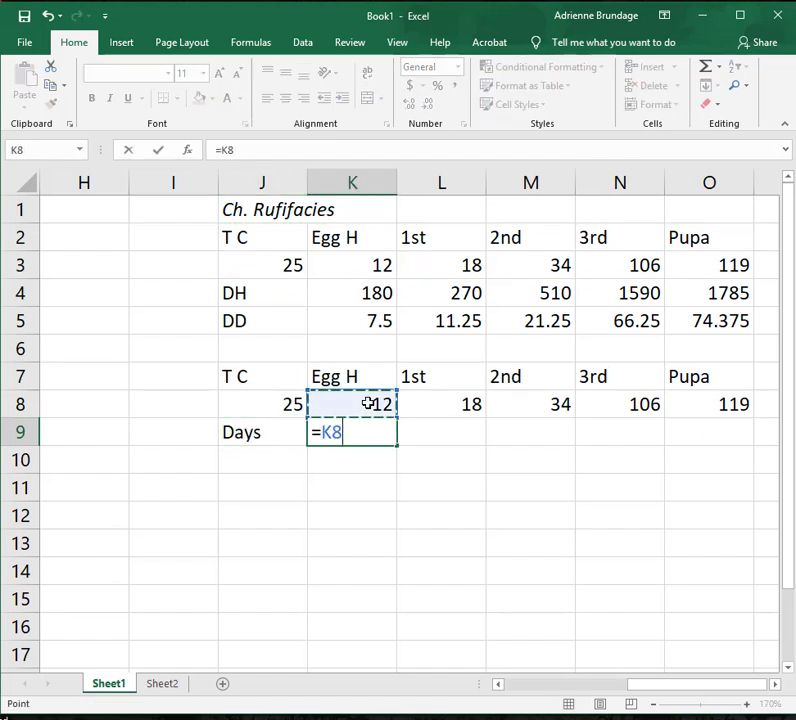
pyautogui.write('/')
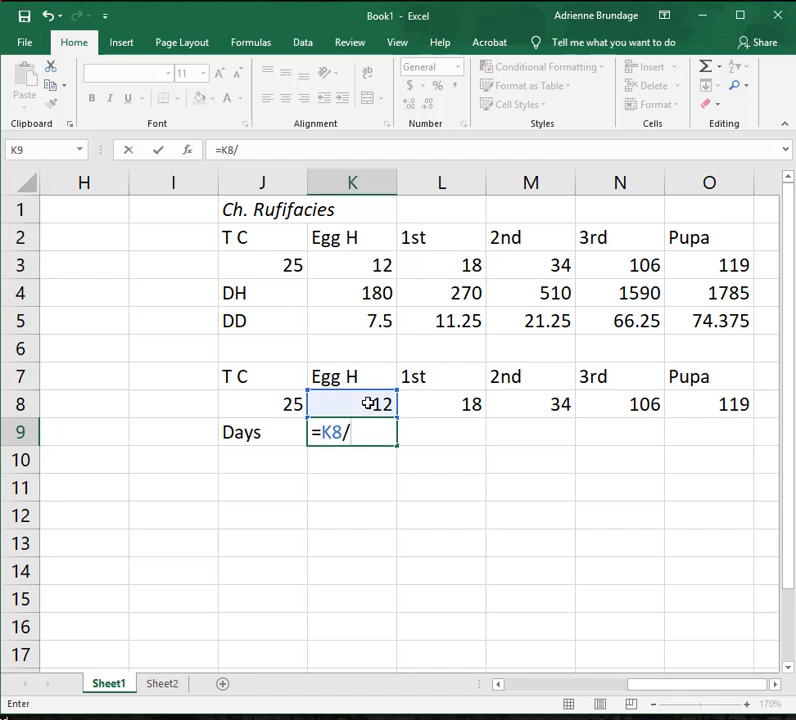
pyautogui.write('24')
pyautogui.press('Return')
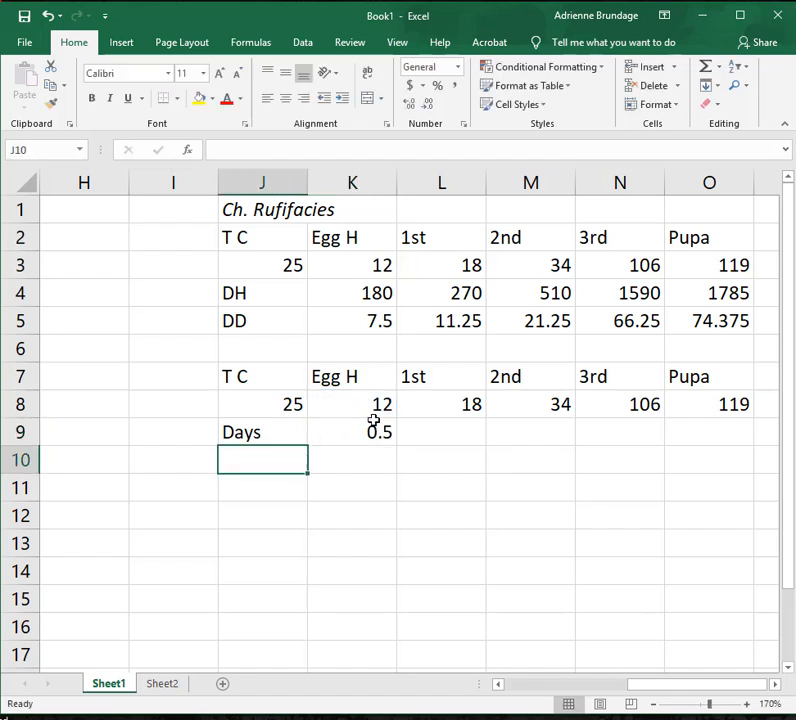
# Fill the hours-to-days formula from K9 across to the Pupa column, O9.
pyautogui.click(377, 428)
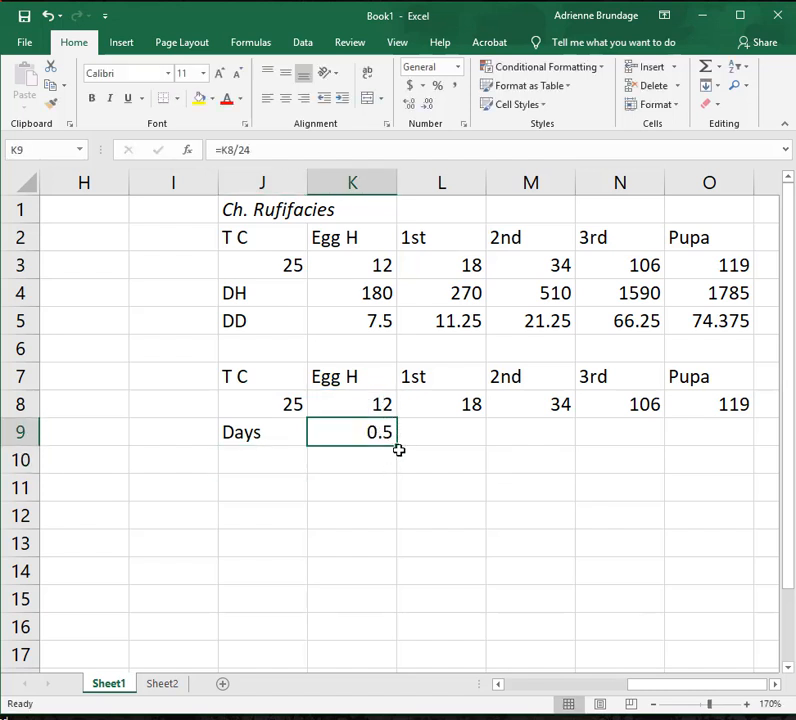
pyautogui.moveTo(396, 444); pyautogui.dragTo(737, 439)
pyautogui.click(365, 475)
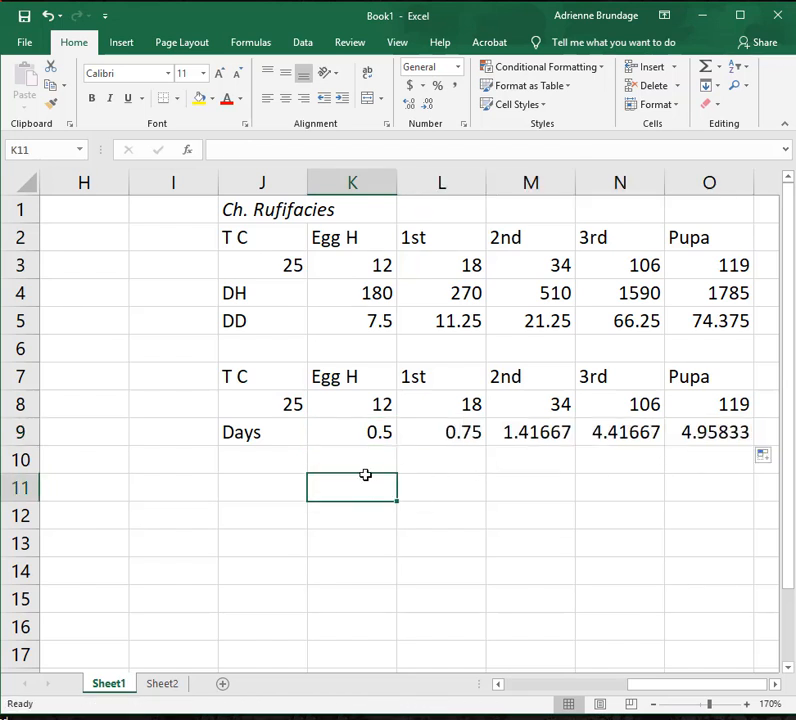
# Label J10 DD and calculate the egg degree days in K10 with =(25-10)*K9.
pyautogui.click(257, 476)
pyautogui.click(256, 463)
pyautogui.write('DD')
pyautogui.press('Tab')
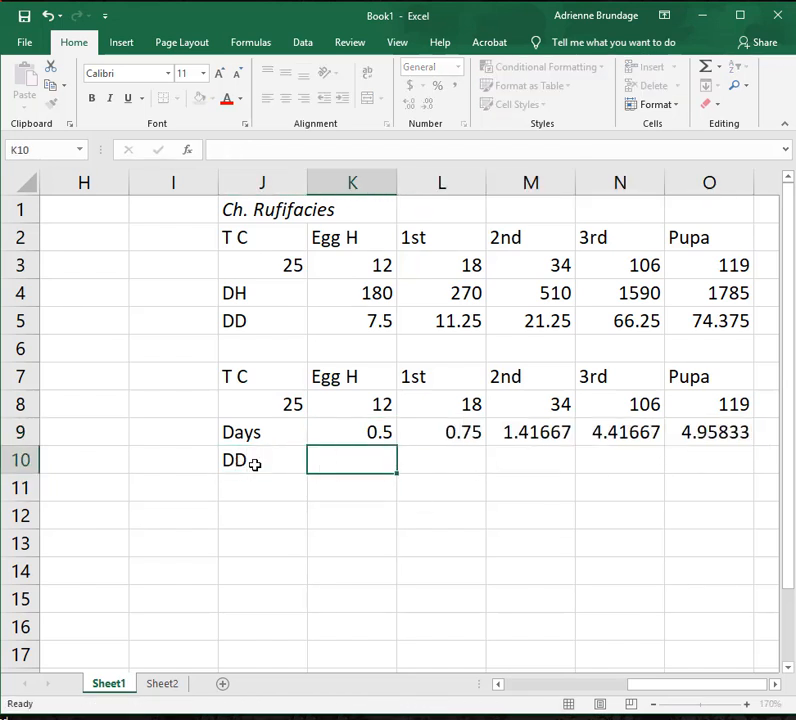
pyautogui.write('=')
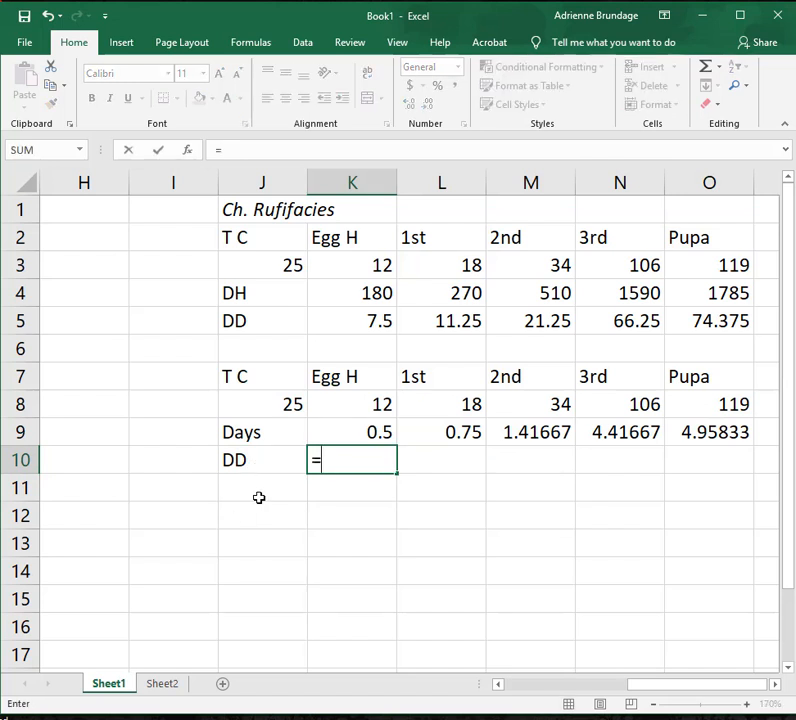
pyautogui.write('(25-')
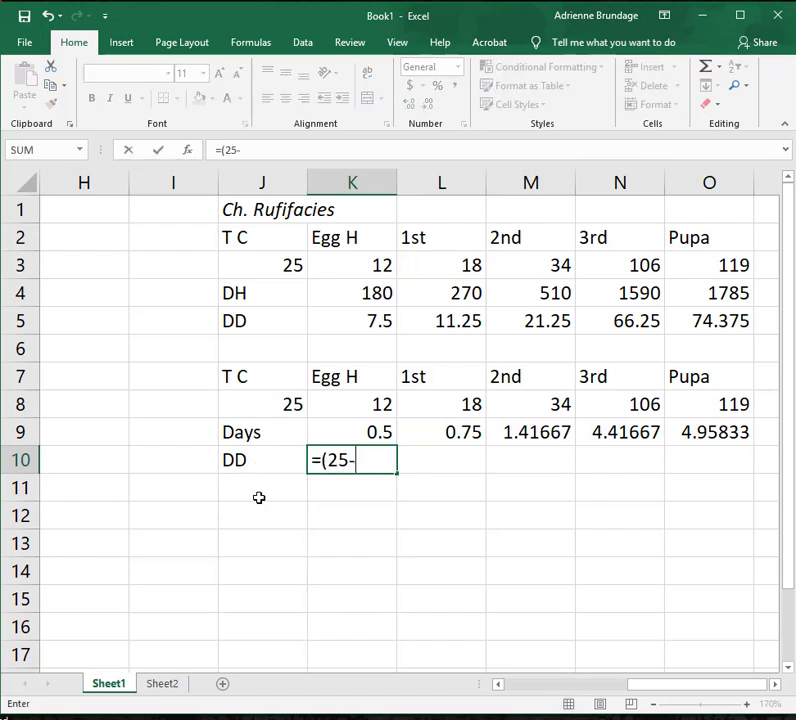
pyautogui.write('10_')
pyautogui.write(')')
pyautogui.write('*')
pyautogui.click(361, 427)
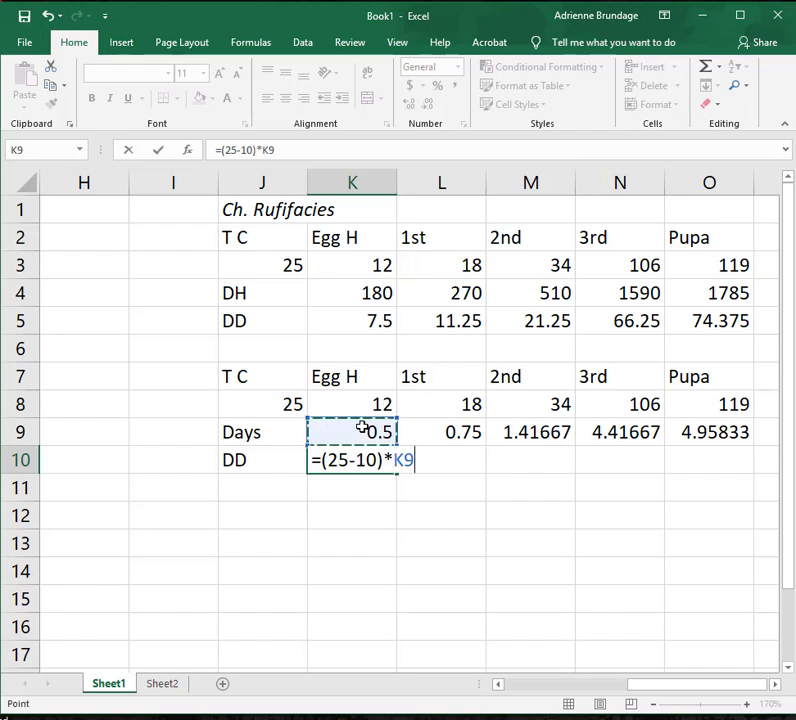
pyautogui.press('Return')
# Fill the K10 degree-day formula across L10:O10 for the other life stages.
pyautogui.click(444, 467)
pyautogui.click(380, 467)
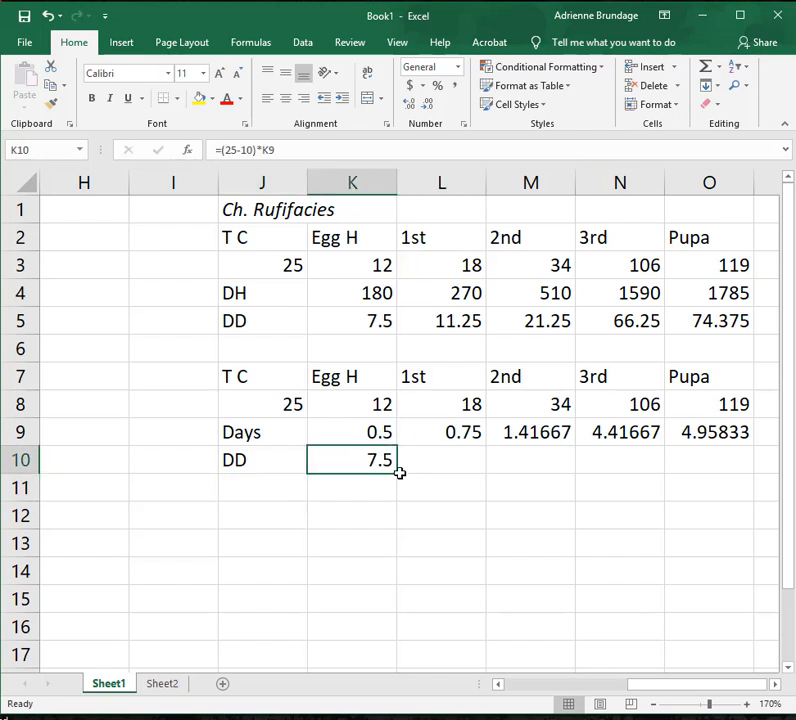
pyautogui.moveTo(398, 478); pyautogui.dragTo(469, 467)
pyautogui.click(318, 467)
pyautogui.moveTo(398, 470); pyautogui.dragTo(720, 481)
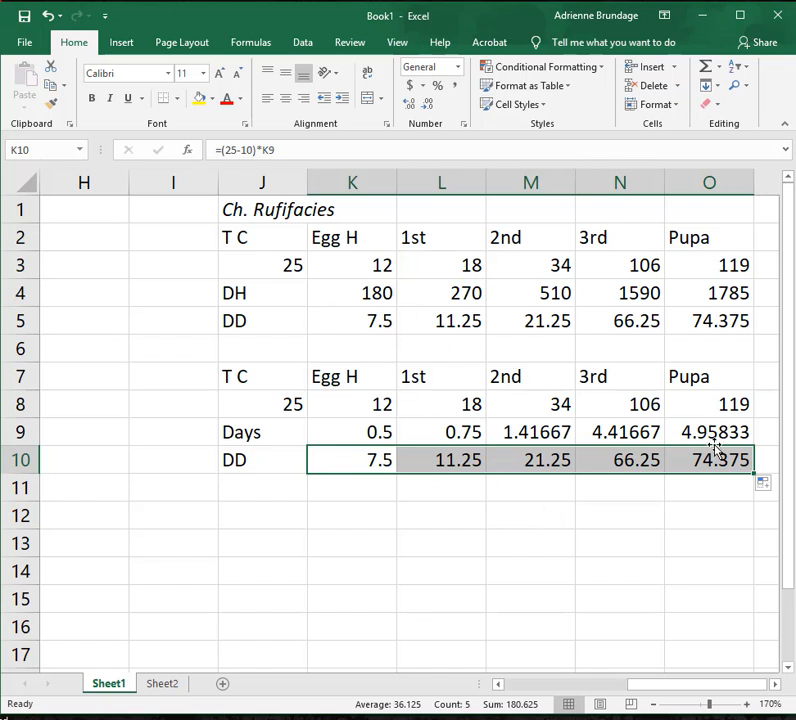
pyautogui.click(594, 572)
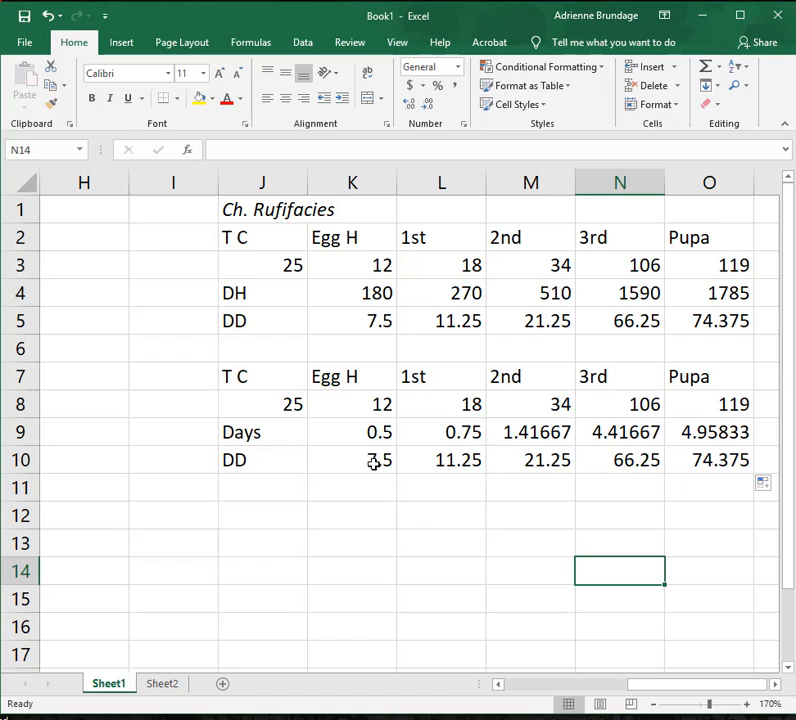
# Start a new table with the label Ranges in J12 and the heading End of egg in K12.
pyautogui.click(261, 482)
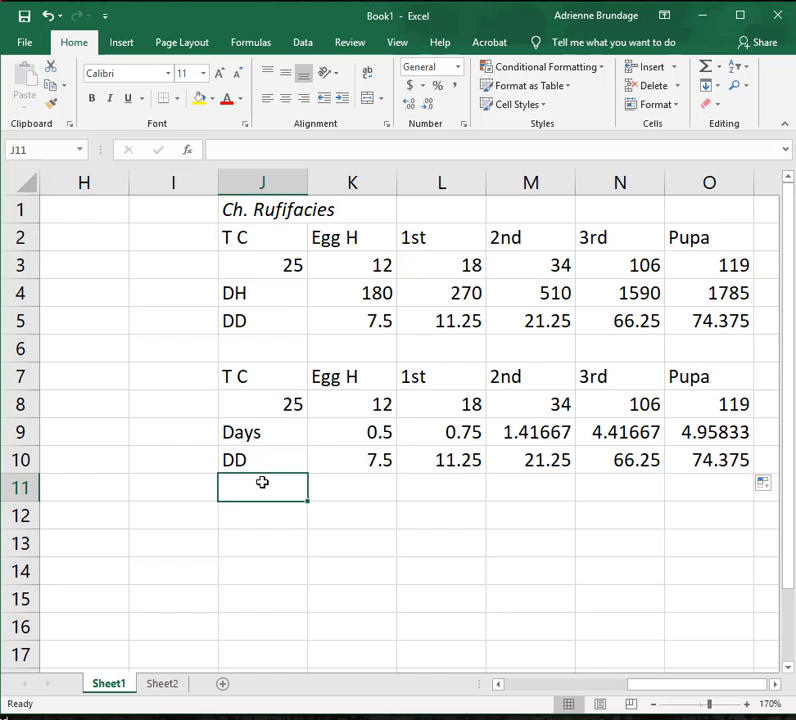
pyautogui.click(324, 488)
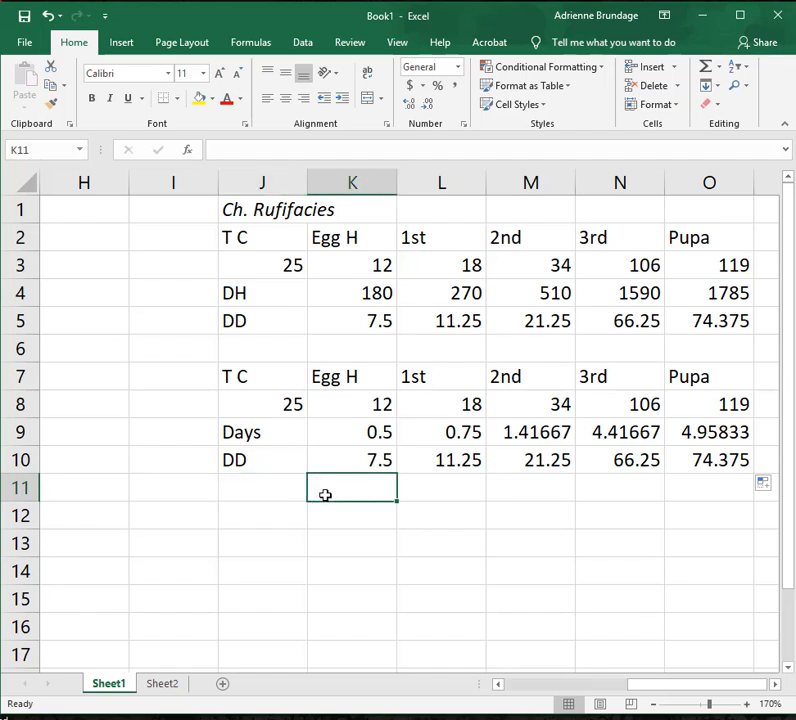
pyautogui.click(271, 516)
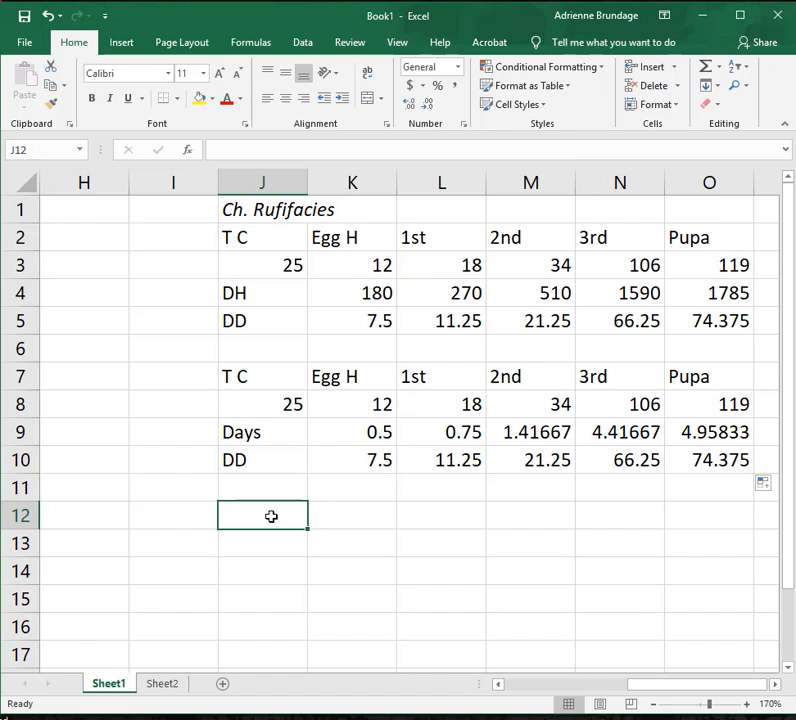
pyautogui.write('Ranges')
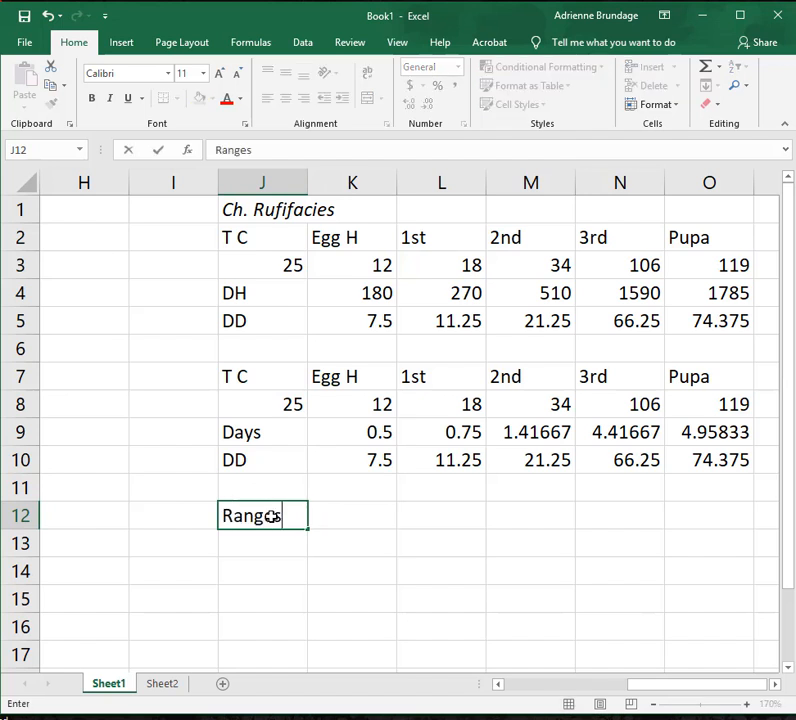
pyautogui.press('Tab')
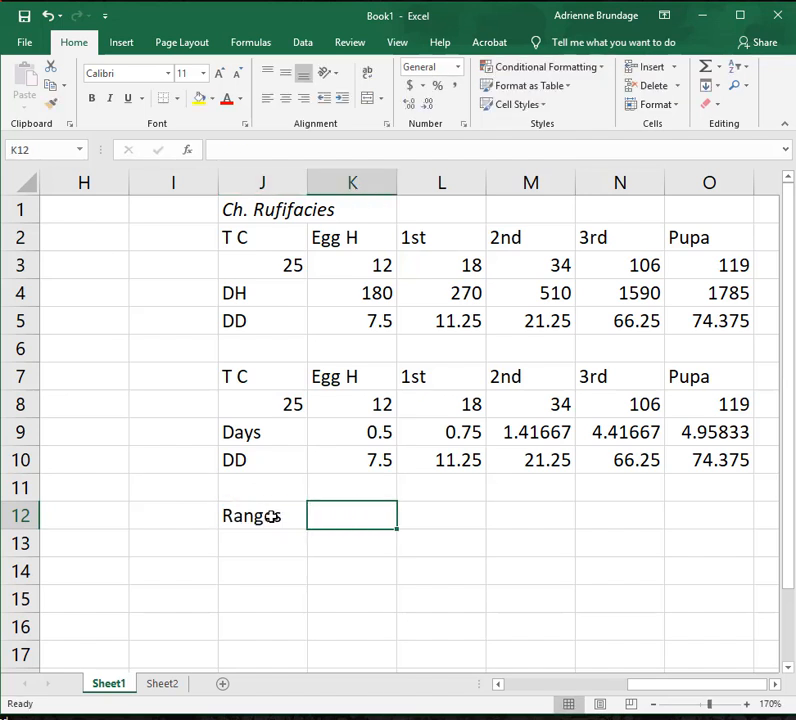
pyautogui.write('End of egg')
pyautogui.press('Return')
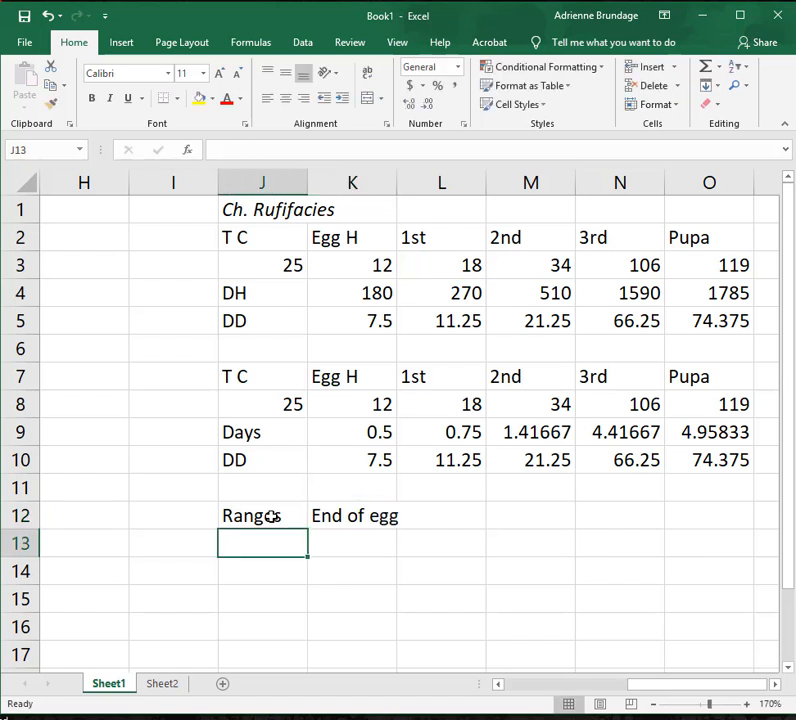
# Label J13 DD and link K13 to the egg degree days with =K10.
pyautogui.write('DD')
pyautogui.press('Tab')
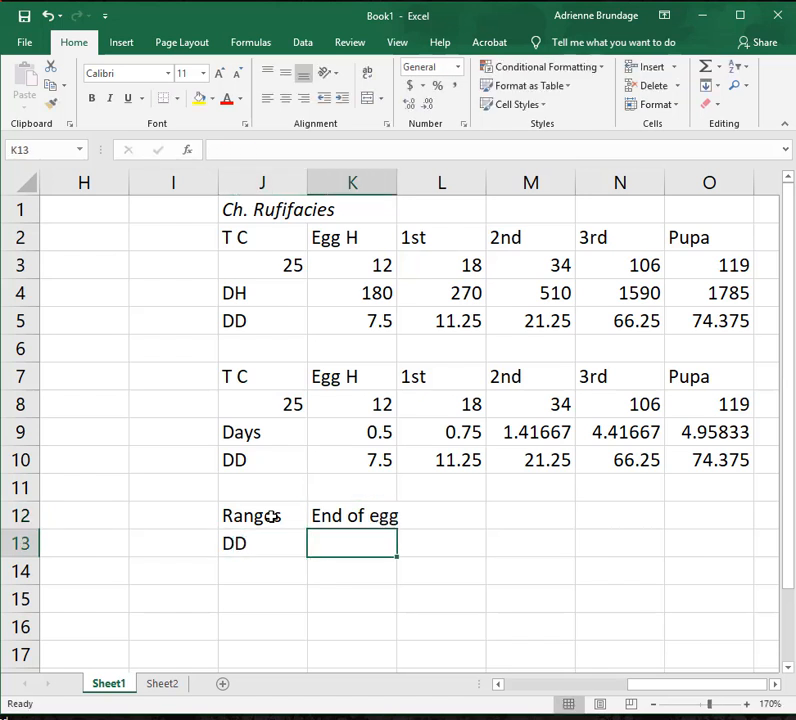
pyautogui.write('=')
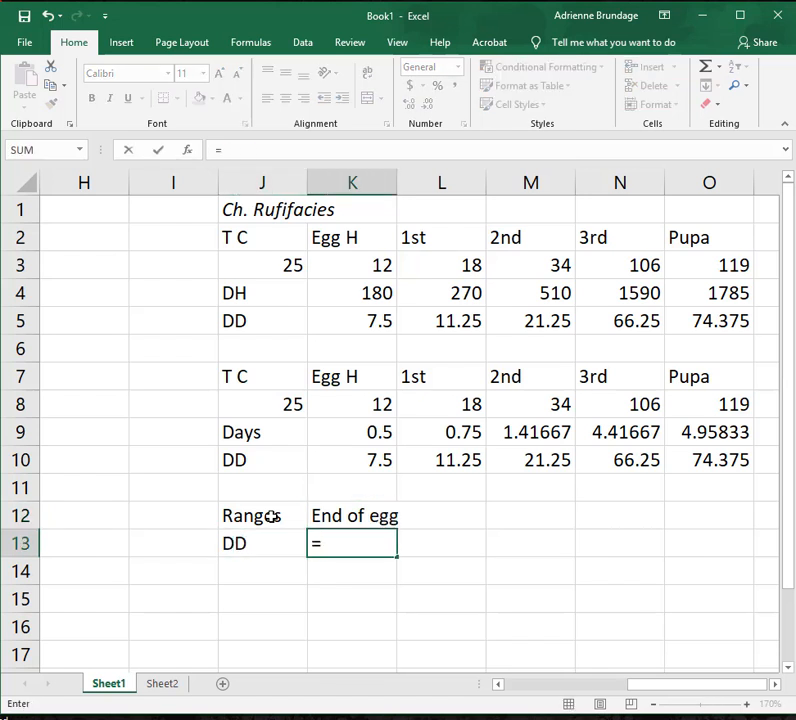
pyautogui.click(325, 459)
pyautogui.press('Return')
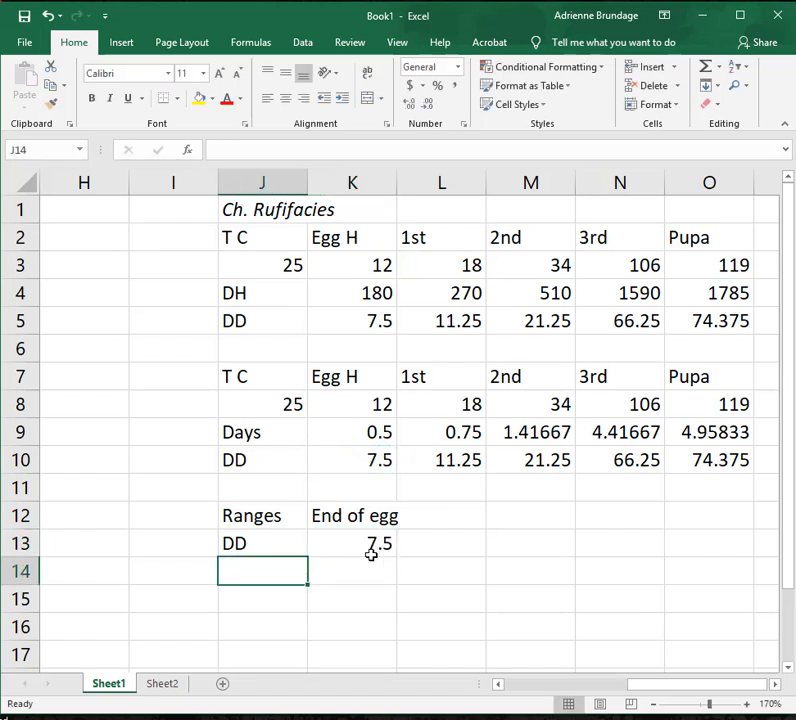
# Add the heading End of 1st in L12.
pyautogui.click(447, 515)
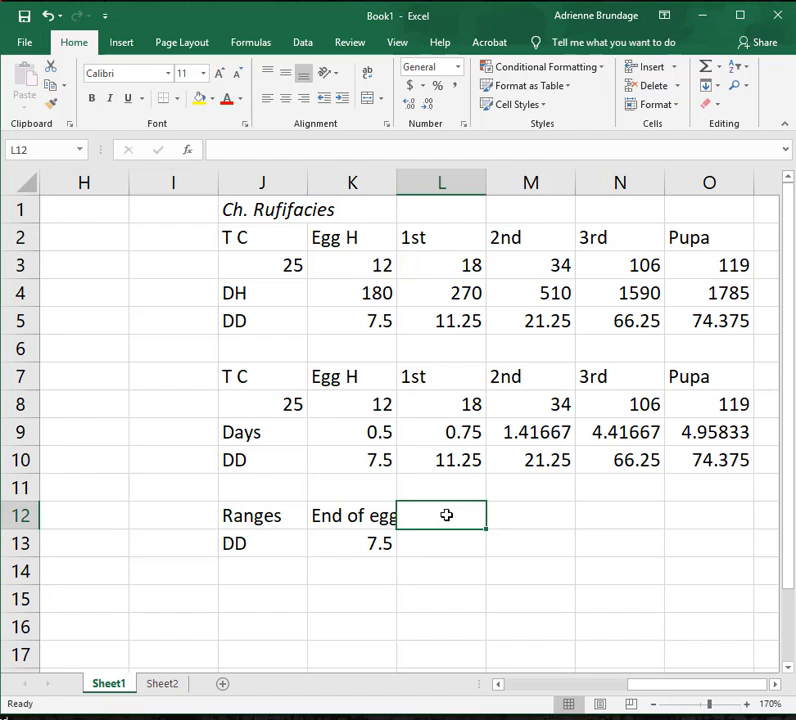
pyautogui.write('End of 1st')
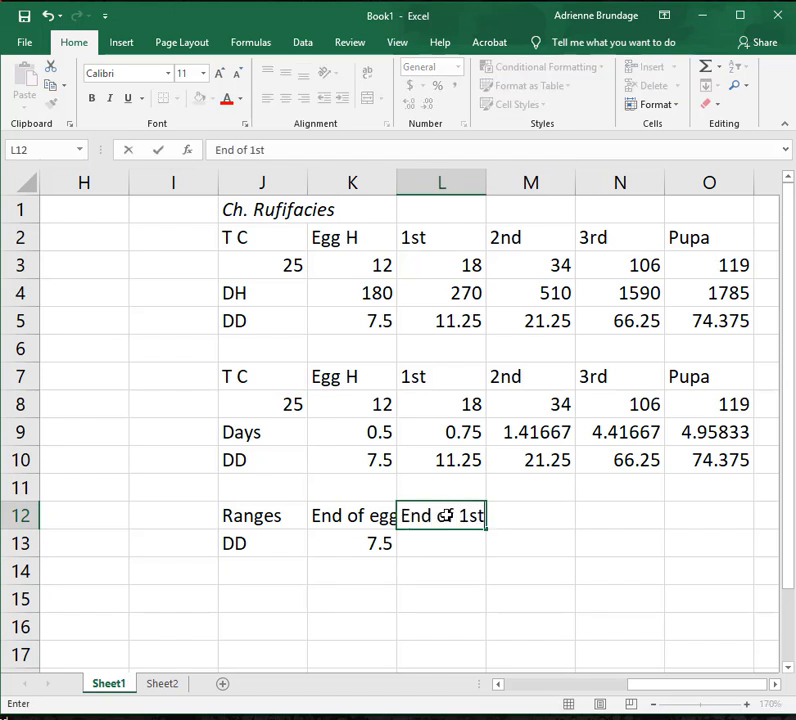
# Calculate the cumulative degree days to the end of the 1st stage in L13 with =K10+L10.
pyautogui.click(446, 540)
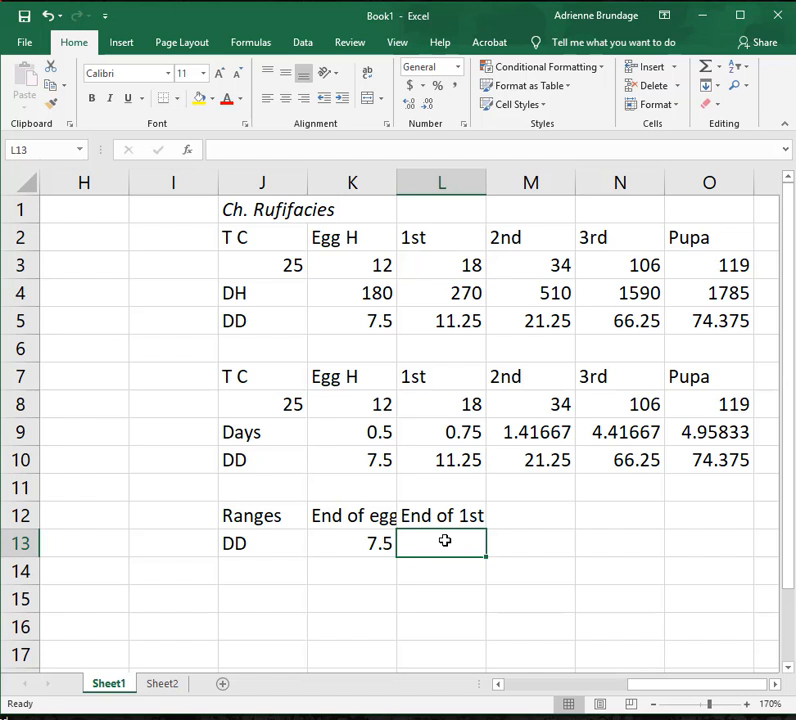
pyautogui.write('=')
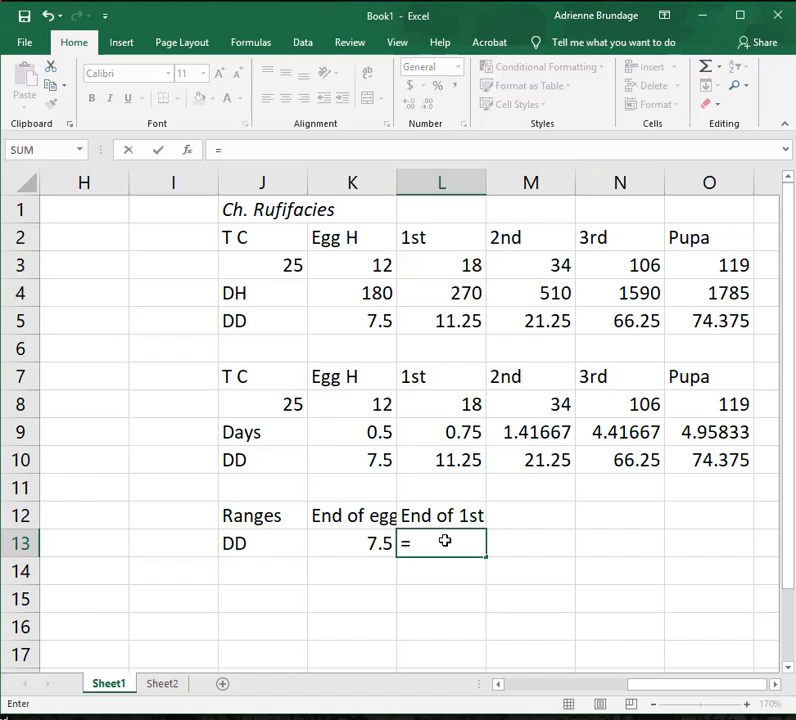
pyautogui.click(356, 461)
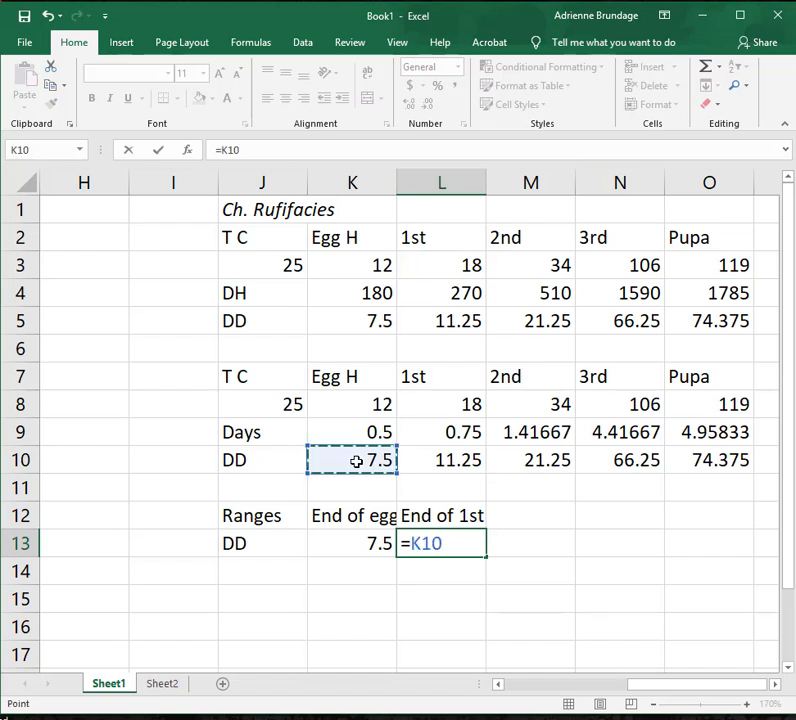
pyautogui.write('+')
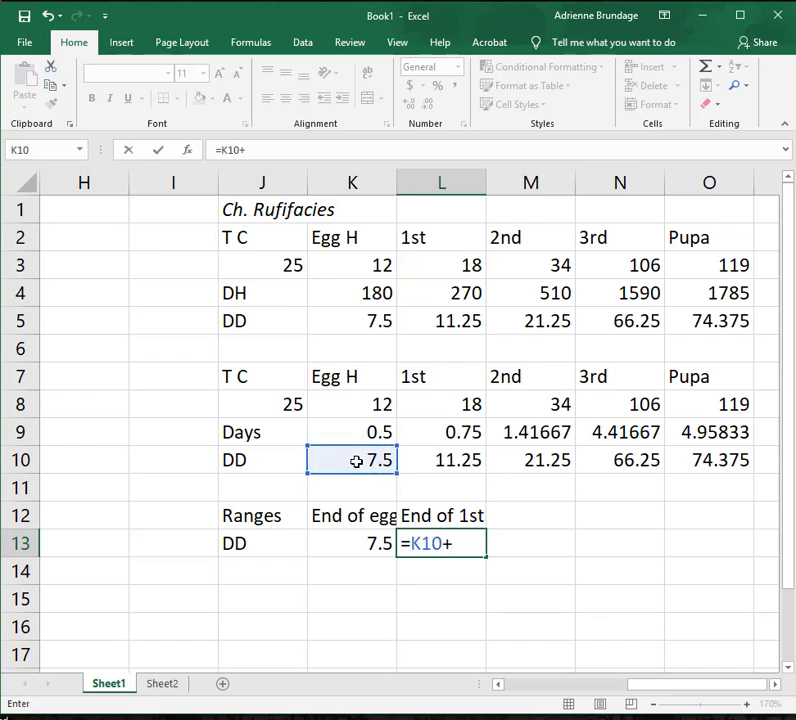
pyautogui.click(422, 466)
pyautogui.press('Return')
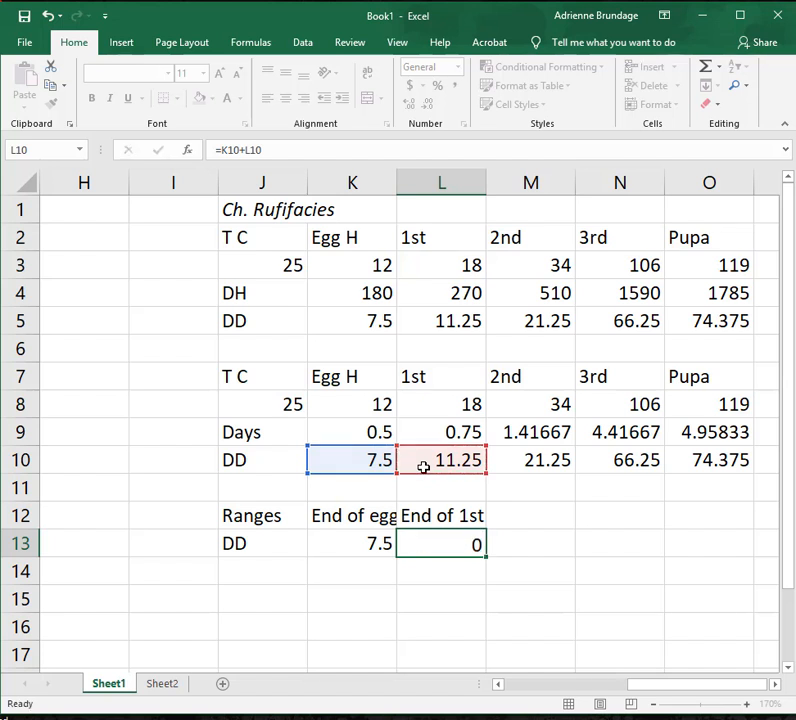
pyautogui.click(439, 544)
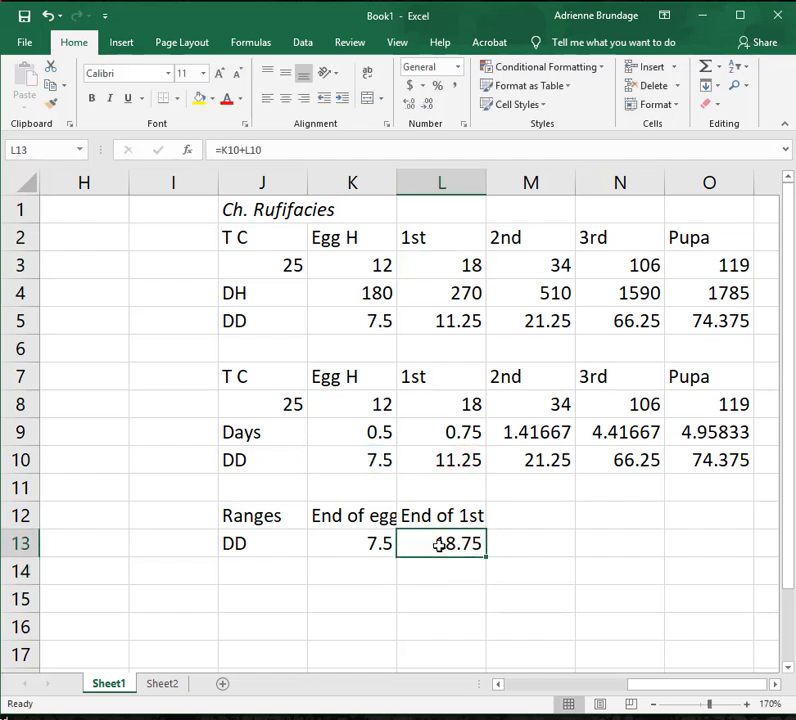
# Add the heading End of 2nd in M12.
pyautogui.click(520, 528)
pyautogui.write('End ')
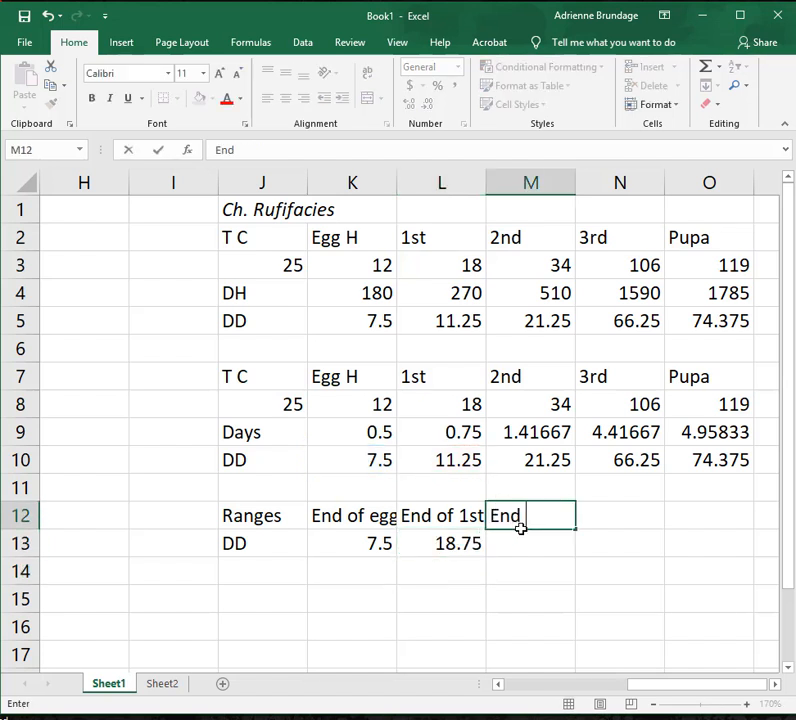
pyautogui.write('of 2nd')
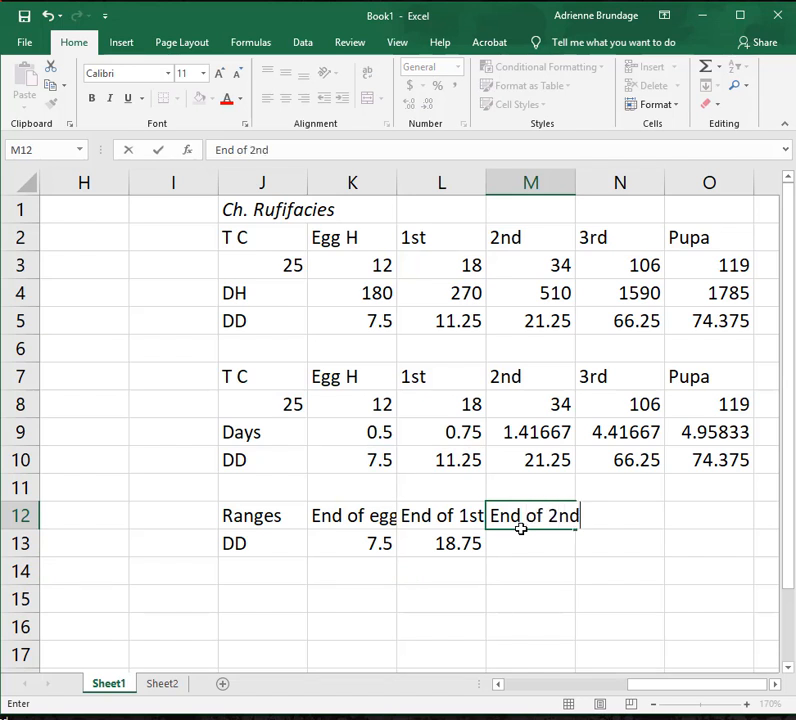
pyautogui.press('Return')
# Calculate the cumulative degree days to the end of the 2nd stage in M13 with =K10+L10+M10.
pyautogui.write('=')
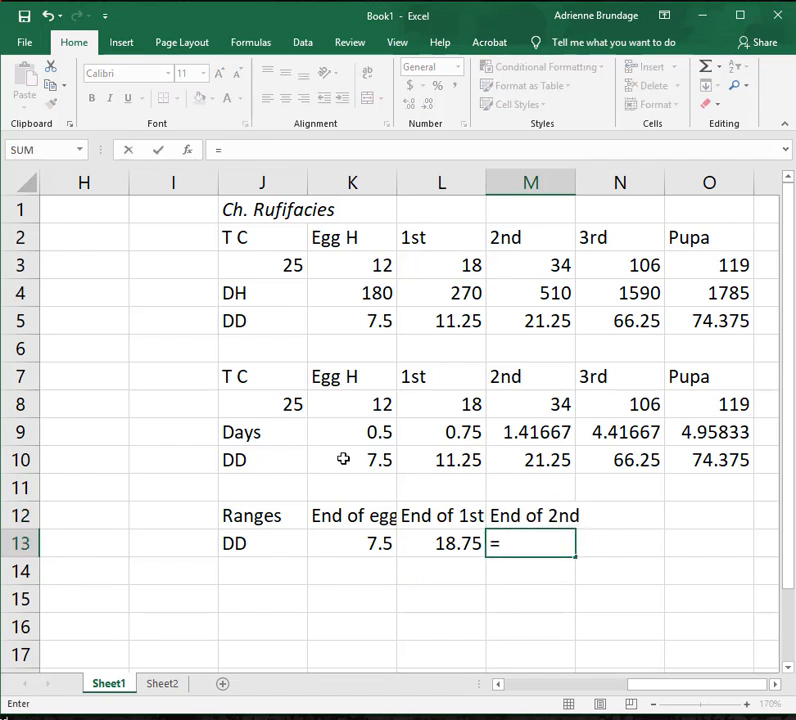
pyautogui.click(330, 460)
pyautogui.write('+')
pyautogui.click(434, 464)
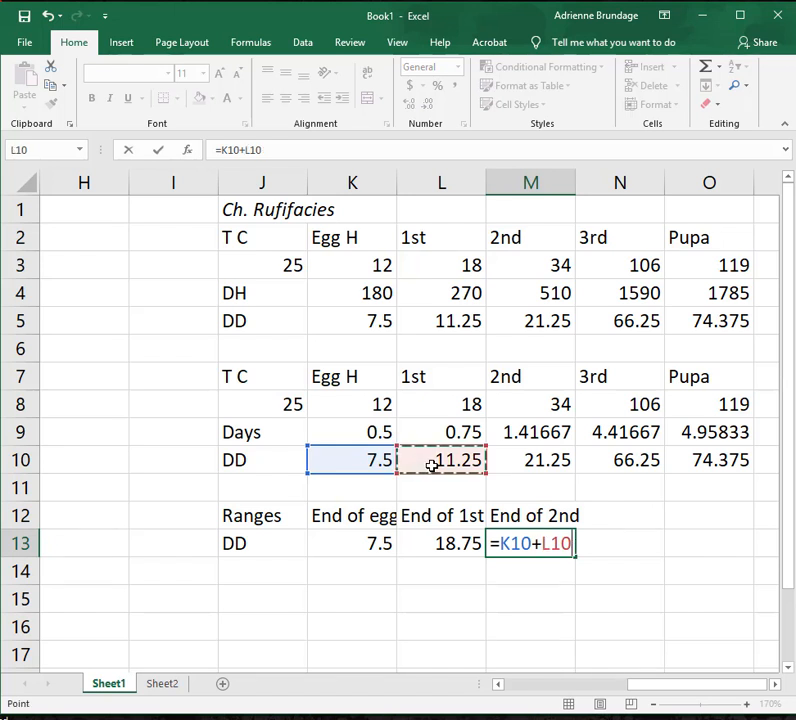
pyautogui.write('+')
pyautogui.click(545, 455)
pyautogui.press('Return')
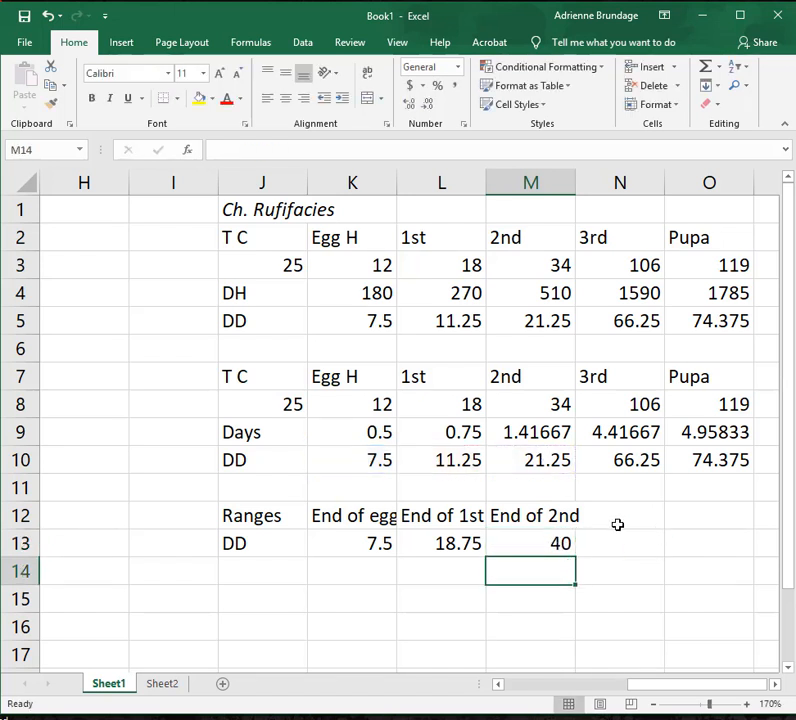
# Add the heading end of 3rd in N12.
pyautogui.click(596, 543)
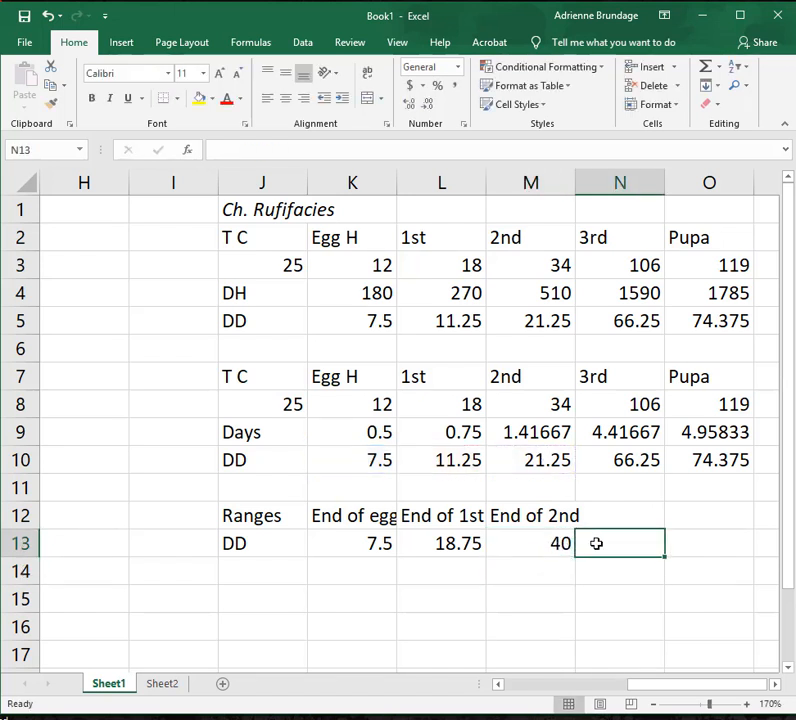
pyautogui.click(611, 510)
pyautogui.write('en')
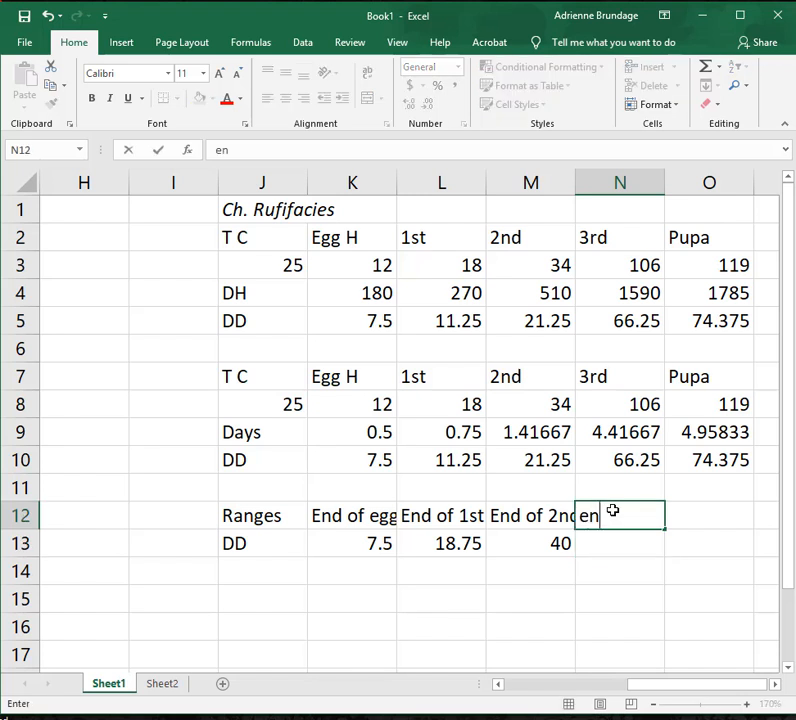
pyautogui.write('d of 3rd')
pyautogui.press('Return')
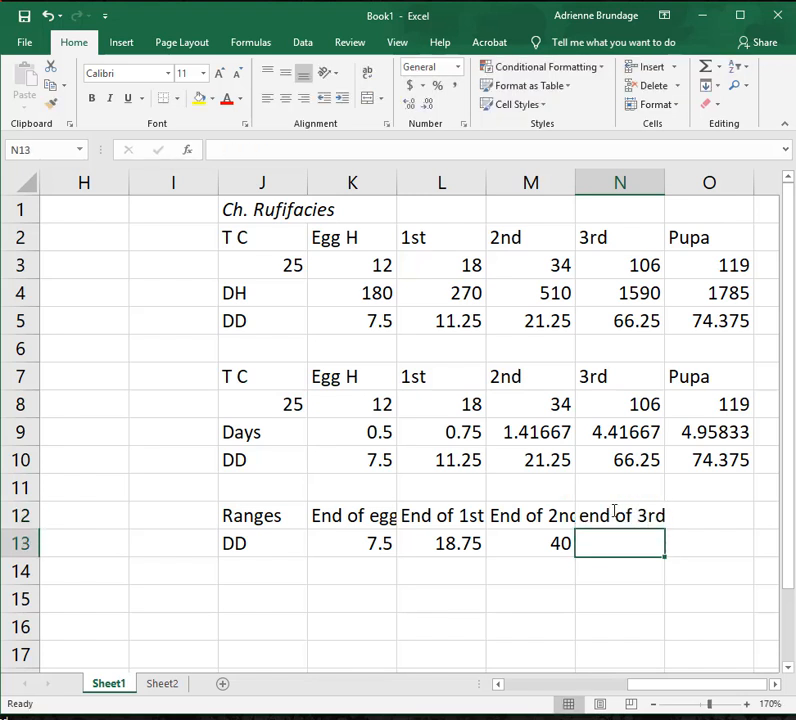
# Calculate the cumulative degree days to the end of the 3rd stage in N13 with =K10+L10+M10+N10.
pyautogui.write('=')
pyautogui.click(373, 461)
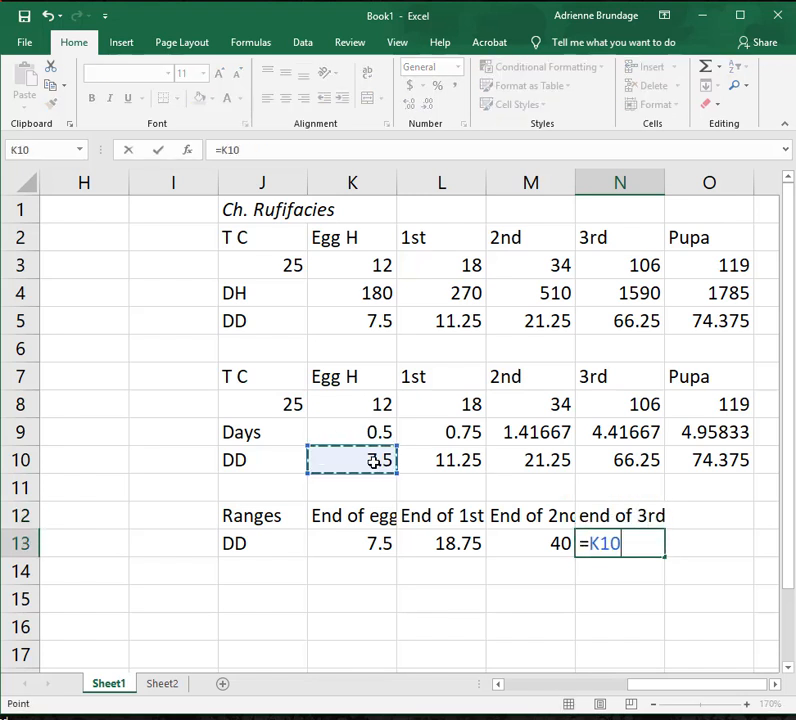
pyautogui.write('+')
pyautogui.click(421, 462)
pyautogui.write('+')
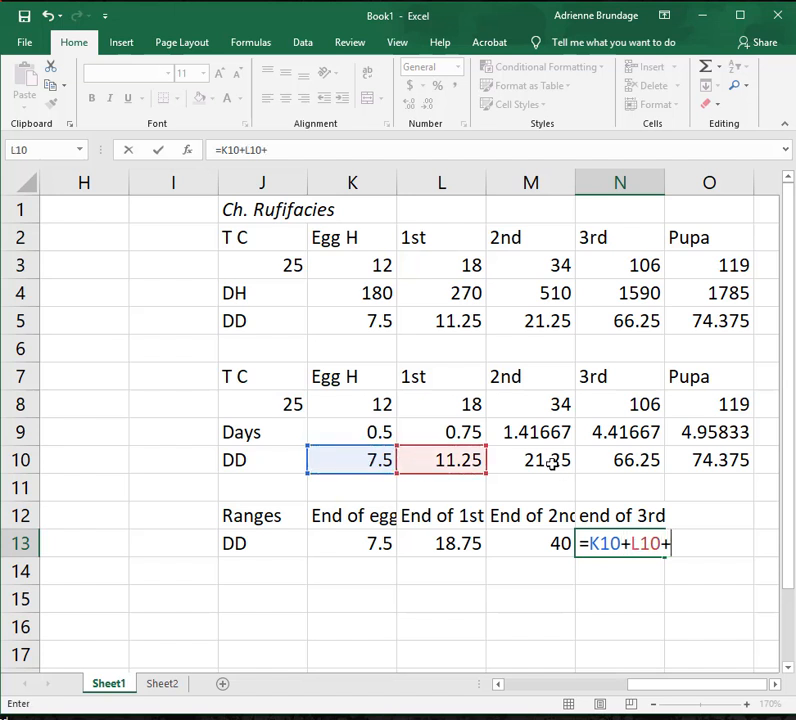
pyautogui.click(552, 463)
pyautogui.write('+')
pyautogui.click(645, 466)
pyautogui.press('Return')
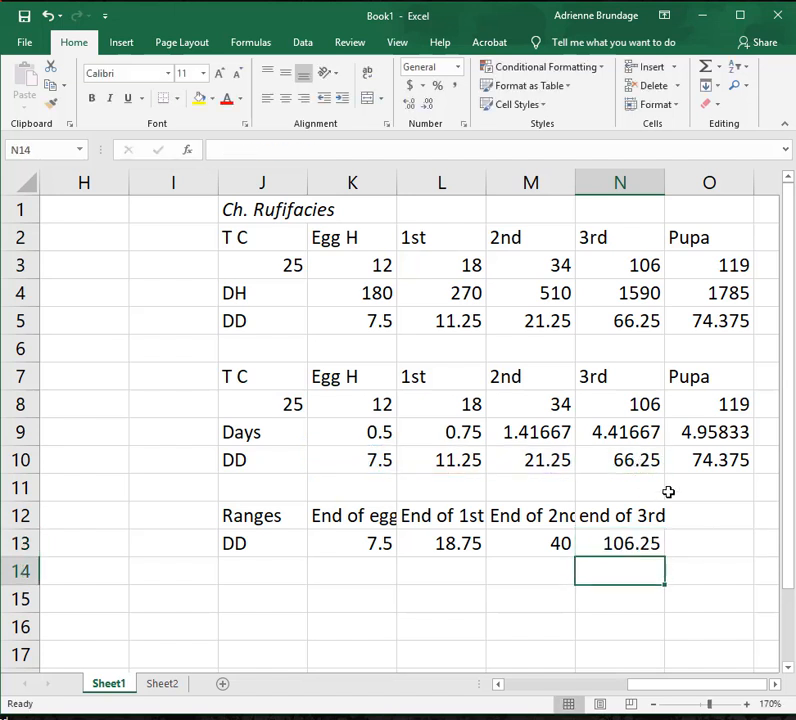
# Add the heading End of pupae in O12.
pyautogui.click(691, 496)
pyautogui.click(693, 515)
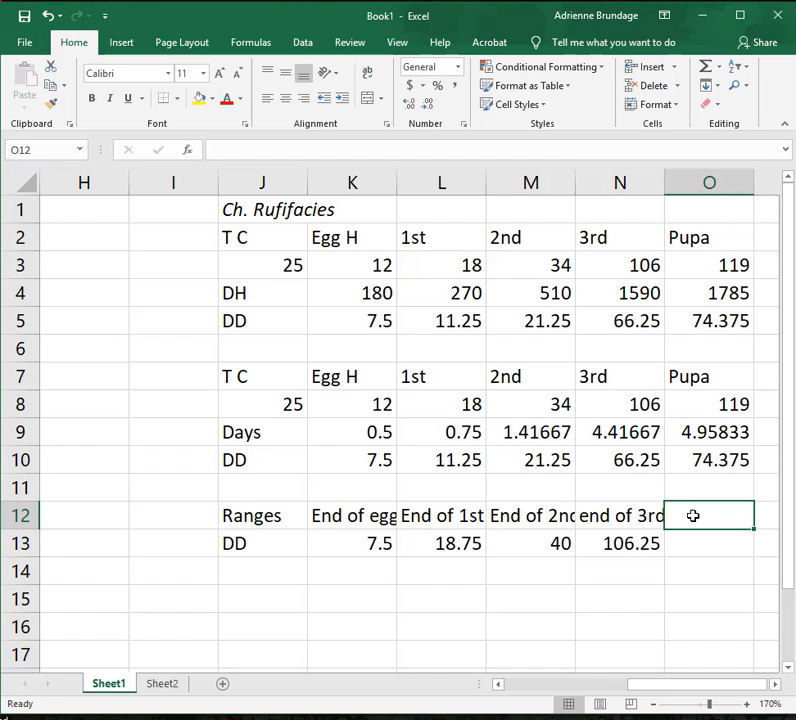
pyautogui.write('End of pupae')
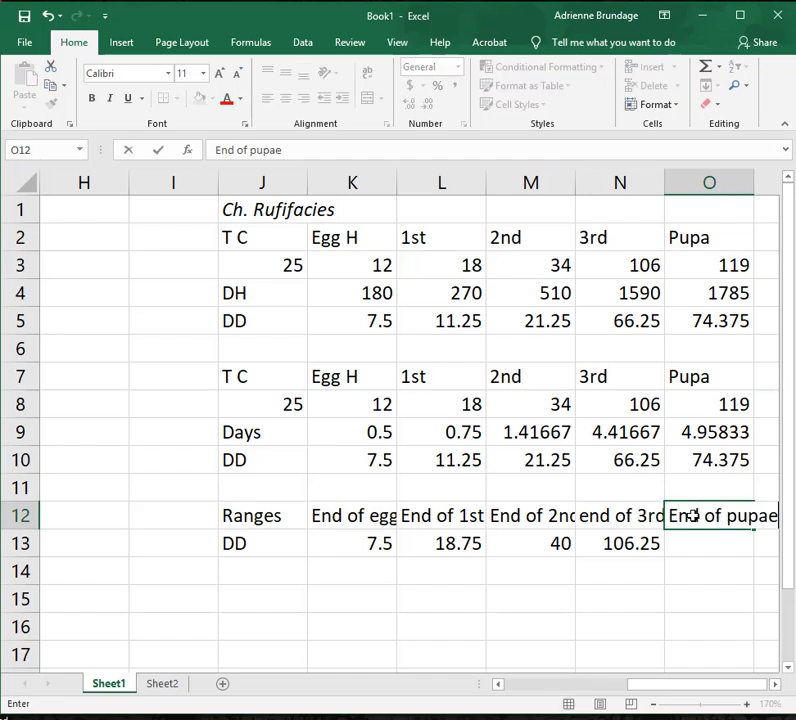
# Calculate the cumulative degree days to the end of the pupal stage in O13 with =K10+L10+M10+N10+O10.
pyautogui.click(745, 537)
pyautogui.write('=')
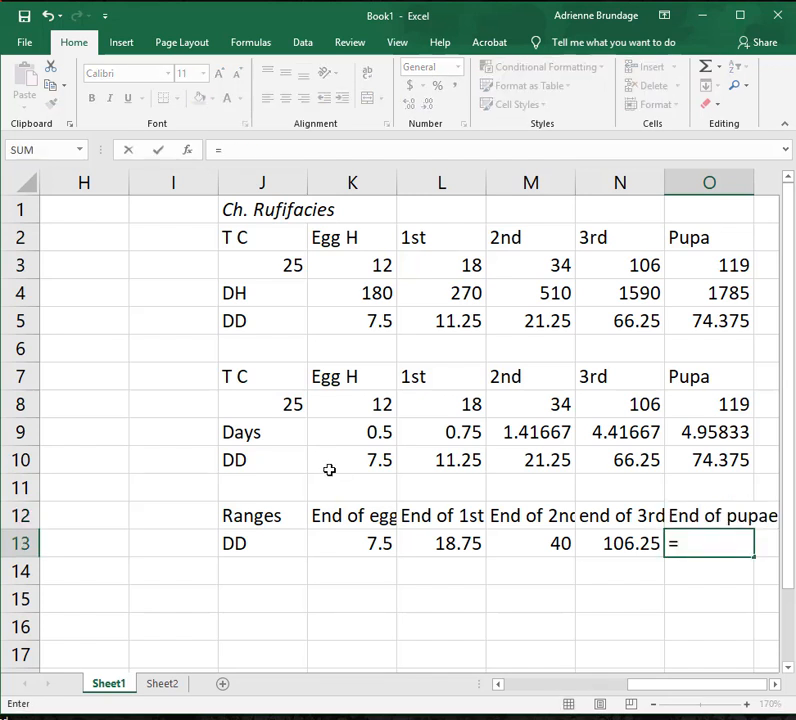
pyautogui.click(373, 460)
pyautogui.write('+')
pyautogui.click(440, 456)
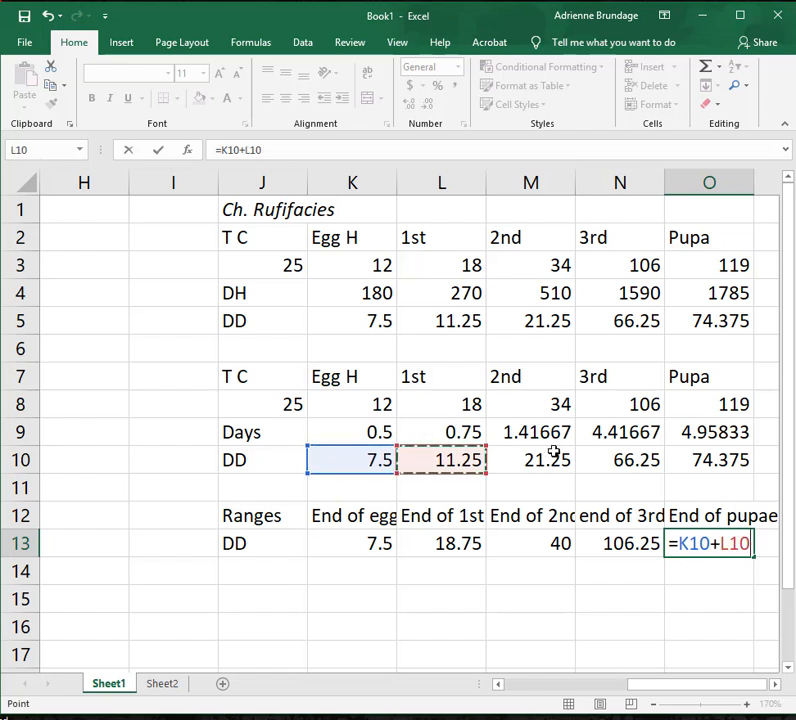
pyautogui.write('+')
pyautogui.click(555, 455)
pyautogui.write('+')
pyautogui.click(613, 457)
pyautogui.write('+')
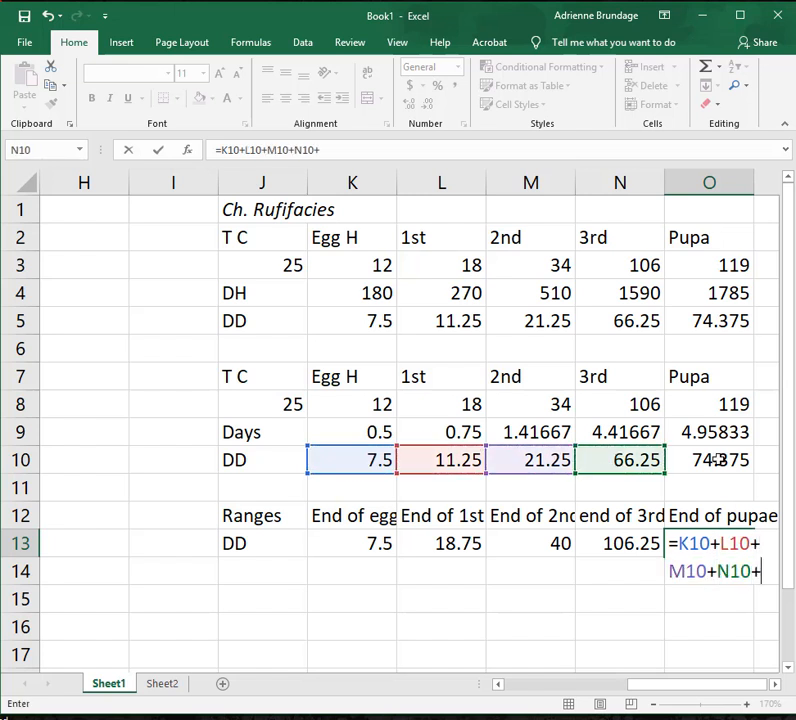
pyautogui.click(713, 459)
pyautogui.press('Return')
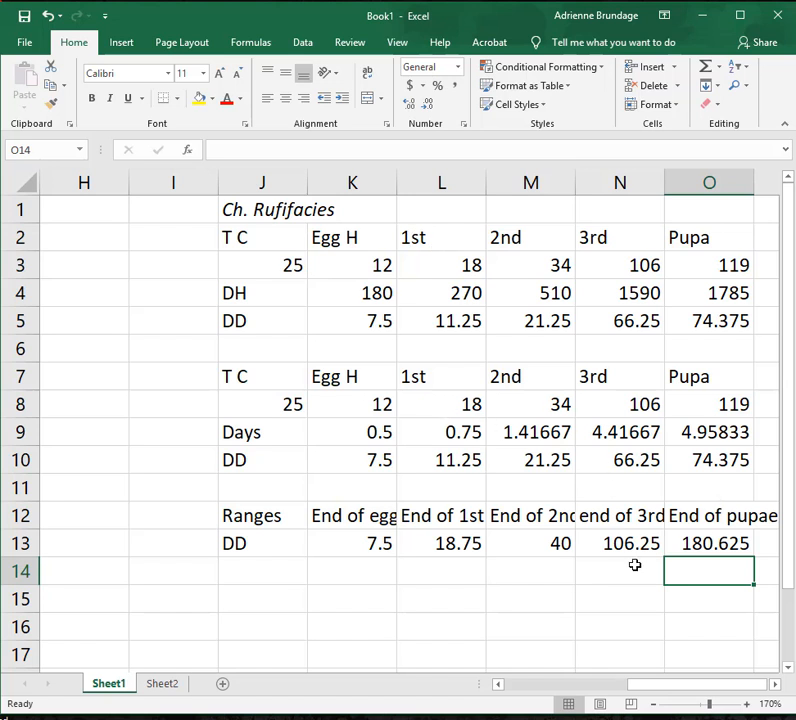
pyautogui.click(436, 589)
pyautogui.click(294, 580)
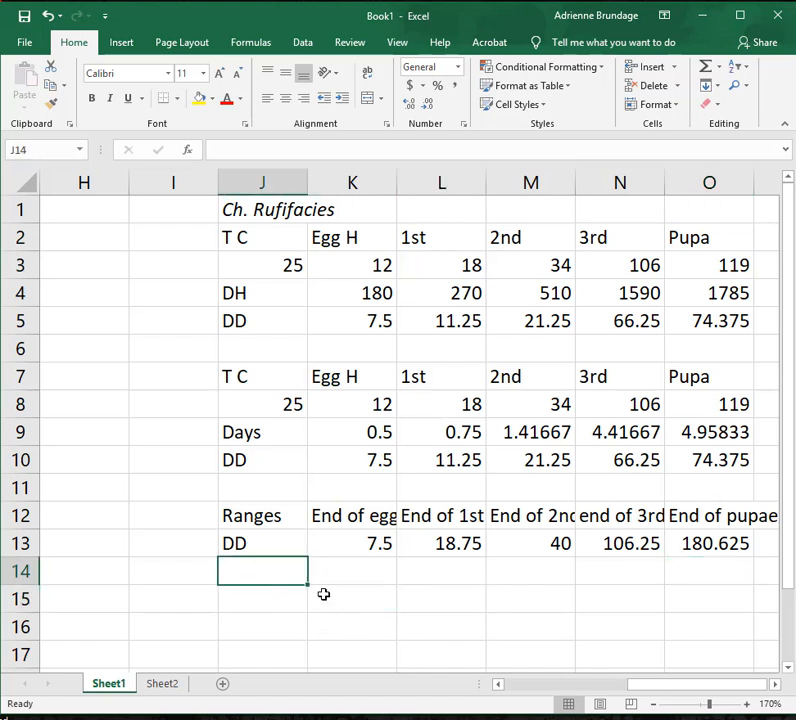
pyautogui.click(272, 602)
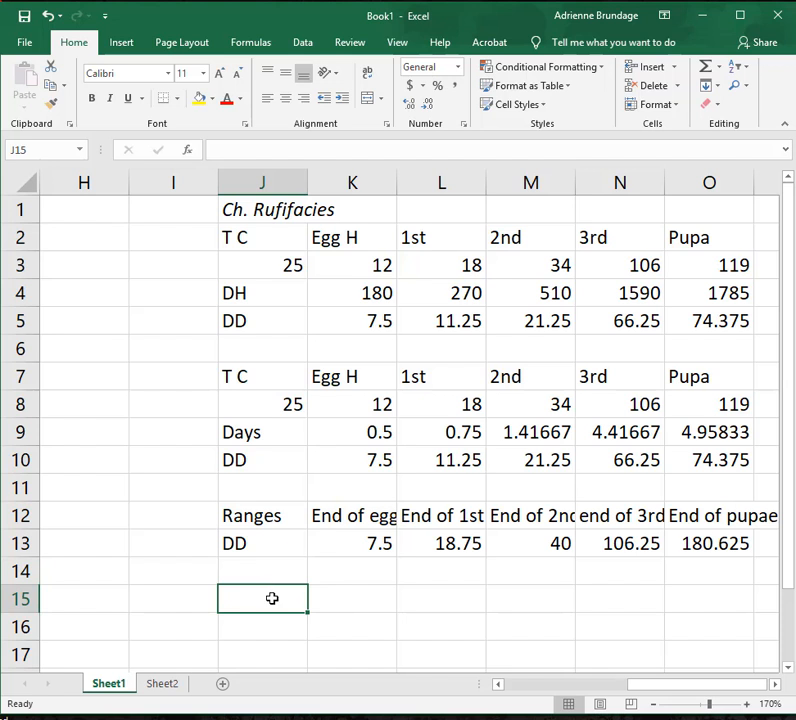
pyautogui.write('End')
pyautogui.press('BackSpace')
pyautogui.press('BackSpace')
pyautogui.press('BackSpace')
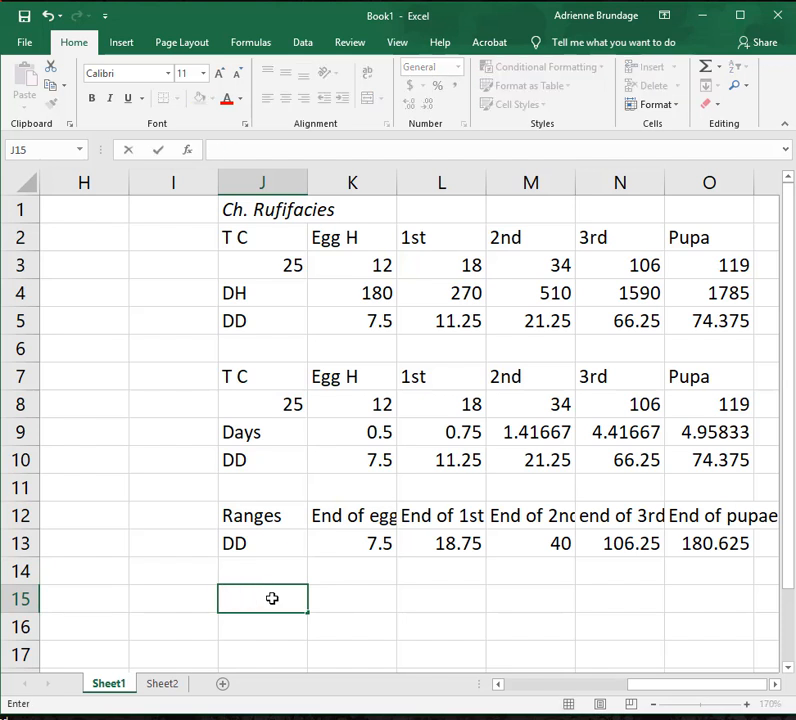
pyautogui.click(546, 580)
pyautogui.write('E')
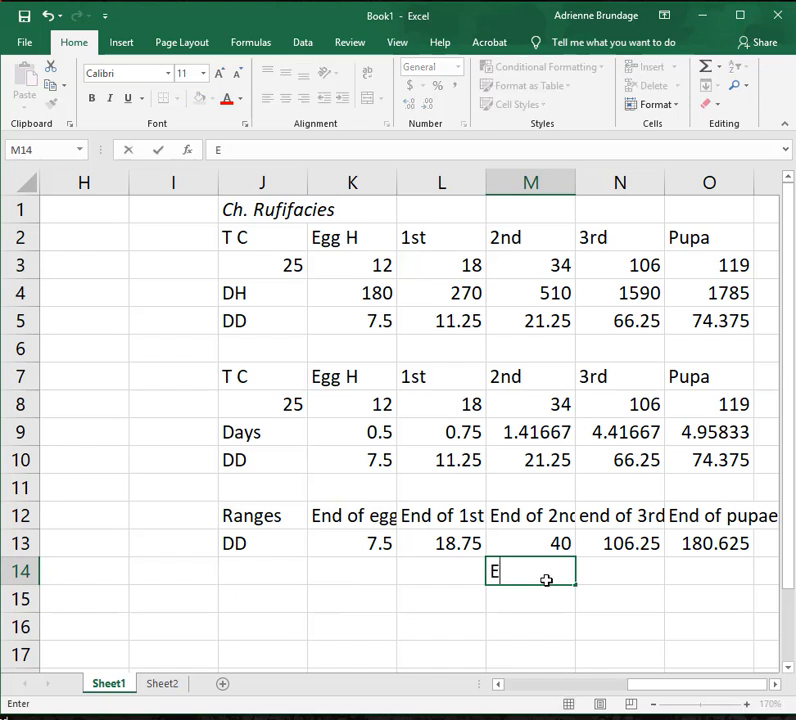
pyautogui.write('nd of 2ns')
pyautogui.press('Tab')
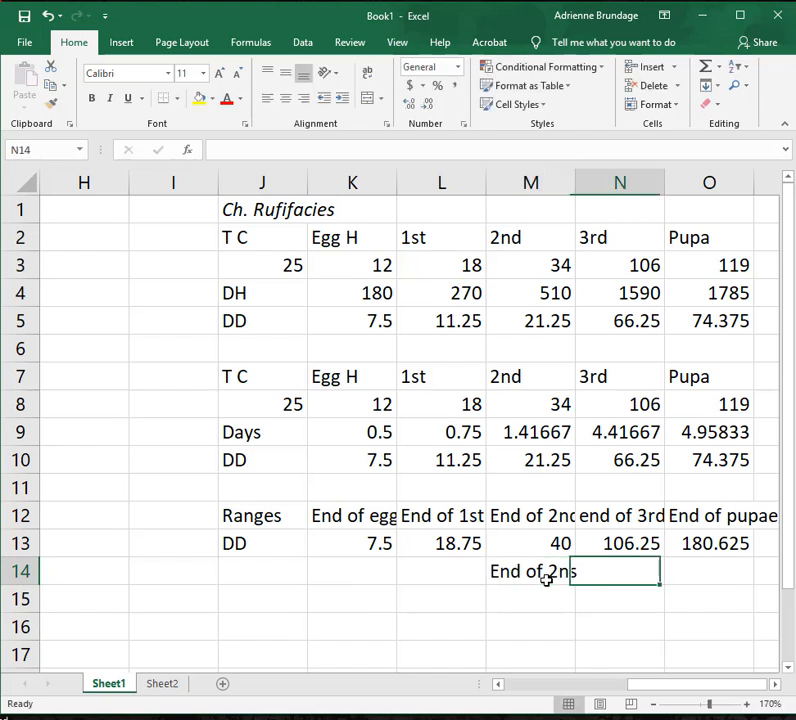
# Enter the headings End of 2nd in M14 and End of 3rd in N14 below the ranges table.
pyautogui.click(546, 580)
pyautogui.write('End ')
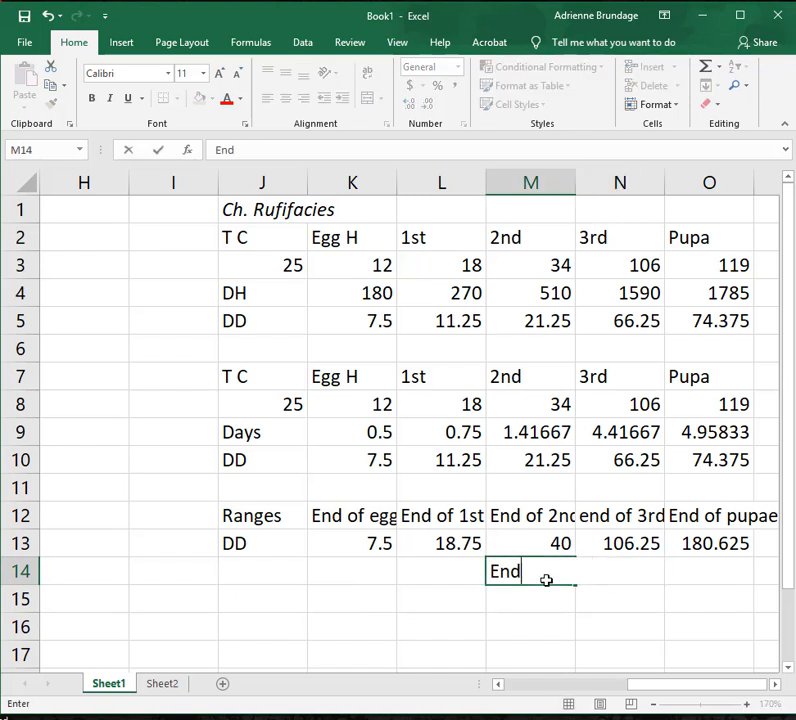
pyautogui.write(' of 2nd')
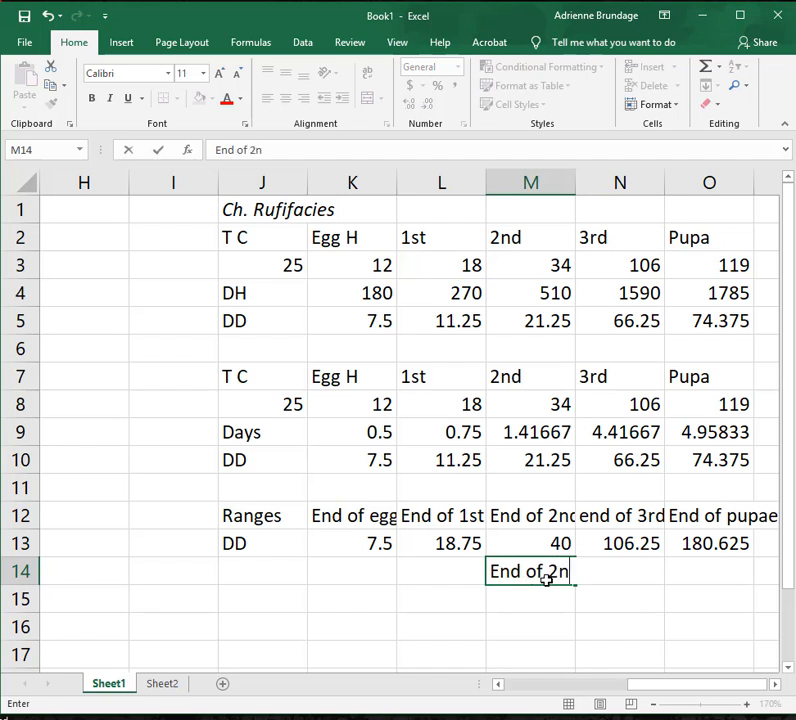
pyautogui.press('Tab')
pyautogui.write('Endo f')
pyautogui.press('BackSpace')
pyautogui.press('BackSpace')
pyautogui.press('BackSpace')
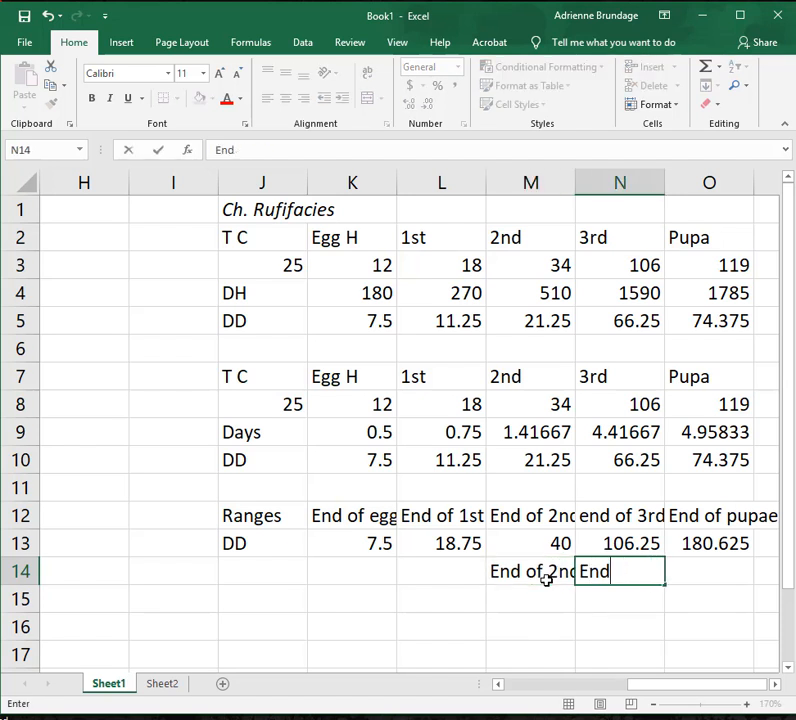
pyautogui.write('of 3rd')
pyautogui.press('Return')
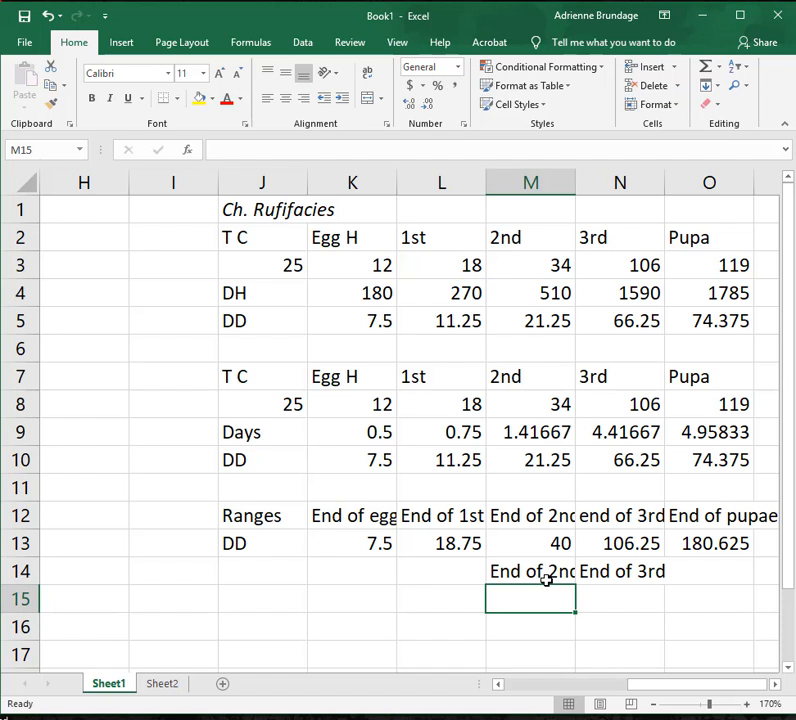
# Enter the degree-day values 40 in M15 and 106.25 in N15 under the new headings.
pyautogui.write('40')
pyautogui.press('Tab')
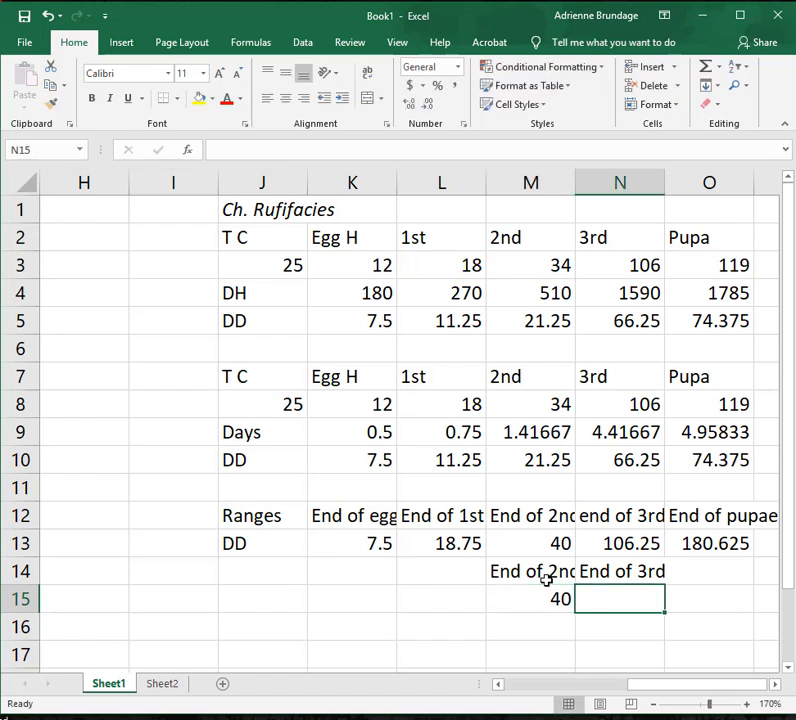
pyautogui.write('10')
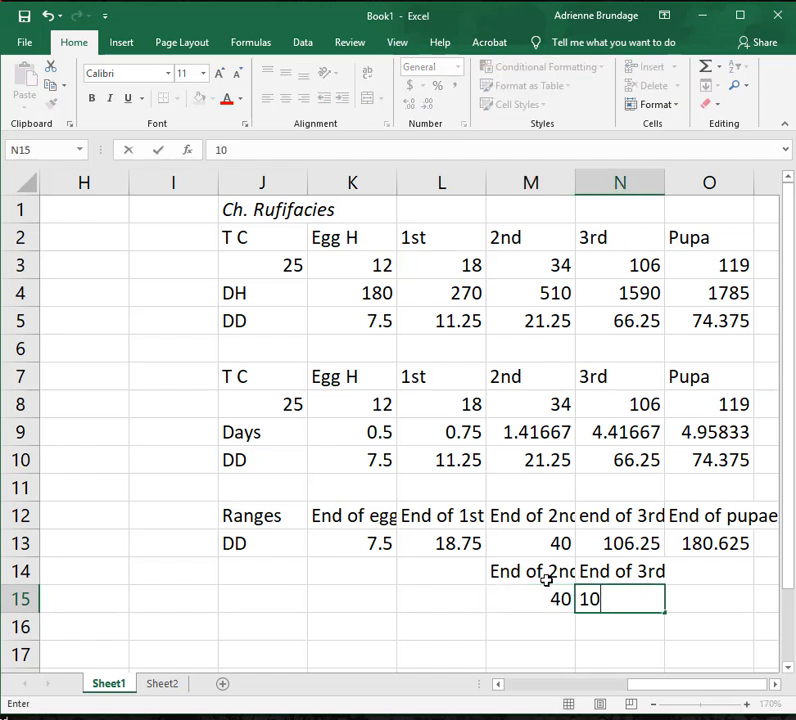
pyautogui.write('6.25')
pyautogui.click(574, 600)
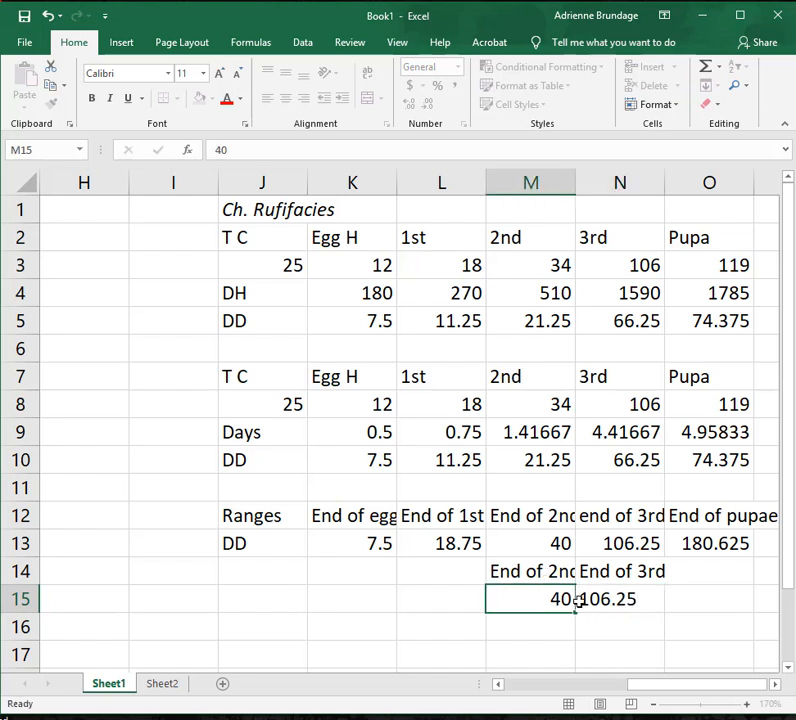
# Highlight the degree-day values in M15:N15 with a yellow fill.
pyautogui.moveTo(577, 599); pyautogui.dragTo(600, 592)
pyautogui.click(202, 99)
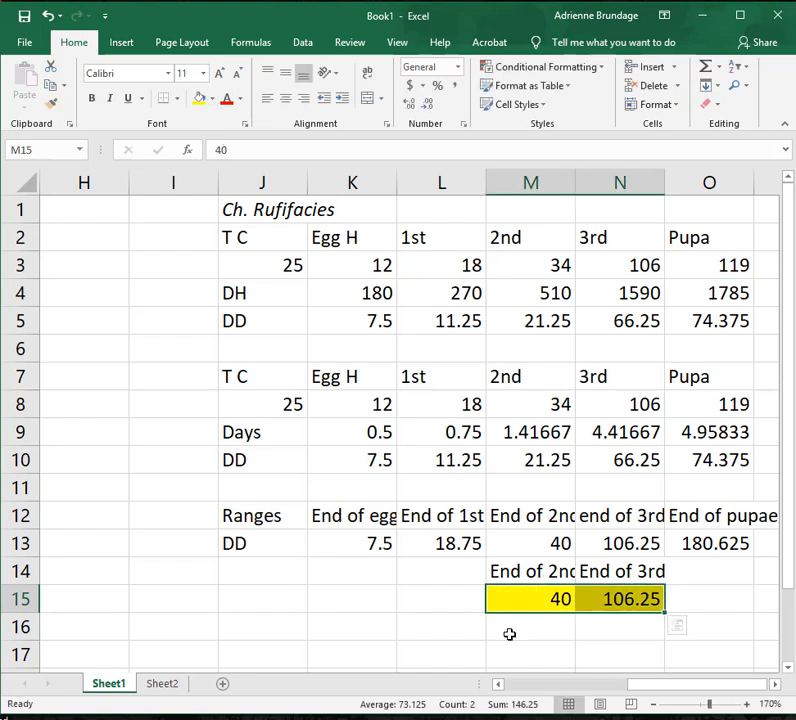
pyautogui.press('Down')
pyautogui.press('Down')
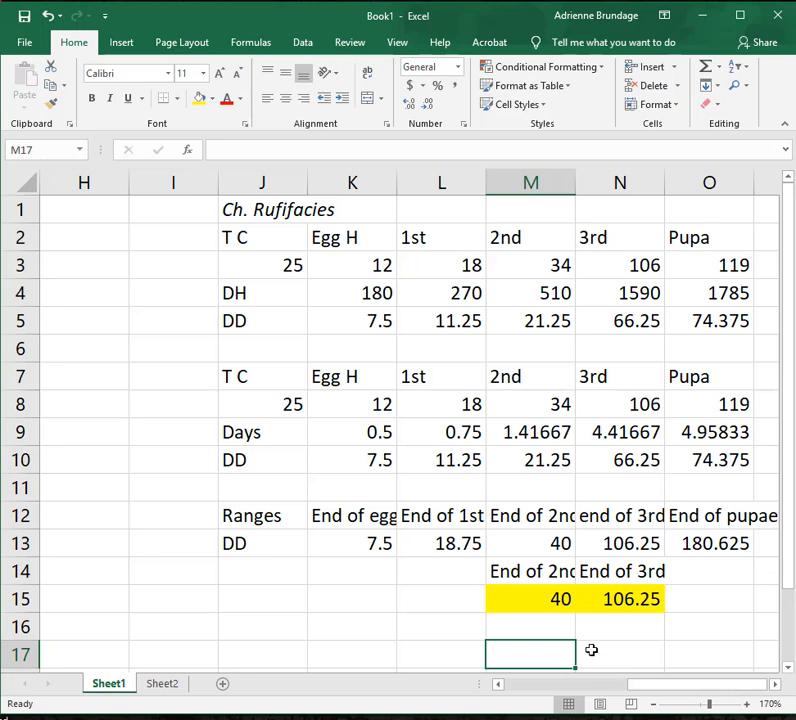
# Examine the dates of the weather station records on Sheet2, down to 7/7/2015.
pyautogui.click(652, 704)
pyautogui.click(652, 704)
pyautogui.click(652, 704)
pyautogui.click(652, 704)
pyautogui.click(652, 704)
pyautogui.click(652, 704)
pyautogui.click(652, 704)
pyautogui.click(652, 704)
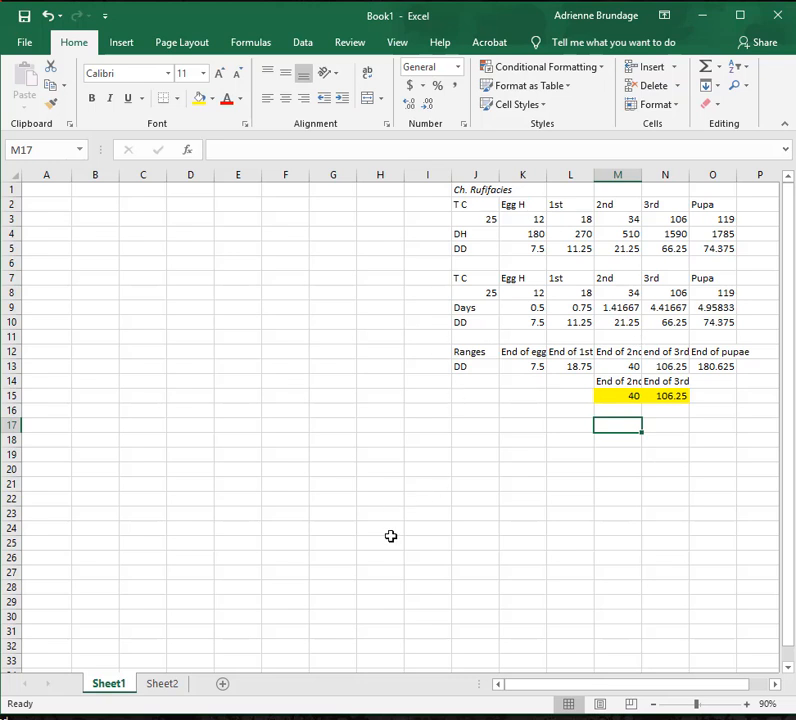
pyautogui.click(176, 685)
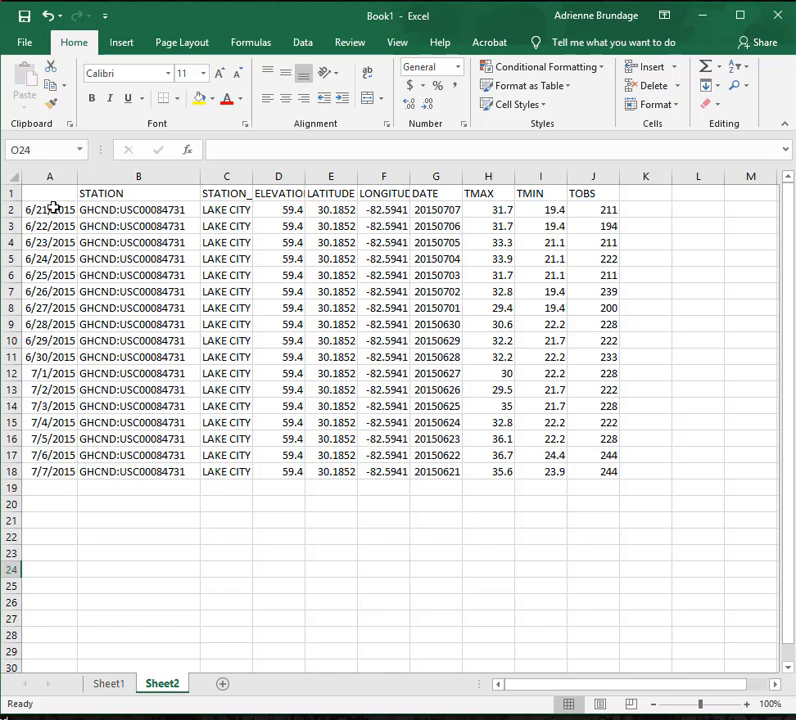
pyautogui.click(67, 473)
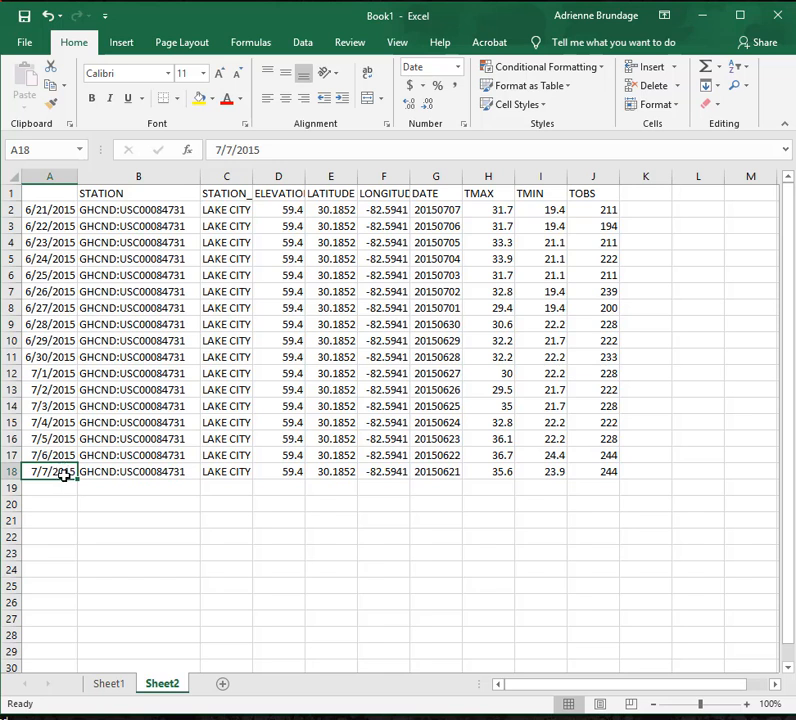
pyautogui.click(54, 503)
pyautogui.click(52, 483)
pyautogui.click(51, 472)
# Add a blank third worksheet and return to the weather data on Sheet2.
pyautogui.click(222, 686)
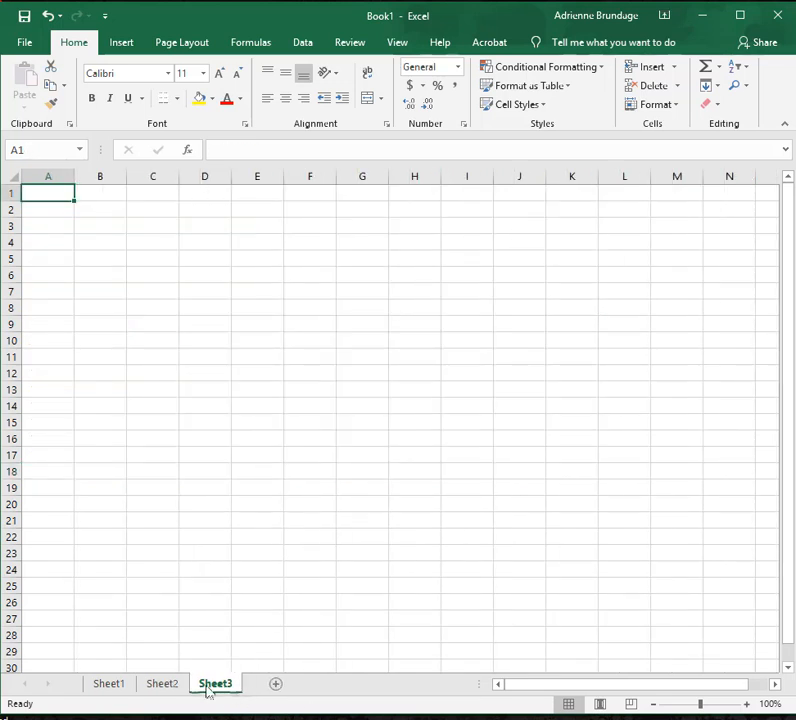
pyautogui.click(170, 687)
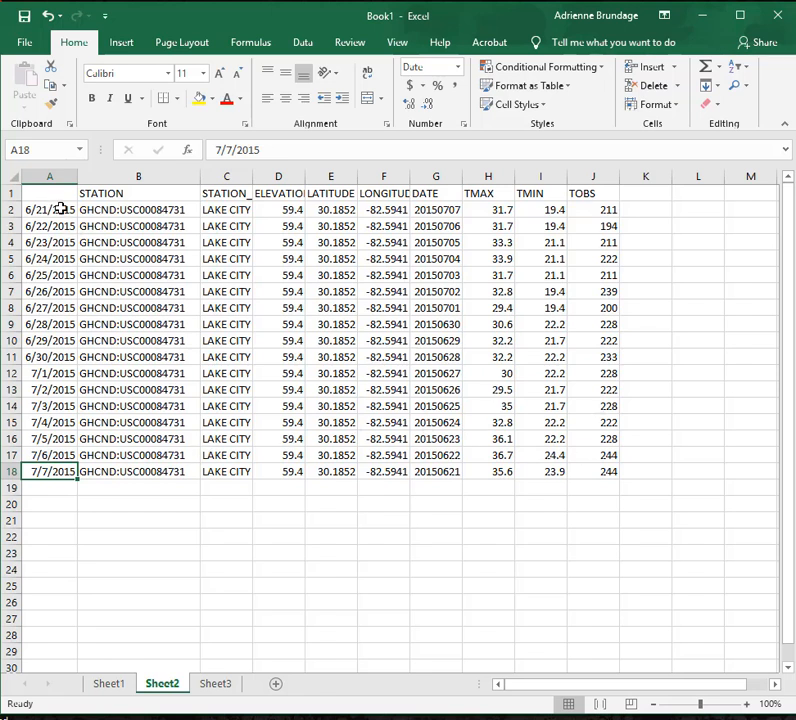
# Copy the dates in A2:A18 of Sheet2 to Sheet1 starting at A2, and widen column A to fit them.
pyautogui.moveTo(62, 208); pyautogui.dragTo(42, 472)
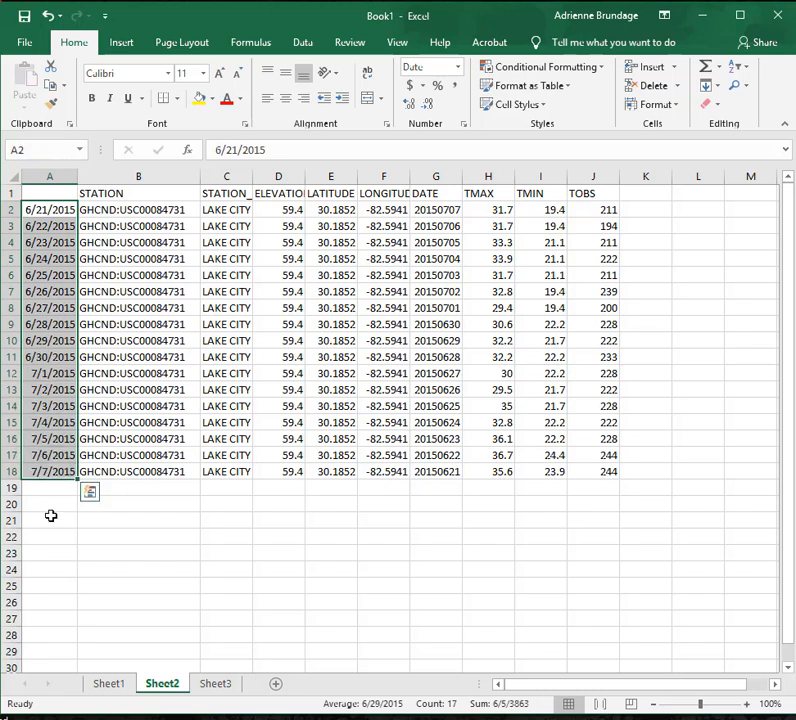
pyautogui.click(51, 515)
pyautogui.click(48, 212)
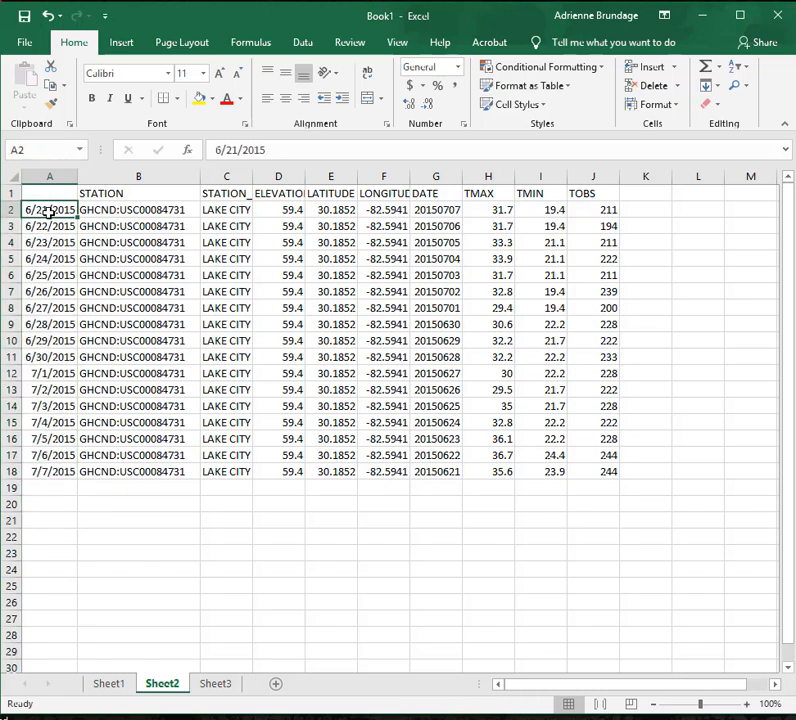
pyautogui.moveTo(48, 212); pyautogui.dragTo(40, 472)
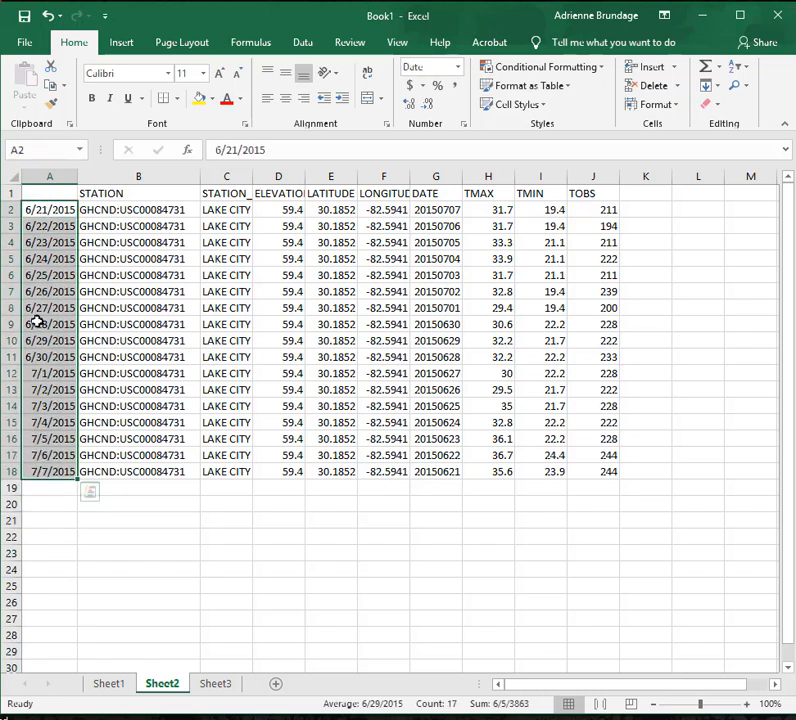
pyautogui.rightClick(48, 374)
pyautogui.click(88, 406)
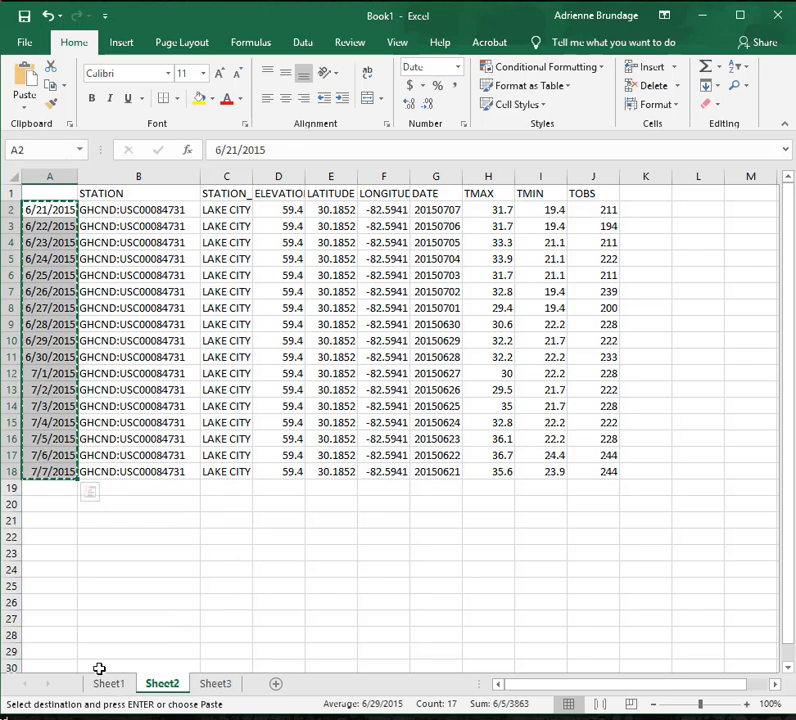
pyautogui.click(104, 685)
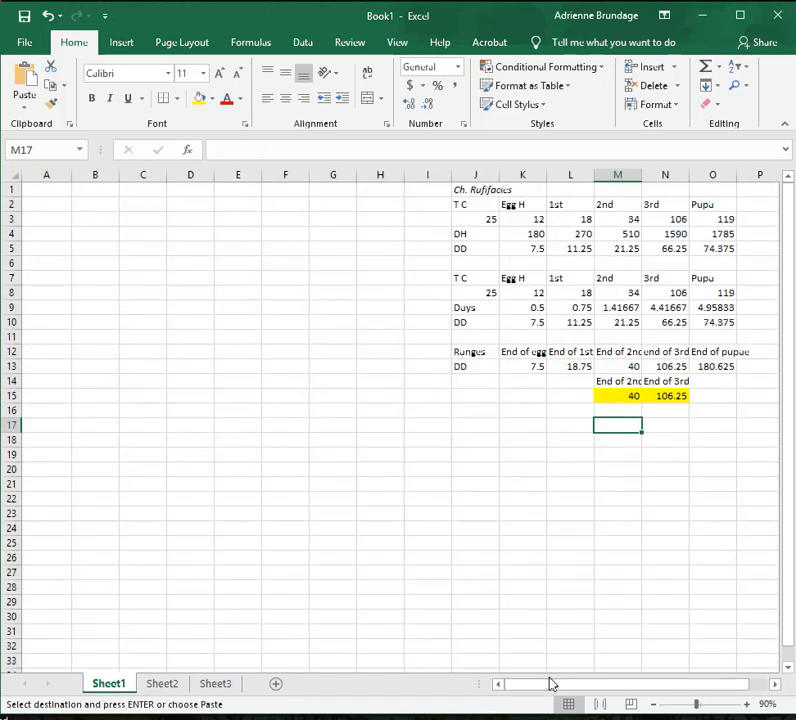
pyautogui.click(43, 209)
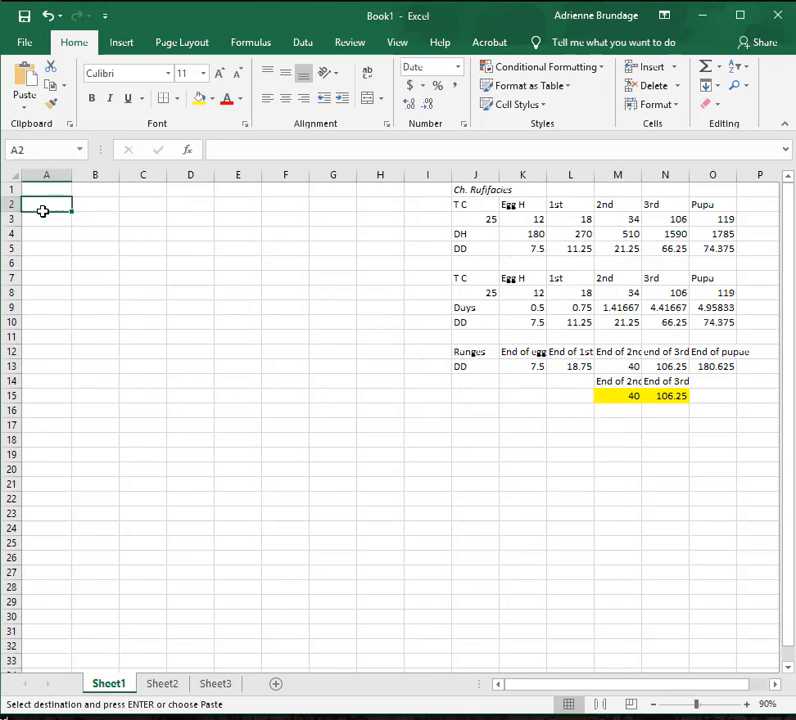
pyautogui.hotkey('ctrl', 'v')
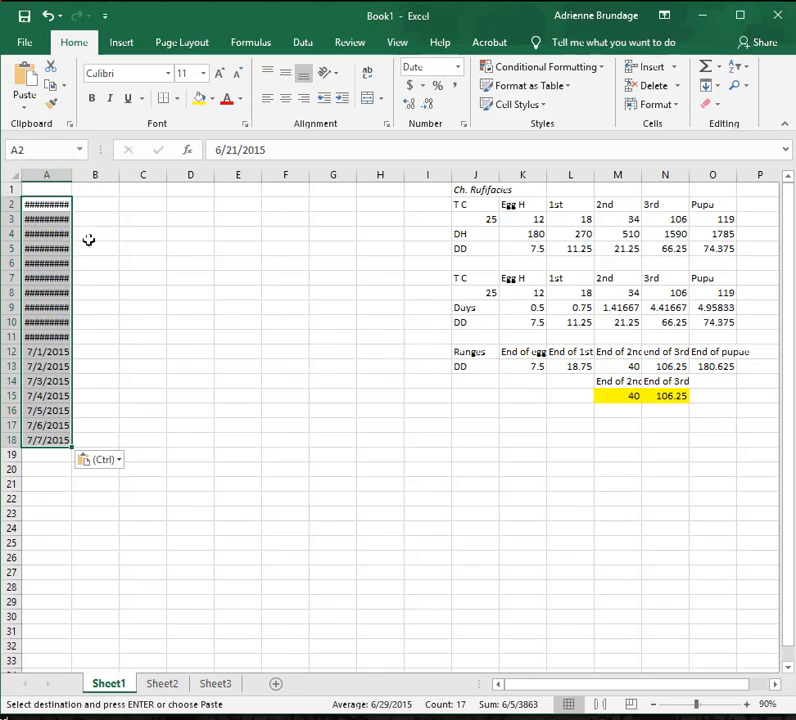
pyautogui.doubleClick(72, 173)
pyautogui.click(108, 321)
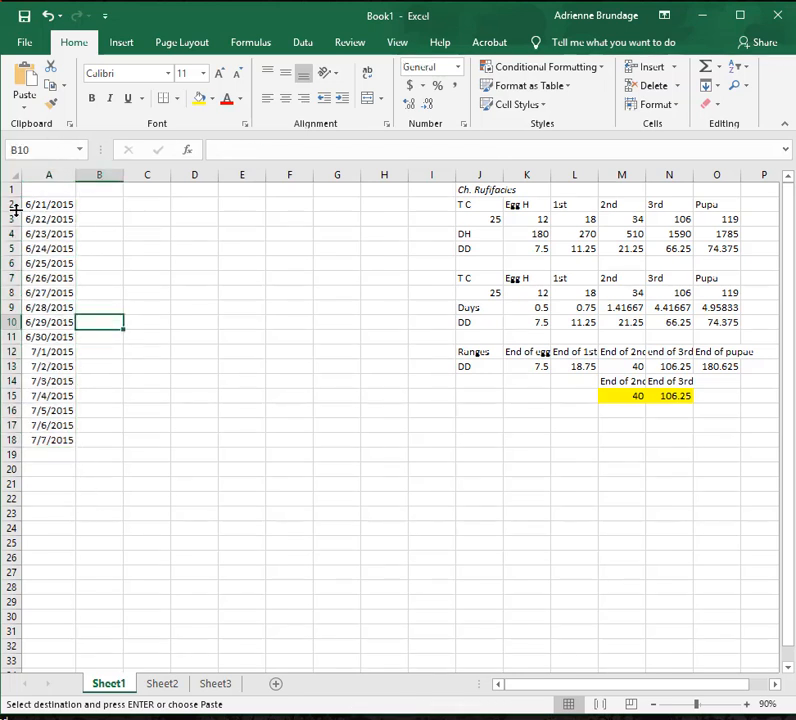
# Copy the TMAX and TMIN columns with their headings, H1:I18 of Sheet2, to Sheet1 starting at B1.
pyautogui.click(163, 682)
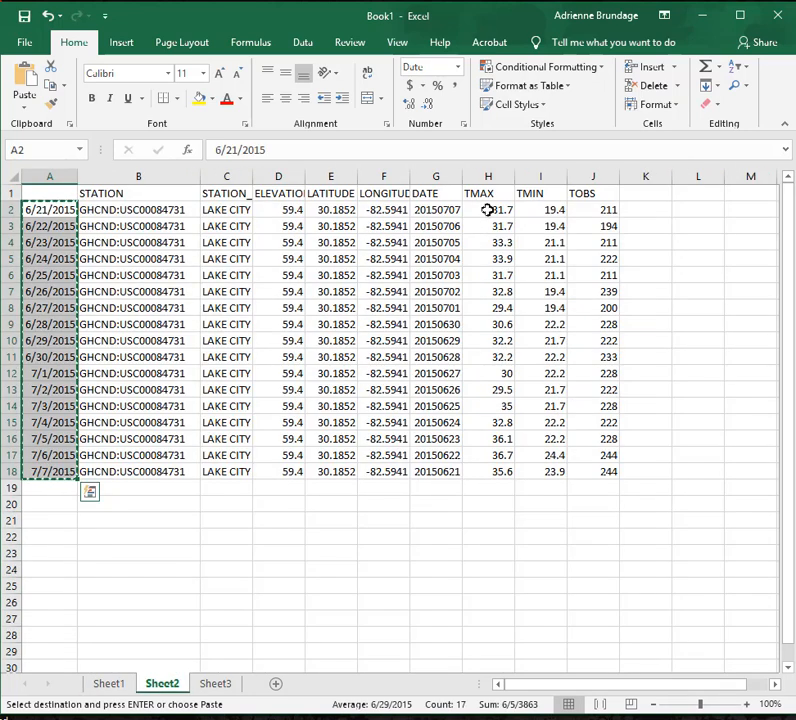
pyautogui.moveTo(485, 192); pyautogui.dragTo(554, 471)
pyautogui.hotkey('ctrl', 'c')
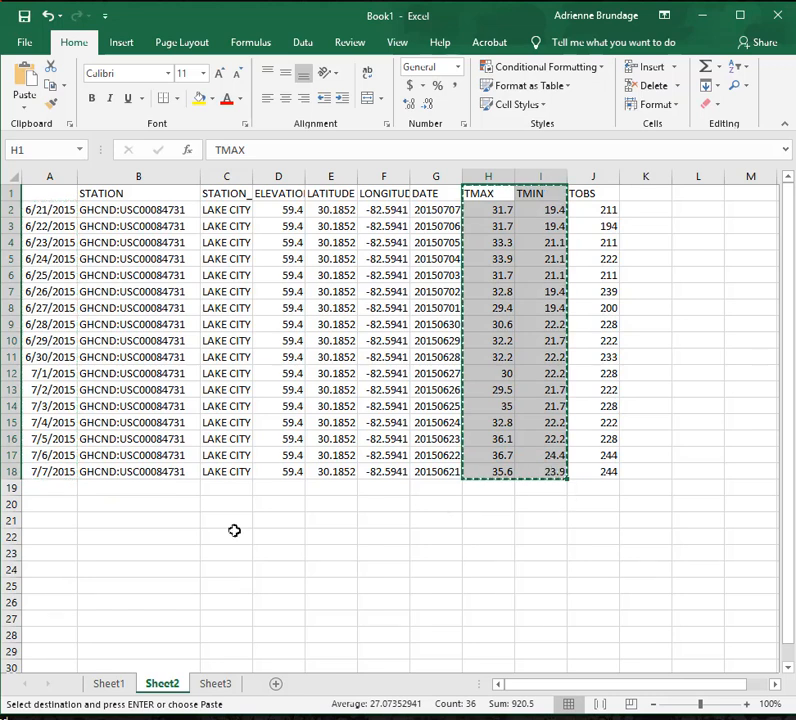
pyautogui.click(100, 684)
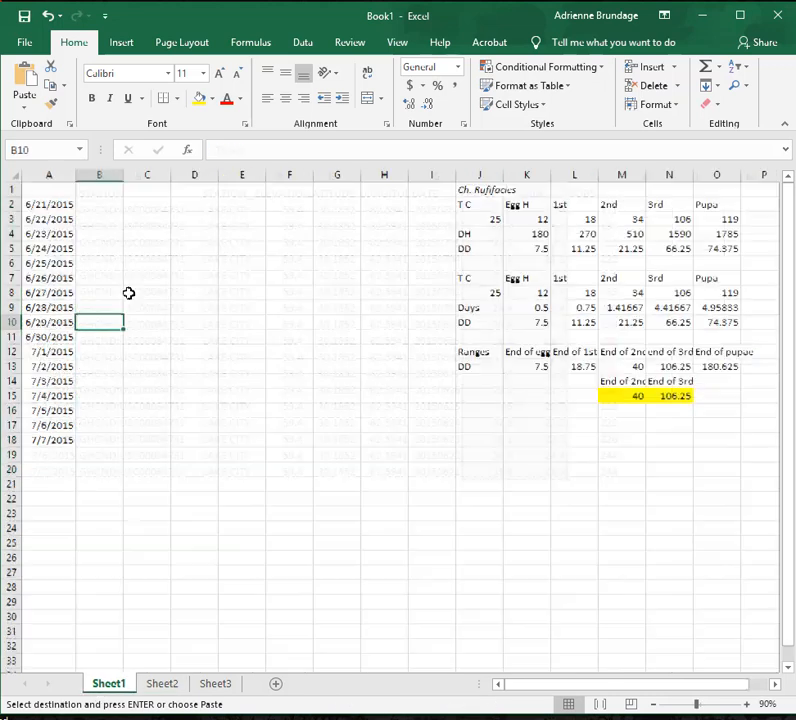
pyautogui.click(98, 190)
pyautogui.hotkey('ctrl', 'v')
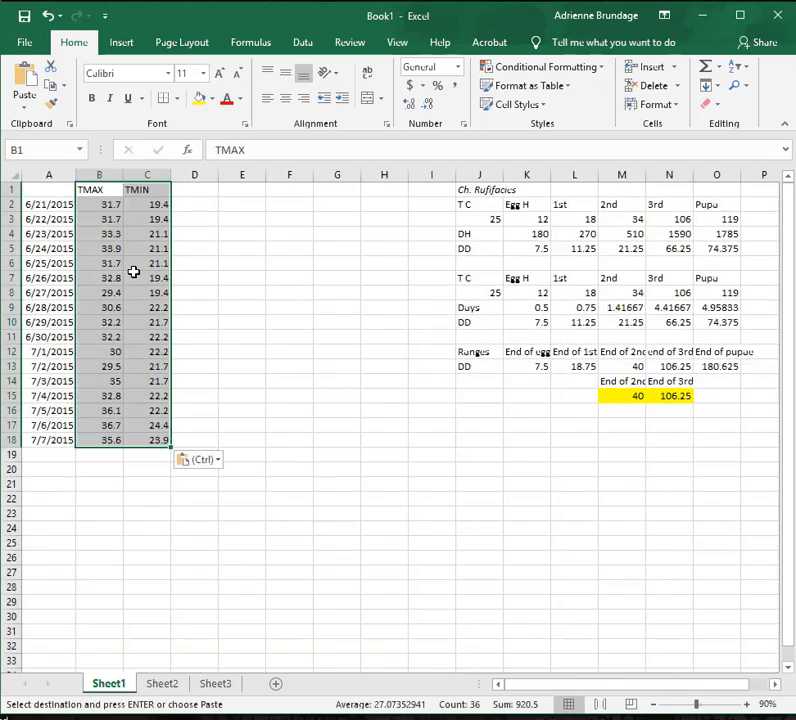
pyautogui.click(146, 510)
# Check the copied dates, TMAX and TMIN columns on Sheet1 against the source data on Sheet2.
pyautogui.click(100, 192)
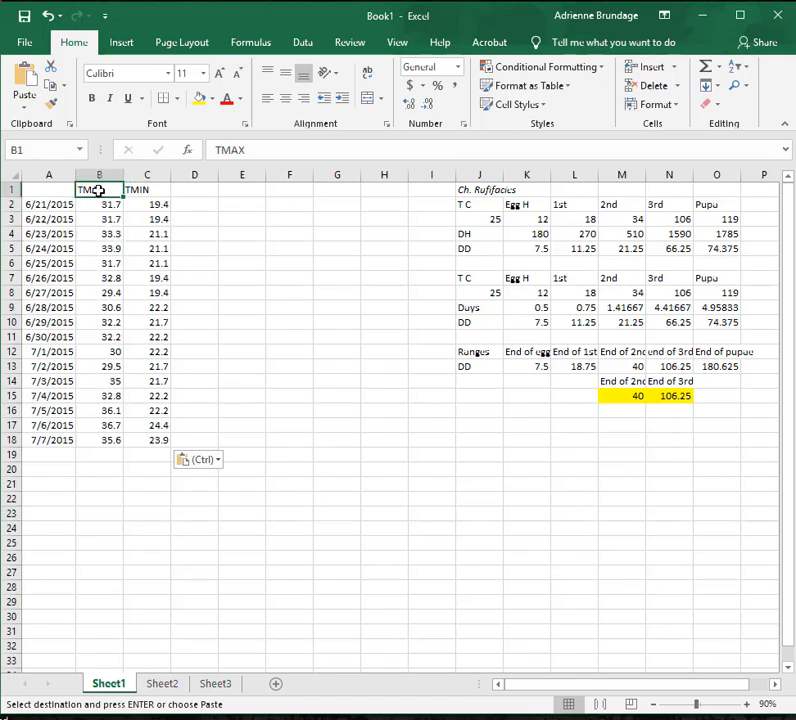
pyautogui.click(212, 189)
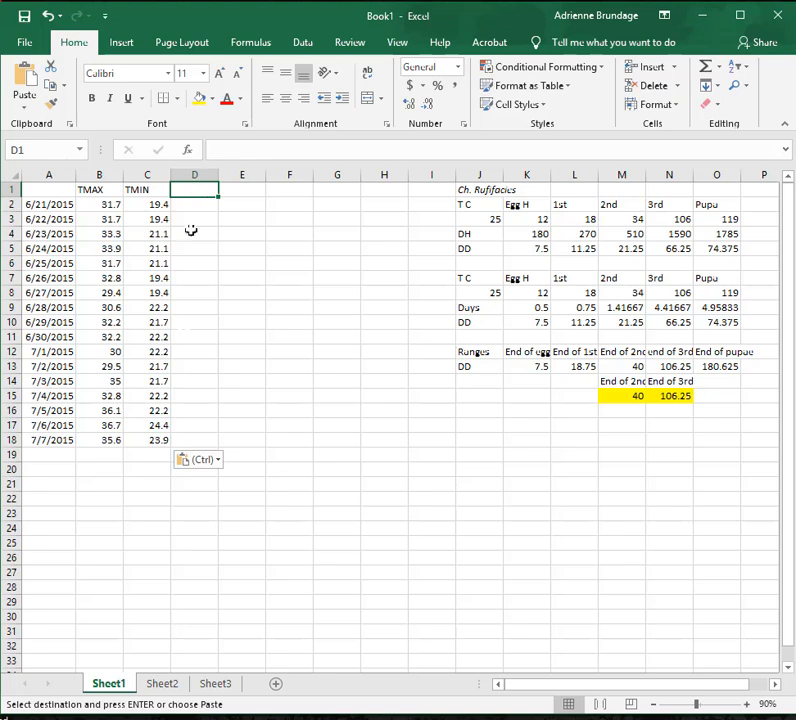
pyautogui.click(175, 683)
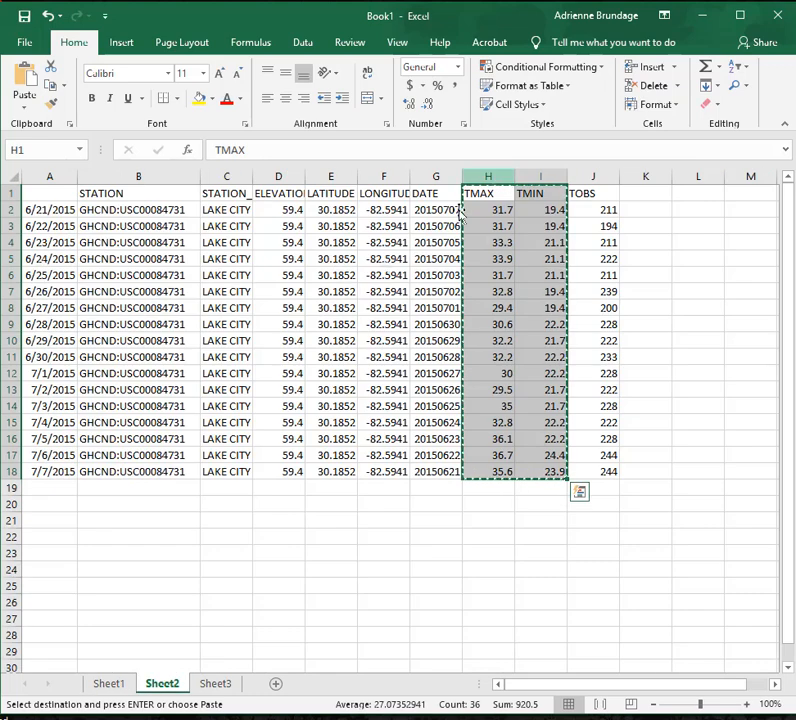
pyautogui.click(109, 683)
pyautogui.hotkey('ctrl', 'v')
pyautogui.click(251, 411)
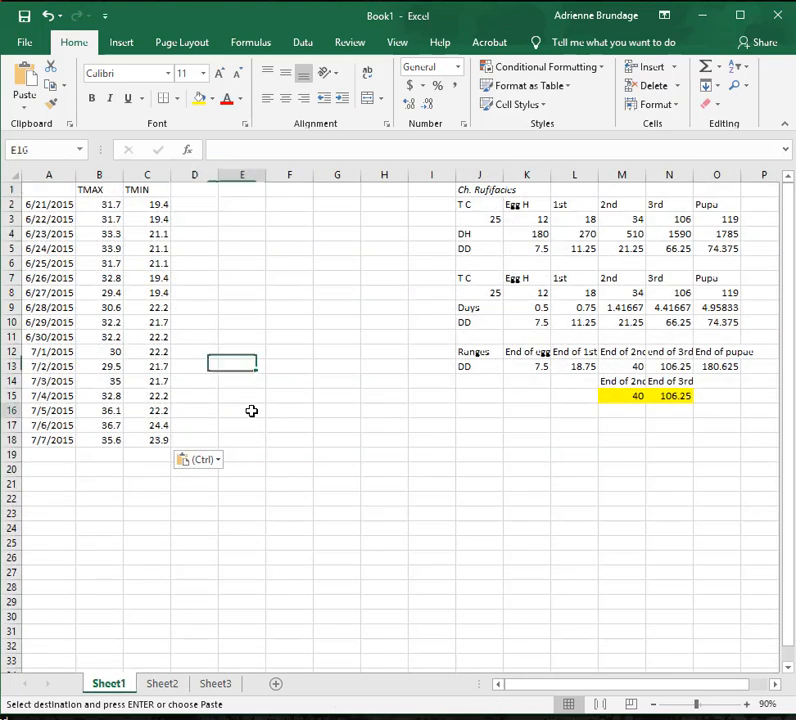
pyautogui.click(196, 203)
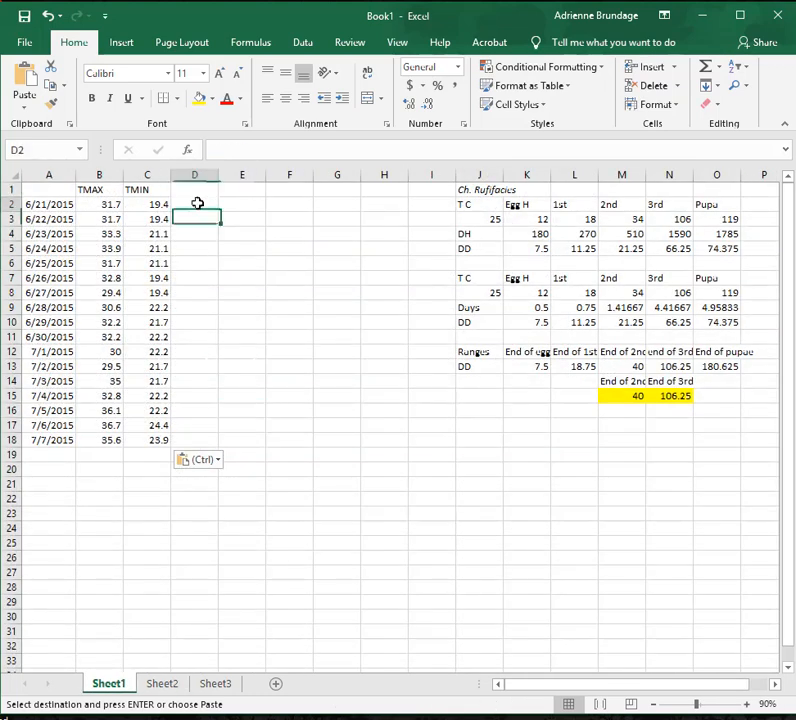
pyautogui.click(95, 189)
pyautogui.click(155, 190)
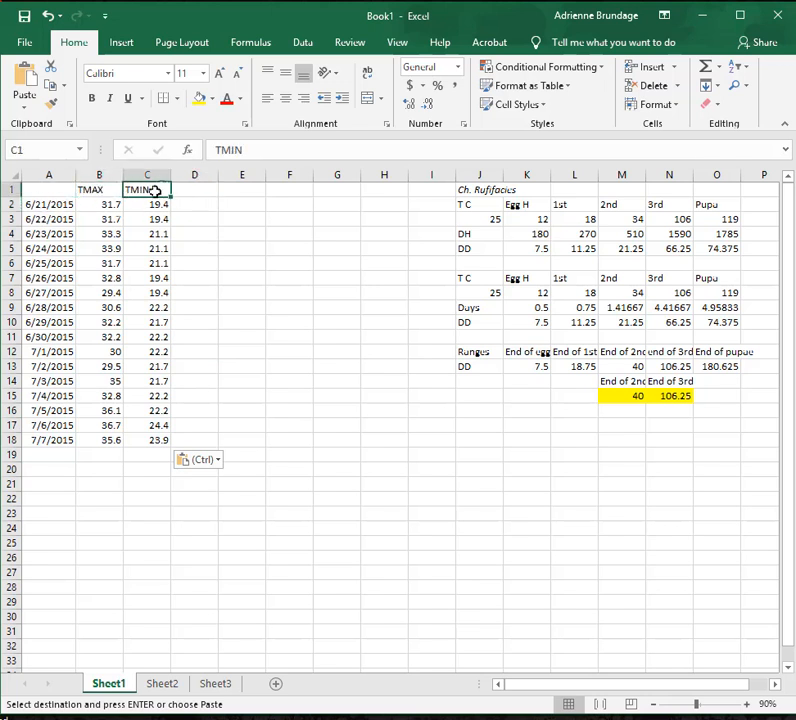
pyautogui.click(37, 206)
pyautogui.click(227, 365)
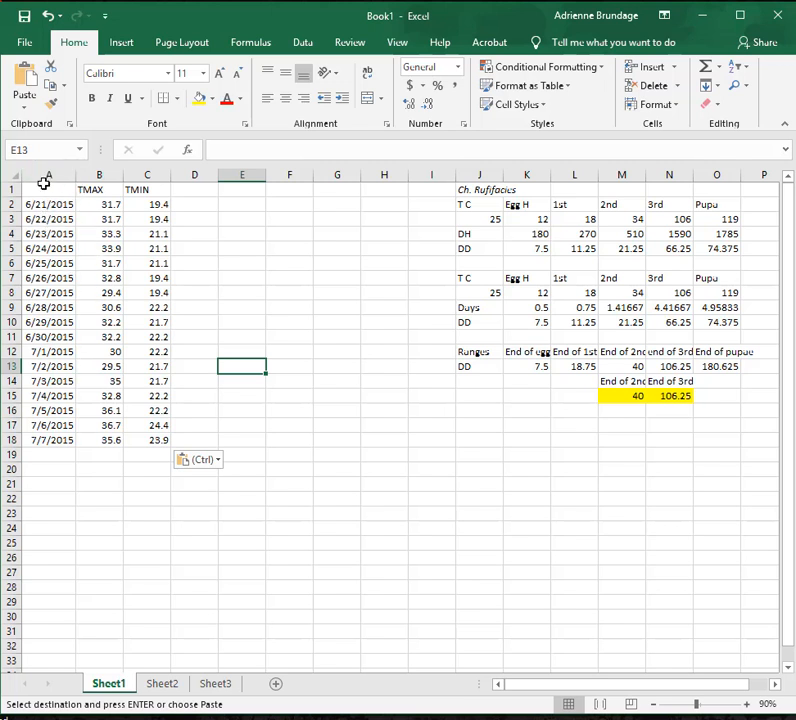
# Sort the dates and temperatures in A2:C18 from newest to oldest.
pyautogui.moveTo(53, 208); pyautogui.dragTo(130, 434)
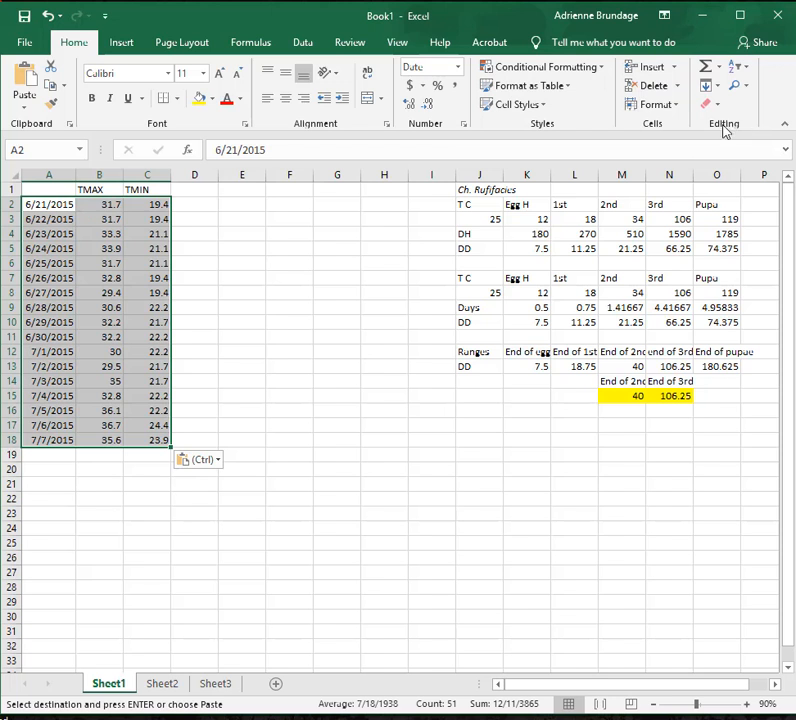
pyautogui.click(744, 71)
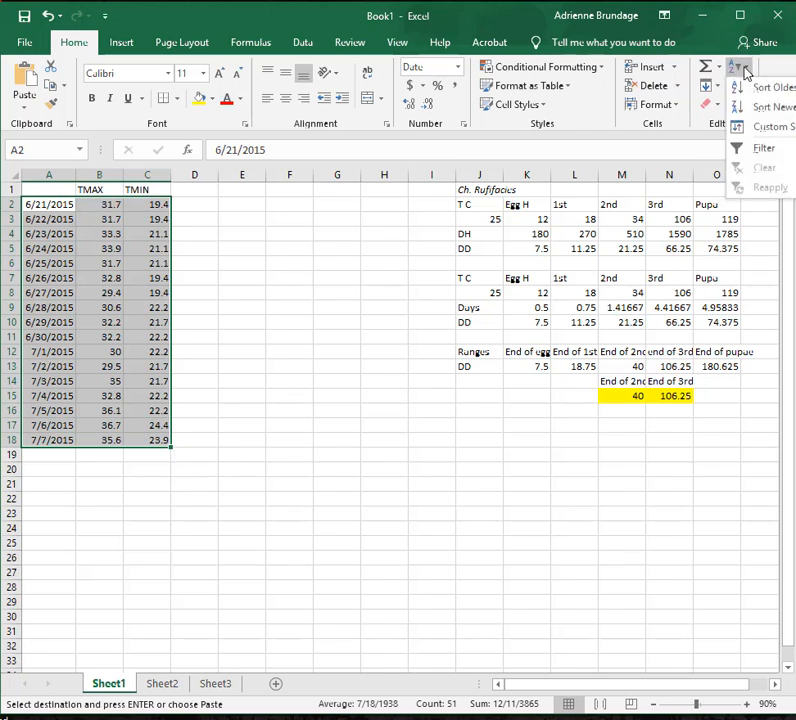
pyautogui.click(712, 134)
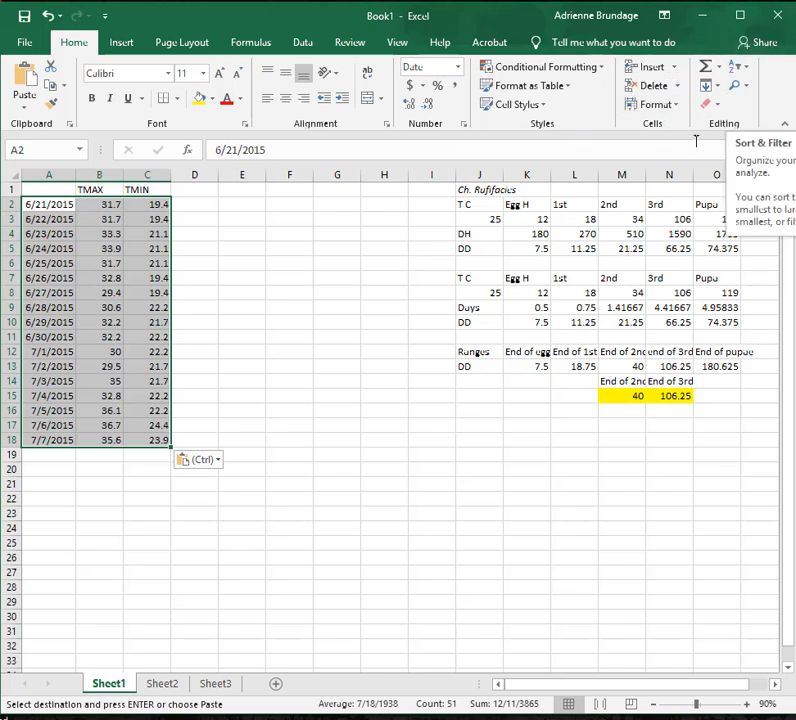
pyautogui.click(741, 67)
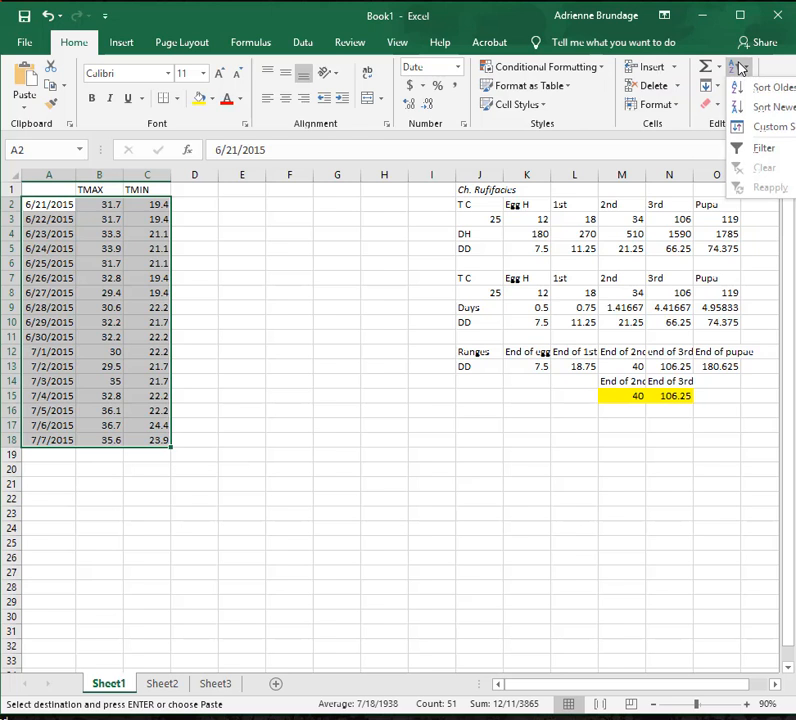
pyautogui.click(791, 106)
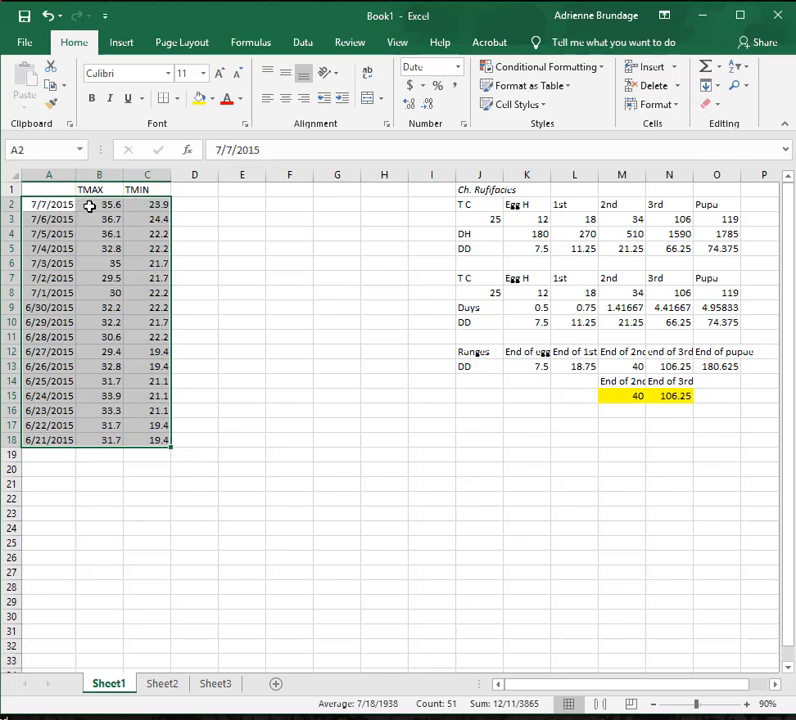
pyautogui.click(226, 273)
# Check the reordered dates and temperatures on Sheet1, and compare the 7/5/2015 record with its row on Sheet2.
pyautogui.click(55, 218)
pyautogui.click(63, 201)
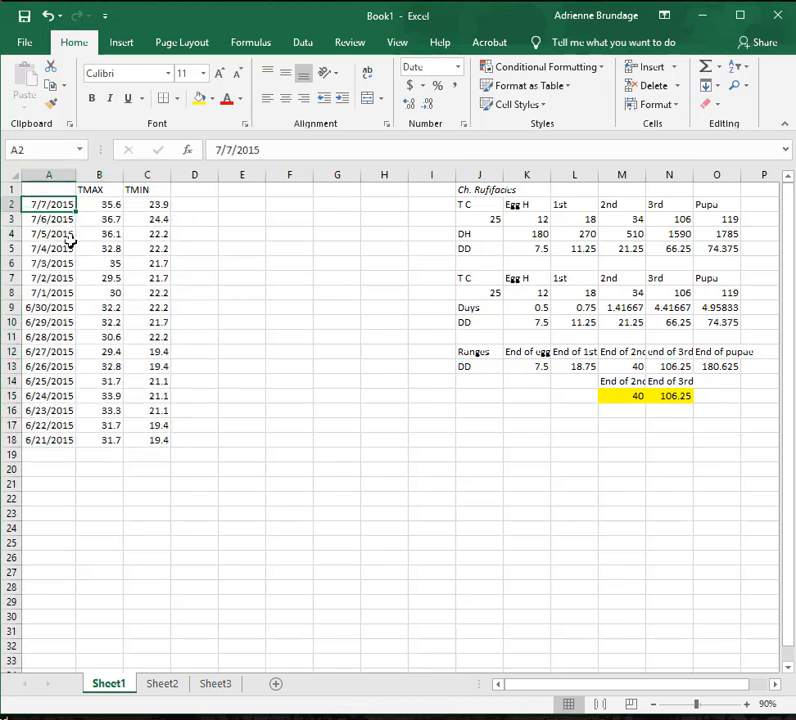
pyautogui.click(62, 248)
pyautogui.click(150, 248)
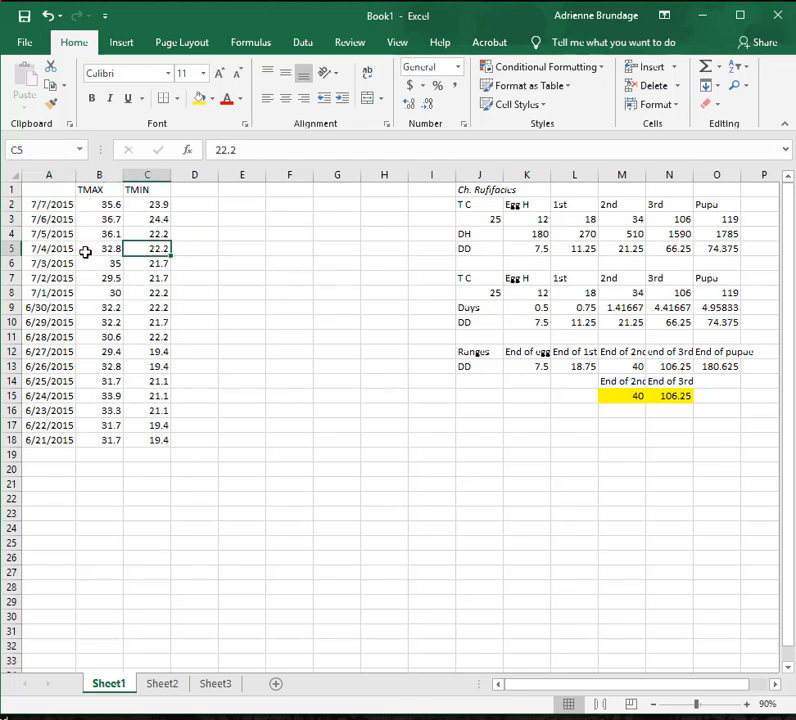
pyautogui.click(56, 234)
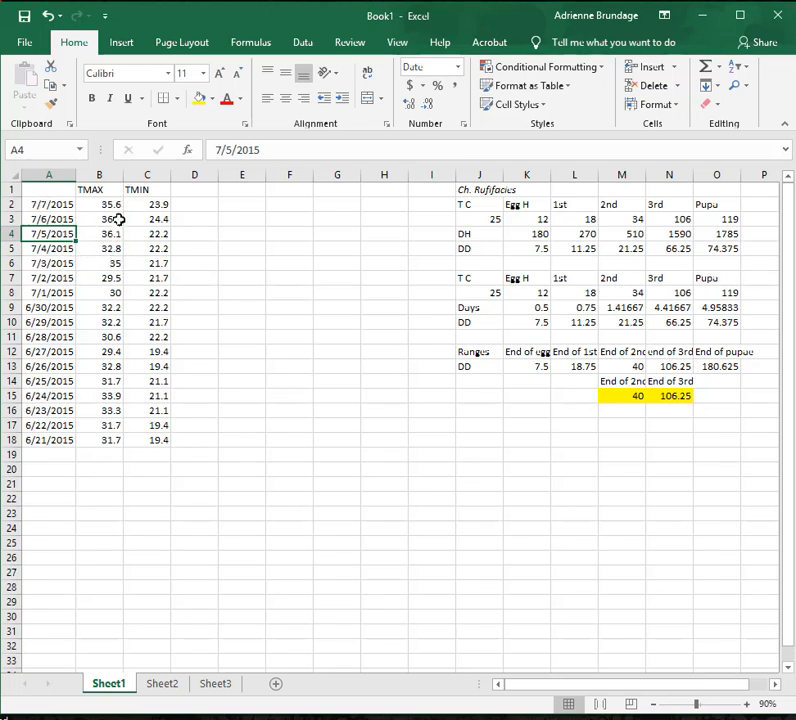
pyautogui.click(170, 689)
pyautogui.click(40, 290)
pyautogui.click(57, 439)
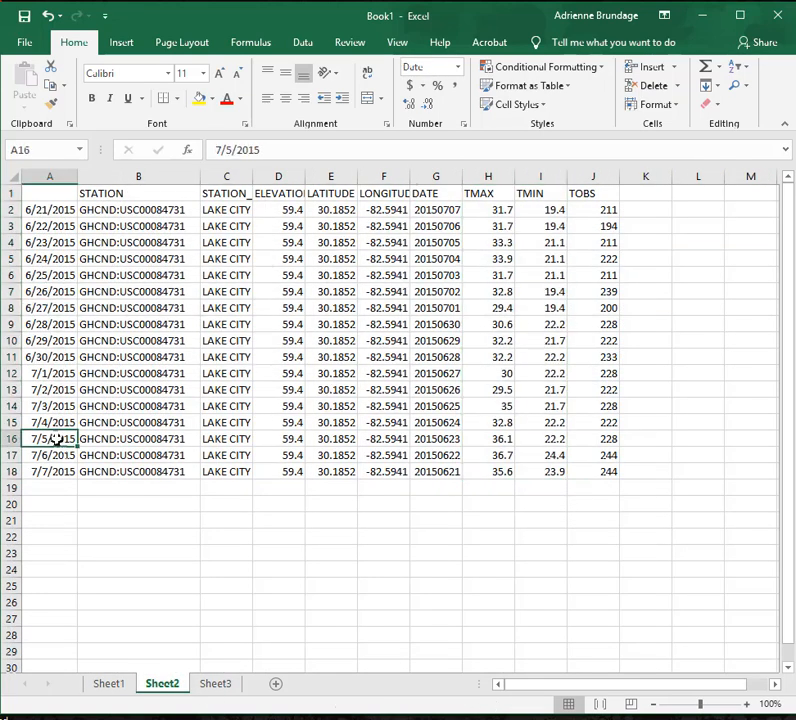
# Compare the 7/5/2015 record on Sheet2 with the dates and temperatures listed on Sheet1.
pyautogui.click(15, 444)
pyautogui.click(115, 688)
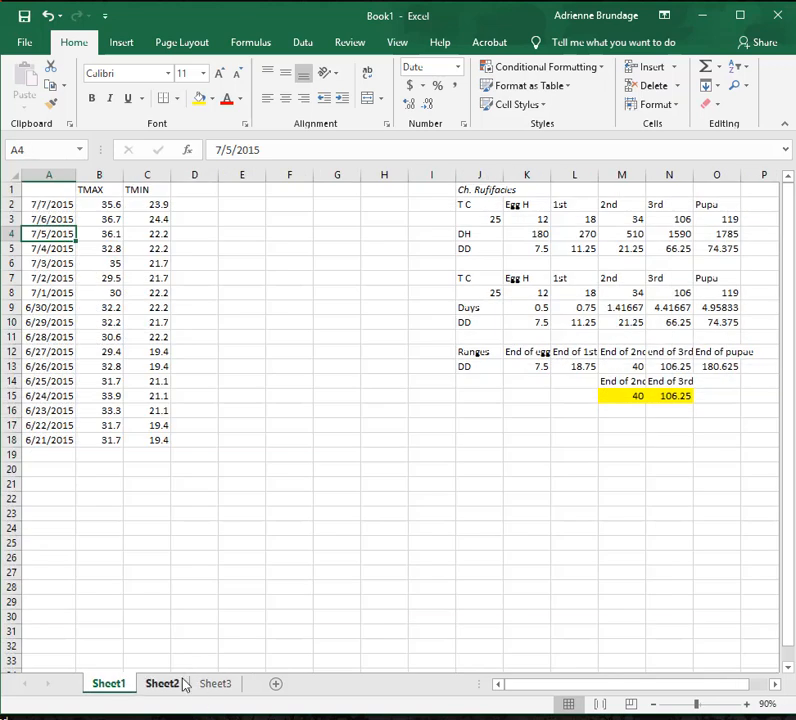
pyautogui.click(150, 292)
pyautogui.click(98, 217)
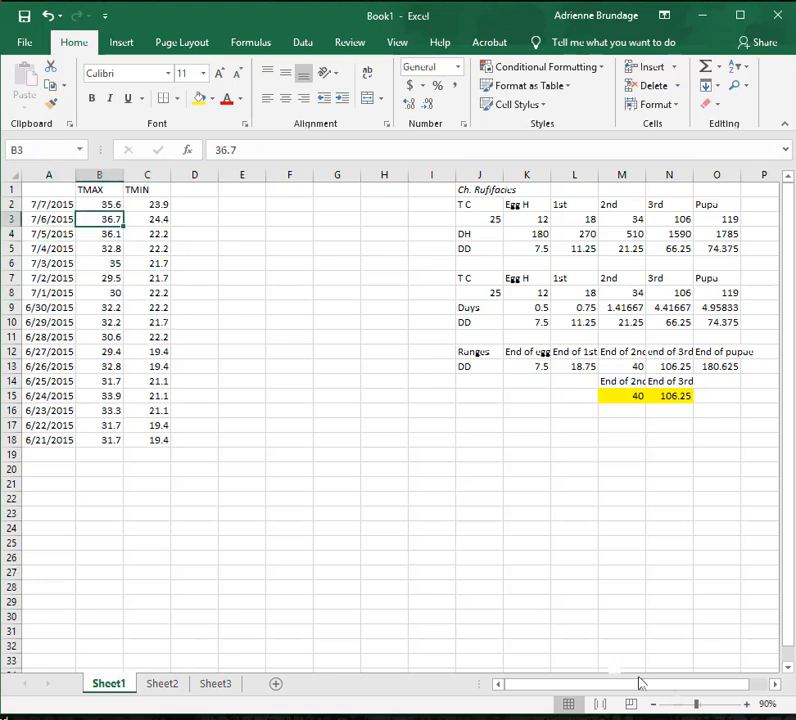
# Enter the heading "DD" in D1 of Sheet1, beside the TMIN column.
pyautogui.click(748, 704)
pyautogui.click(748, 704)
pyautogui.click(748, 704)
pyautogui.click(748, 704)
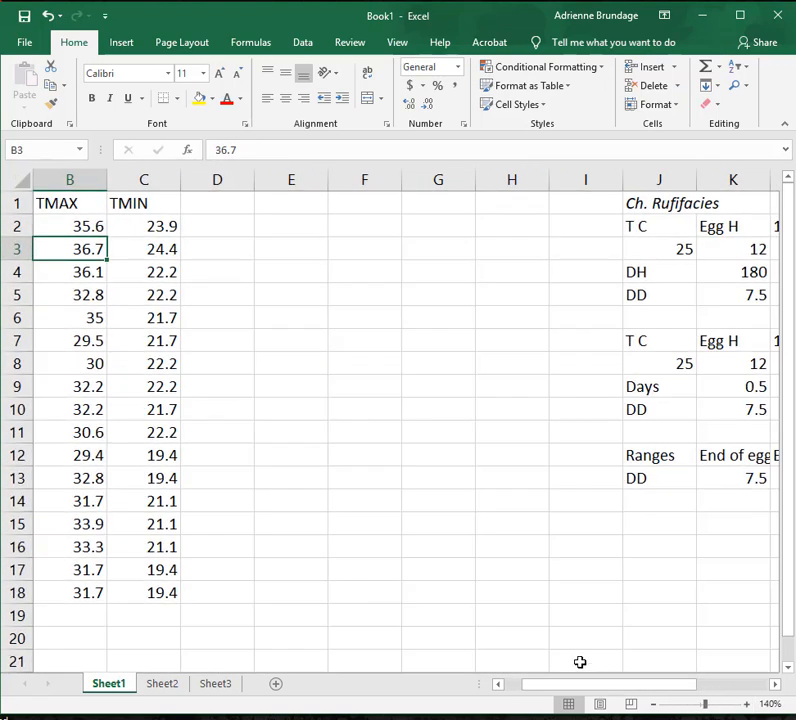
pyautogui.moveTo(603, 687); pyautogui.dragTo(492, 684)
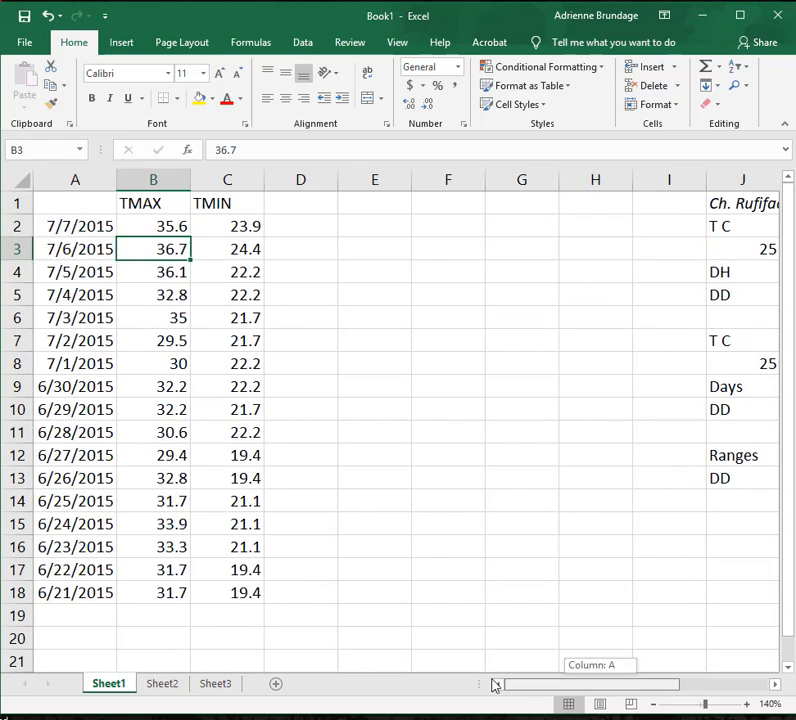
pyautogui.click(133, 272)
pyautogui.click(308, 230)
pyautogui.click(305, 206)
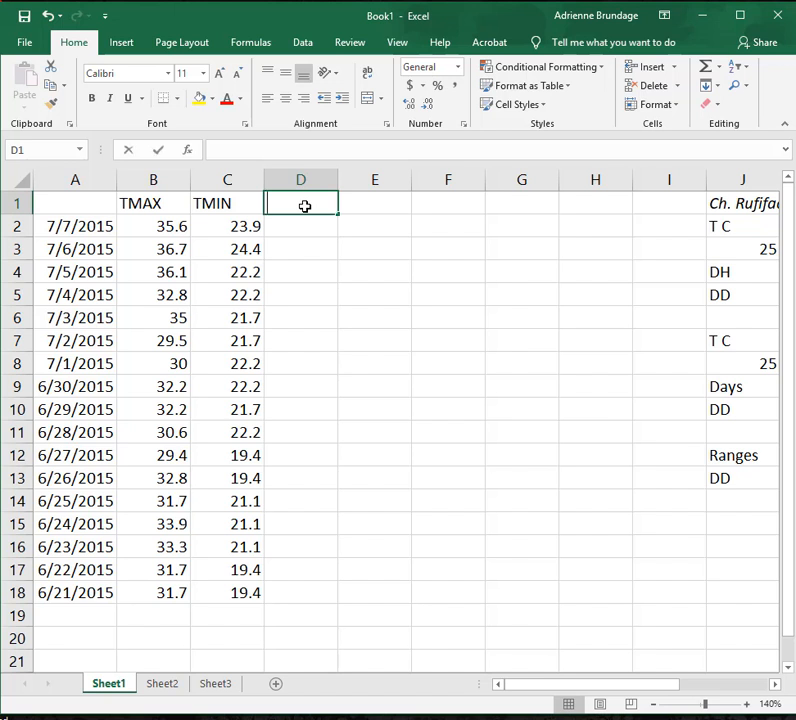
pyautogui.write('DD')
pyautogui.press('Return')
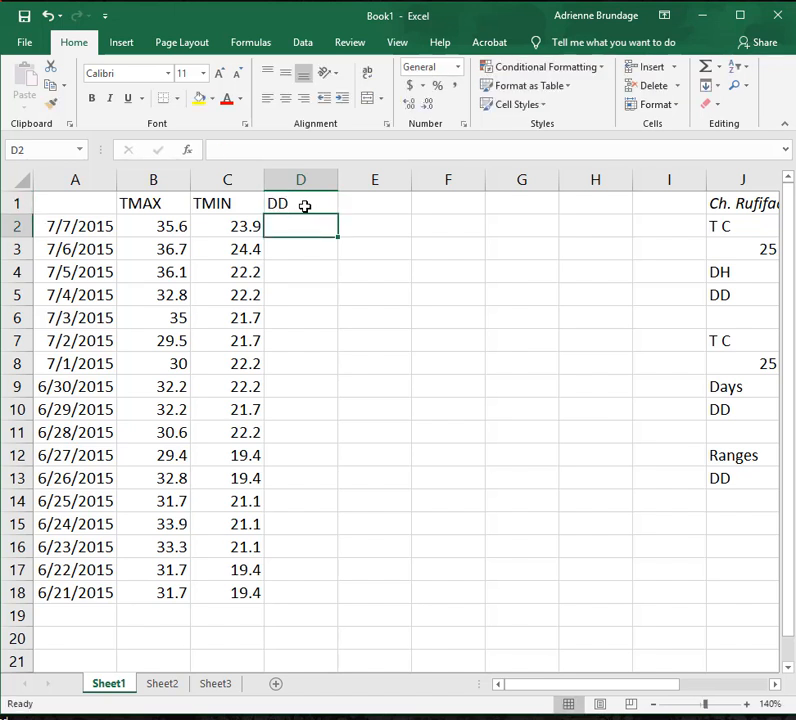
# Replace the heading in D1 with "Ave T".
pyautogui.click(305, 206)
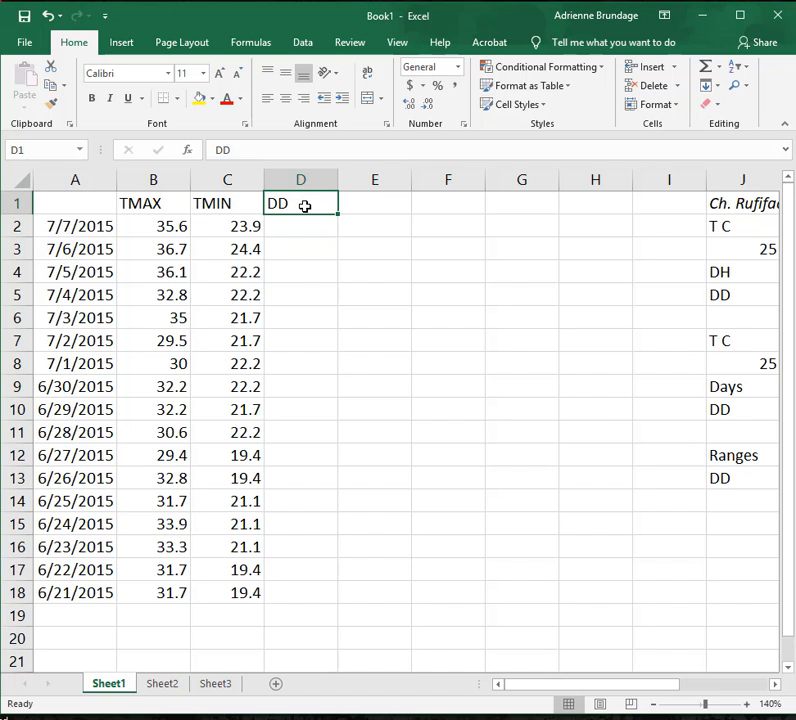
pyautogui.press('BackSpace')
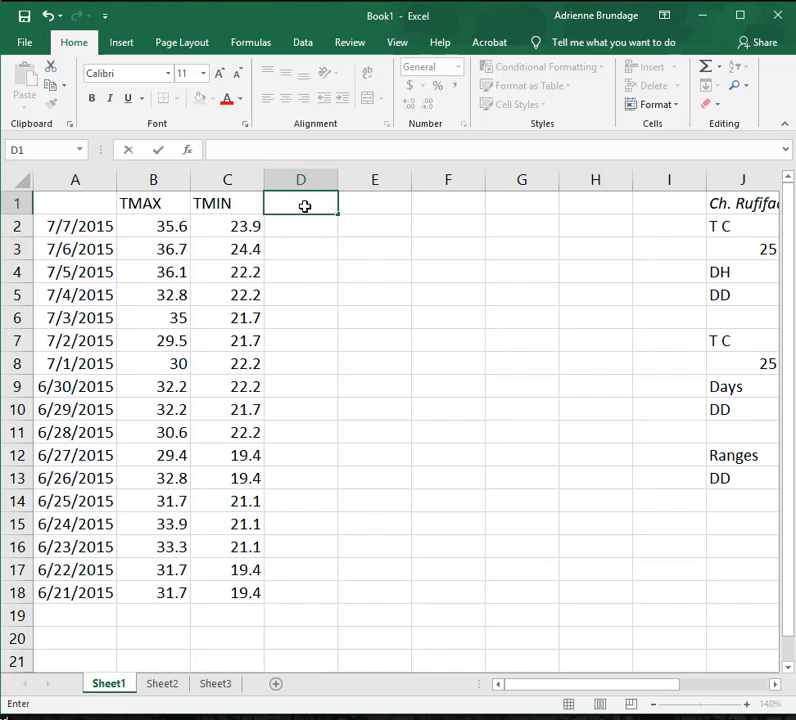
pyautogui.write('Ave T')
pyautogui.press('Return')
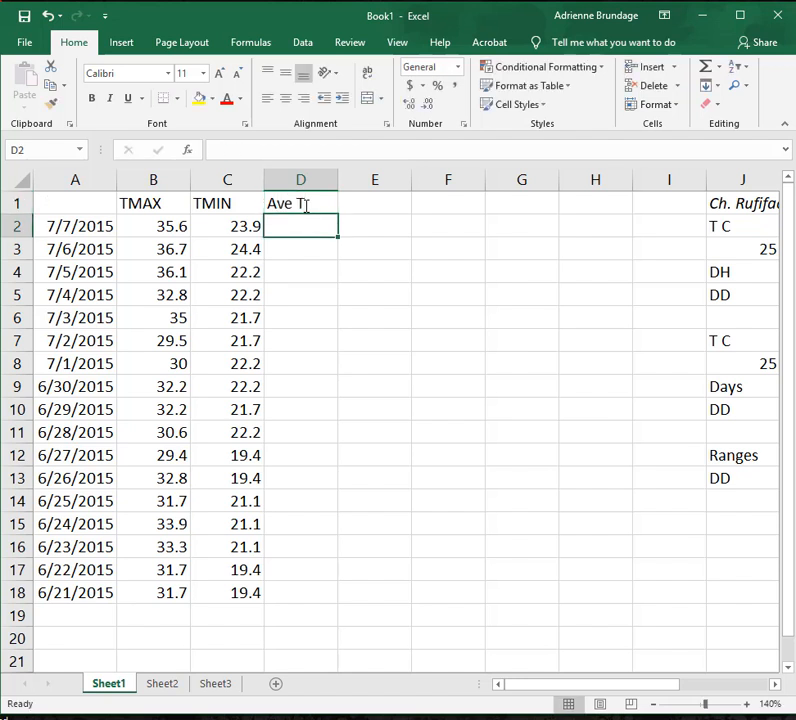
# Calculate the 7/7/2015 average temperature in D2 with the formula =AVERAGE(B2:C2).
pyautogui.write('=')
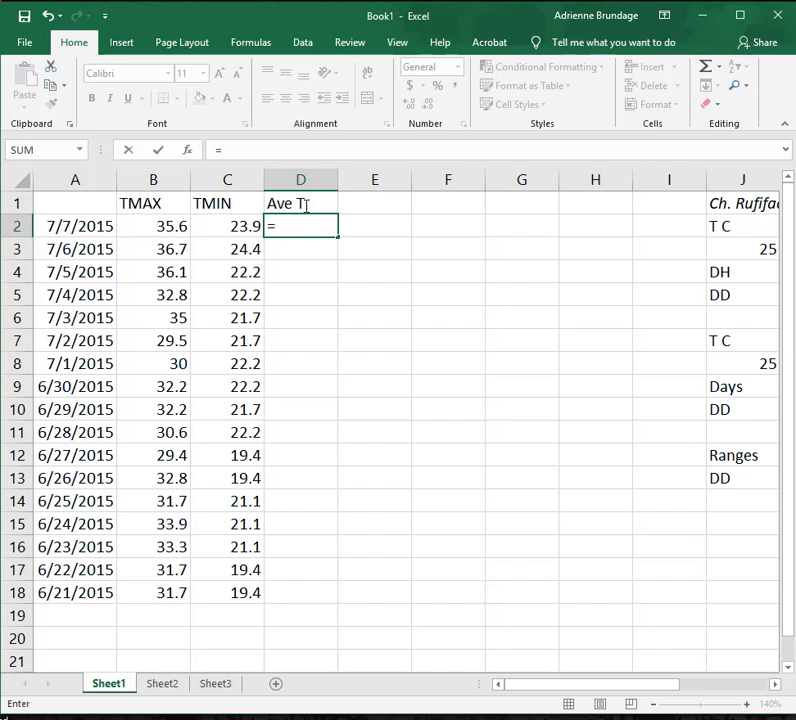
pyautogui.write('A')
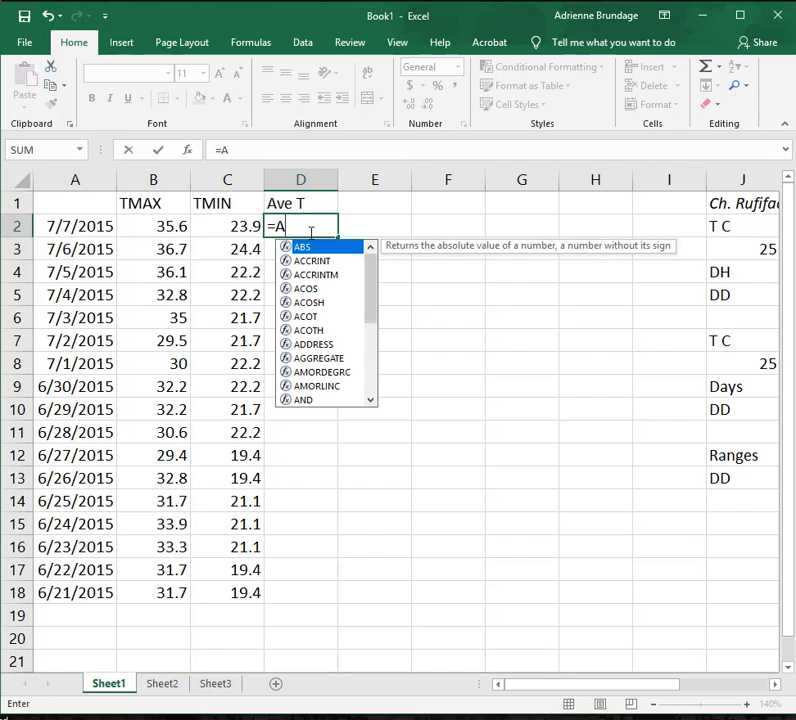
pyautogui.scroll(-5, 365, 300)
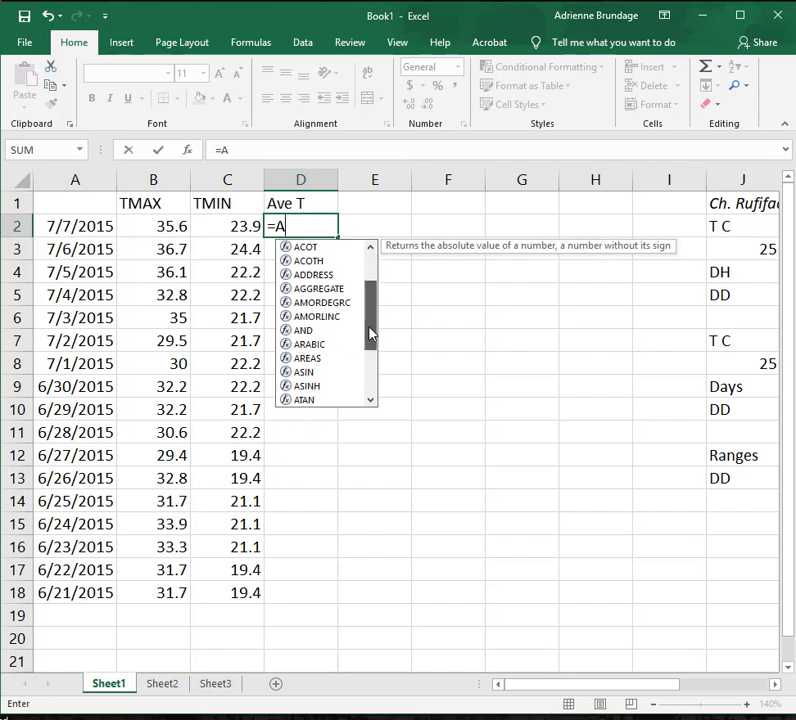
pyautogui.moveTo(368, 390); pyautogui.dragTo(368, 270)
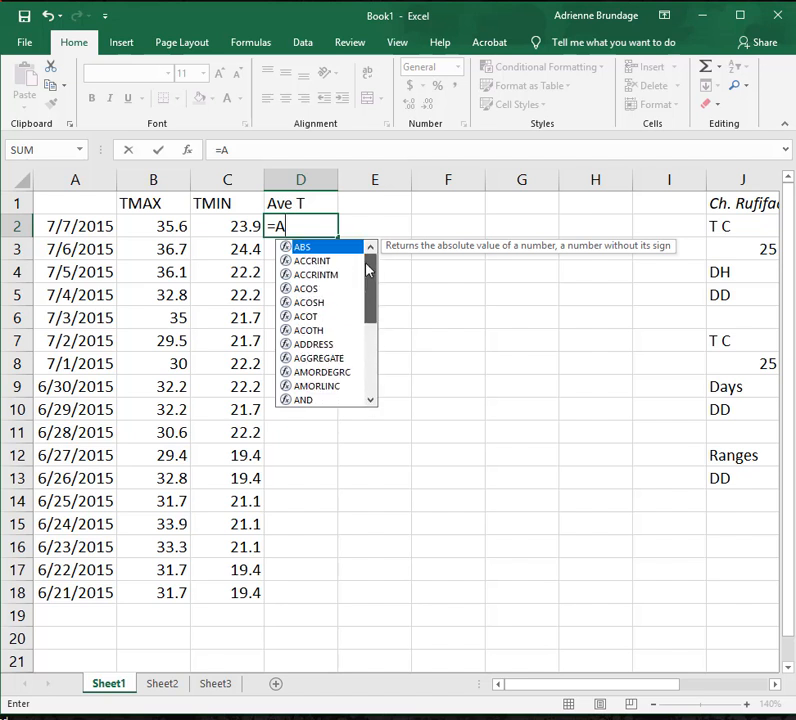
pyautogui.write('verage')
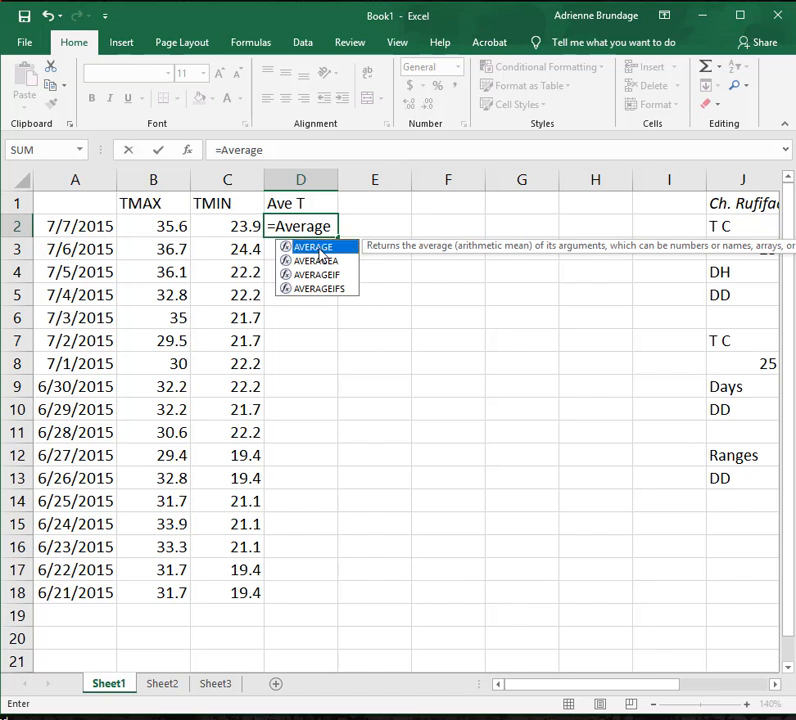
pyautogui.click(331, 227)
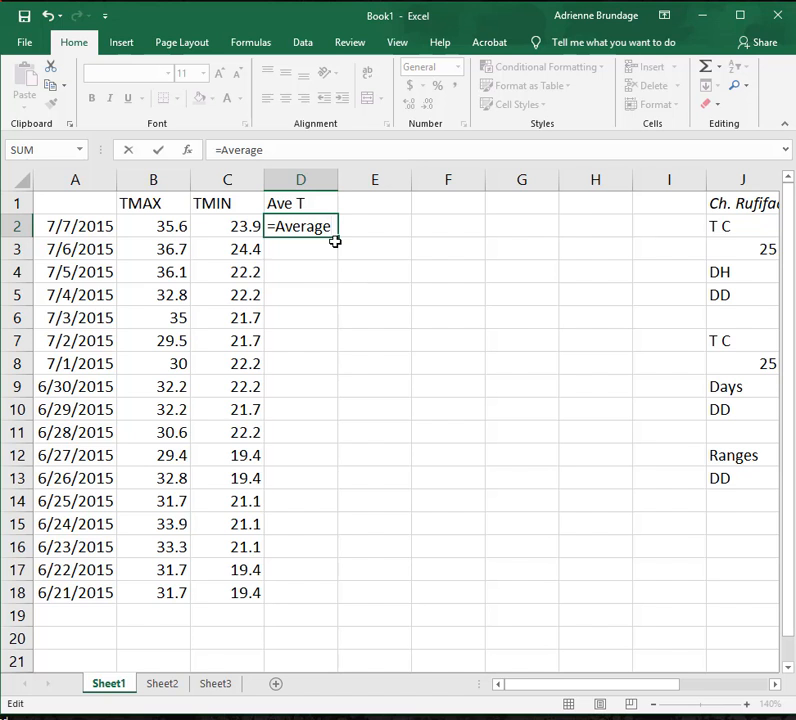
pyautogui.write('(')
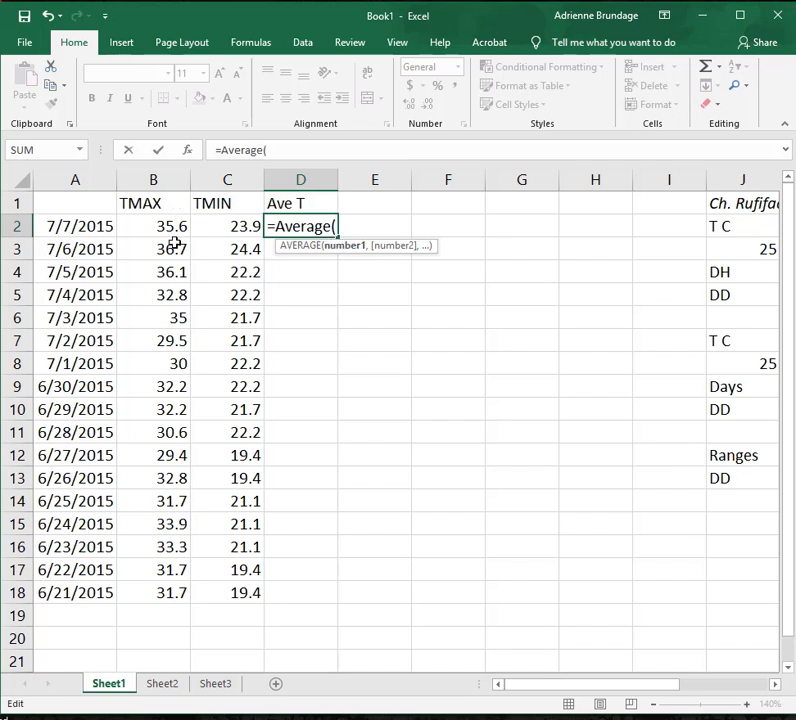
pyautogui.moveTo(171, 231); pyautogui.dragTo(221, 215)
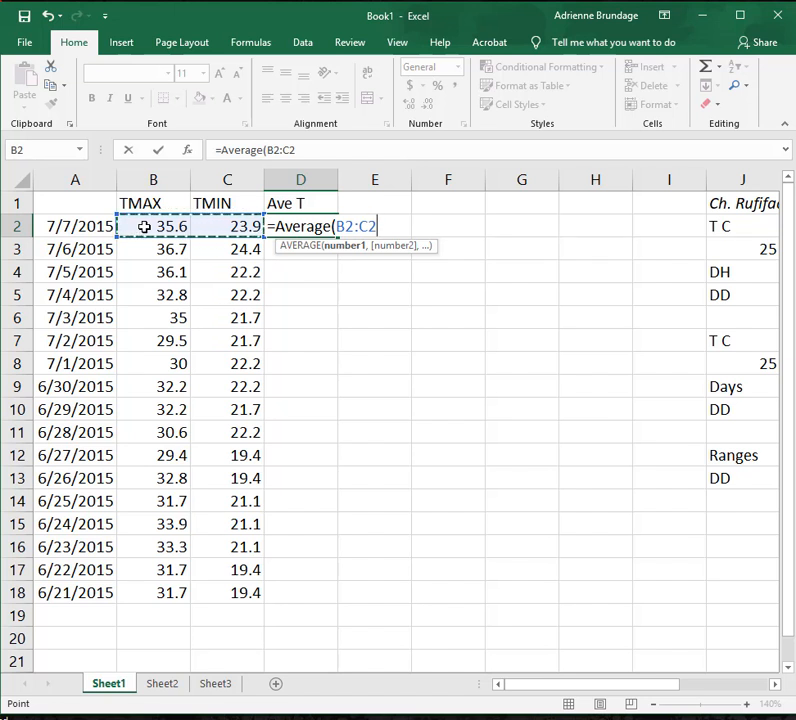
pyautogui.write(')')
pyautogui.press('Return')
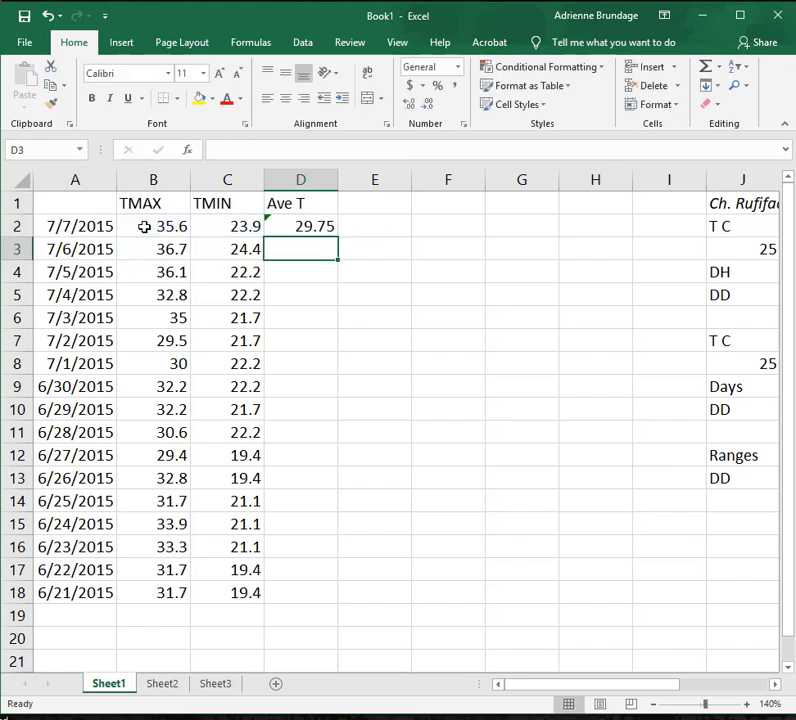
# Inspect the average formula in D2 against the TMAX and TMIN values in row 2.
pyautogui.click(297, 228)
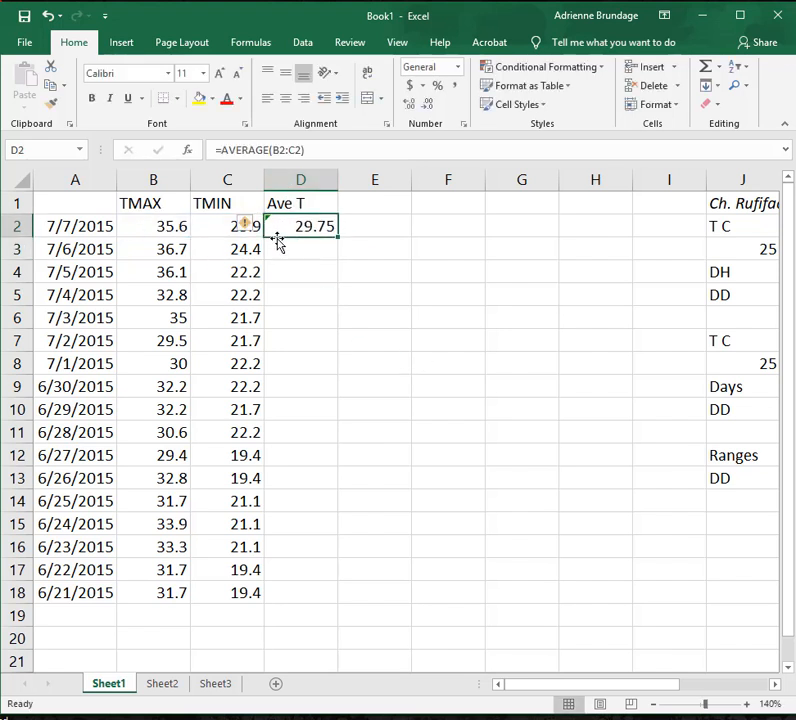
pyautogui.click(208, 226)
pyautogui.click(290, 225)
pyautogui.click(220, 227)
pyautogui.click(293, 227)
# Switch to Calculator, work out (35.6 + 23.9) ÷ 2 to verify the average in D2, and close it.
pyautogui.click(740, 718)
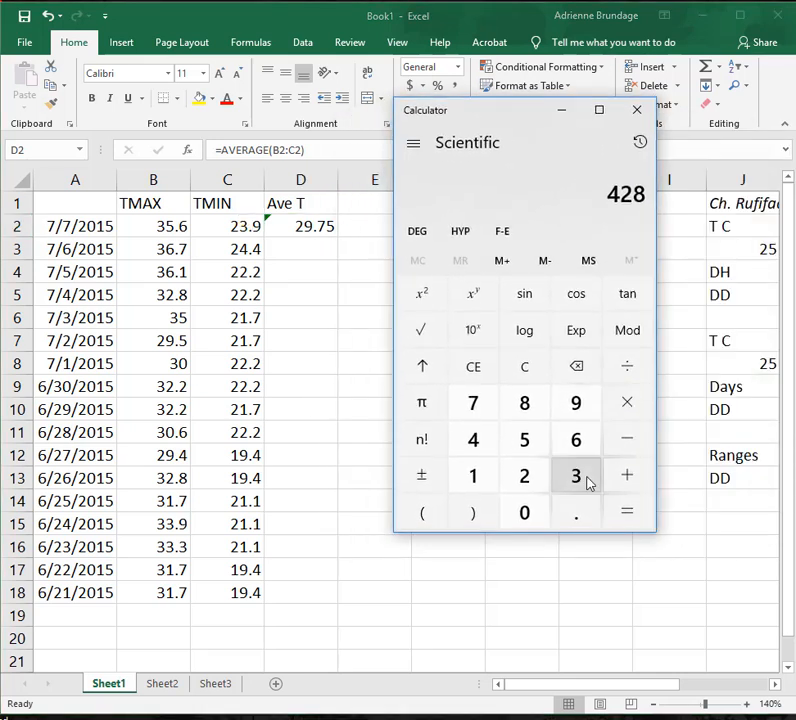
pyautogui.click(575, 480)
pyautogui.click(521, 441)
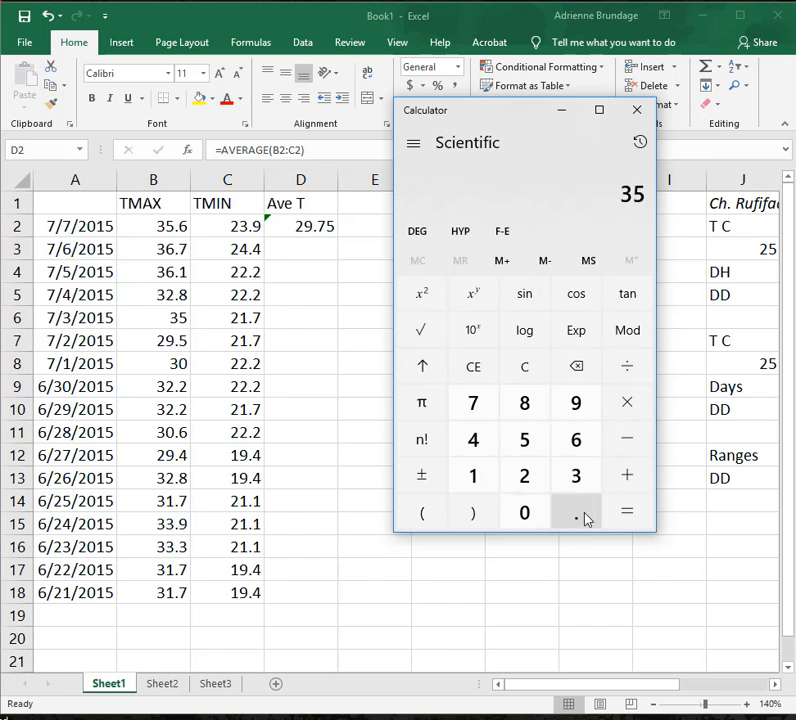
pyautogui.click(580, 515)
pyautogui.click(580, 438)
pyautogui.click(627, 478)
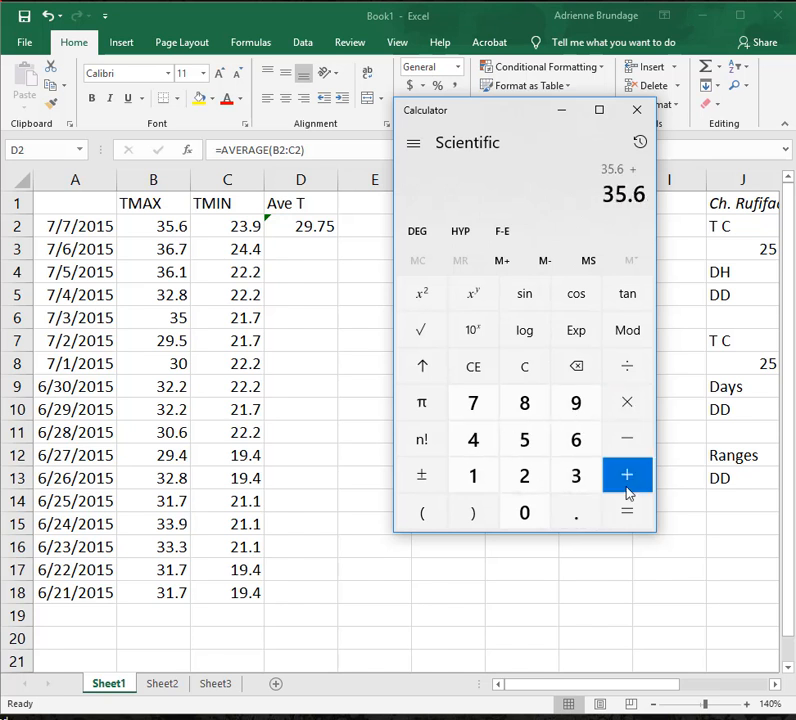
pyautogui.click(540, 478)
pyautogui.click(575, 476)
pyautogui.click(576, 513)
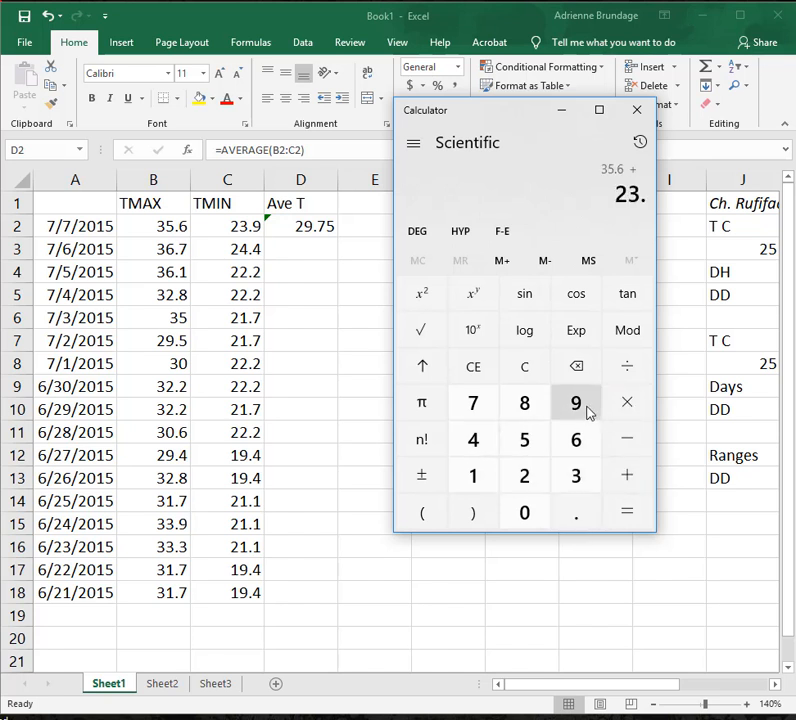
pyautogui.click(576, 402)
pyautogui.click(632, 515)
pyautogui.click(628, 368)
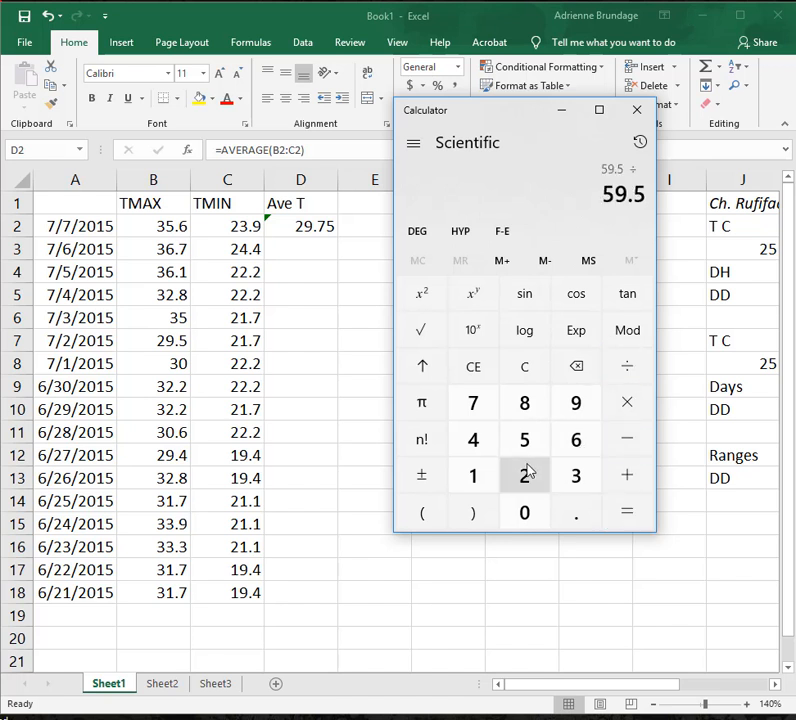
pyautogui.click(526, 475)
pyautogui.click(628, 516)
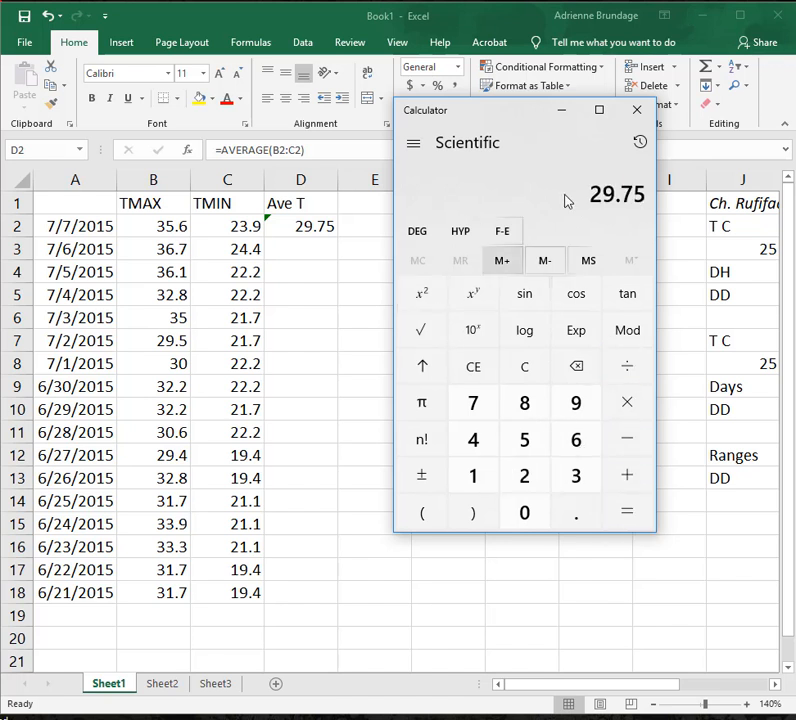
pyautogui.click(638, 122)
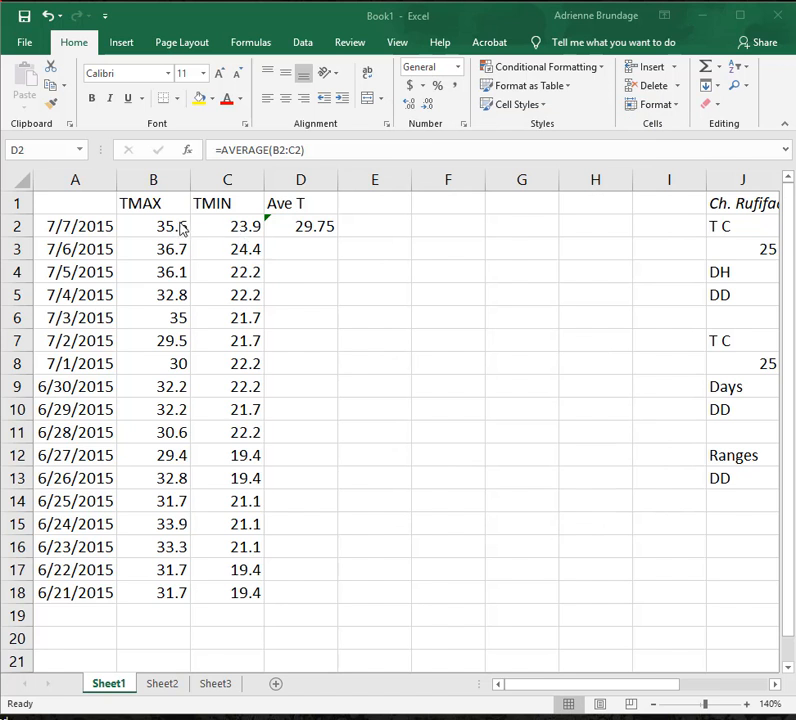
# Fill the average formula from D2 down through D18, covering every date.
pyautogui.click(301, 229)
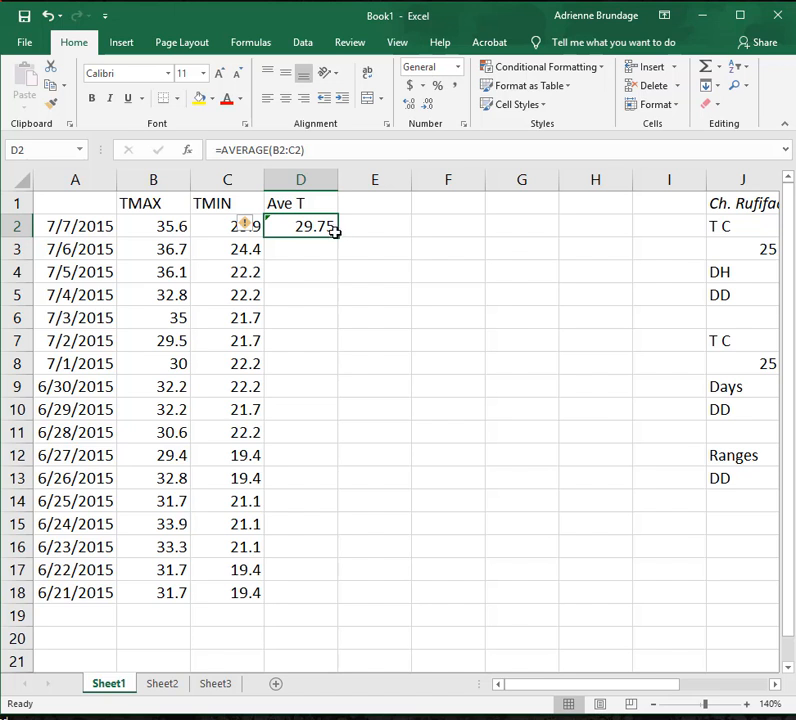
pyautogui.moveTo(338, 239); pyautogui.dragTo(338, 239)
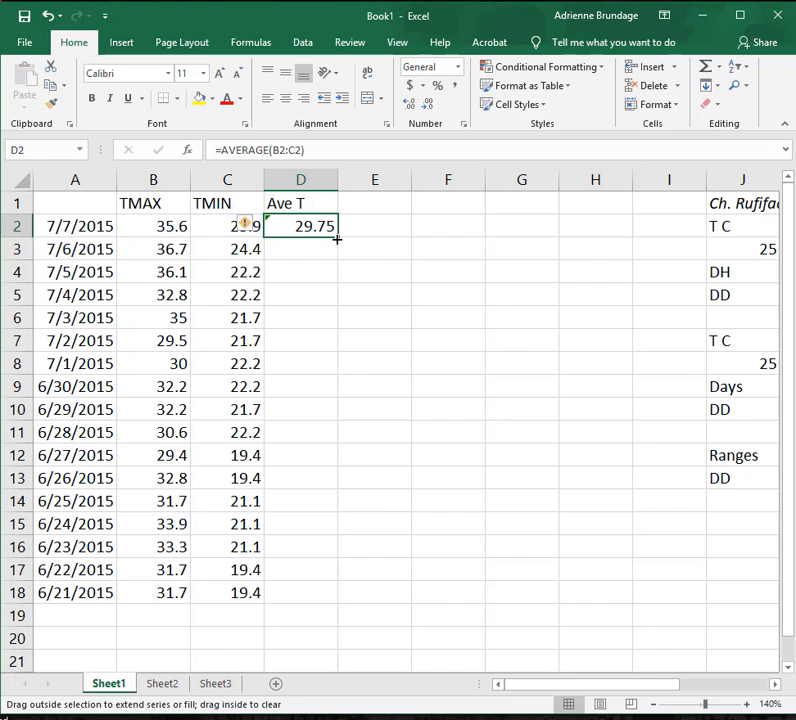
pyautogui.moveTo(338, 239); pyautogui.dragTo(320, 595)
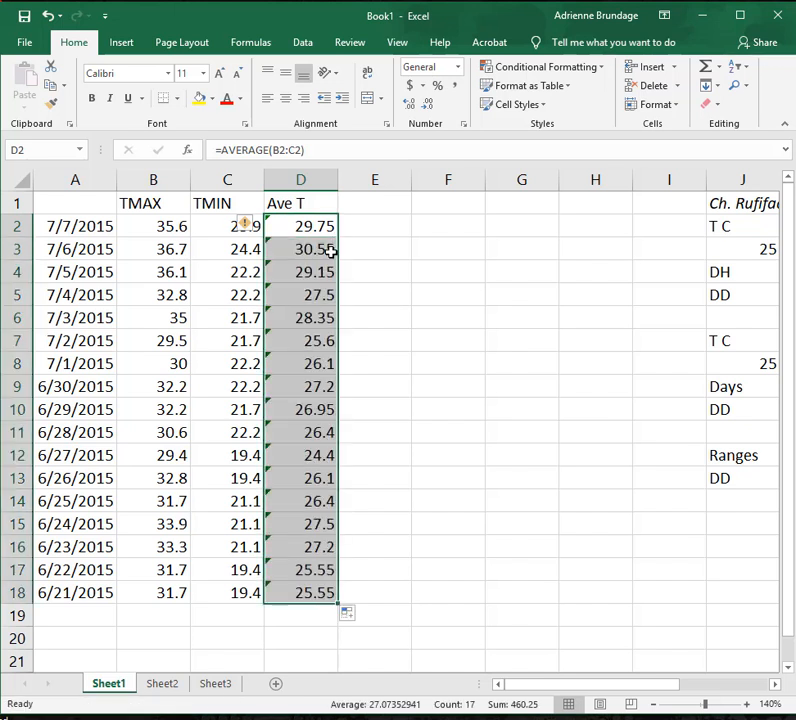
# Check that the filled formulas in the Ave T column average the TMAX and TMIN cells of their own rows.
pyautogui.click(330, 251)
pyautogui.press('Down')
pyautogui.press('Down')
pyautogui.press('Down')
pyautogui.press('Down')
pyautogui.press('Down')
pyautogui.press('Down')
pyautogui.press('Down')
pyautogui.press('Down')
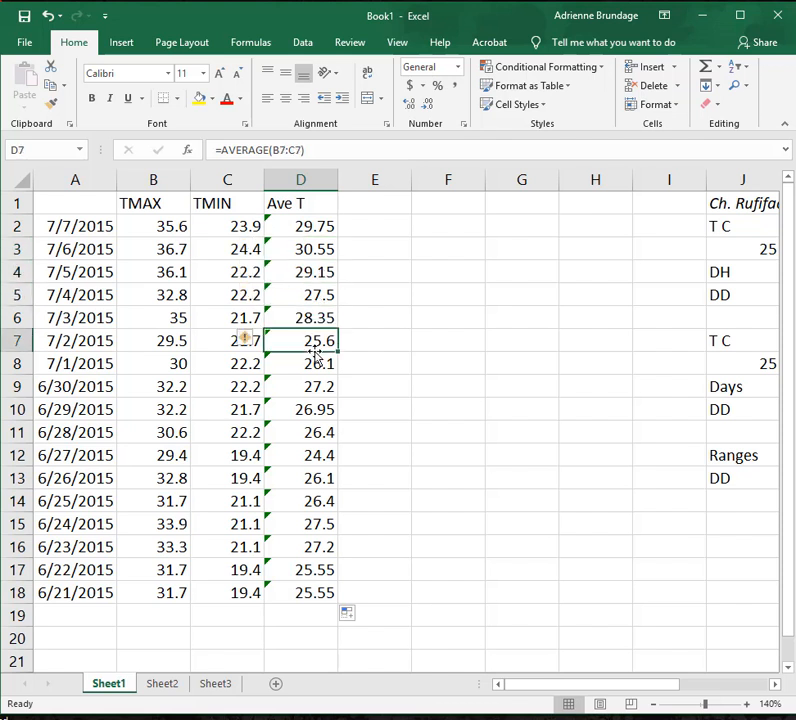
pyautogui.click(320, 486)
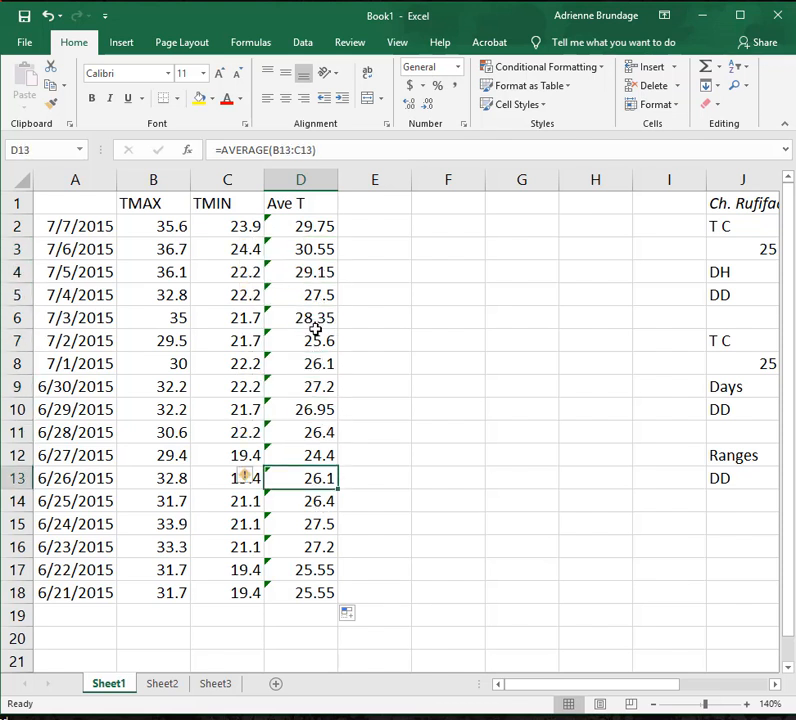
pyautogui.doubleClick(313, 248)
pyautogui.doubleClick(299, 353)
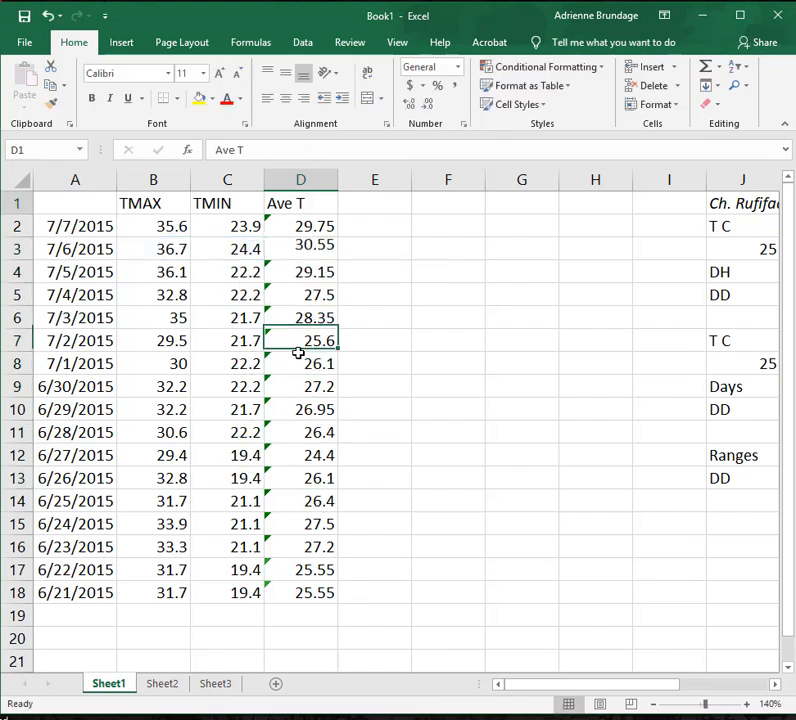
pyautogui.click(307, 340)
pyautogui.doubleClick(307, 340)
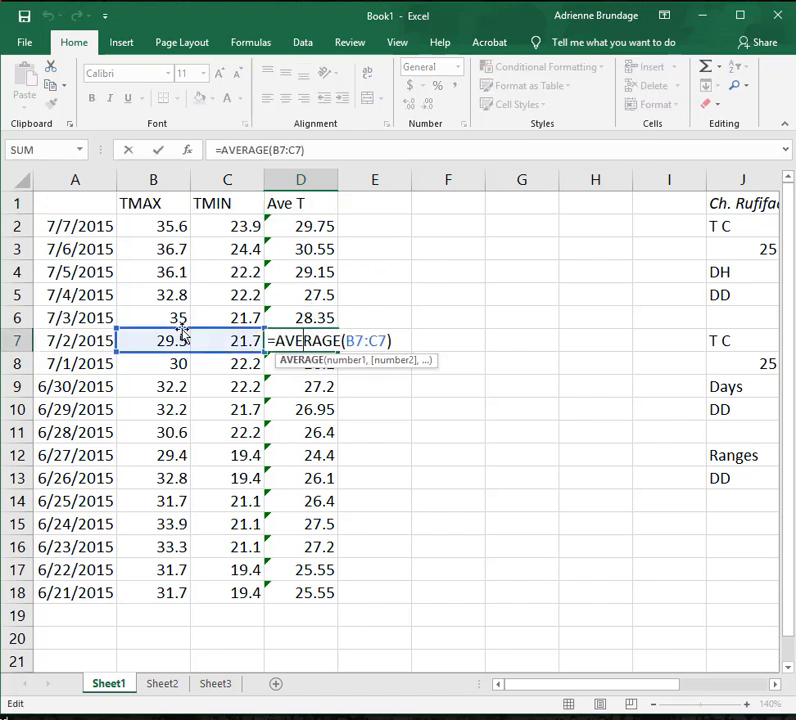
pyautogui.doubleClick(334, 420)
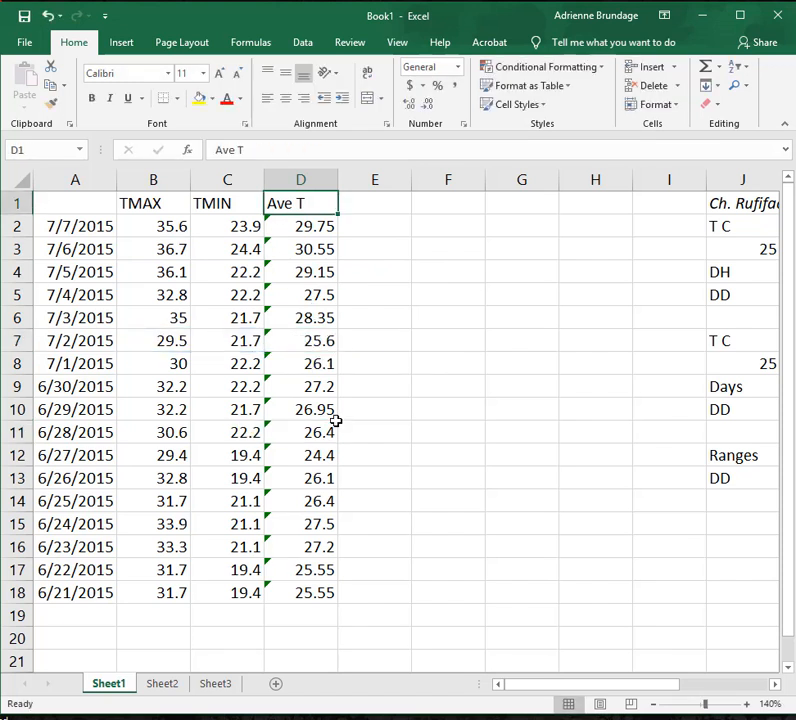
pyautogui.click(531, 321)
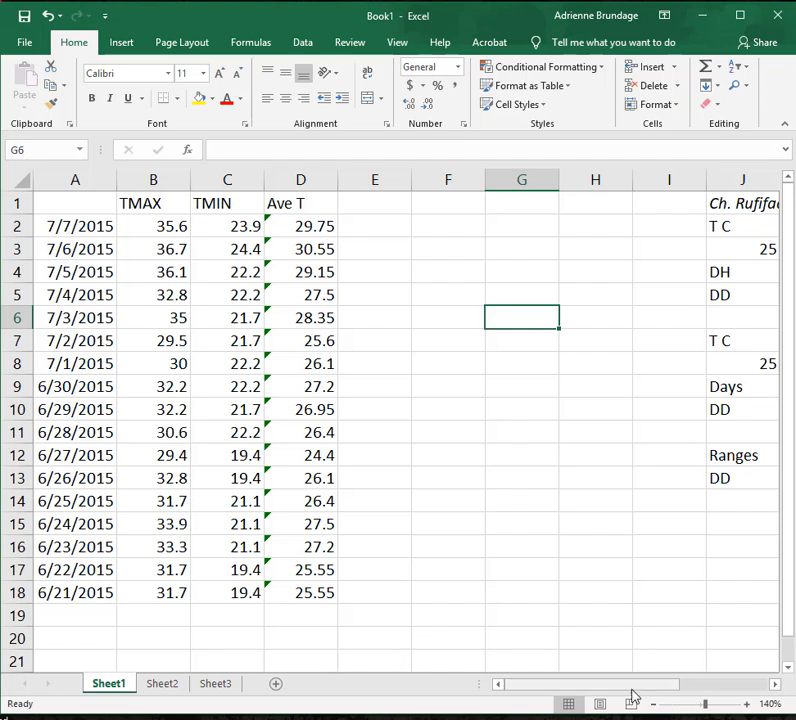
# Enter Thresh: 10 in L1 beside the Ch. Rufifacies heading and check the threshold against the species table in Acrobat Reader.
pyautogui.moveTo(633, 690); pyautogui.dragTo(743, 668)
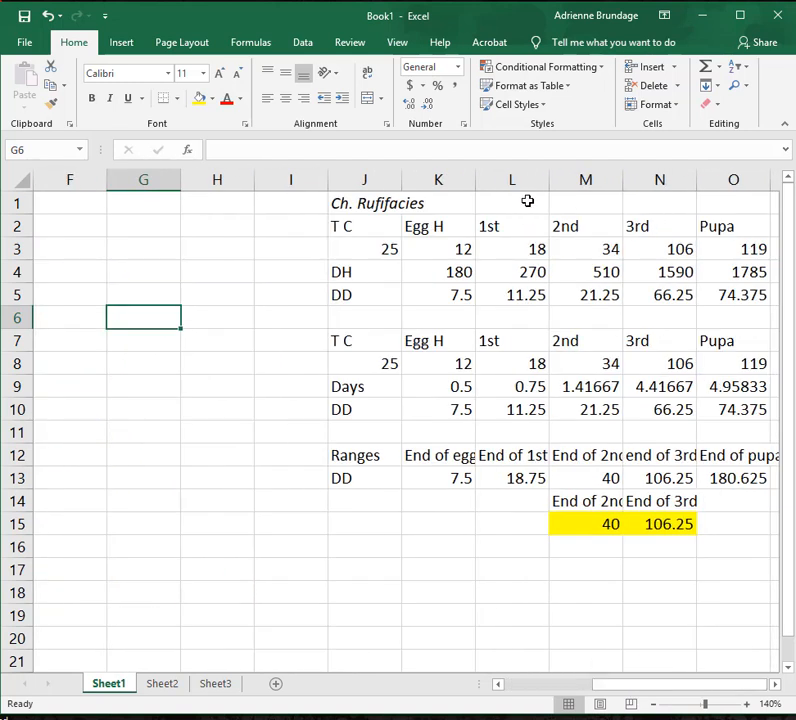
pyautogui.click(528, 201)
pyautogui.write('Thresh')
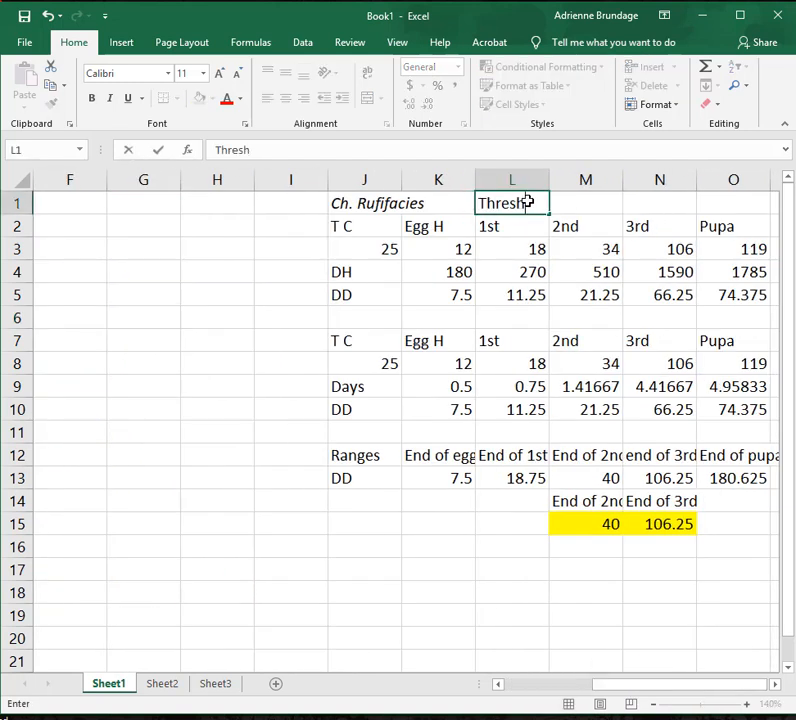
pyautogui.write(': 10')
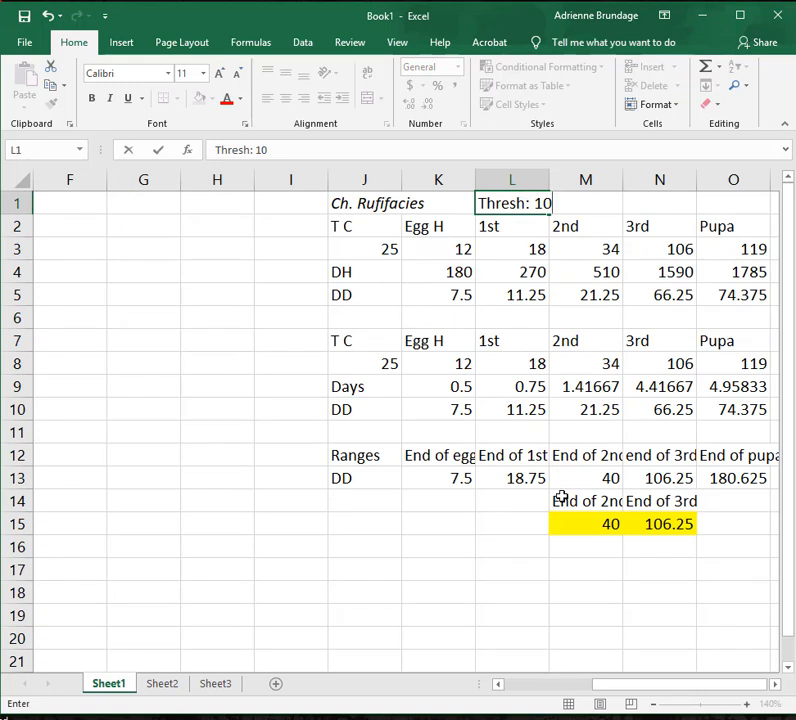
pyautogui.click(467, 566)
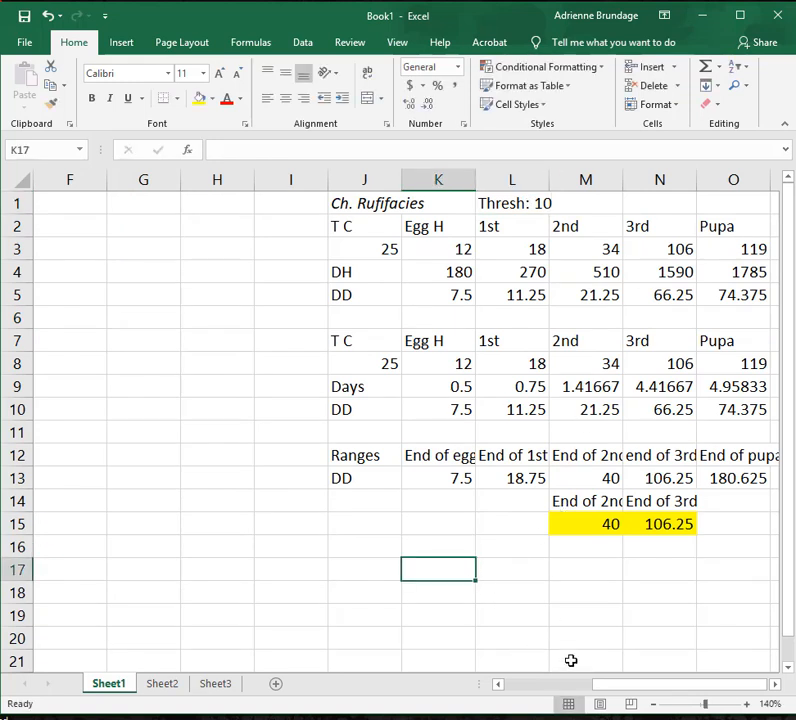
pyautogui.moveTo(795, 16); pyautogui.dragTo(481, 16)
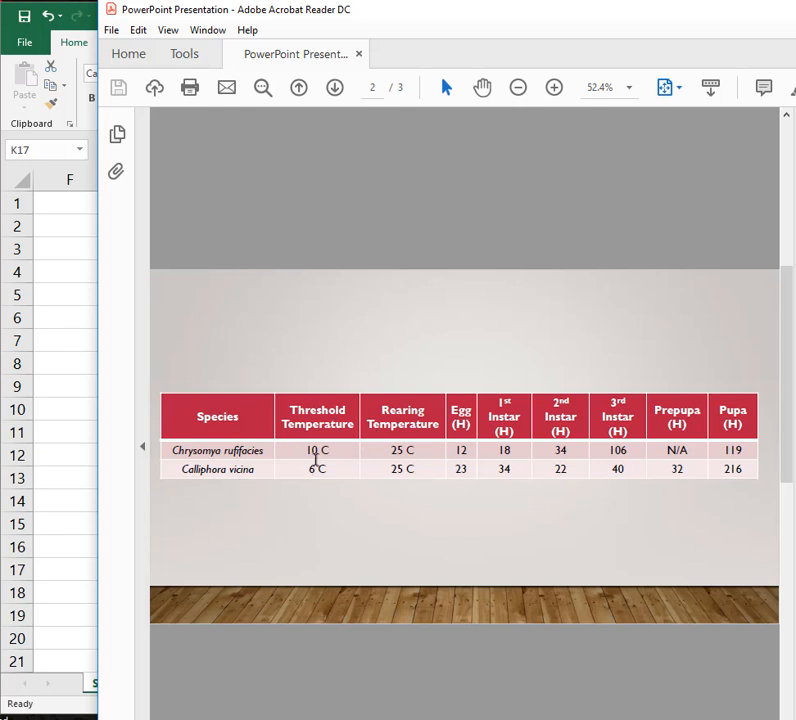
pyautogui.moveTo(431, 17); pyautogui.dragTo(795, 17)
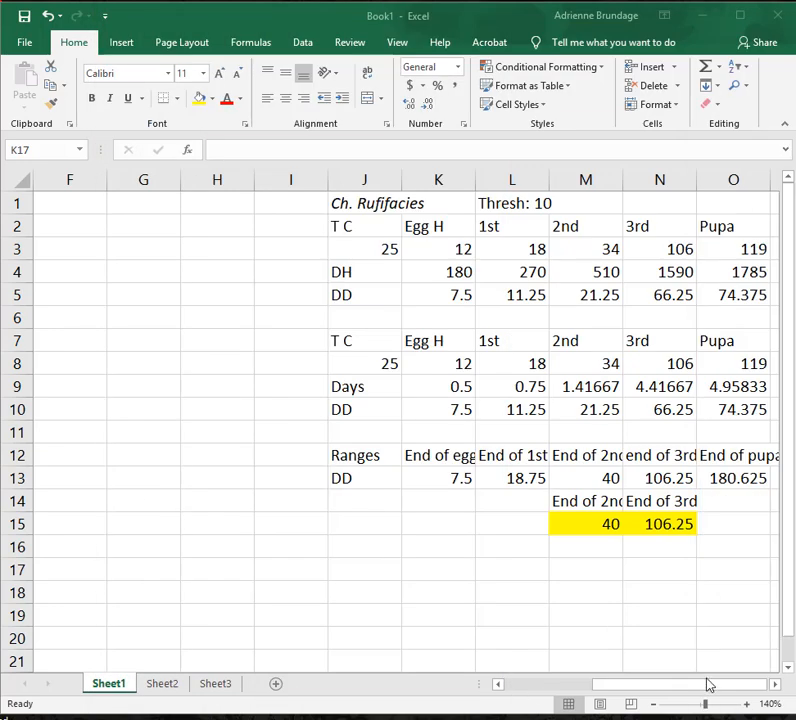
# Try to enter the heading -Thresh in E1 beside the Ave T column.
pyautogui.moveTo(708, 683); pyautogui.dragTo(562, 690)
pyautogui.moveTo(615, 682); pyautogui.dragTo(492, 678)
pyautogui.click(379, 197)
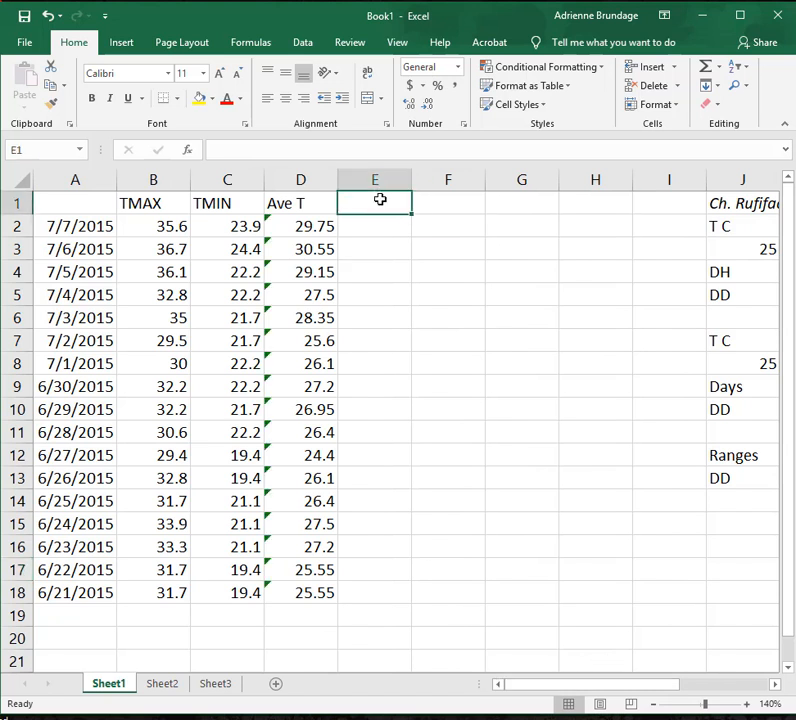
pyautogui.write('-Th')
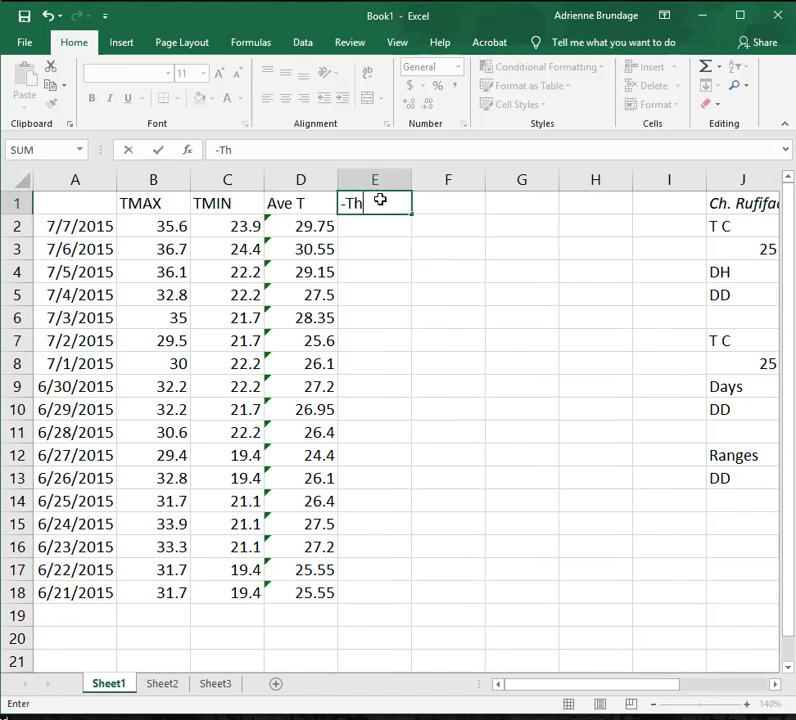
pyautogui.write('reshold')
pyautogui.press('Return')
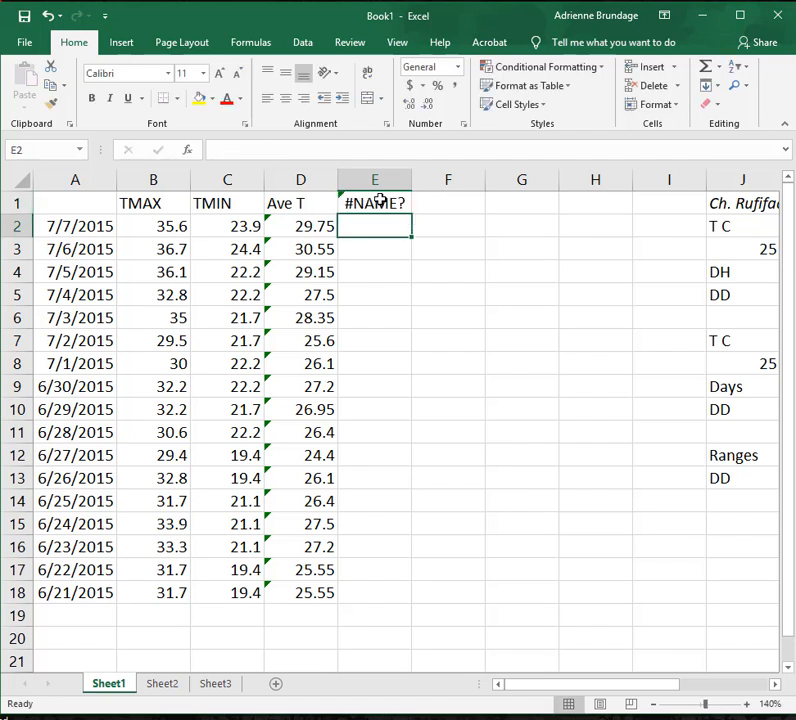
# Replace the content of E1 with the heading Threshold.
pyautogui.click(380, 201)
pyautogui.write('Thre')
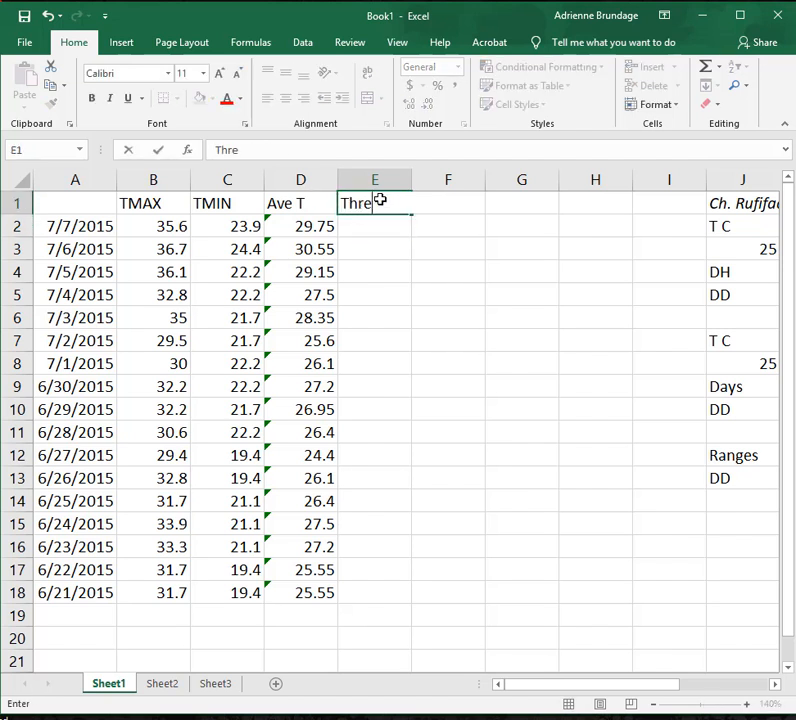
pyautogui.write('shold')
pyautogui.press('Return')
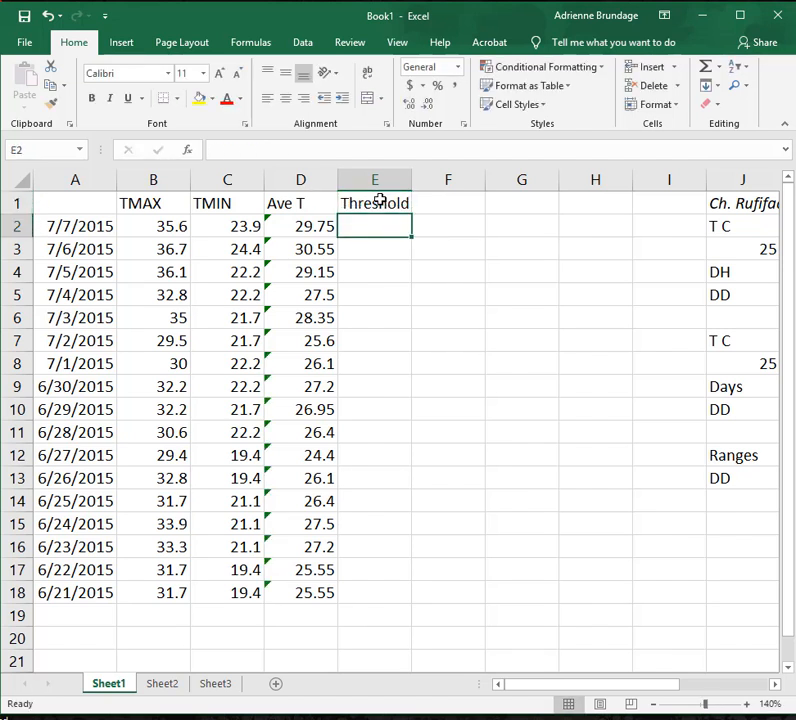
# Subtract the 10-degree threshold from the first daily average by entering =D2-10 in E2.
pyautogui.write('=')
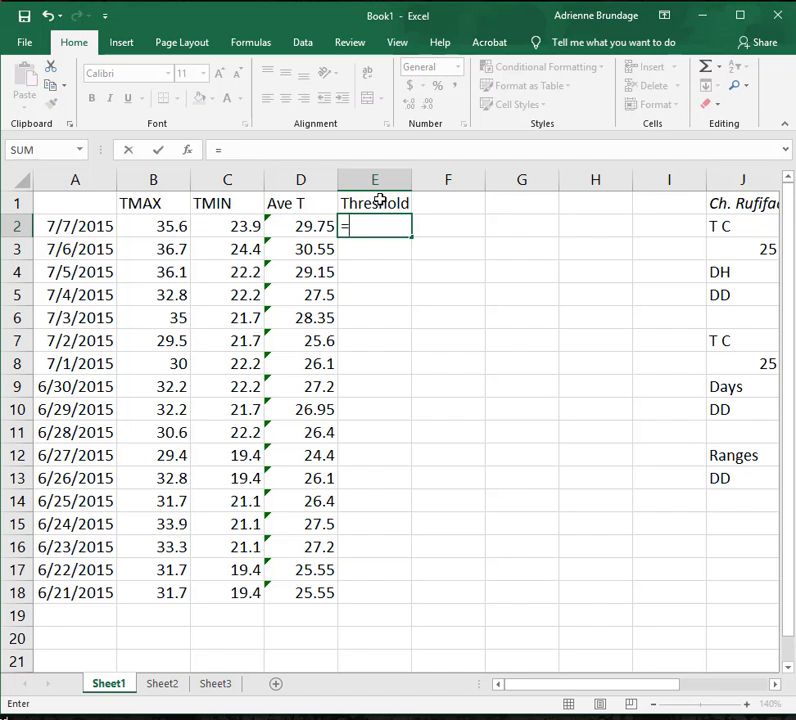
pyautogui.click(305, 227)
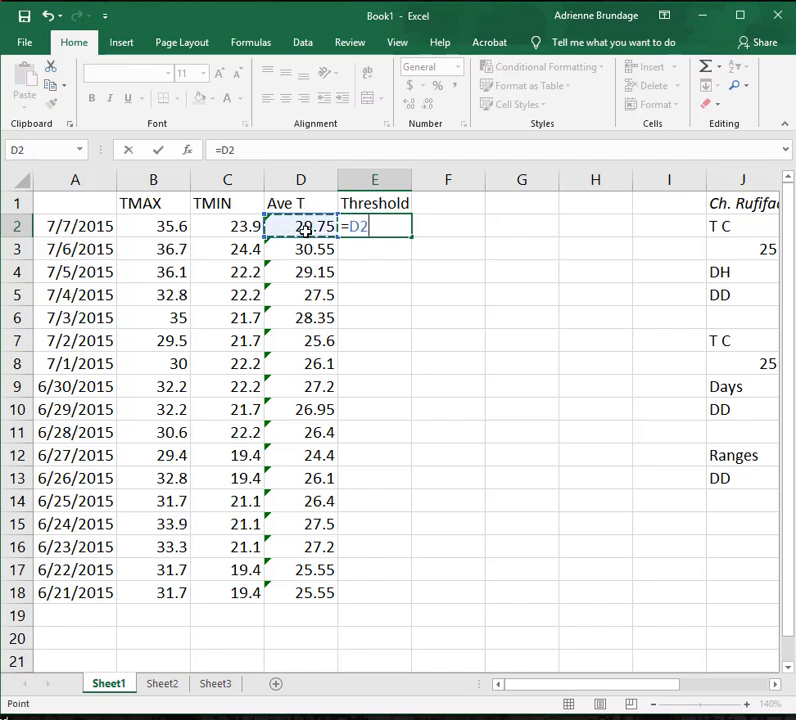
pyautogui.write('-')
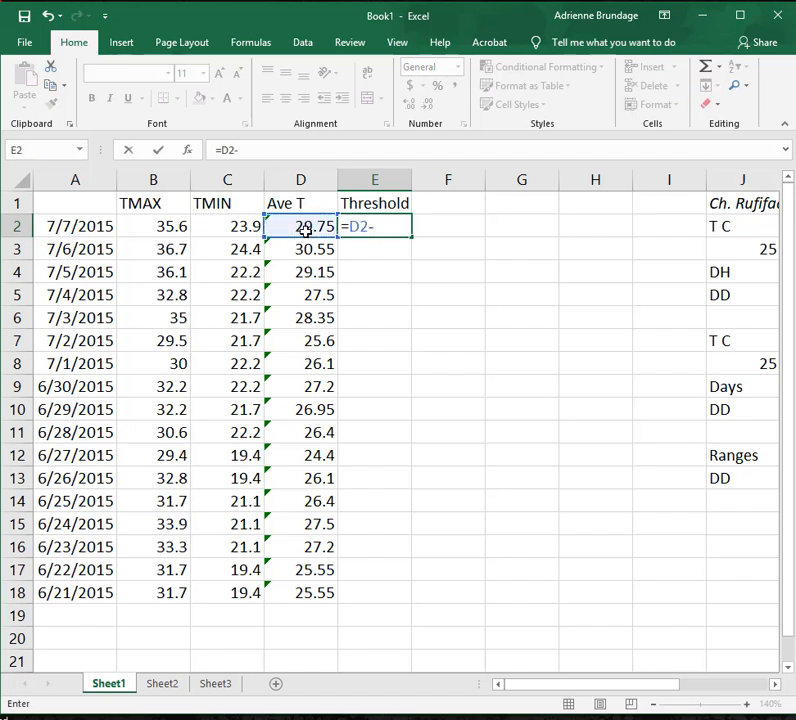
pyautogui.write('10')
pyautogui.press('Return')
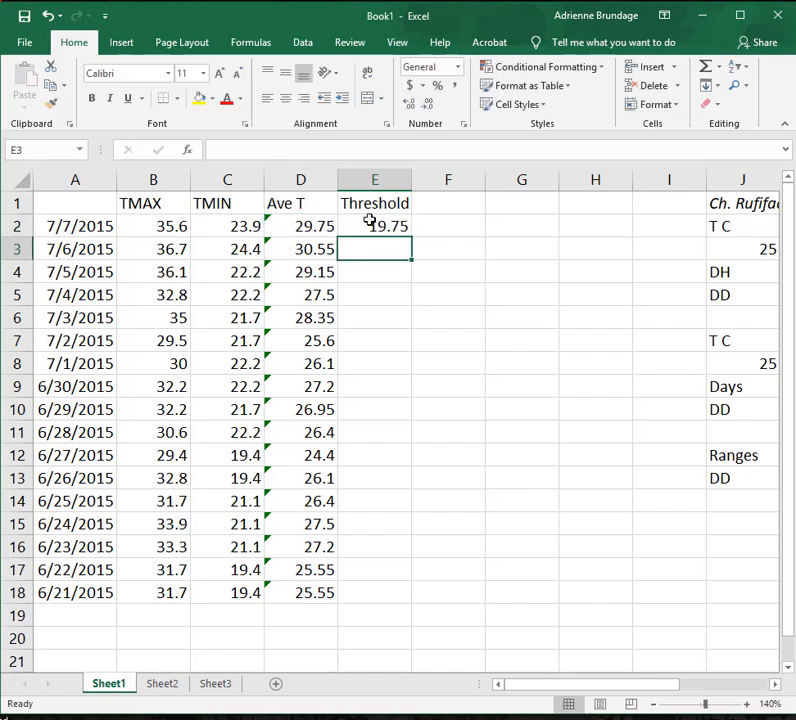
# Fill the threshold subtraction formula from E2 down through E18 and check the formulas in E3 and E2.
pyautogui.click(370, 221)
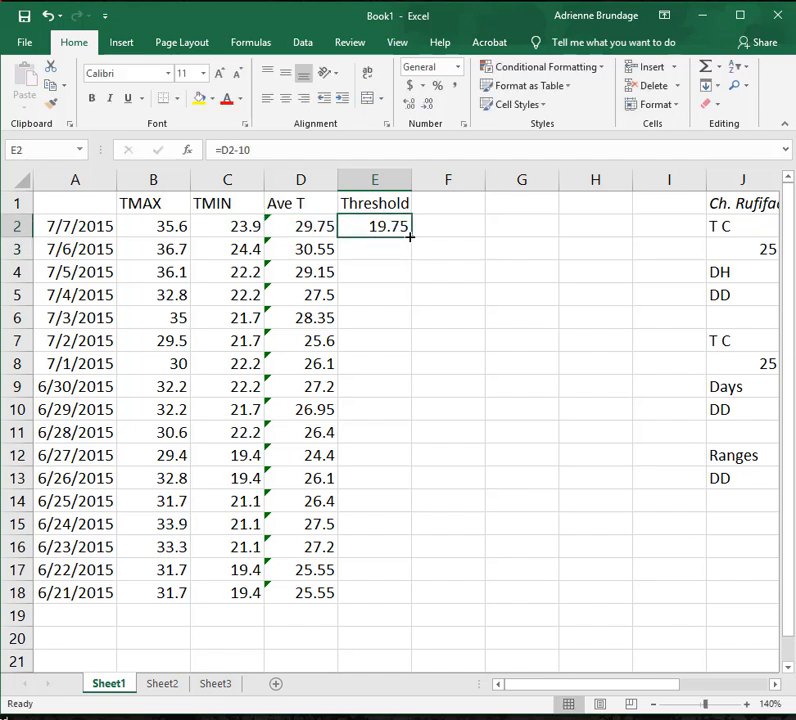
pyautogui.moveTo(409, 237); pyautogui.dragTo(427, 598)
pyautogui.click(352, 244)
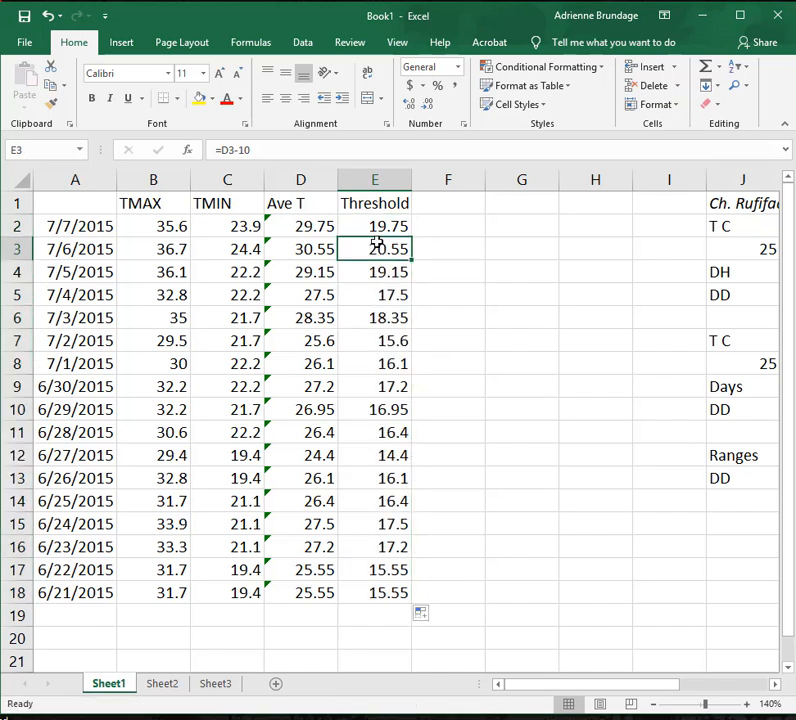
pyautogui.click(377, 218)
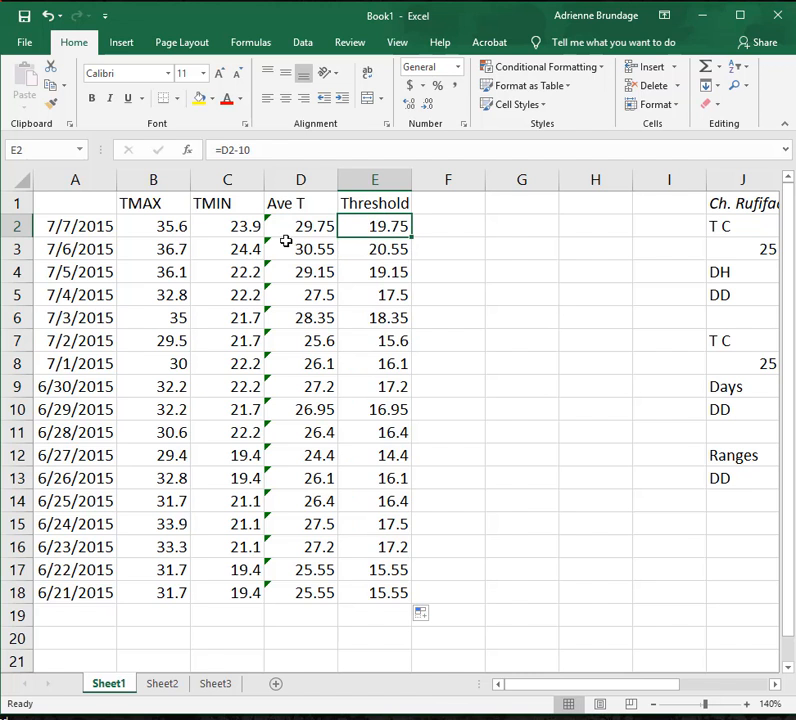
# Set the 7/7/2015 TMIN value in C2 to 21.9 to test how the linked formulas recalculate.
pyautogui.click(216, 230)
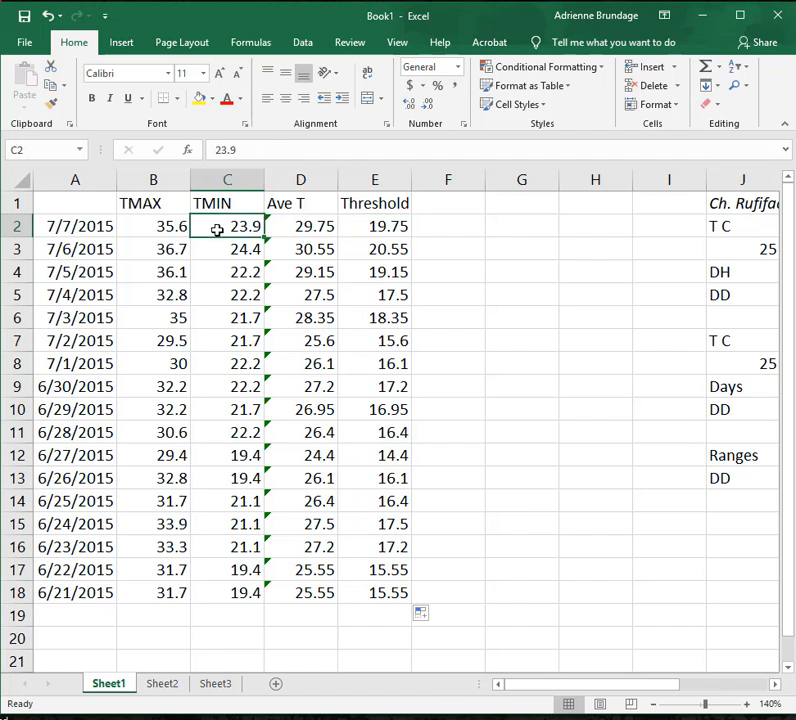
pyautogui.click(148, 222)
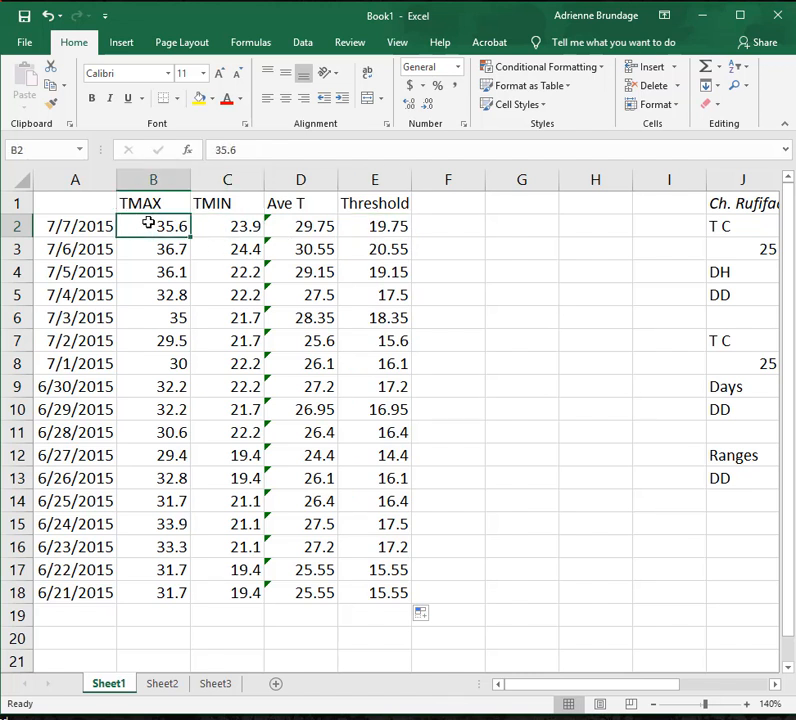
pyautogui.click(222, 232)
pyautogui.click(185, 245)
pyautogui.click(212, 226)
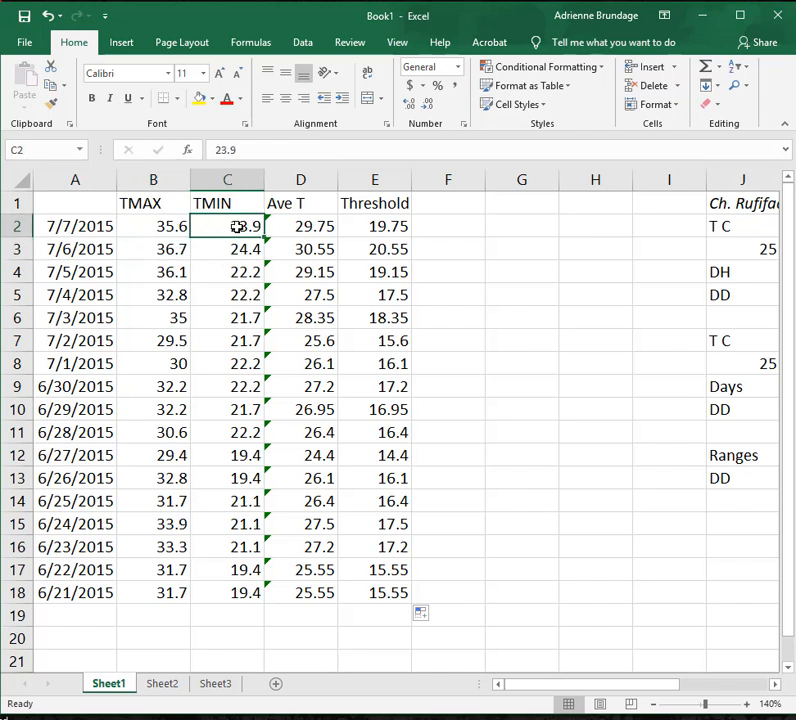
pyautogui.click(227, 149)
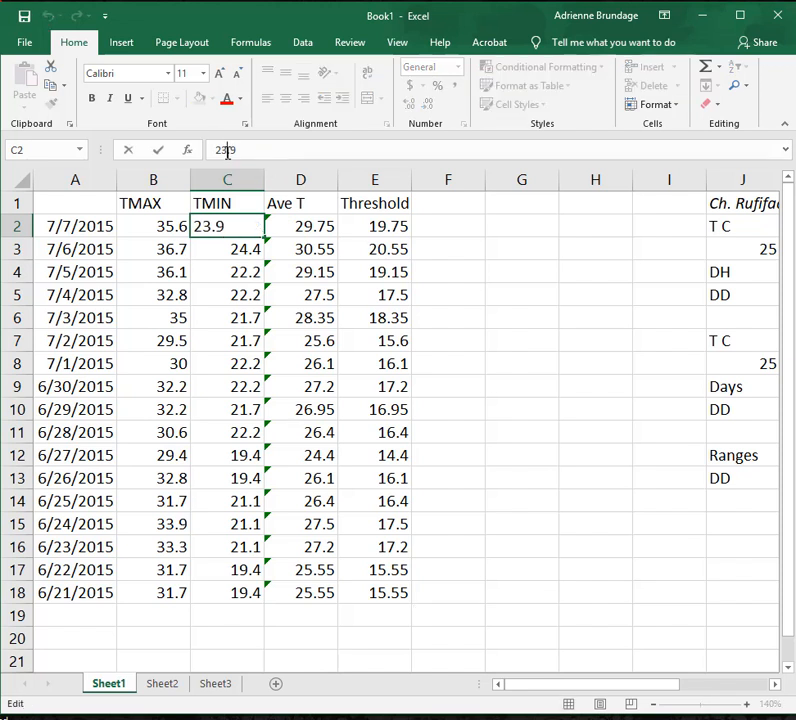
pyautogui.press('BackSpace')
pyautogui.write('1')
pyautogui.press('Return')
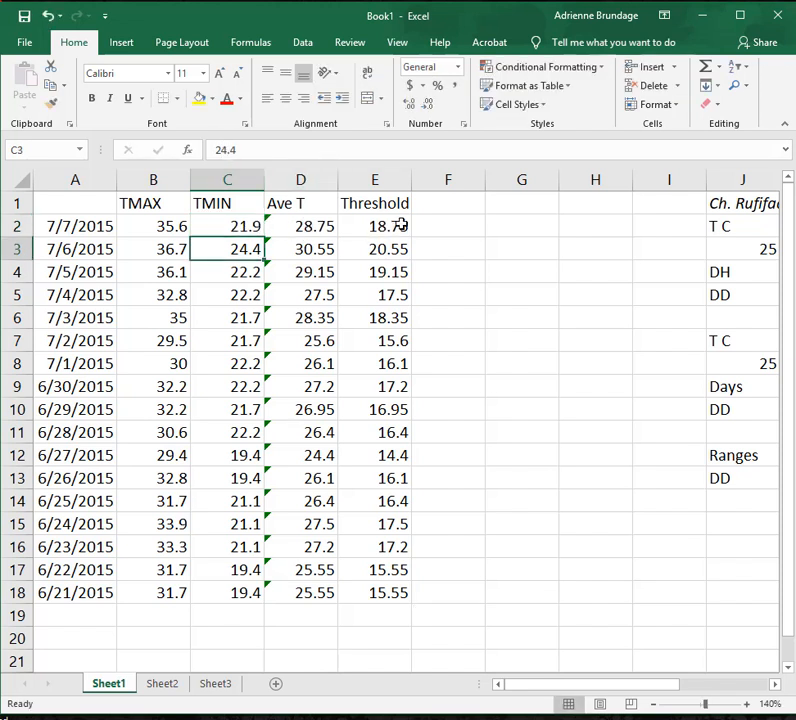
# Restore the 7/7/2015 TMIN value in C2 to 23.9 and look over the Threshold column.
pyautogui.click(222, 225)
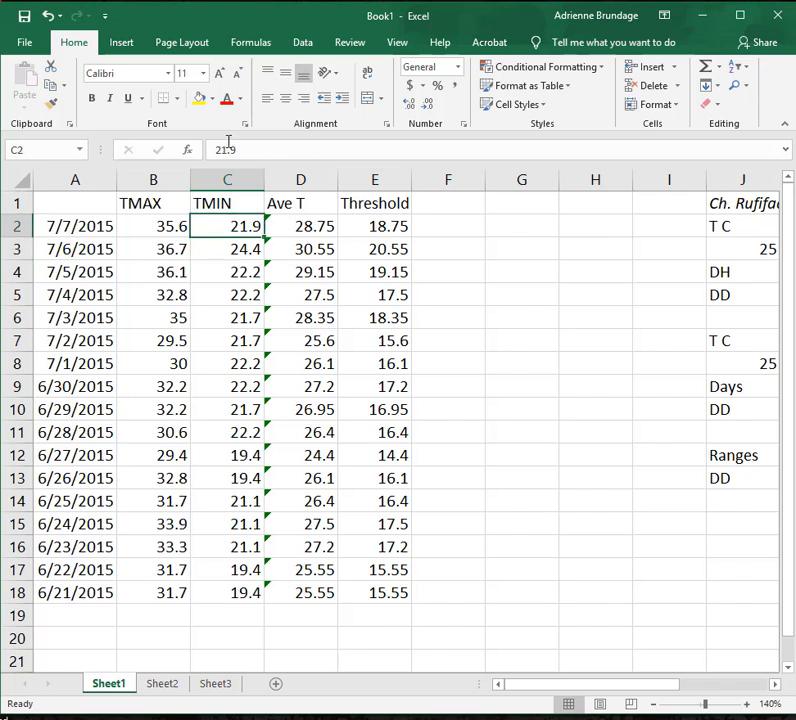
pyautogui.click(227, 149)
pyautogui.press('BackSpace')
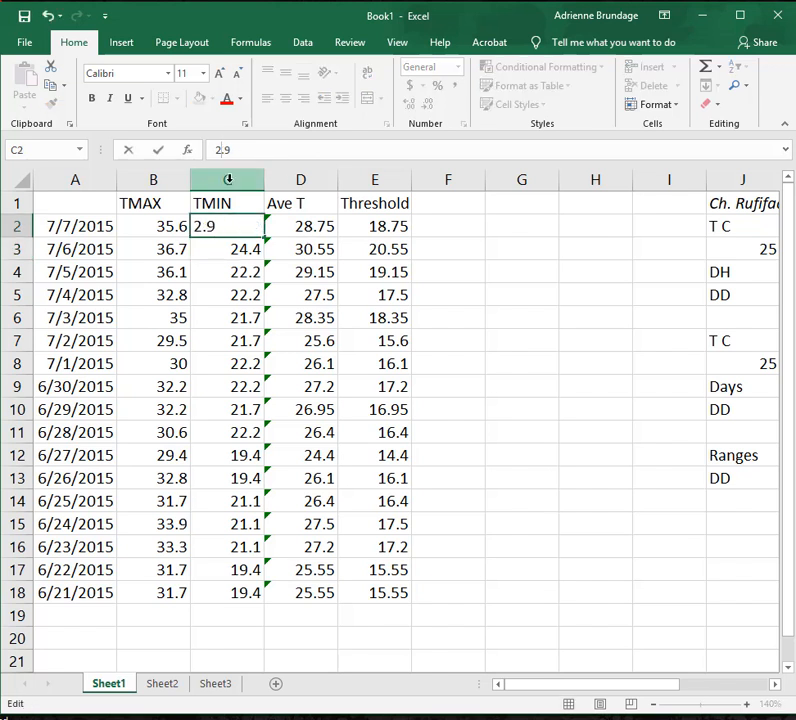
pyautogui.write('3')
pyautogui.press('Return')
pyautogui.click(394, 407)
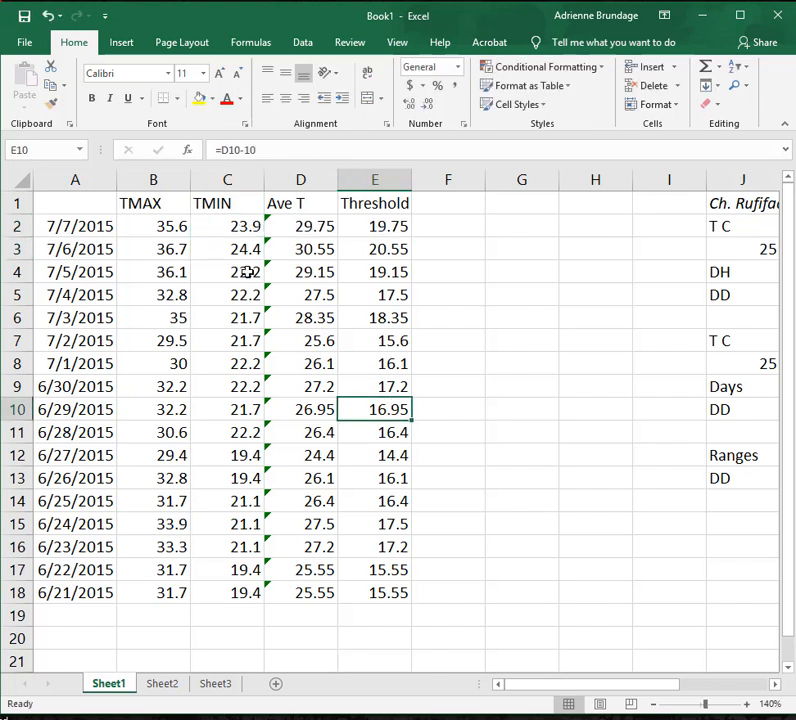
pyautogui.click(472, 255)
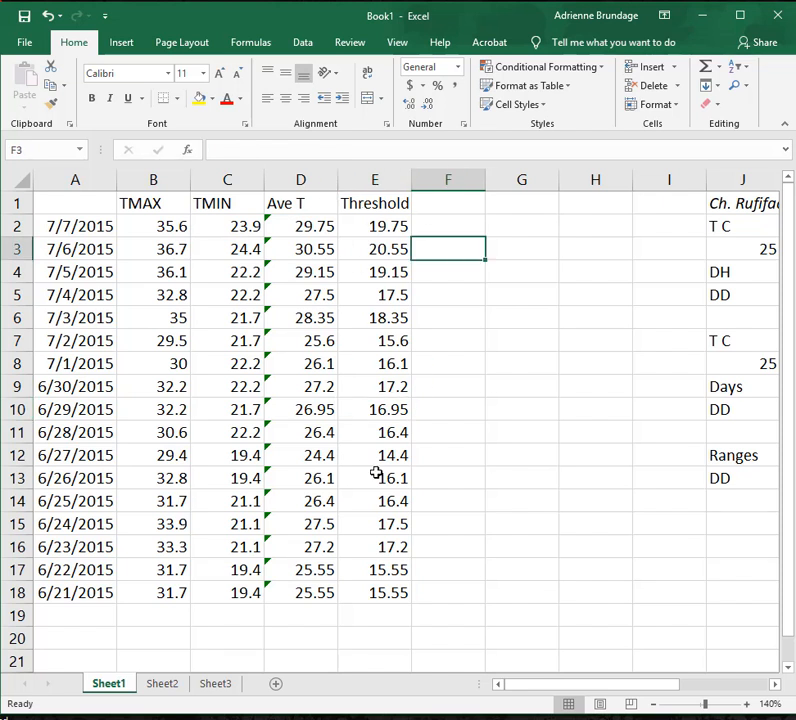
# Enter the heading 1 Day in F1 beside the Threshold column.
pyautogui.click(427, 200)
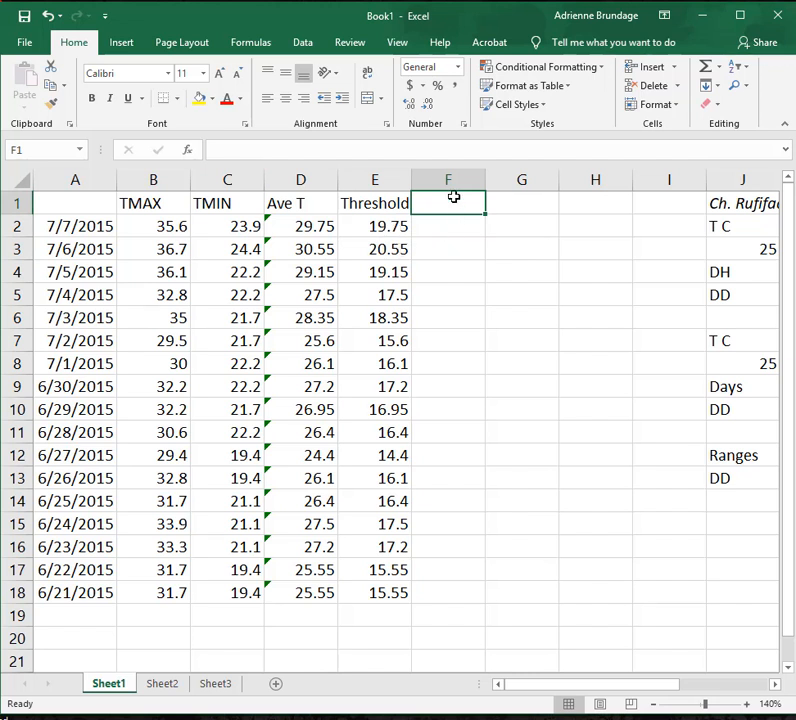
pyautogui.write('Time')
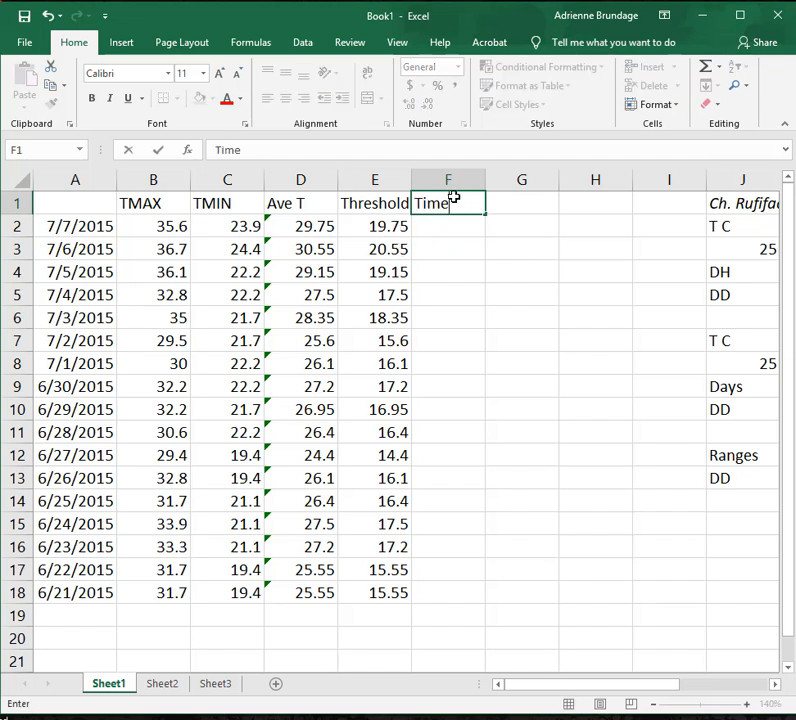
pyautogui.press('BackSpace')
pyautogui.press('BackSpace')
pyautogui.press('BackSpace')
pyautogui.press('BackSpace')
pyautogui.write('1 Day')
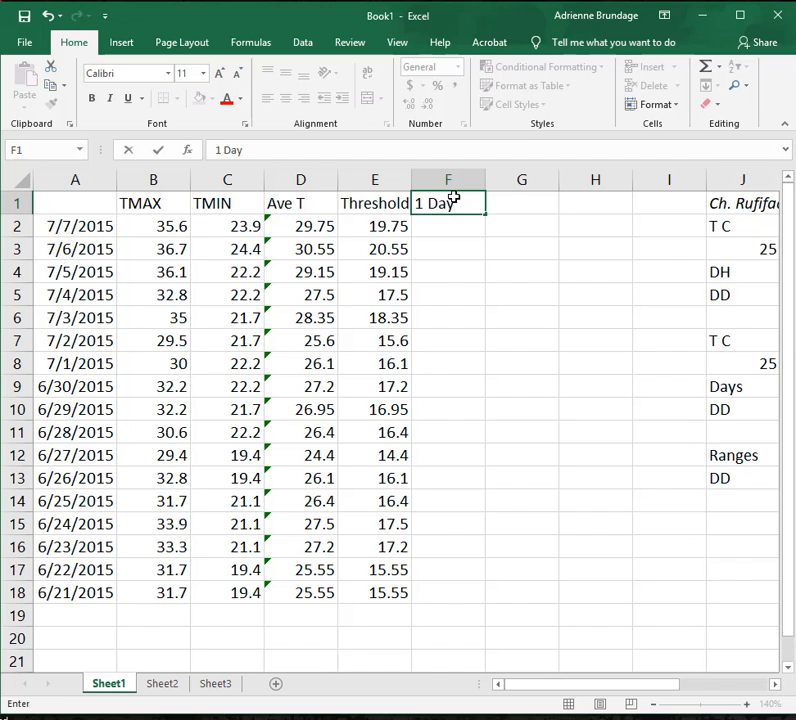
pyautogui.press('BackSpace')
pyautogui.press('BackSpace')
pyautogui.press('BackSpace')
pyautogui.press('BackSpace')
pyautogui.press('BackSpace')
pyautogui.write('1 Day')
pyautogui.press('Return')
# Multiply the thresholded temperature by one day with =E2*1 in F2 and fill the formula down through F18.
pyautogui.write('=')
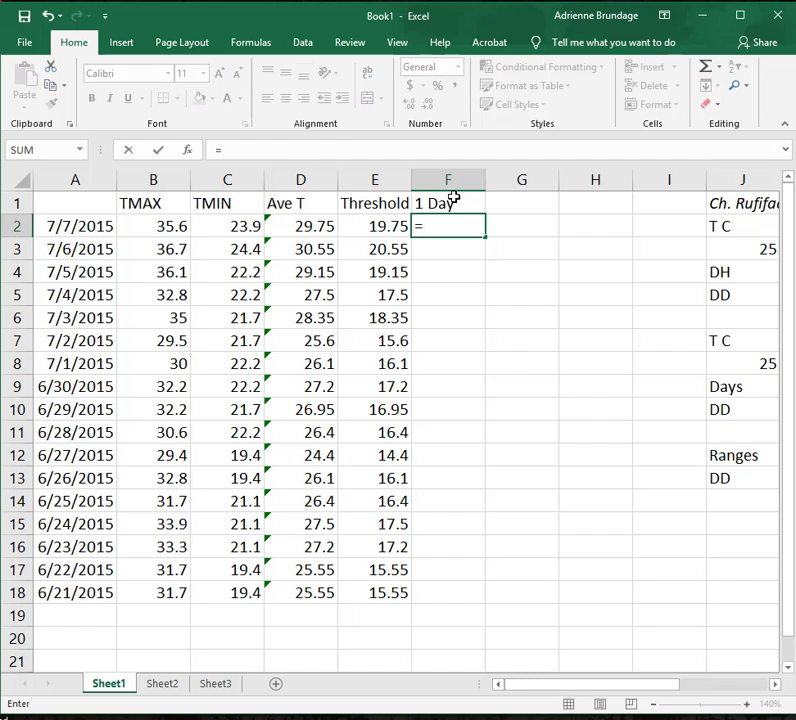
pyautogui.click(357, 222)
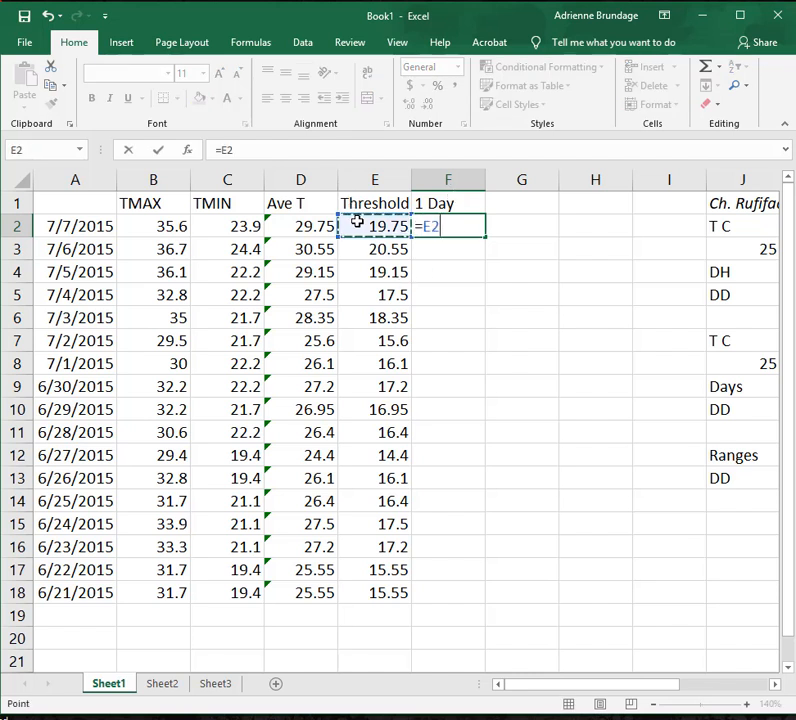
pyautogui.write('*1')
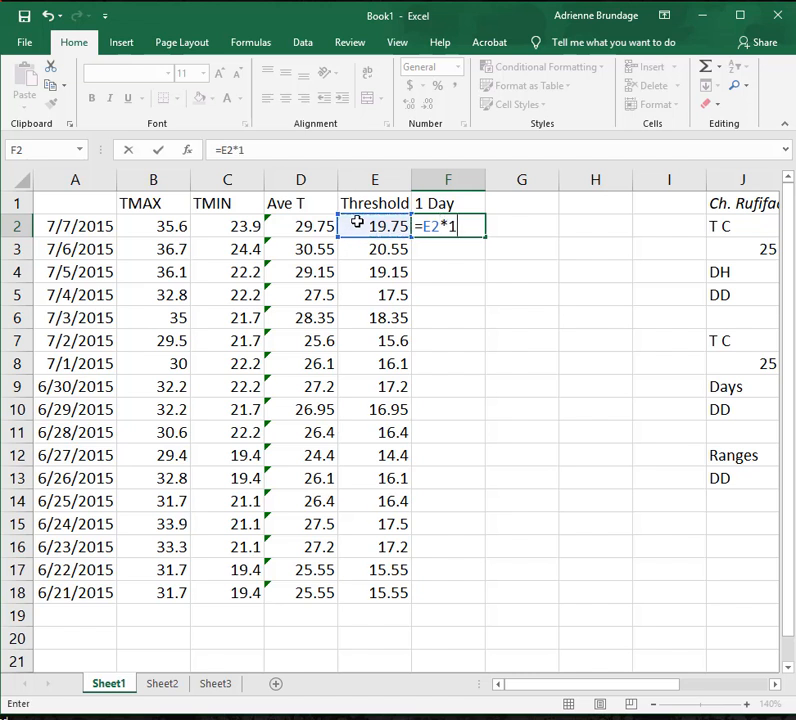
pyautogui.press('Return')
pyautogui.click(455, 226)
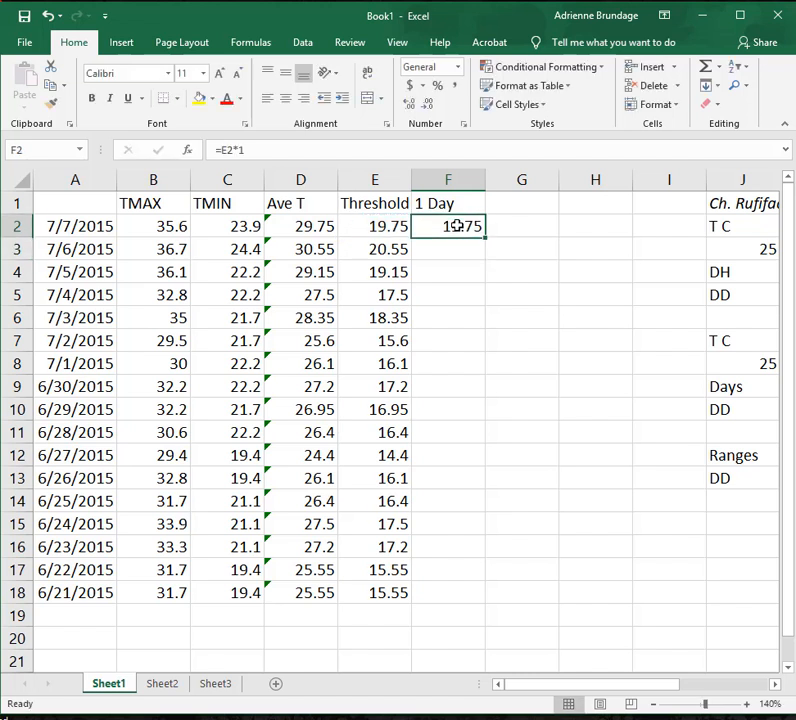
pyautogui.moveTo(485, 237); pyautogui.dragTo(480, 604)
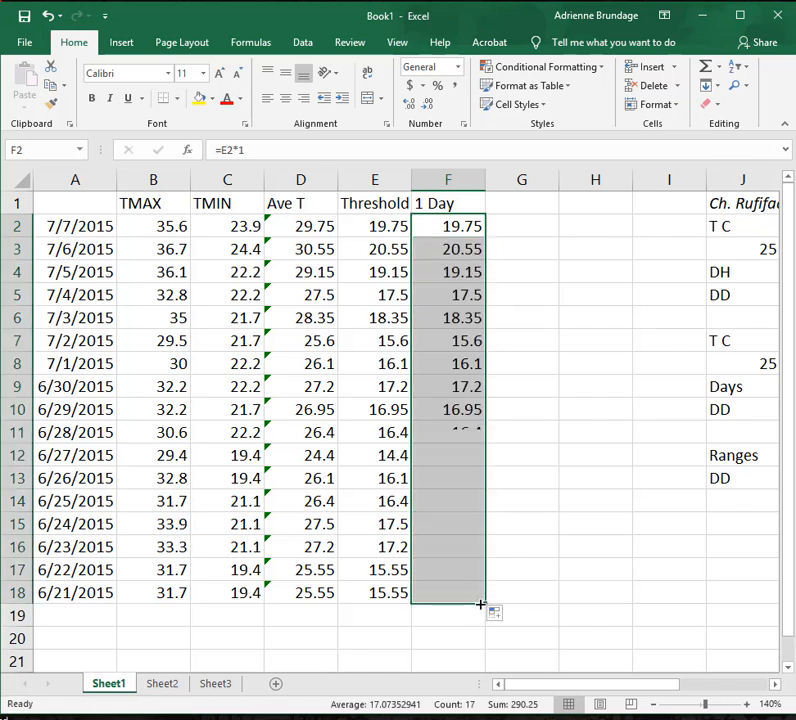
# Rename the column heading in F1 to DD.
pyautogui.click(461, 198)
pyautogui.doubleClick(462, 198)
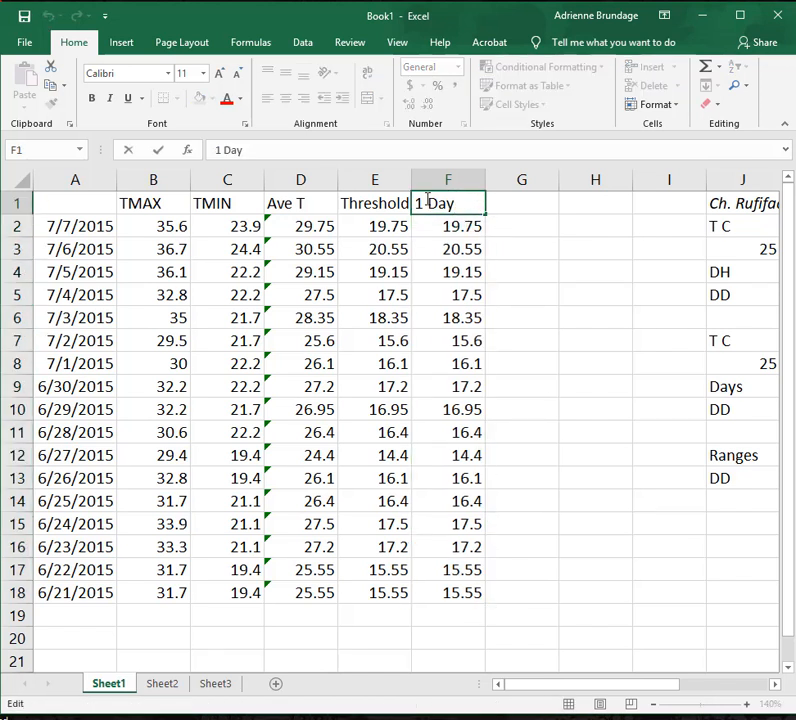
pyautogui.moveTo(458, 201); pyautogui.dragTo(418, 203)
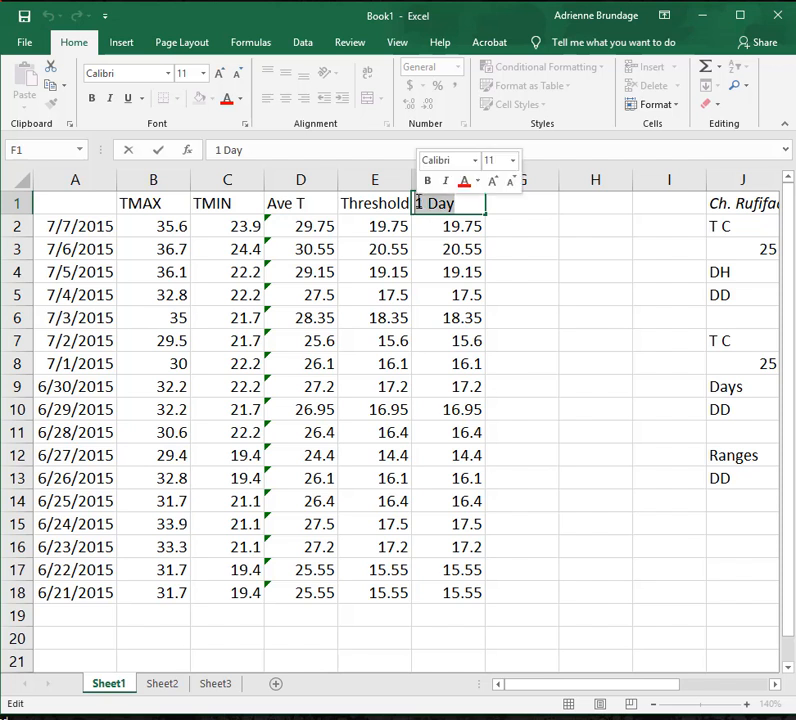
pyautogui.write('DD')
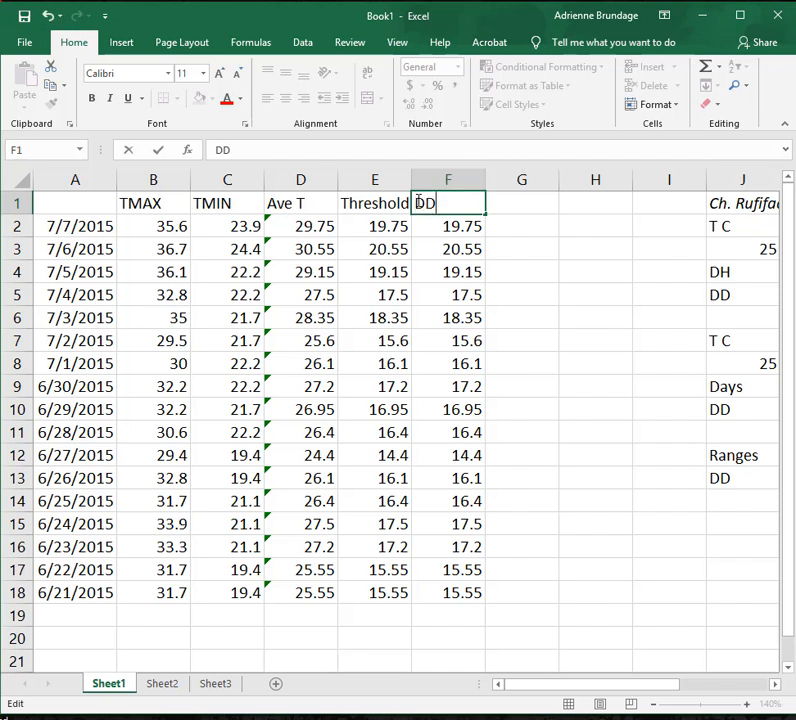
pyautogui.press('Return')
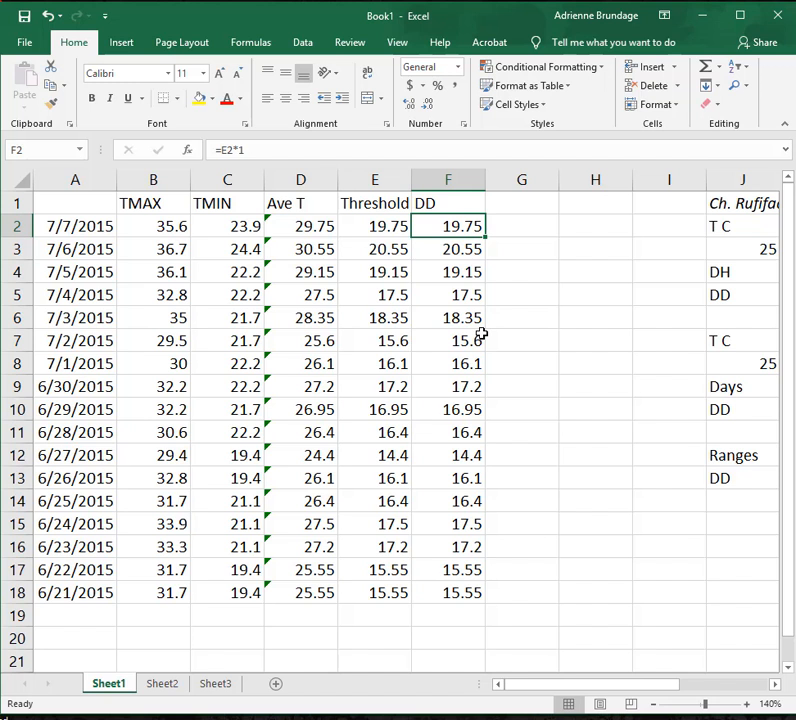
# Enter the heading ADD in G1 and carry over the first degree-day value with =F2 in G2.
pyautogui.click(549, 208)
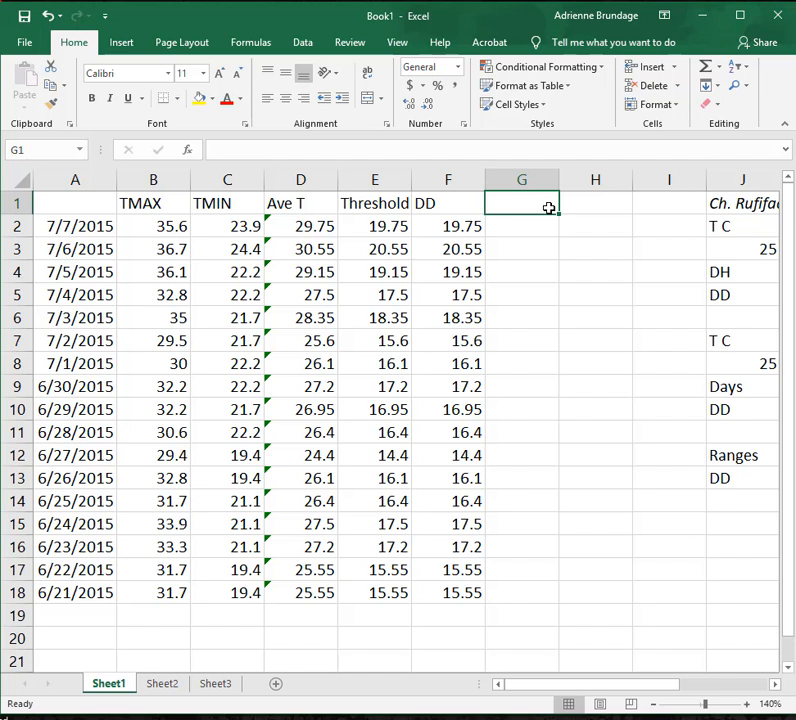
pyautogui.write('ADD')
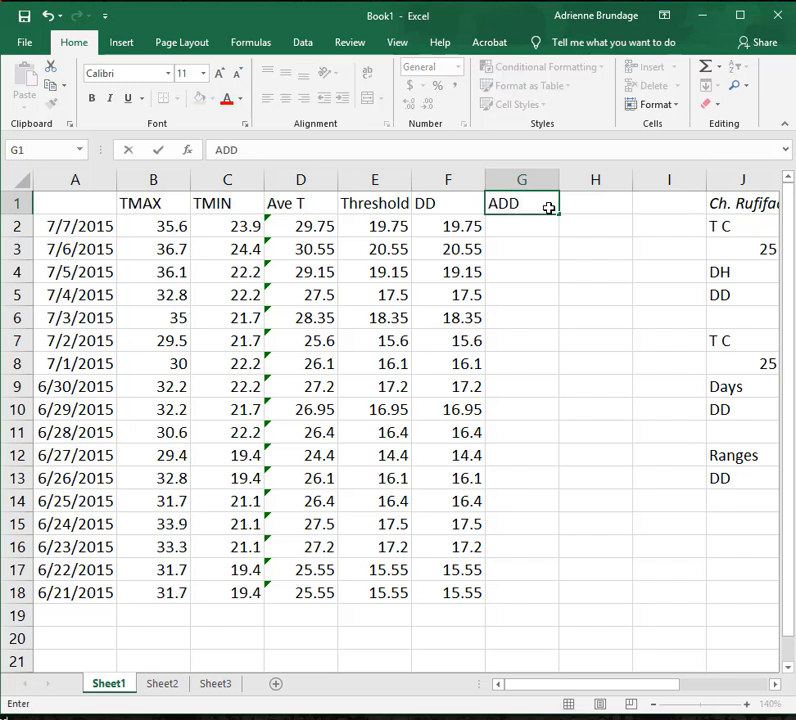
pyautogui.press('Return')
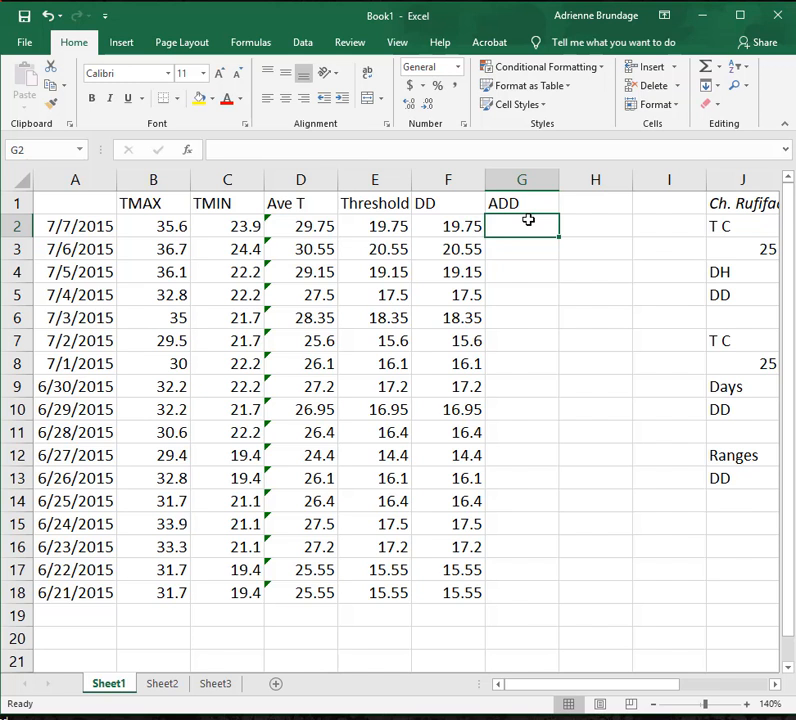
pyautogui.write('=')
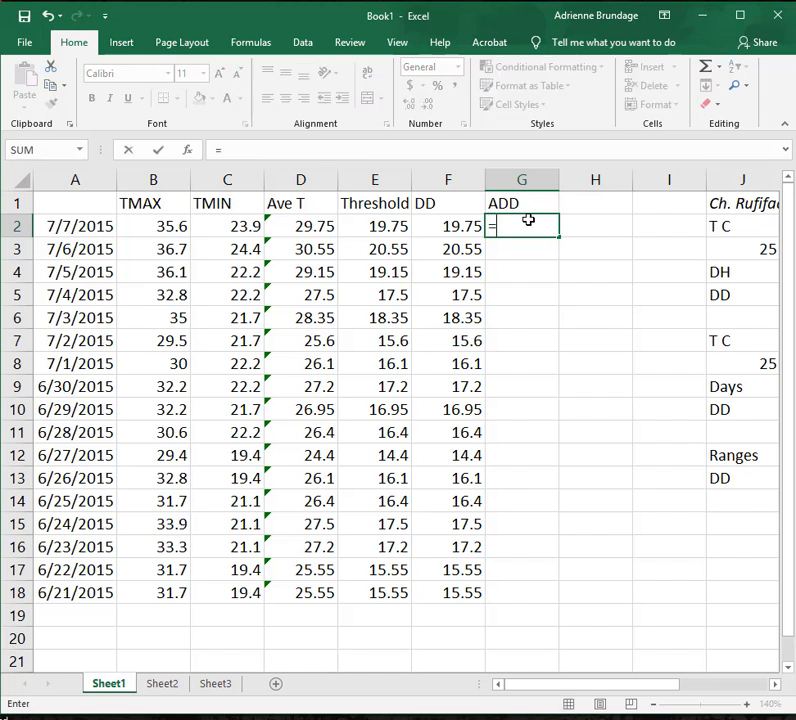
pyautogui.click(437, 226)
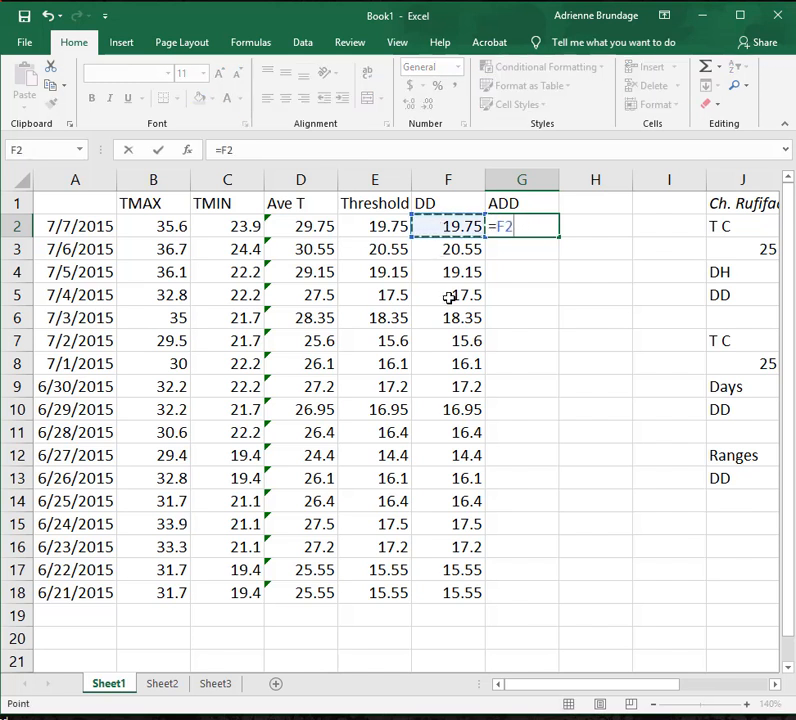
pyautogui.press('Return')
# Test the link to the ADD cell by changing the 7/7/2015 TMAX value in B2 to 36.6, and undo the change.
pyautogui.click(506, 222)
pyautogui.click(458, 216)
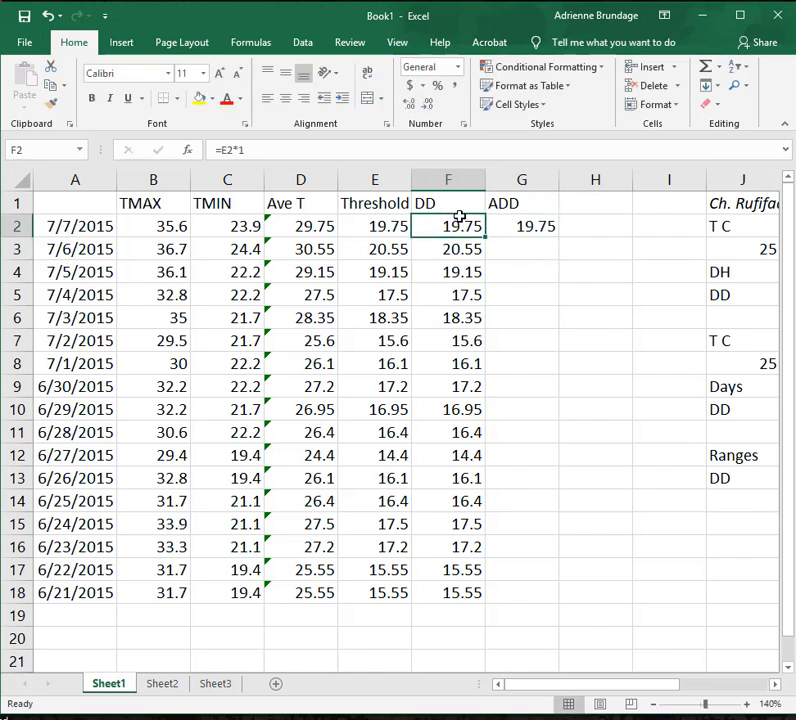
pyautogui.click(163, 224)
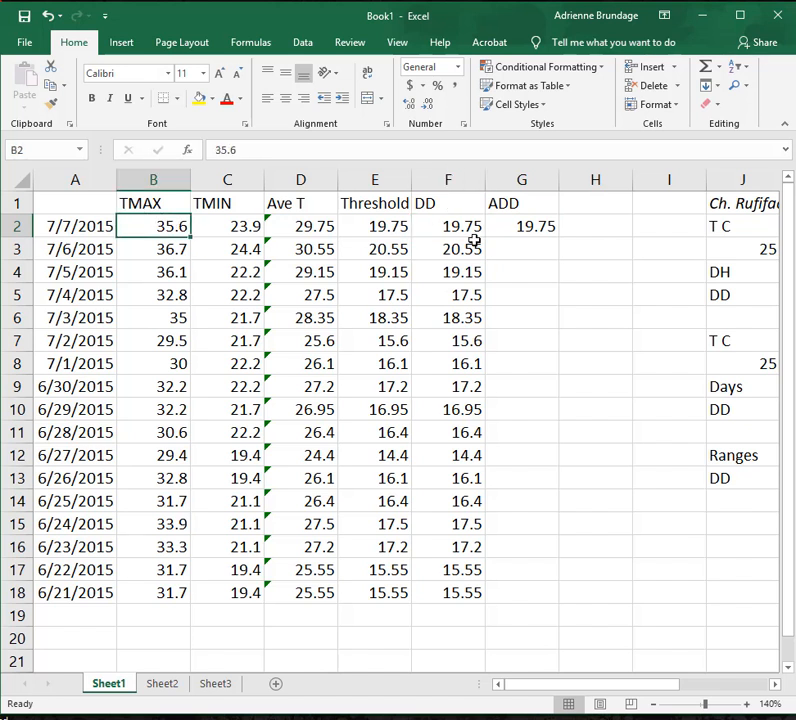
pyautogui.click(461, 218)
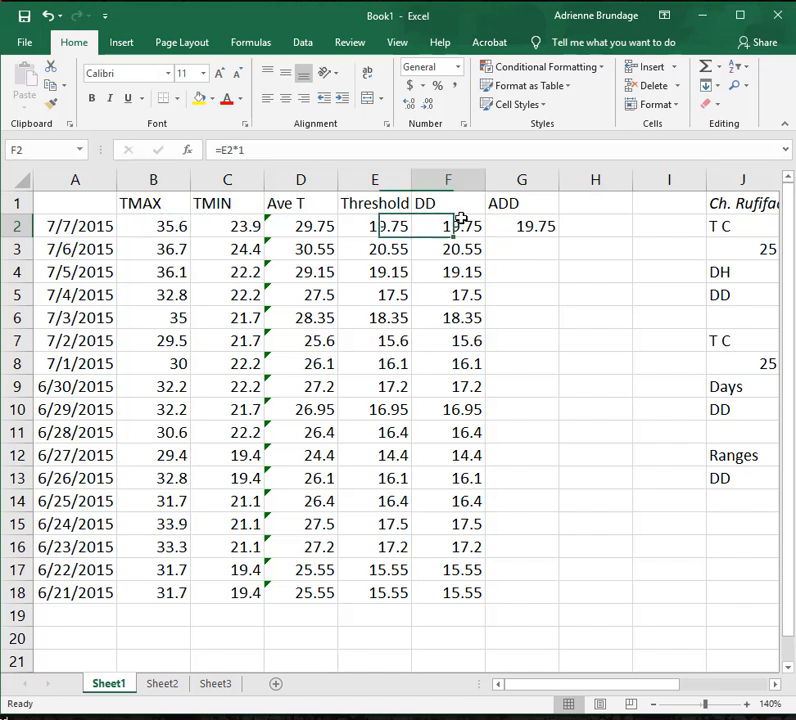
pyautogui.click(161, 224)
pyautogui.click(226, 150)
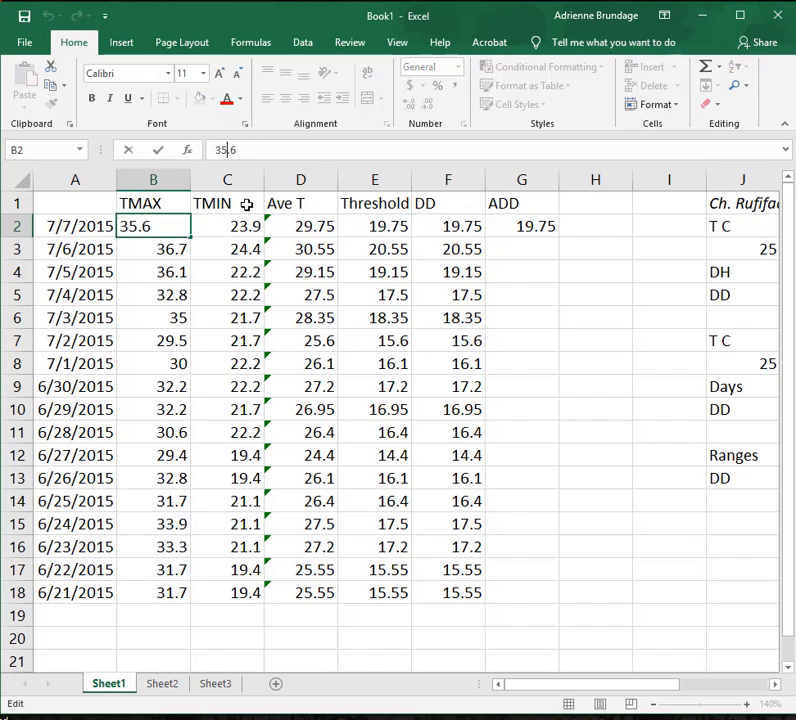
pyautogui.press('BackSpace')
pyautogui.write('6')
pyautogui.press('Return')
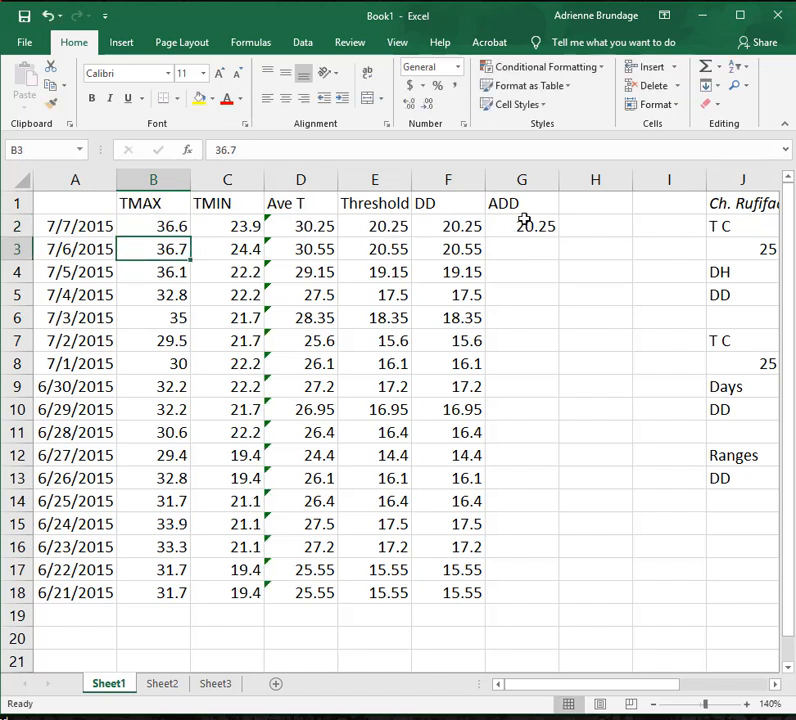
pyautogui.hotkey('ctrl', 'z')
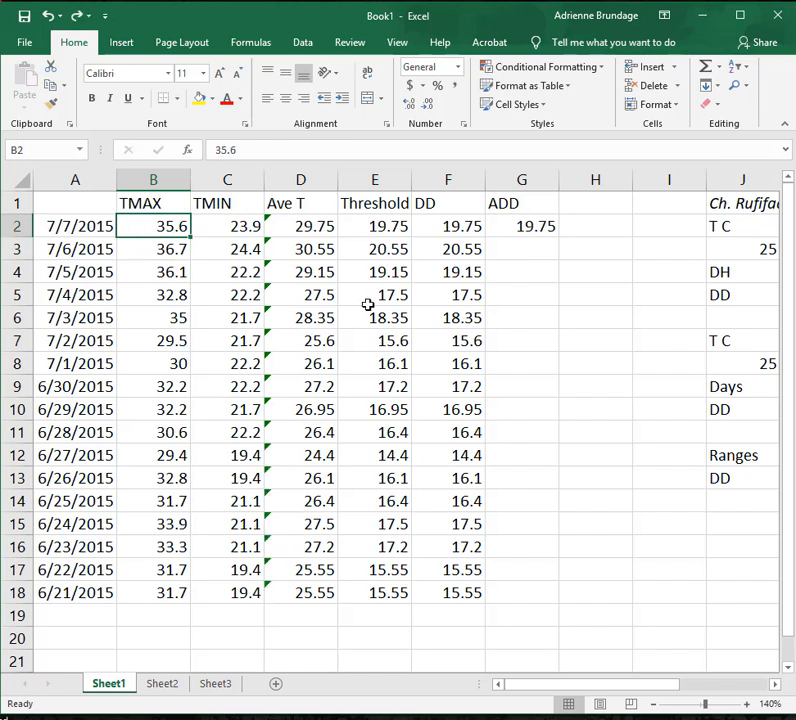
# Accumulate the degree days with =F3+G2 in G3 and fill the formula down through G18.
pyautogui.click(518, 227)
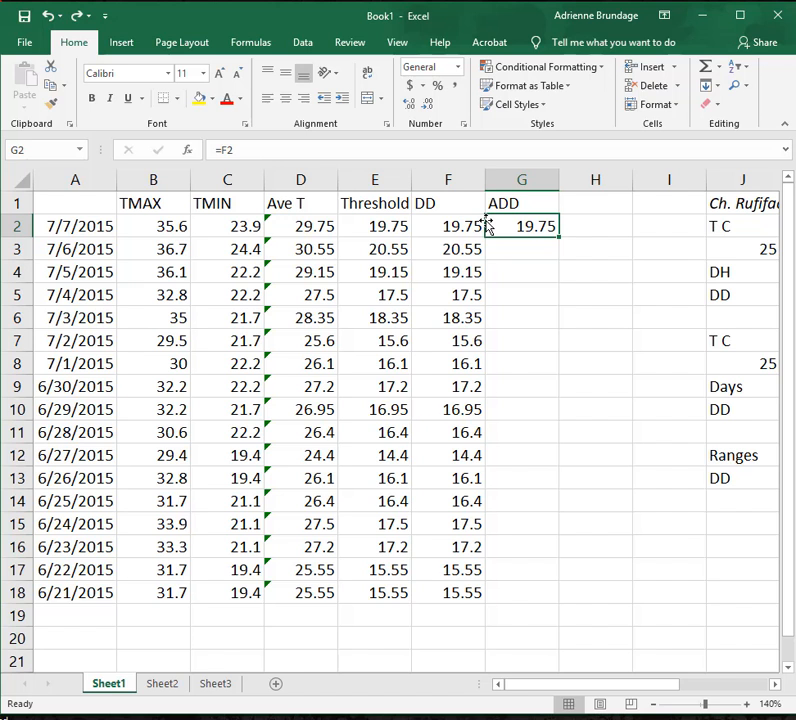
pyautogui.click(529, 249)
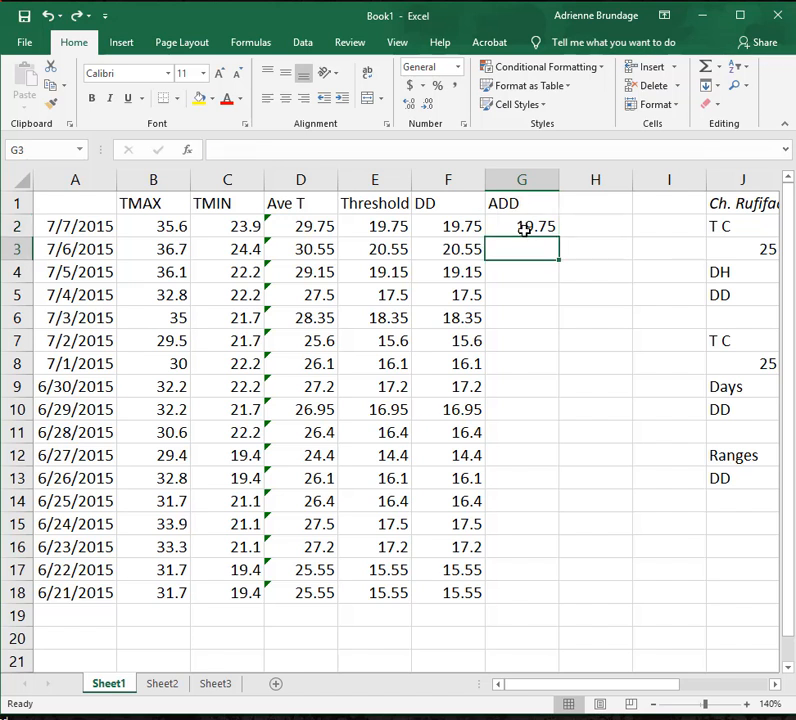
pyautogui.click(524, 227)
pyautogui.click(522, 251)
pyautogui.write('=')
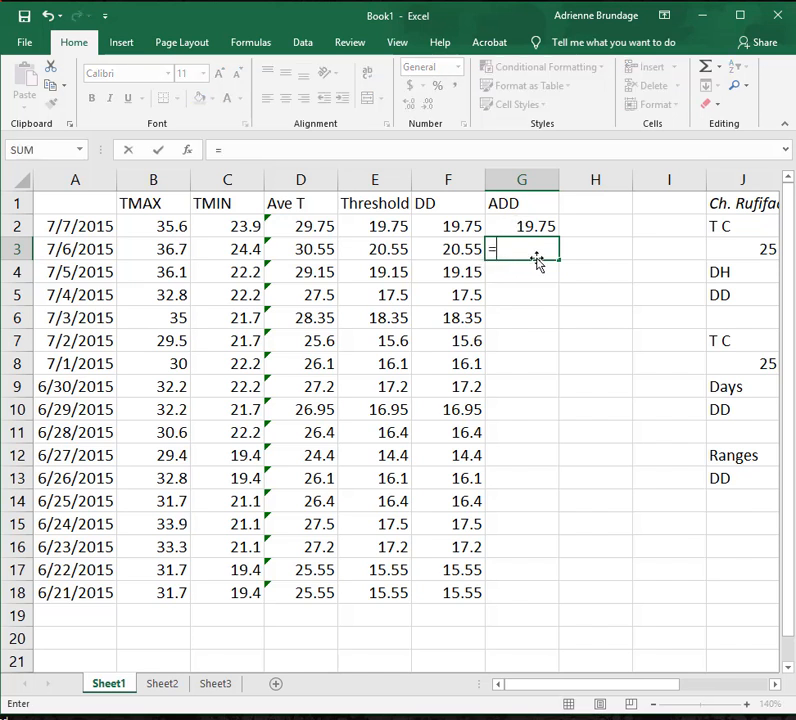
pyautogui.click(447, 253)
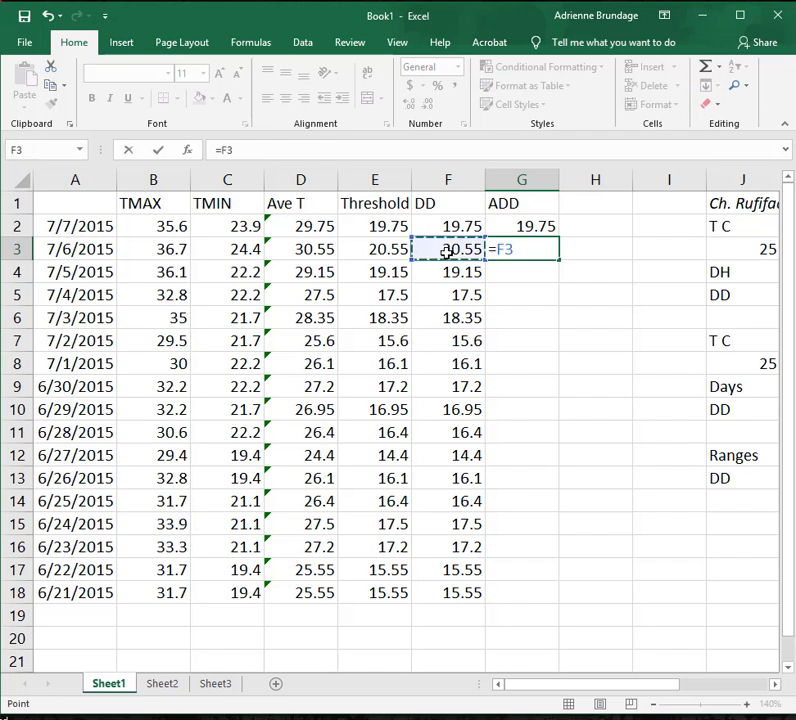
pyautogui.write('+')
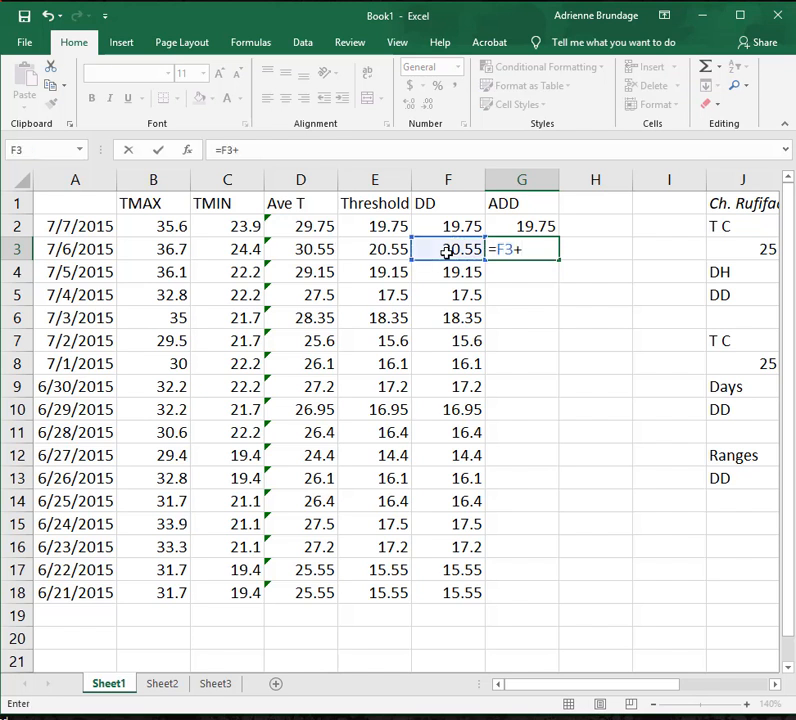
pyautogui.click(527, 227)
pyautogui.press('Return')
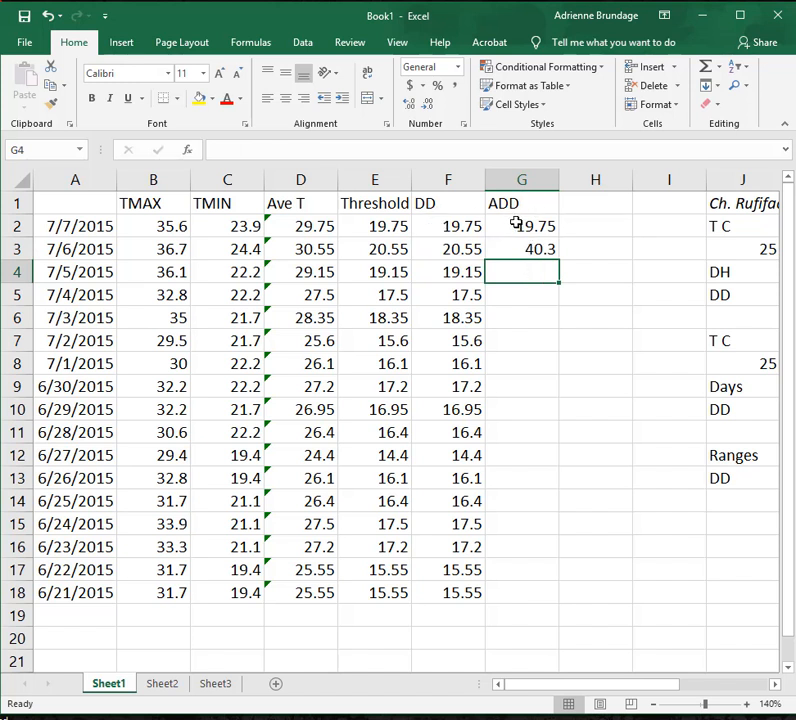
pyautogui.click(517, 251)
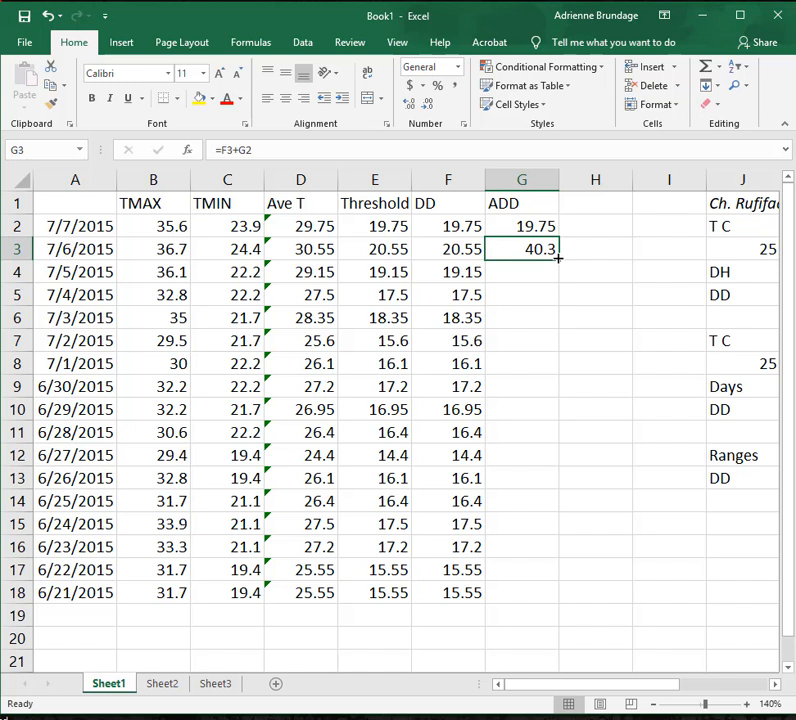
pyautogui.moveTo(558, 259); pyautogui.dragTo(536, 596)
# Examine the filled ADD formulas from G4 downward to check which cells each one adds, ending at G2.
pyautogui.click(525, 272)
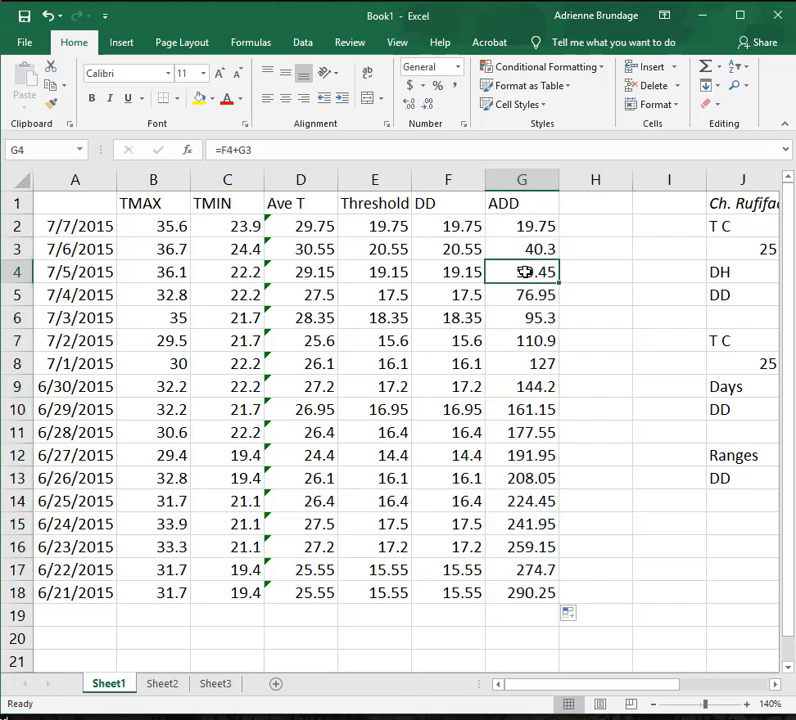
pyautogui.click(221, 149)
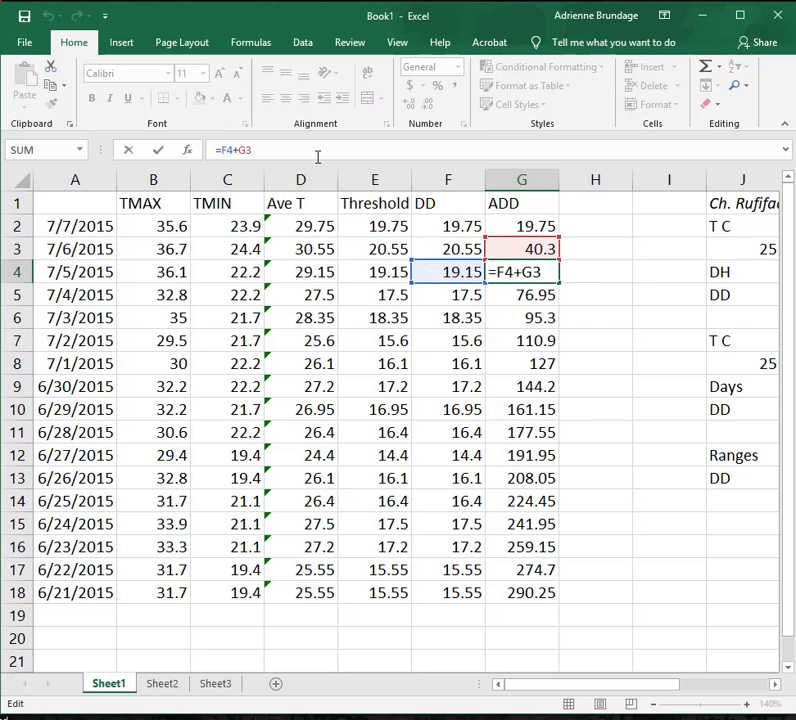
pyautogui.press('Return')
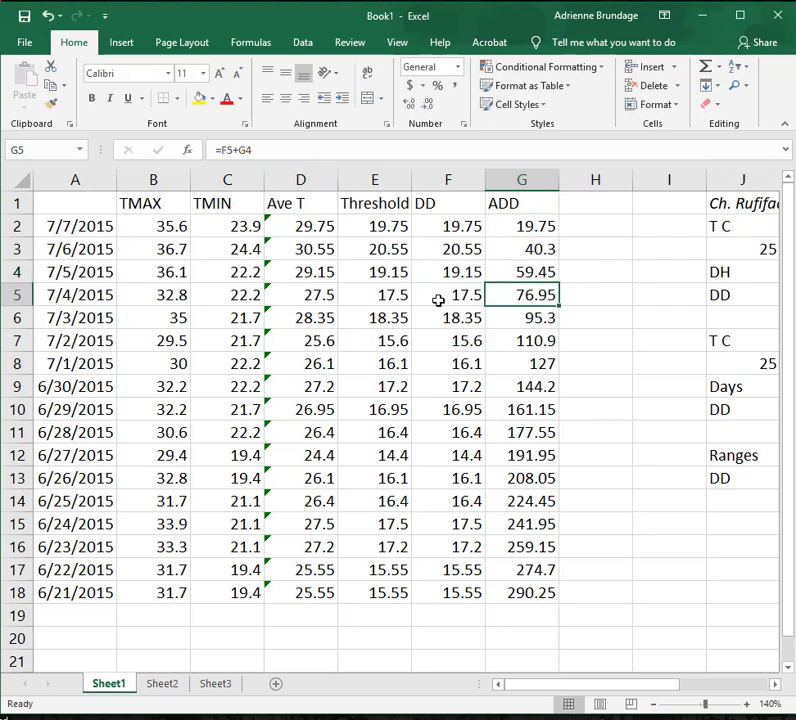
pyautogui.click(249, 155)
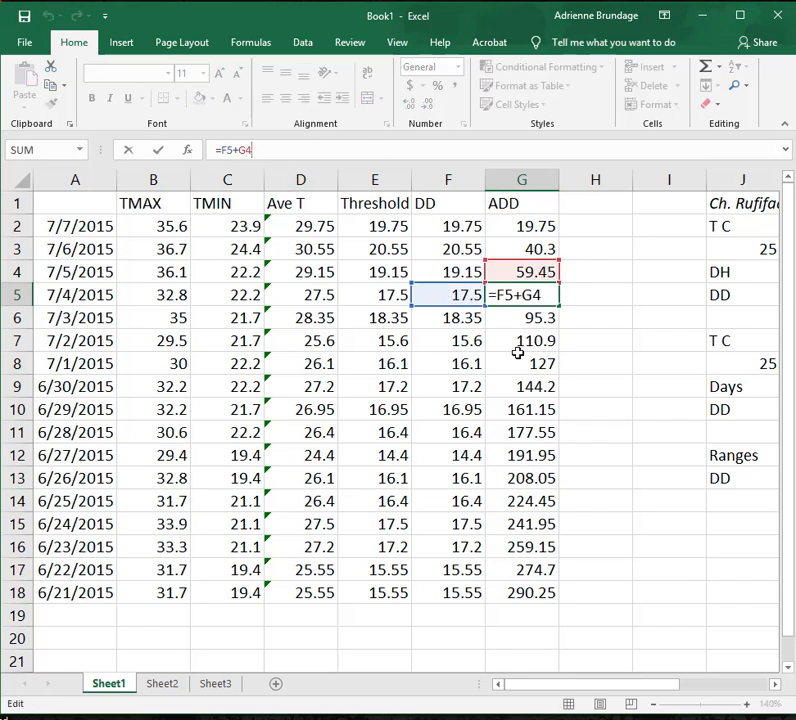
pyautogui.press('Return')
pyautogui.press('Down')
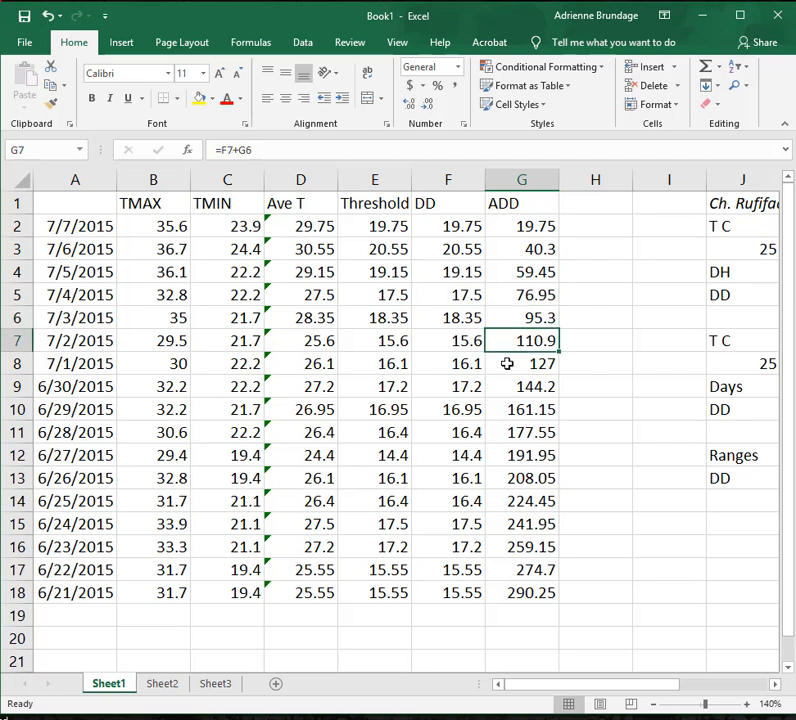
pyautogui.press('Down')
pyautogui.press('Down')
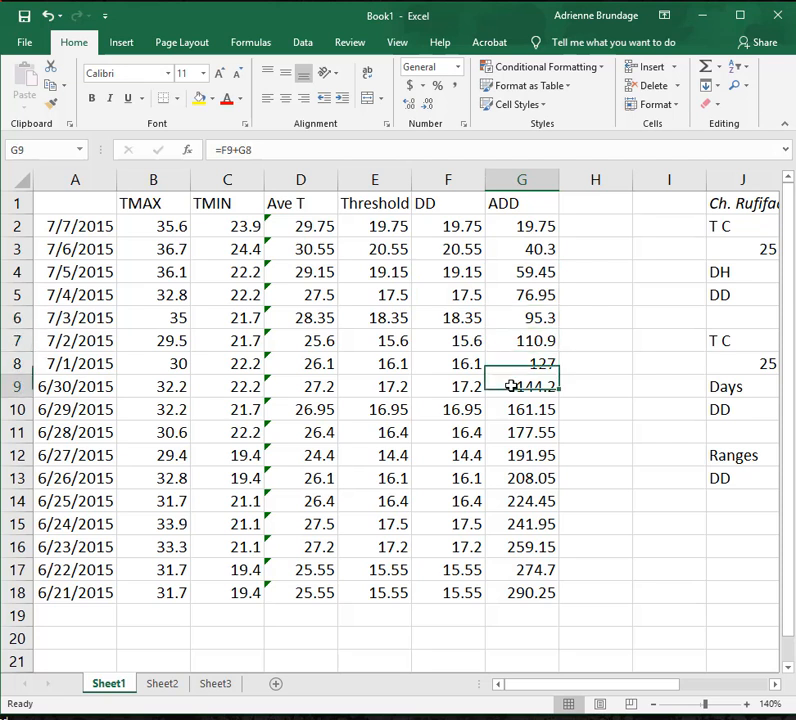
pyautogui.click(535, 226)
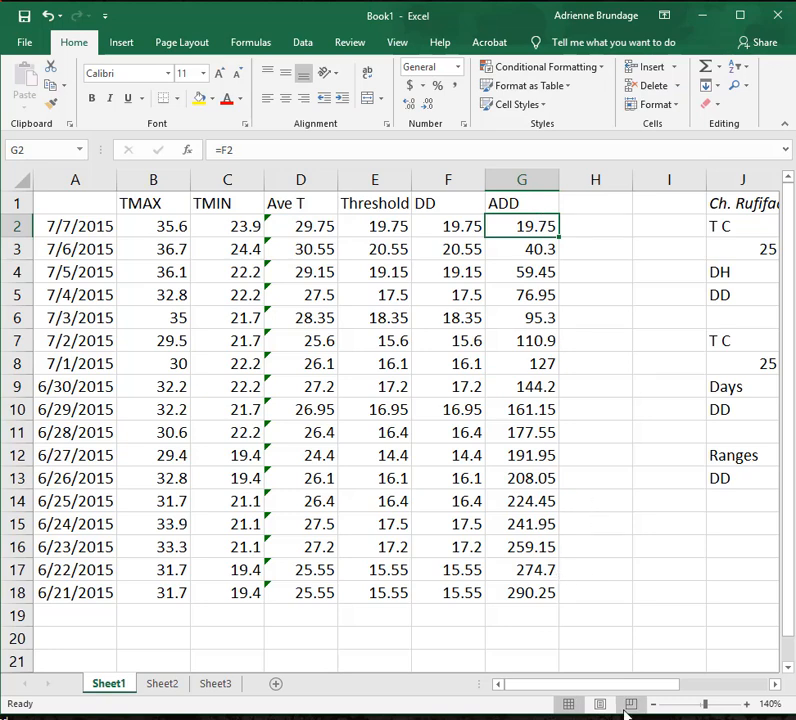
# Enter the italic heading Ch. Rufifacies in H1 beside the ADD column.
pyautogui.click(654, 705)
pyautogui.click(654, 705)
pyautogui.click(654, 705)
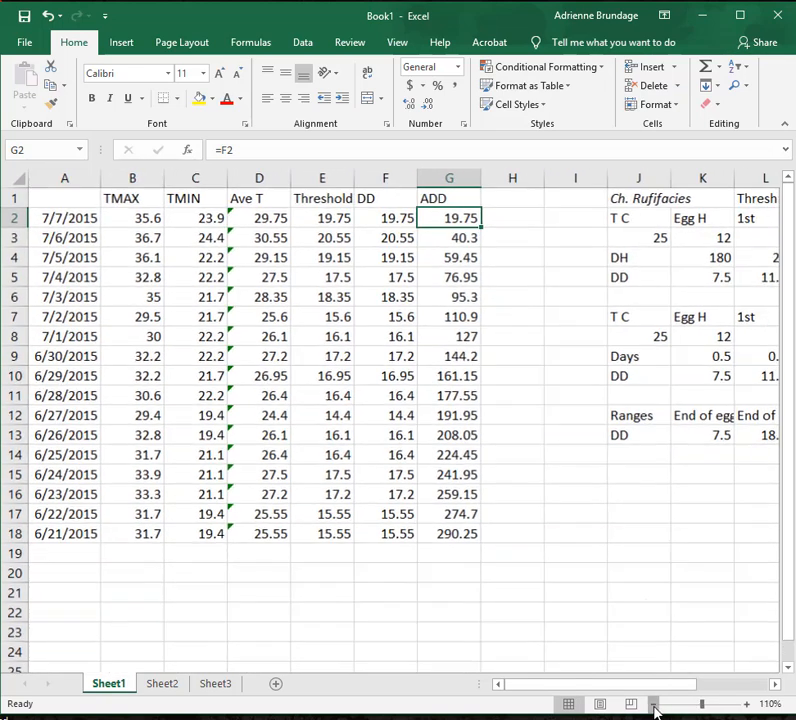
pyautogui.click(654, 705)
pyautogui.click(654, 705)
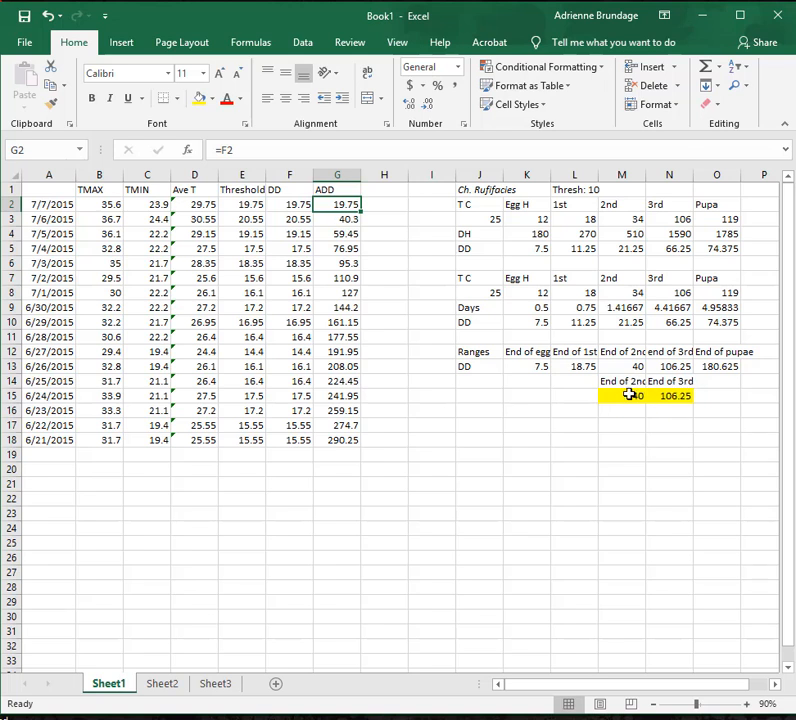
pyautogui.click(746, 705)
pyautogui.click(746, 705)
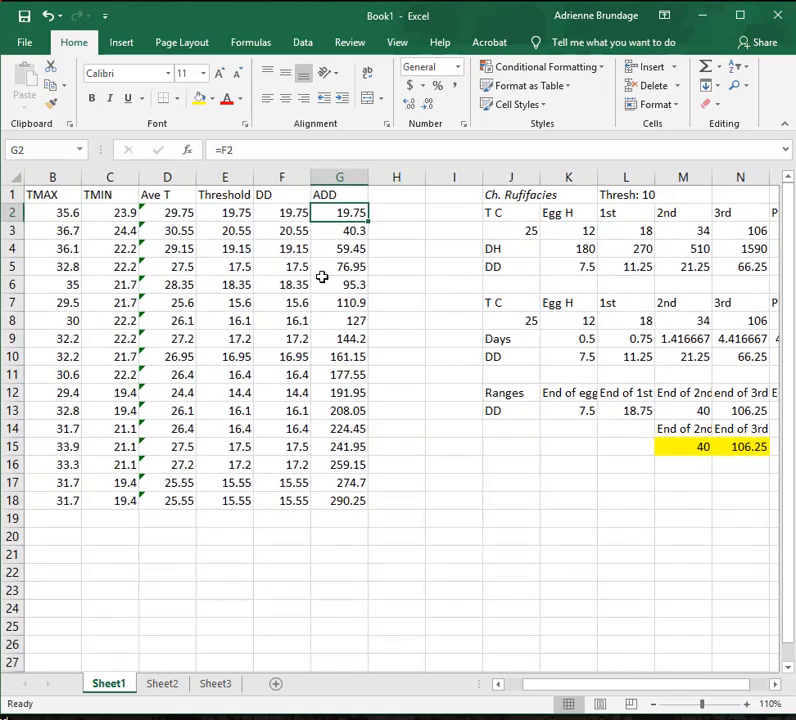
pyautogui.moveTo(615, 685); pyautogui.dragTo(603, 686)
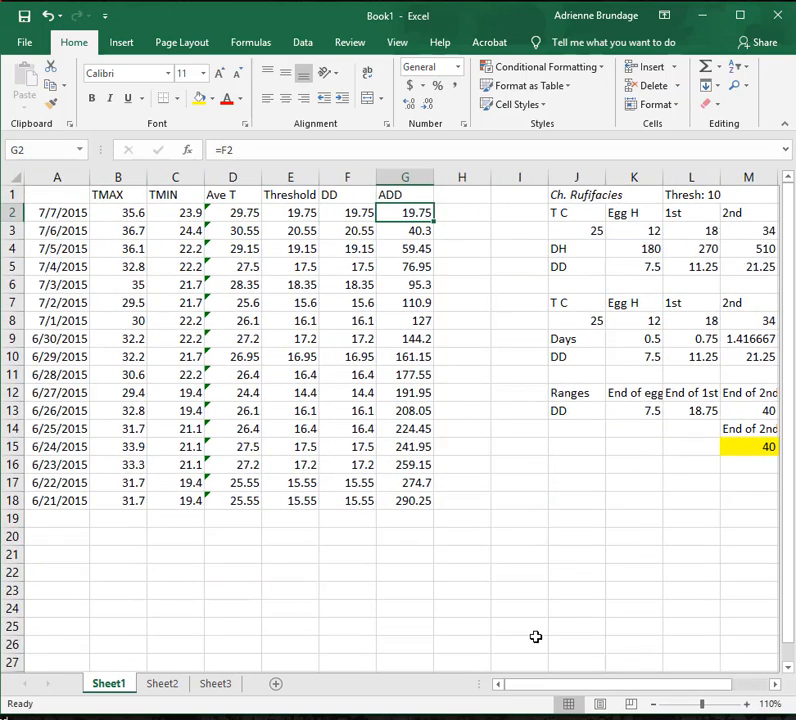
pyautogui.click(440, 211)
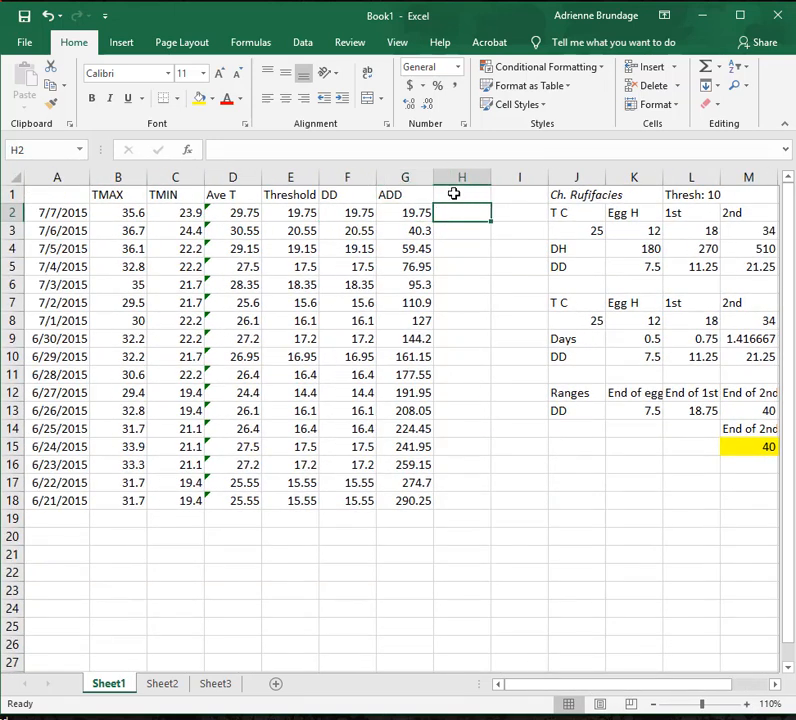
pyautogui.click(454, 194)
pyautogui.write('C')
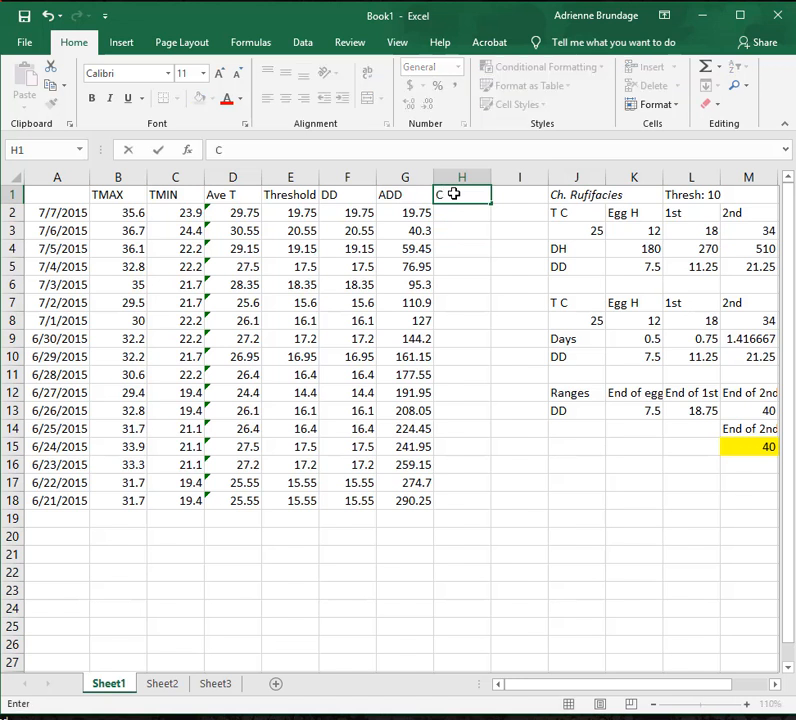
pyautogui.hotkey('ctrl', 'i')
pyautogui.press('BackSpace')
pyautogui.press('BackSpace')
pyautogui.write('. rufi')
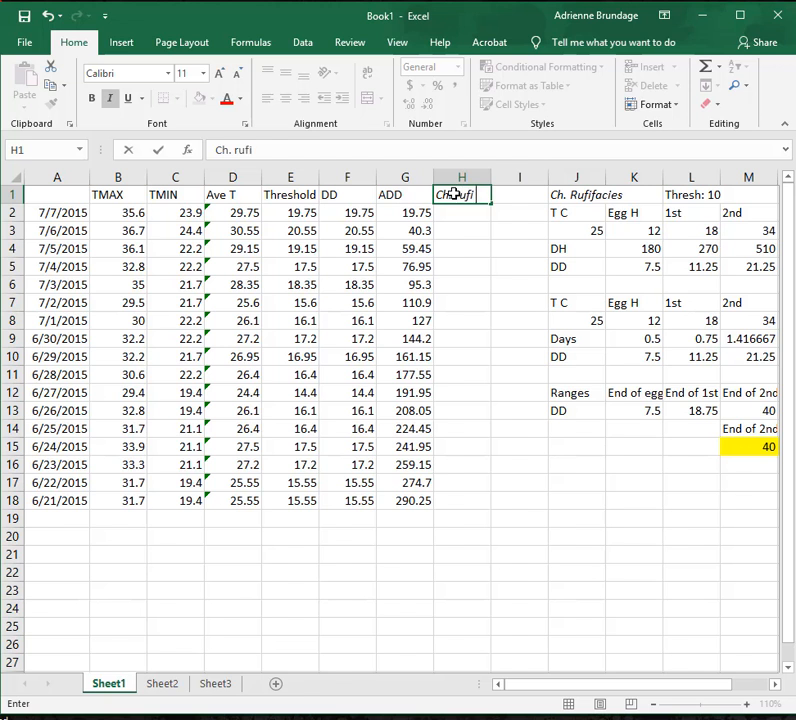
pyautogui.write('facies')
pyautogui.press('Return')
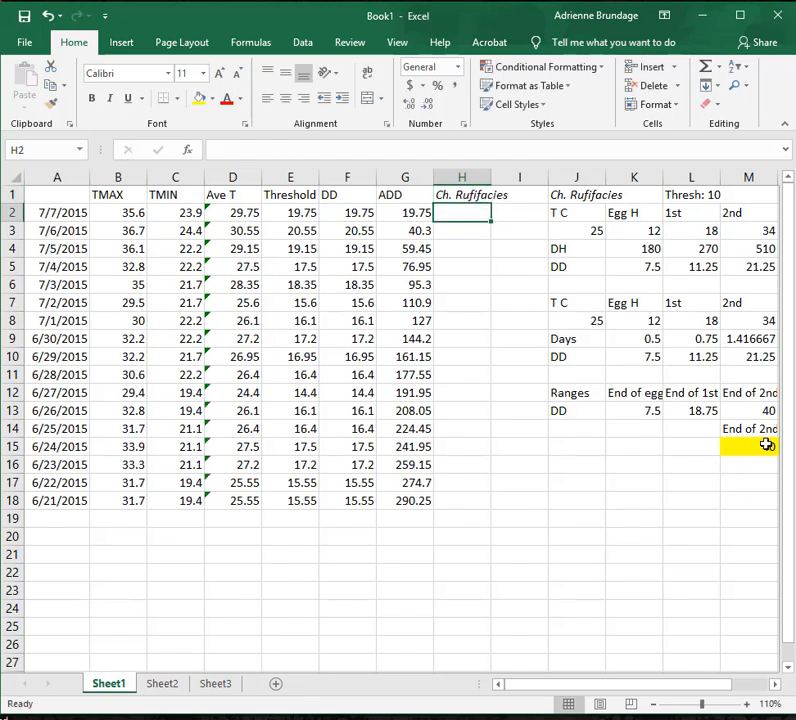
# Enter End of 2nd in H3, in the Ch. Rufifacies column beside the 7/6/2015 accumulated degree days.
pyautogui.click(410, 215)
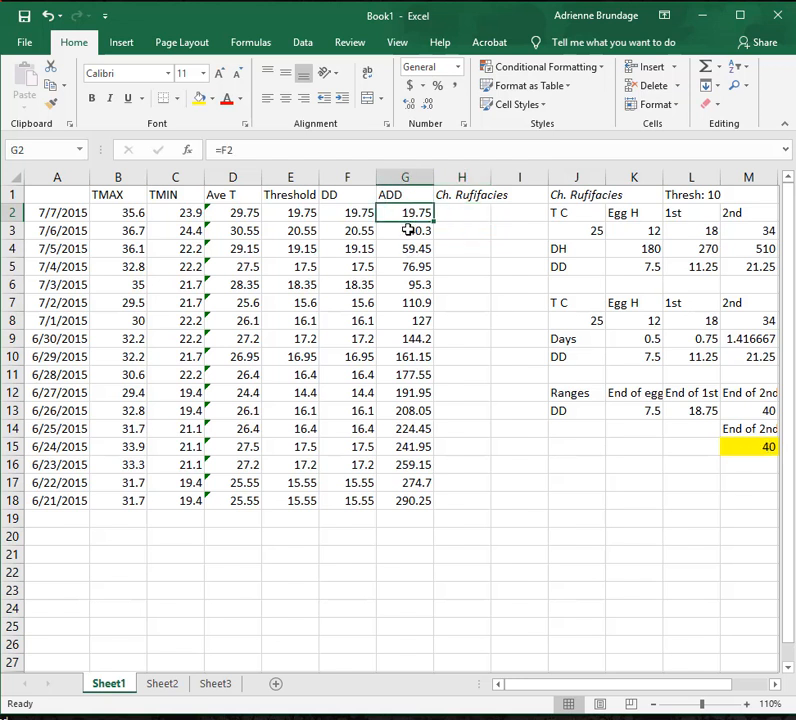
pyautogui.click(409, 230)
pyautogui.click(450, 231)
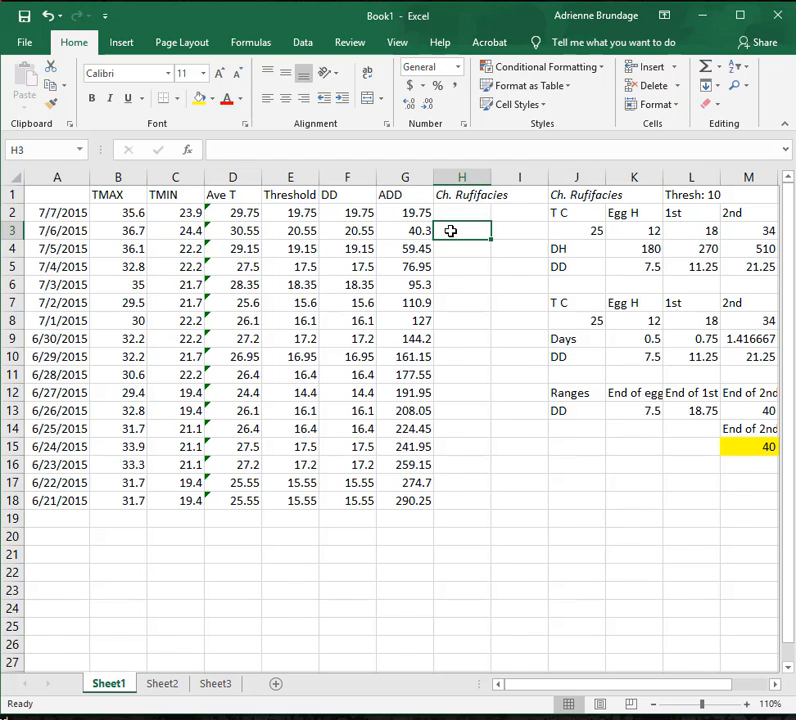
pyautogui.write('End of 2nd')
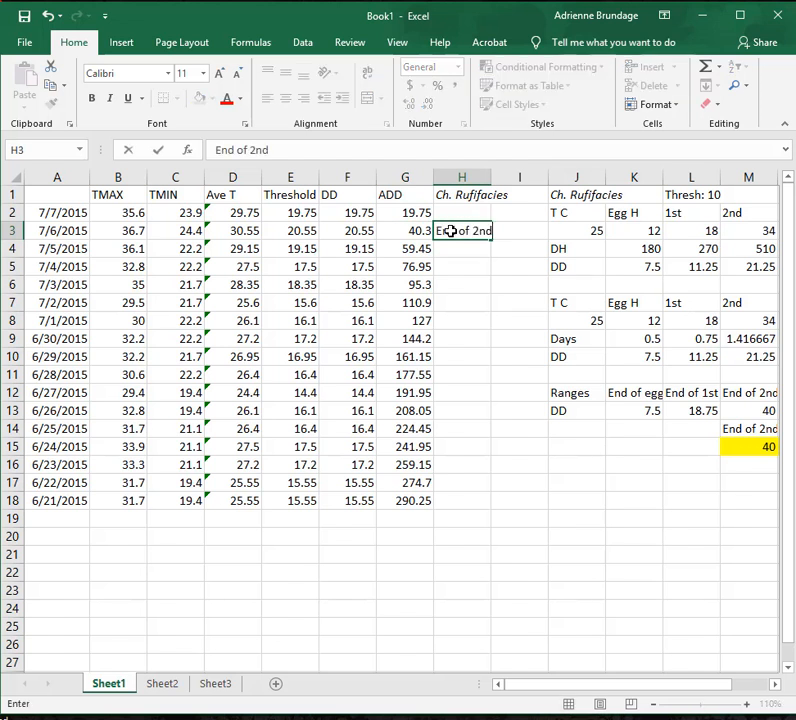
pyautogui.press('Return')
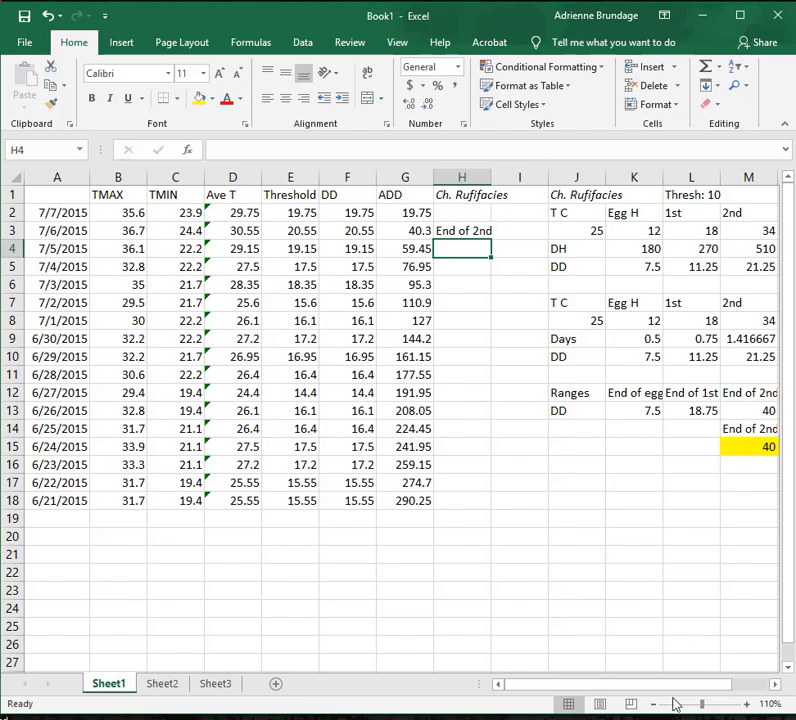
# Check the ADD values against the 106.25 limit and enter End of 3rd in H7, in the 7/2/2015 row.
pyautogui.moveTo(672, 685); pyautogui.dragTo(729, 683)
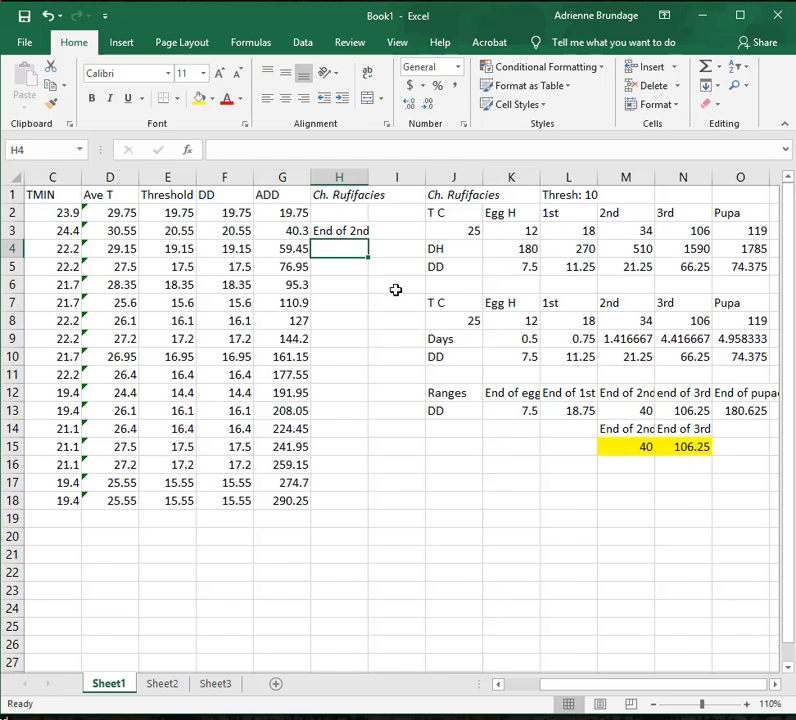
pyautogui.click(306, 267)
pyautogui.click(303, 286)
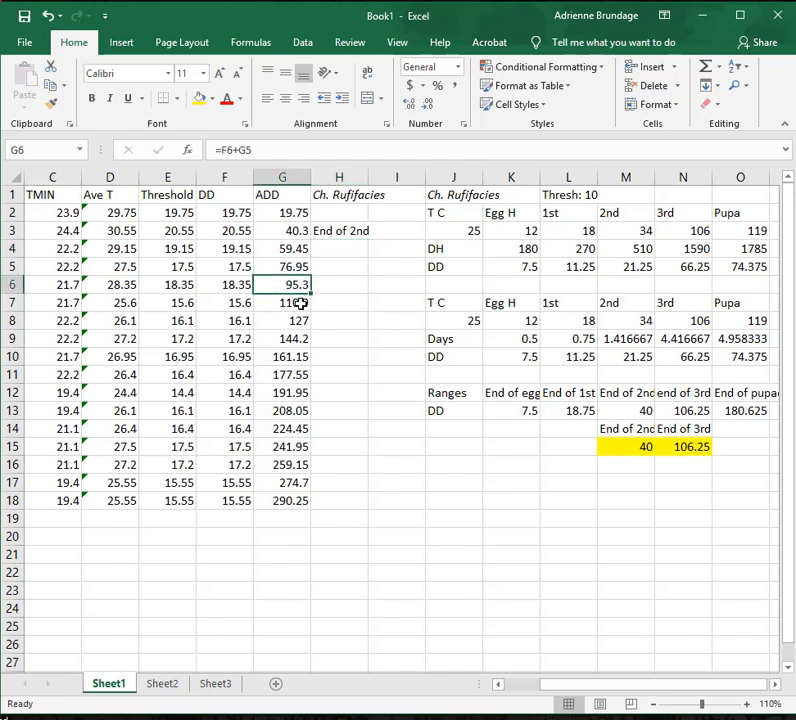
pyautogui.click(302, 304)
pyautogui.click(302, 320)
pyautogui.click(301, 303)
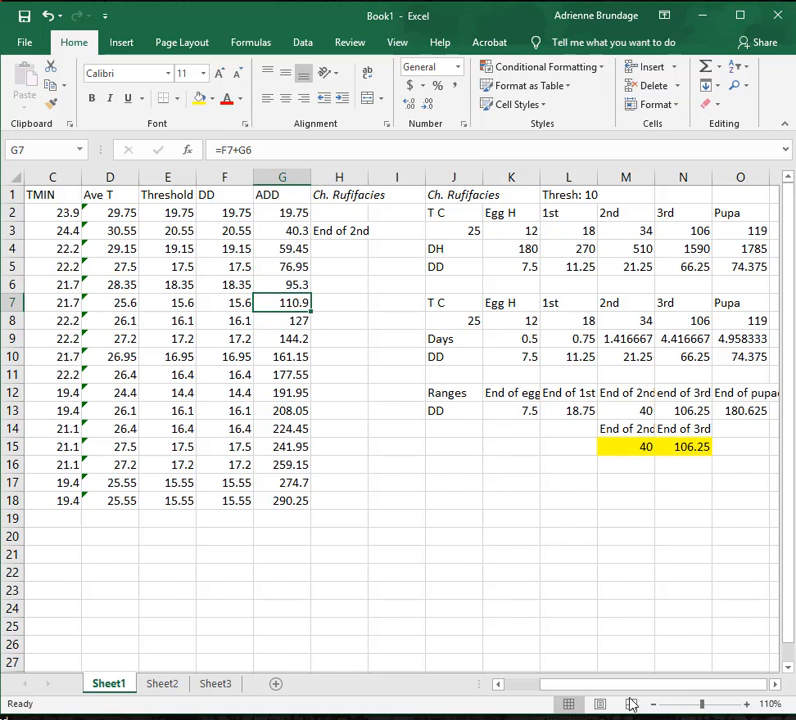
pyautogui.moveTo(538, 683); pyautogui.dragTo(528, 683)
pyautogui.click(450, 304)
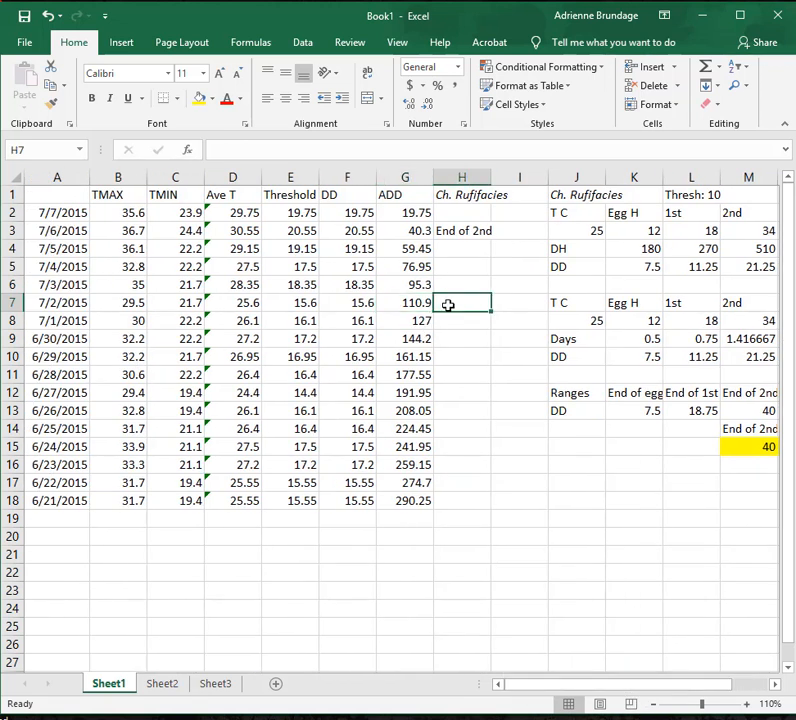
pyautogui.write('End of 3rd')
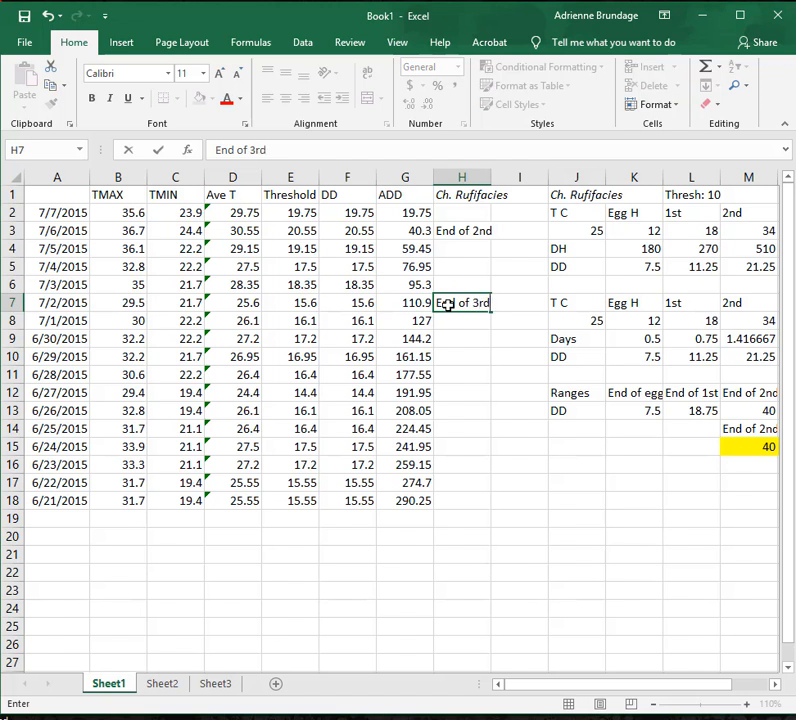
pyautogui.press('Return')
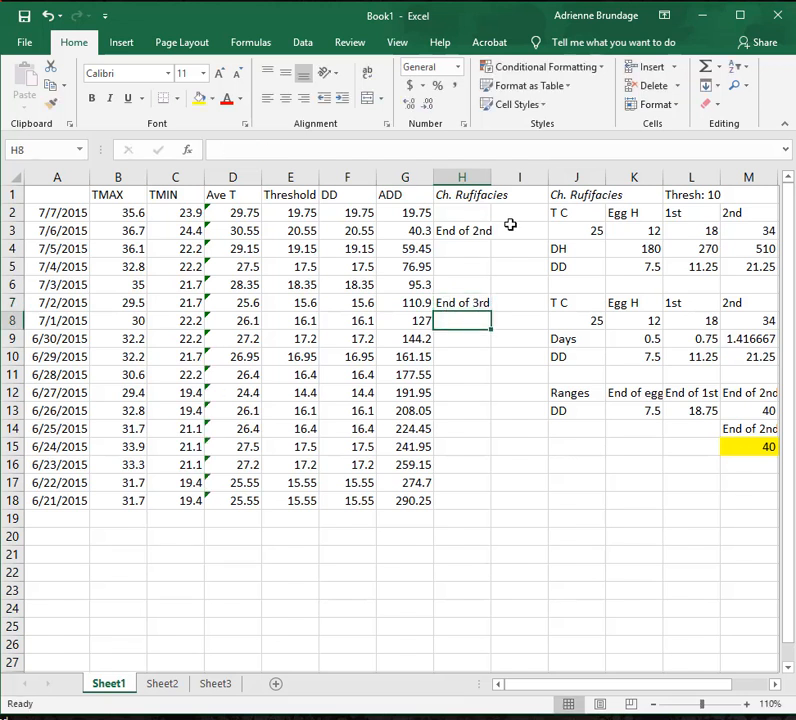
# Fill the End of 2nd and End of 3rd cells, H3 and H7, with yellow.
pyautogui.click(468, 230)
pyautogui.click(198, 100)
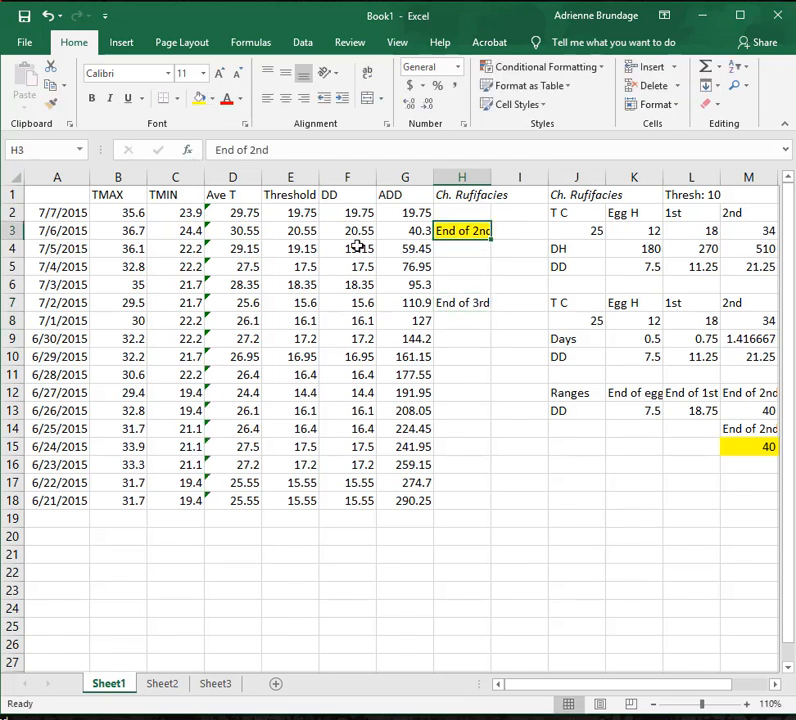
pyautogui.click(453, 304)
pyautogui.click(200, 102)
pyautogui.click(486, 373)
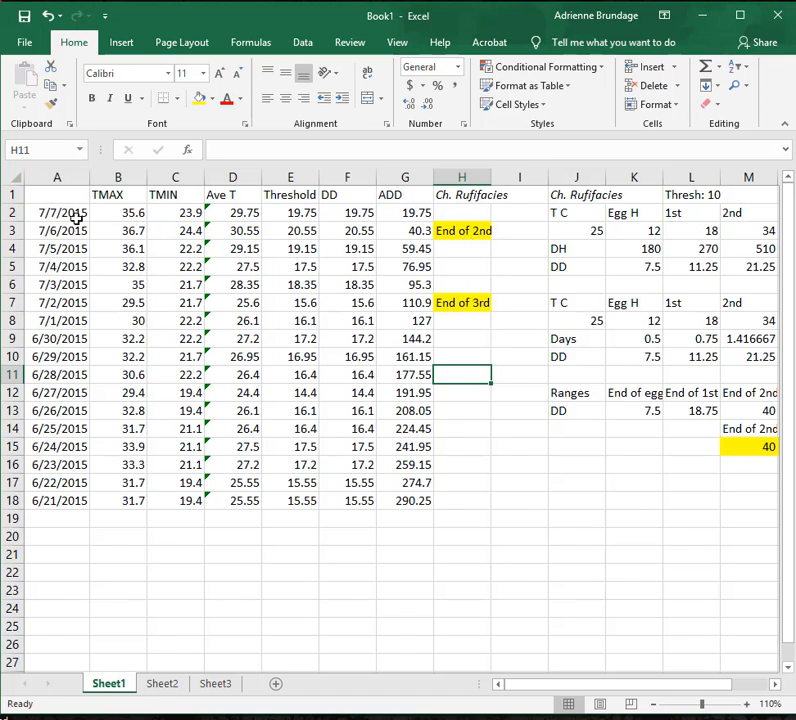
# Highlight the matching dates 7/6/2015 in A3 and 7/2/2015 in A7 with yellow fill.
pyautogui.click(75, 231)
pyautogui.click(199, 99)
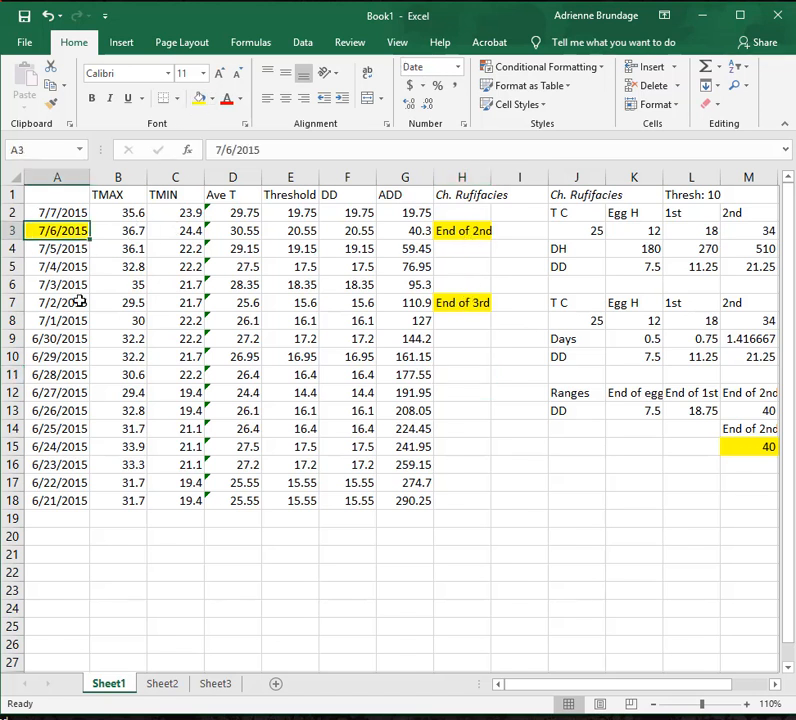
pyautogui.click(75, 303)
pyautogui.click(199, 99)
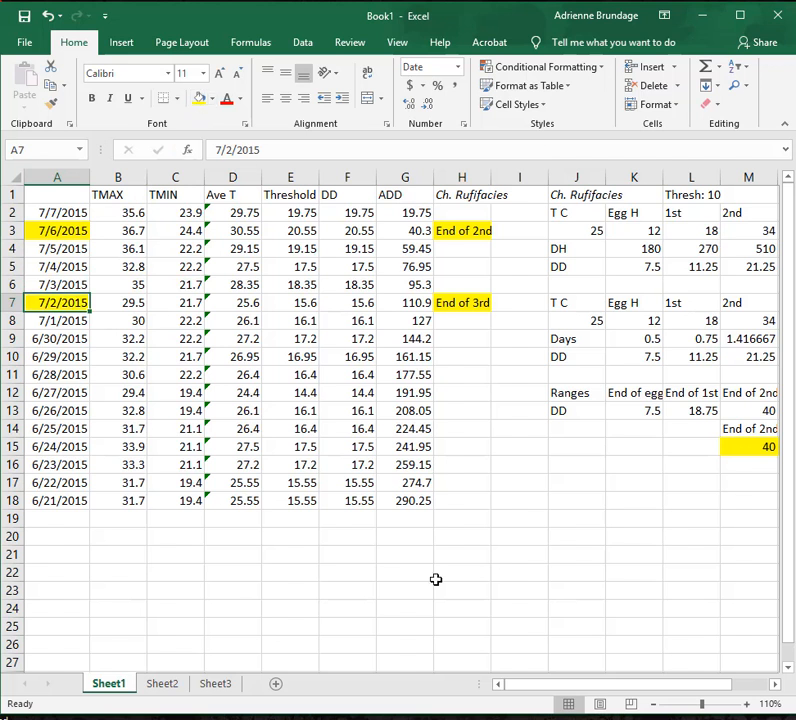
# Enter the date range July 2 and July 6th in G21 below the ADD column.
pyautogui.click(412, 547)
pyautogui.write('July 2')
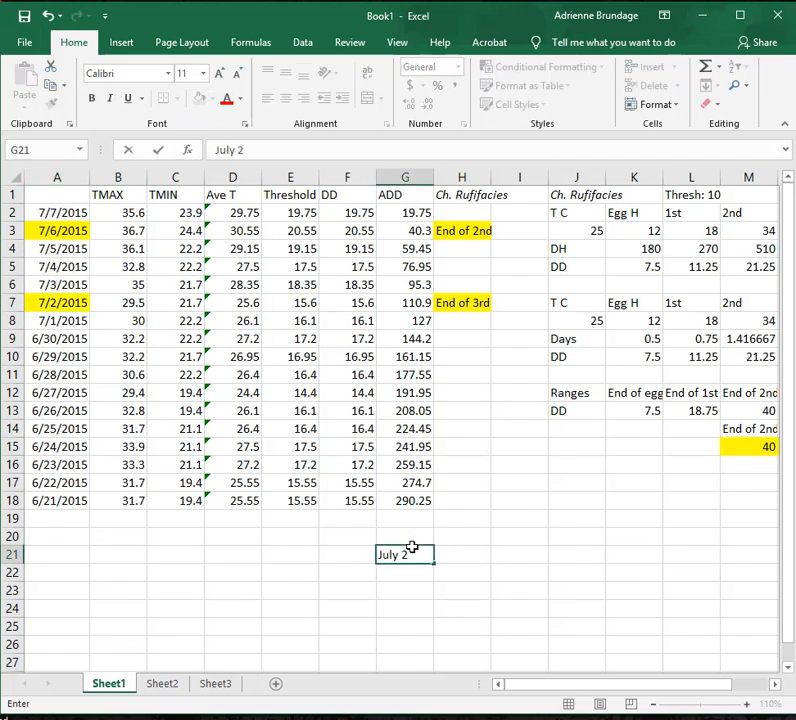
pyautogui.write(' and July 6th')
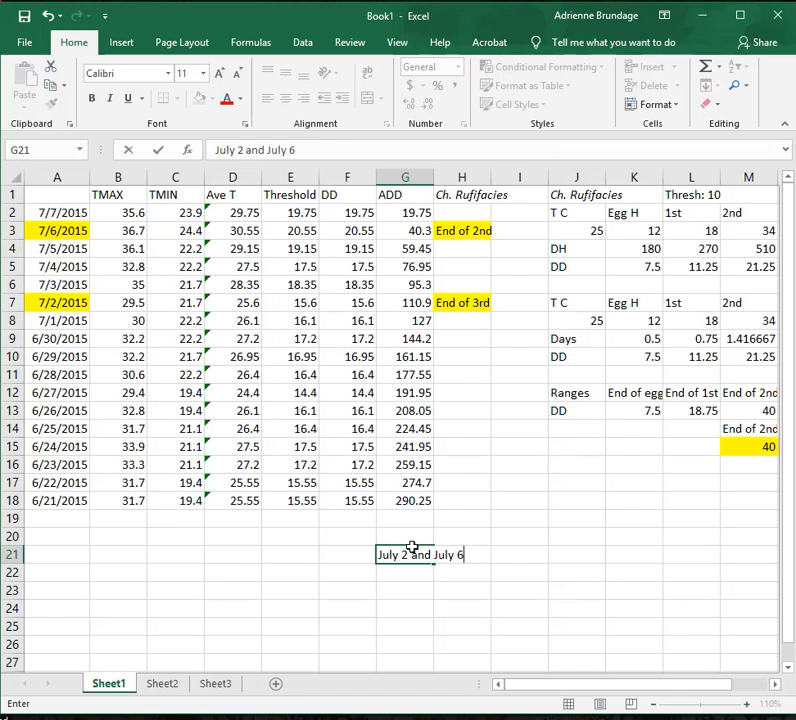
pyautogui.click(457, 325)
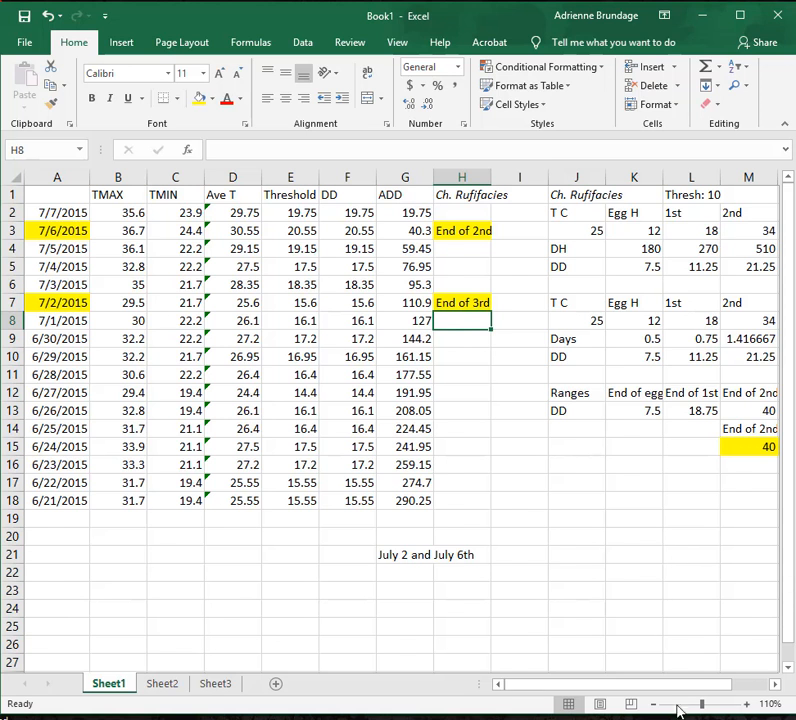
# Compare the end-of-3rd limit in N15 with the End of 2nd and End of 3rd marks beside the ADD values.
pyautogui.moveTo(677, 688); pyautogui.dragTo(724, 697)
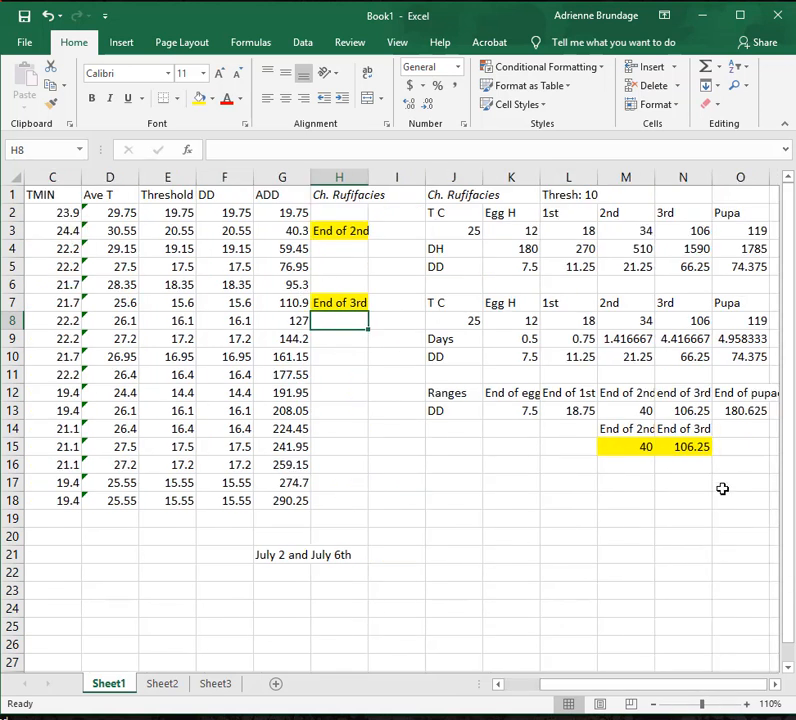
pyautogui.click(675, 452)
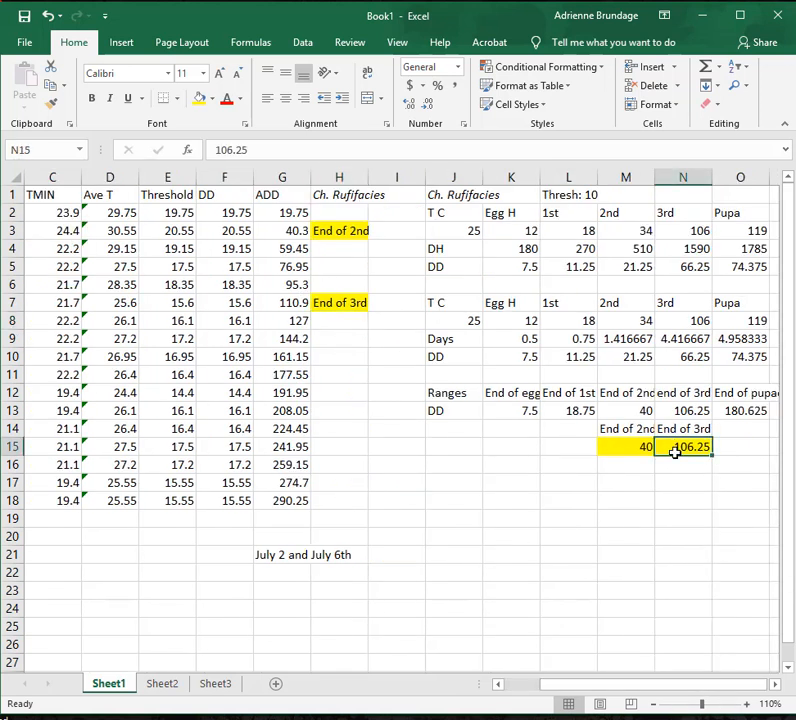
pyautogui.click(341, 300)
pyautogui.doubleClick(342, 302)
pyautogui.click(336, 320)
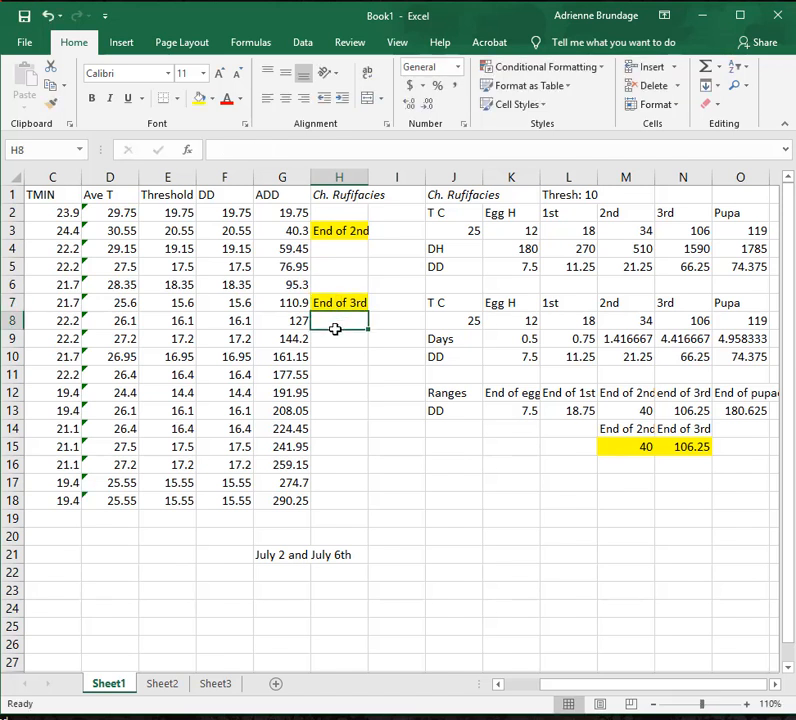
pyautogui.click(353, 230)
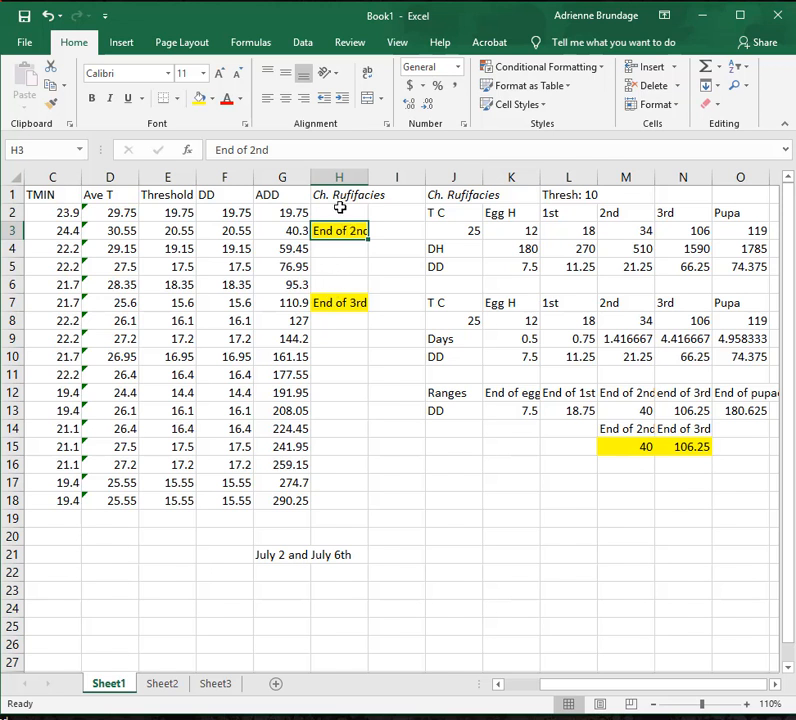
pyautogui.click(341, 217)
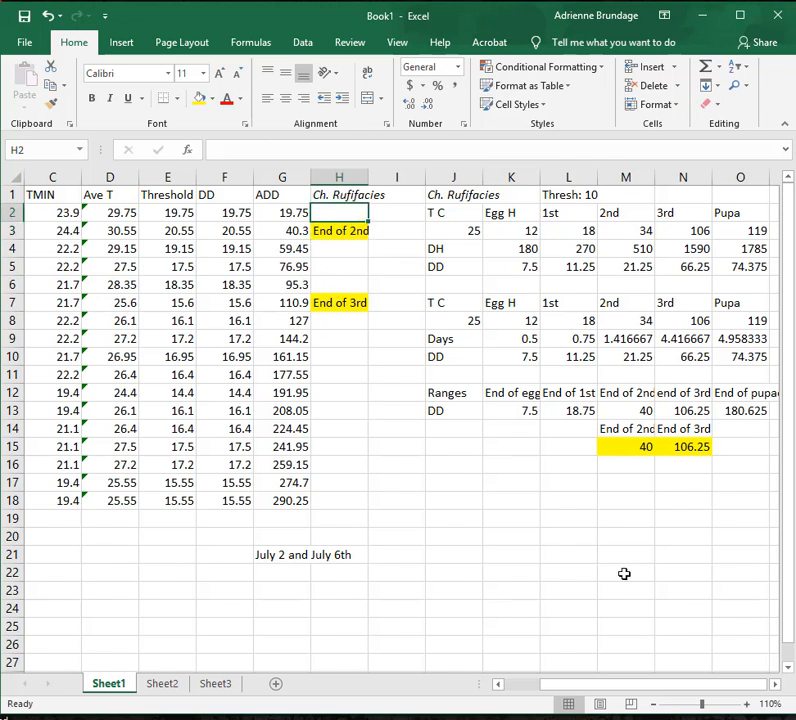
pyautogui.moveTo(684, 690); pyautogui.dragTo(485, 668)
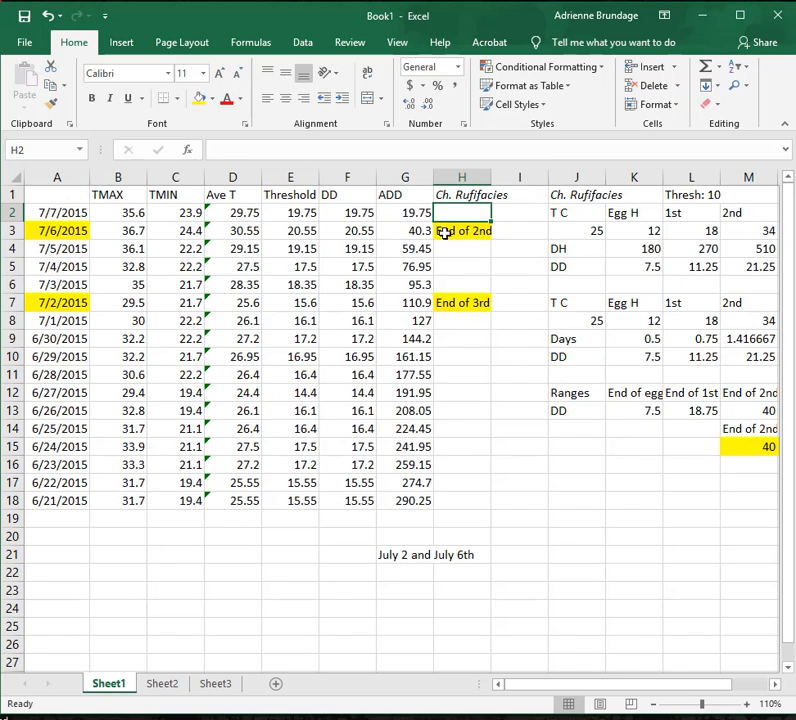
# Fill G21 and H21 with yellow so the whole July date range text is highlighted.
pyautogui.click(384, 555)
pyautogui.click(200, 98)
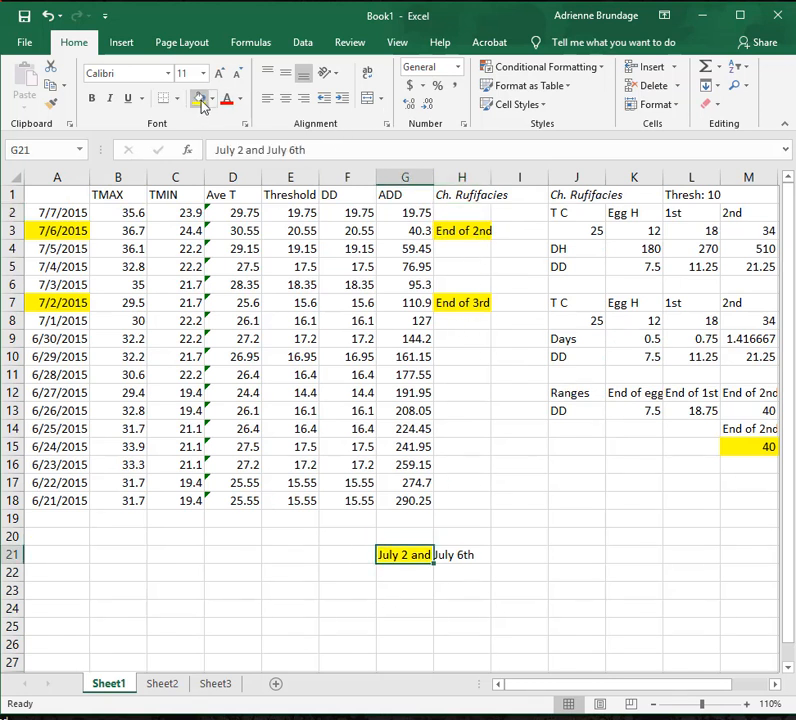
pyautogui.click(528, 641)
pyautogui.click(467, 558)
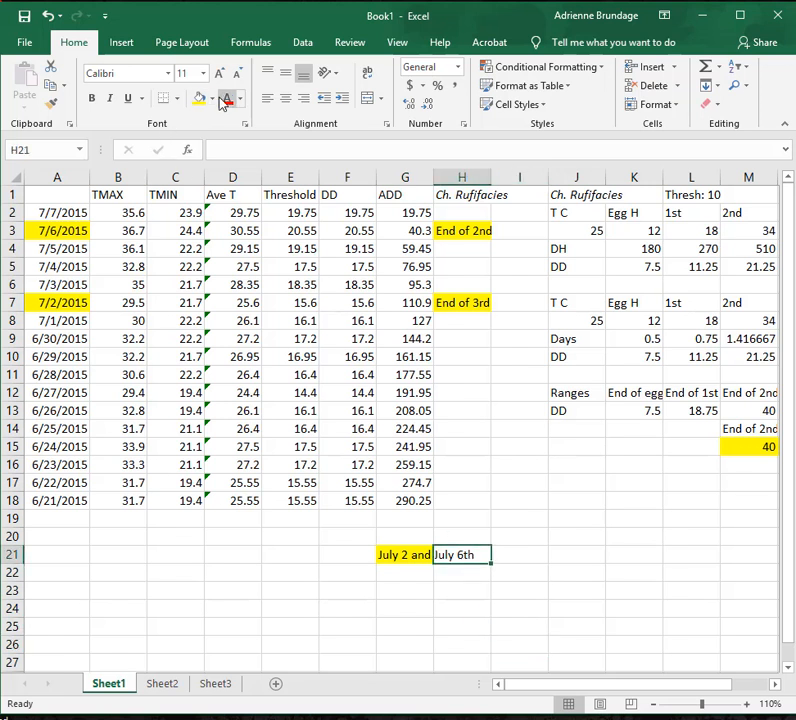
pyautogui.click(200, 99)
pyautogui.click(590, 558)
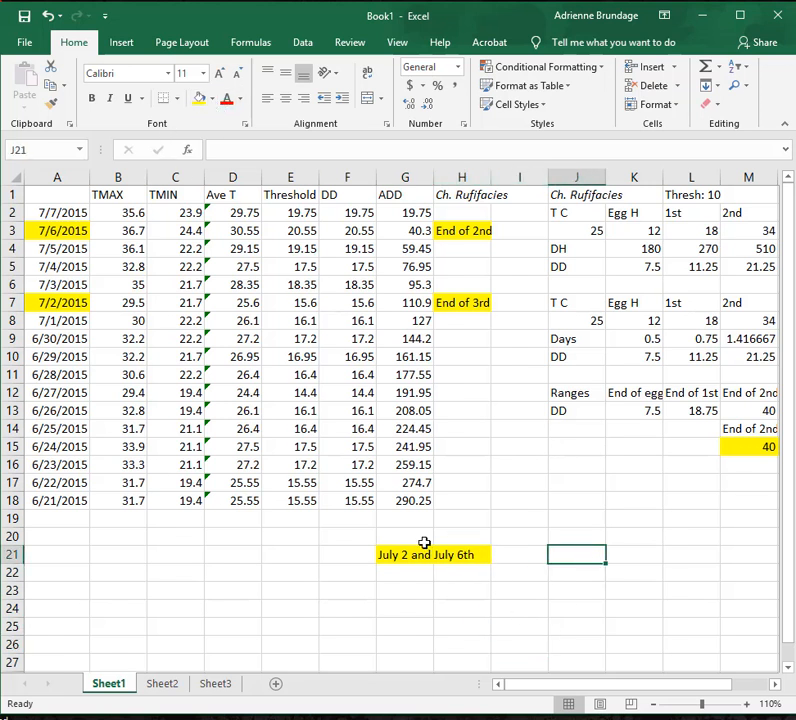
pyautogui.click(422, 560)
pyautogui.press('Right')
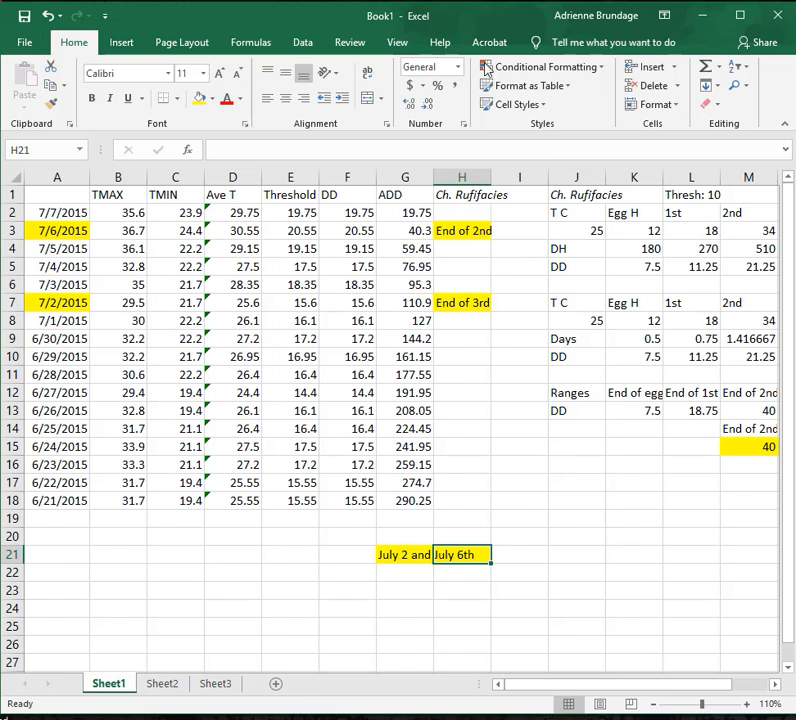
pyautogui.click(600, 505)
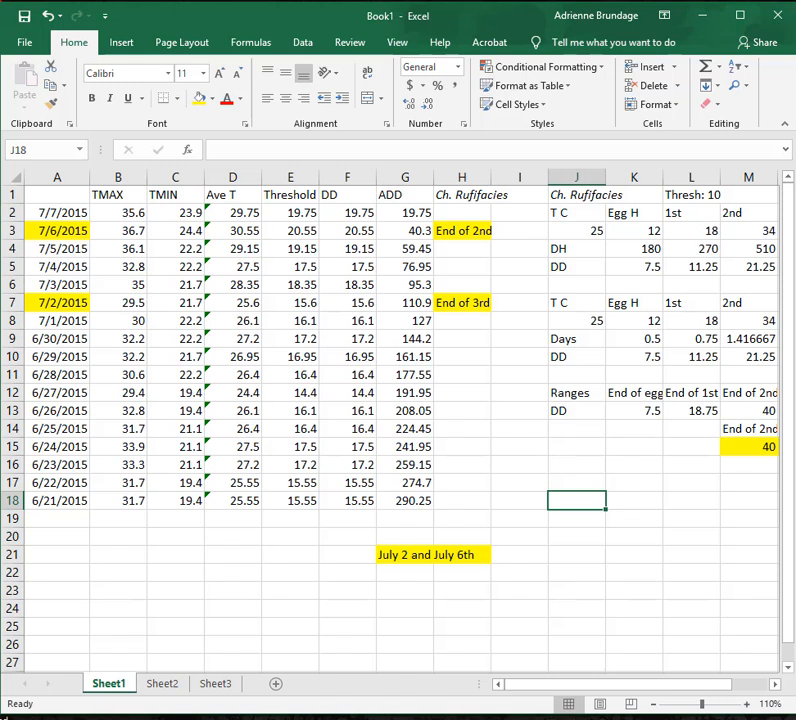
# Switch to File Explorer, open Development data.xlsx from the Casework folder, and move its window up so the sheet tabs are reachable.
pyautogui.hotkey('alt', 'Tab')
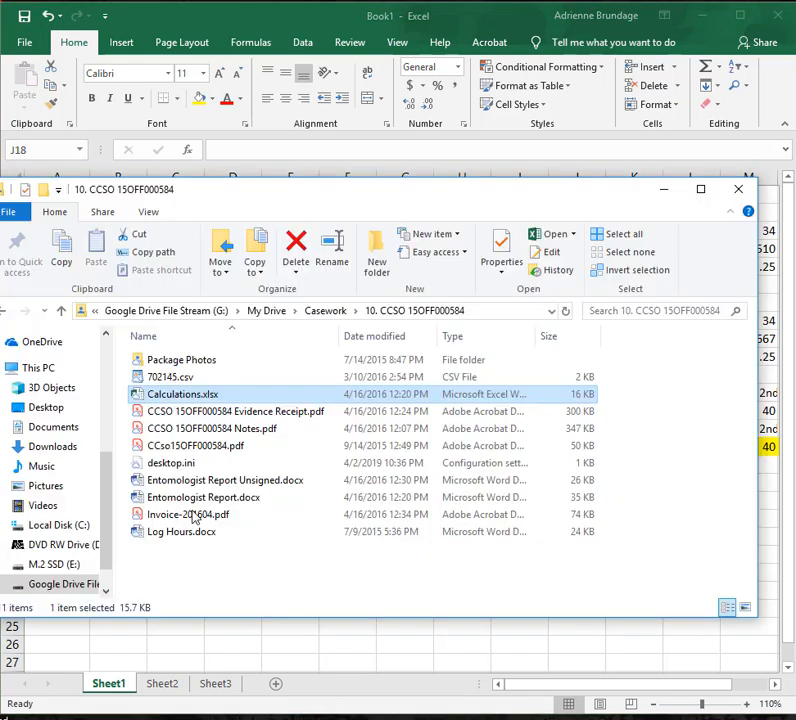
pyautogui.click(332, 314)
pyautogui.scroll(-3, 276, 443)
pyautogui.scroll(-6, 276, 446)
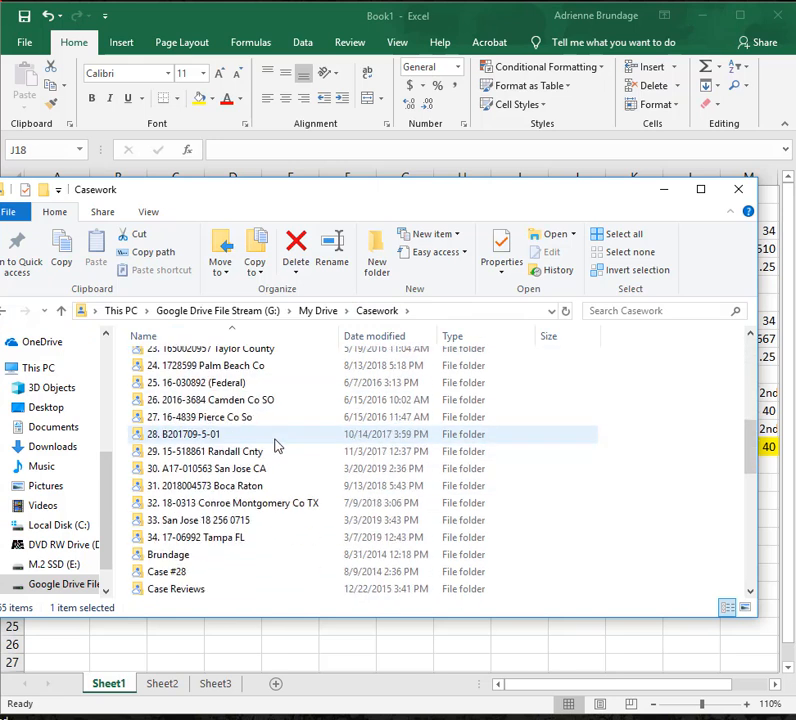
pyautogui.scroll(-3, 212, 486)
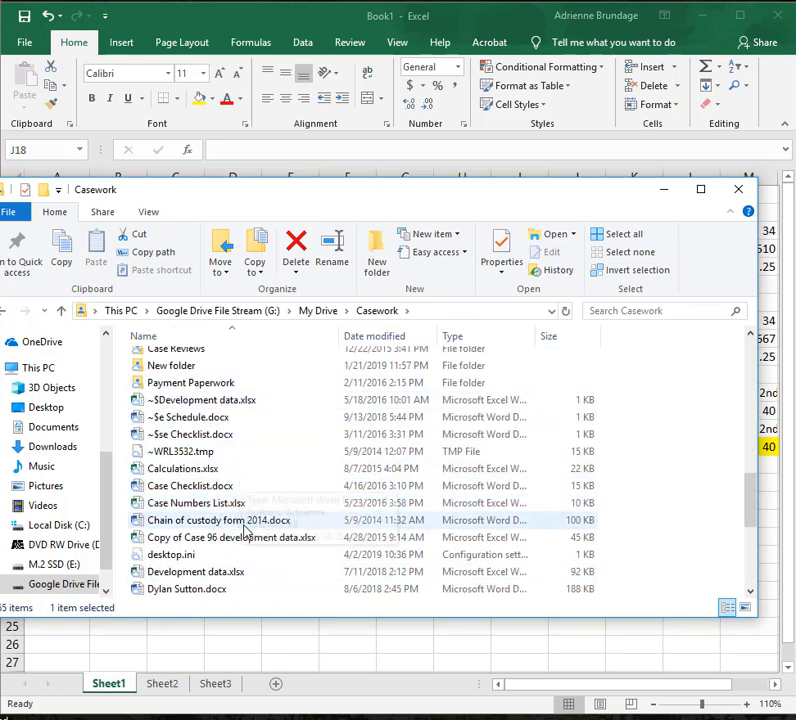
pyautogui.scroll(-1, 245, 517)
pyautogui.click(215, 505)
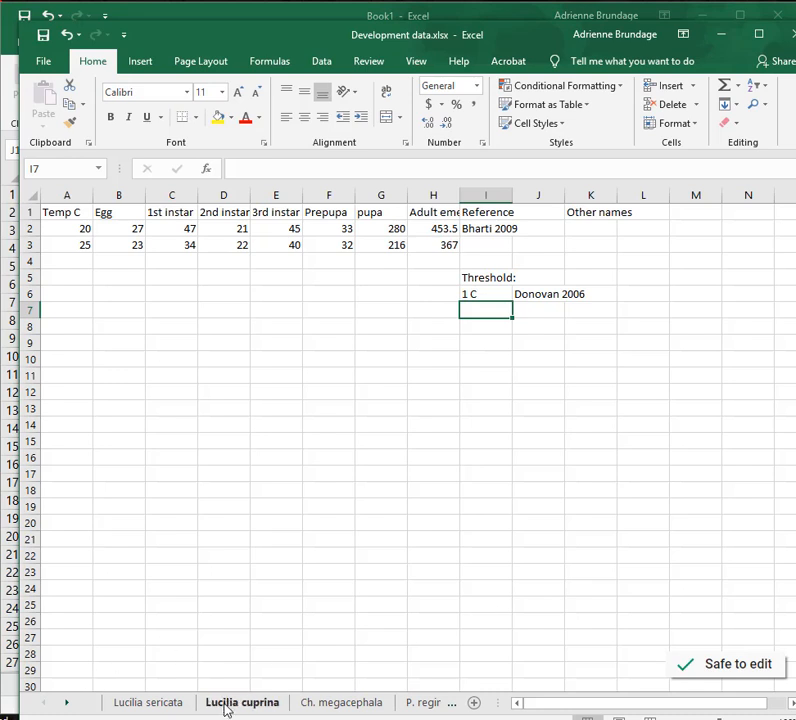
pyautogui.moveTo(278, 38); pyautogui.dragTo(275, 2)
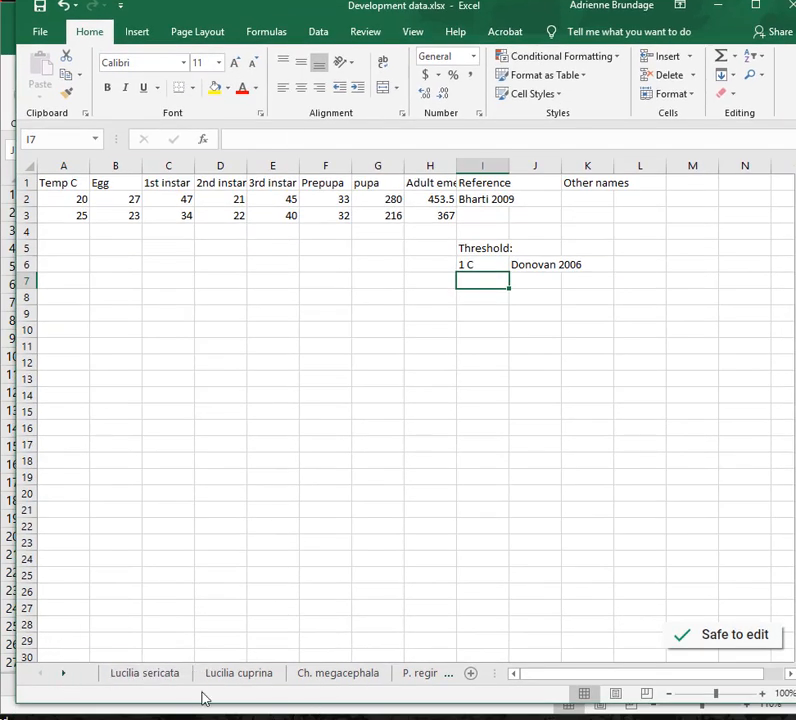
# Review the development data on the Lucilia cuprina, Ch. megacephala, P. regina, C. vicina and M. domestica sheets.
pyautogui.click(265, 681)
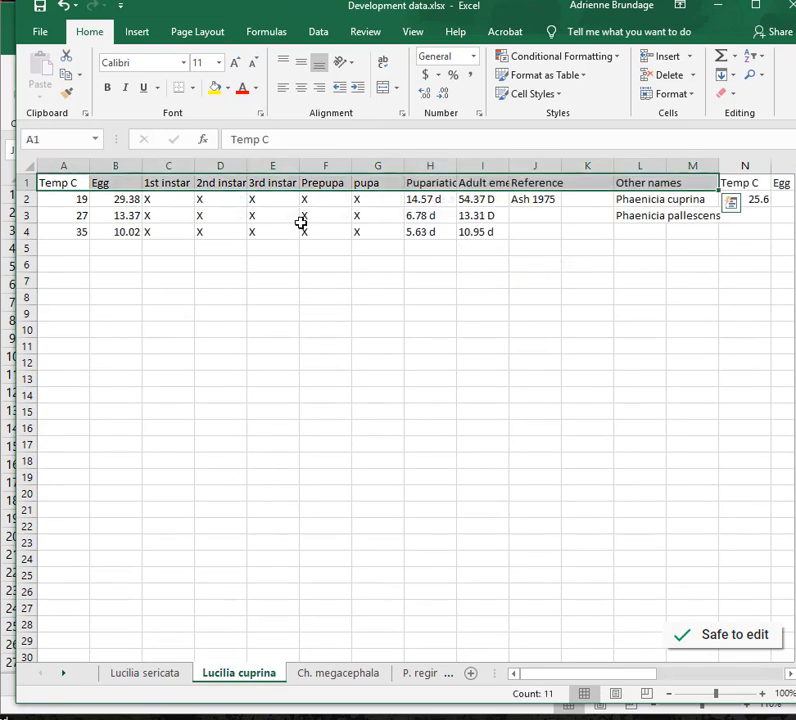
pyautogui.click(321, 677)
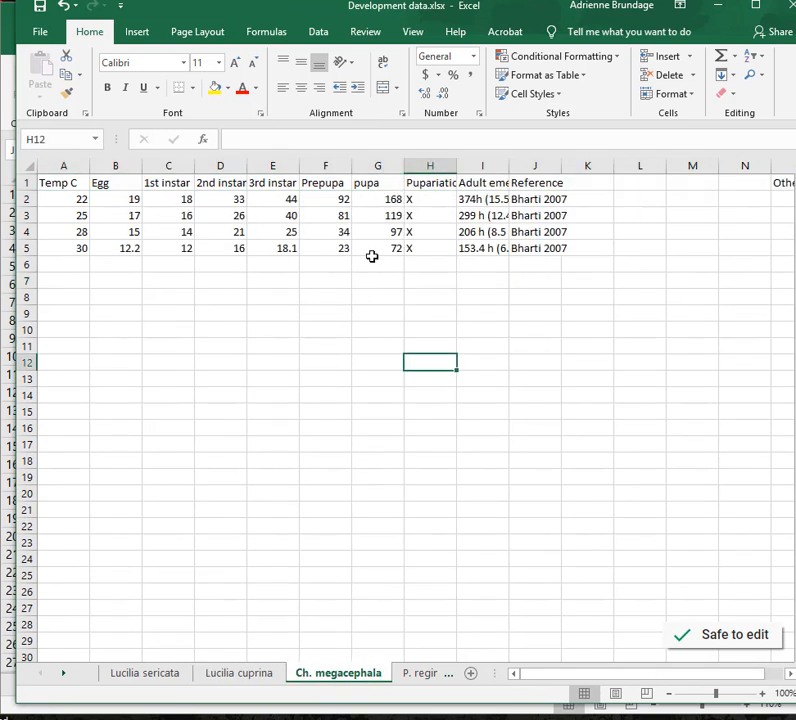
pyautogui.click(412, 676)
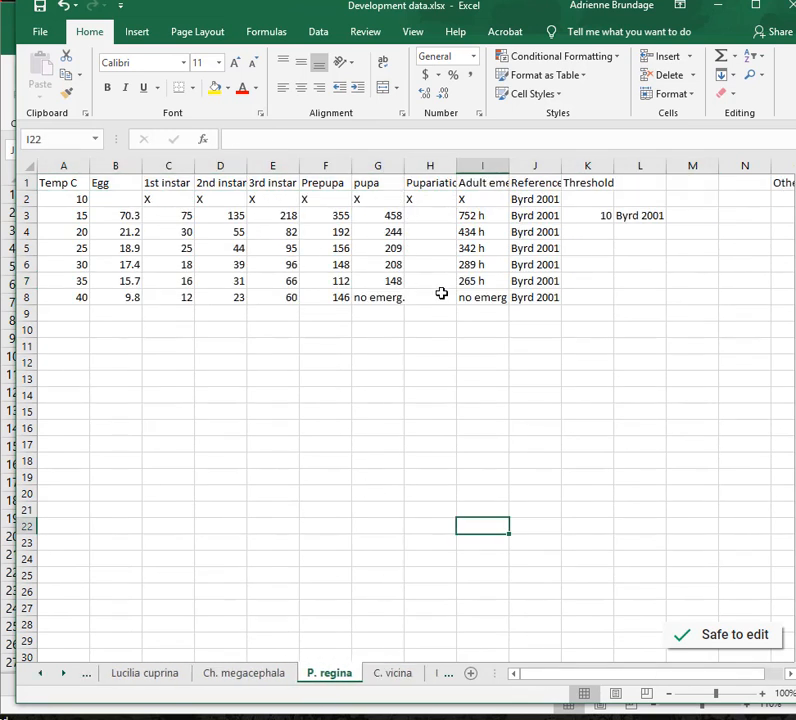
pyautogui.click(388, 673)
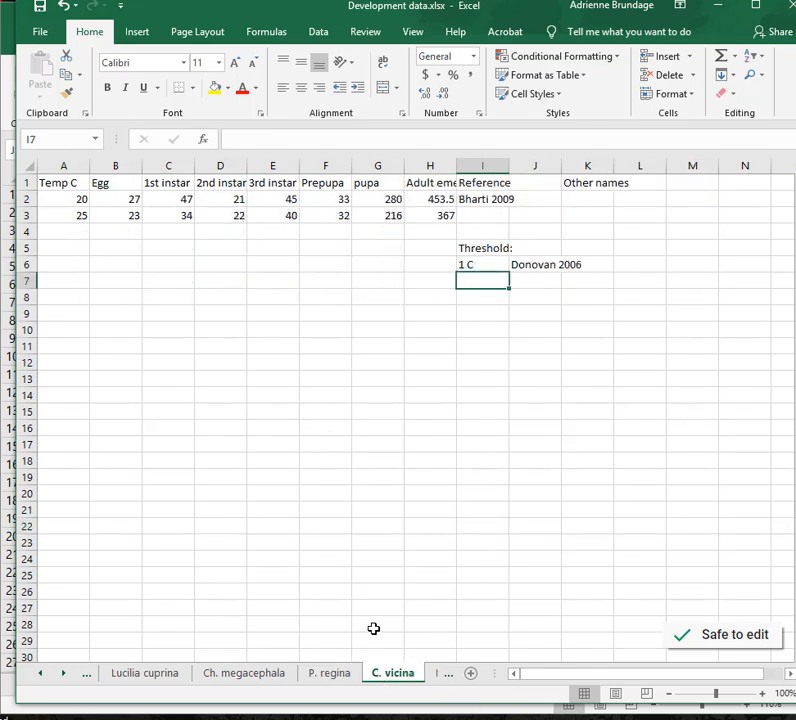
pyautogui.click(62, 675)
pyautogui.click(366, 655)
pyautogui.click(372, 673)
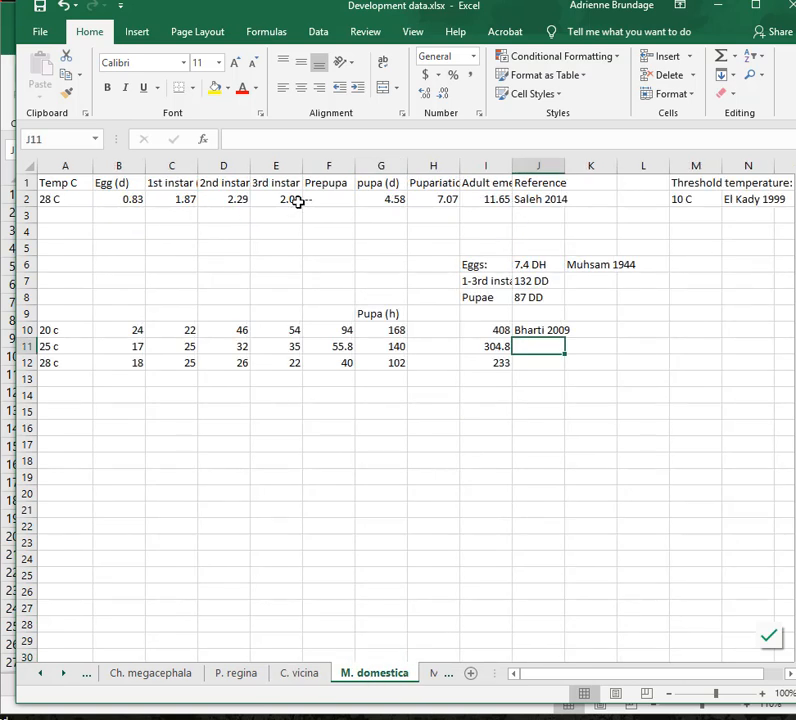
# Close Development data.xlsx and return to the Ch. Rufifacies degree-day tables in Book1, selecting empty cell N21.
pyautogui.click(787, 7)
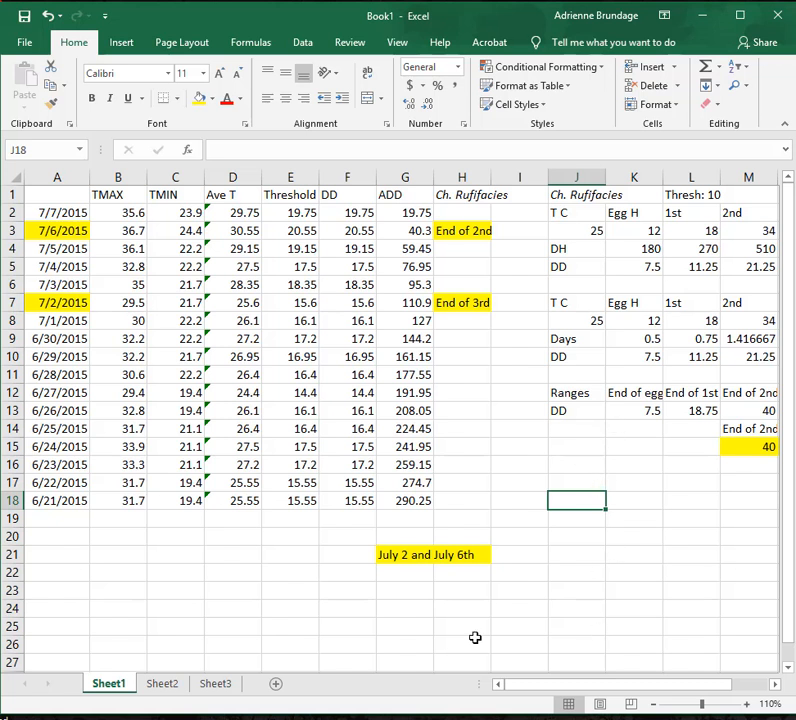
pyautogui.moveTo(545, 694); pyautogui.dragTo(606, 690)
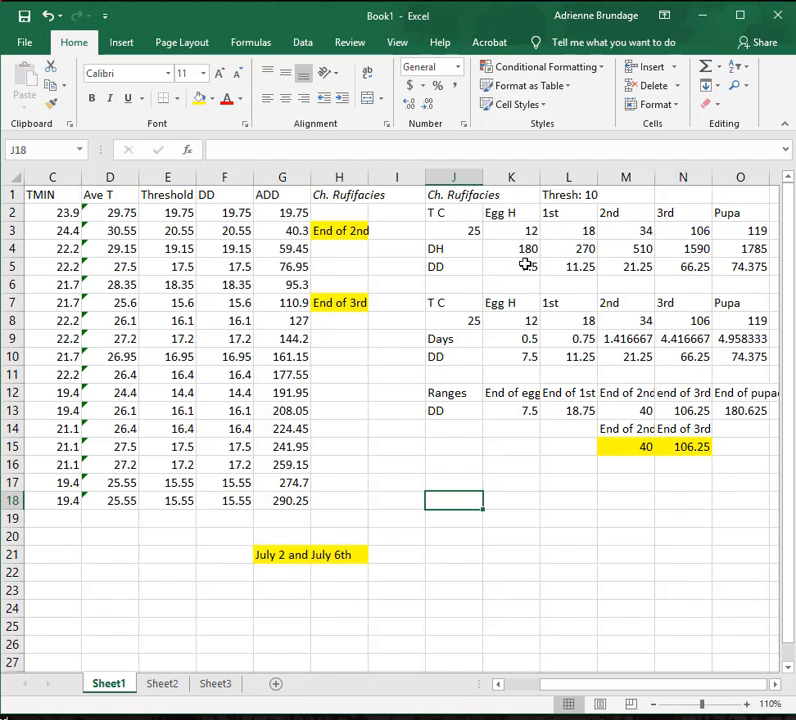
pyautogui.click(688, 548)
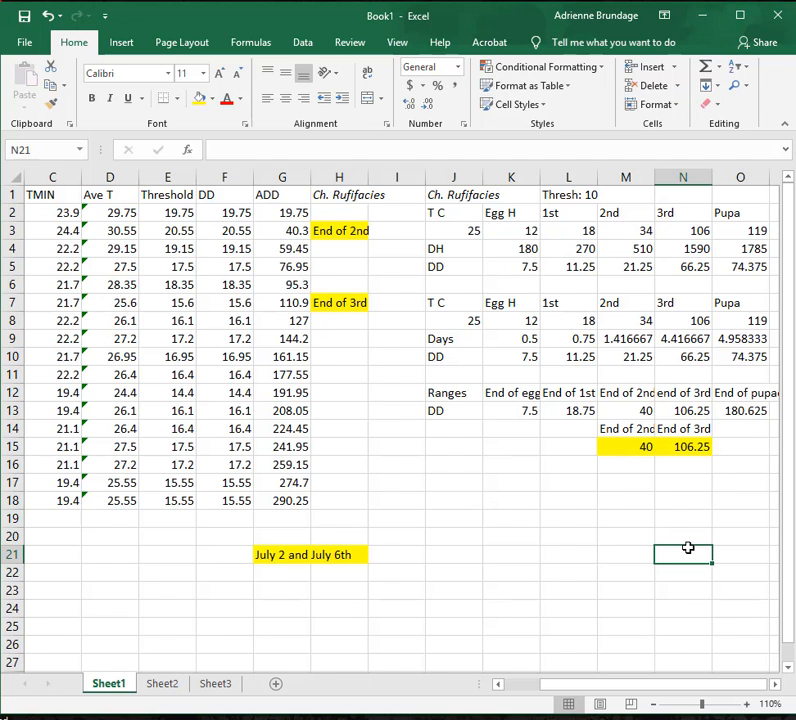